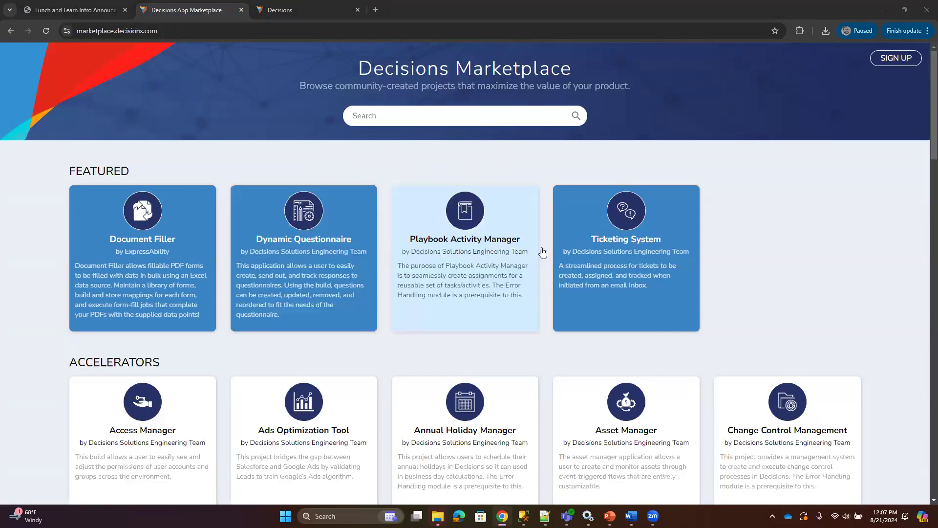
# Step: Browse the Decisions Marketplace from the featured projects down to the Community section, and view the CSS Generator's details
pyautogui.scroll(-1, 704, 220)
pyautogui.scroll(-8, 538, 230)
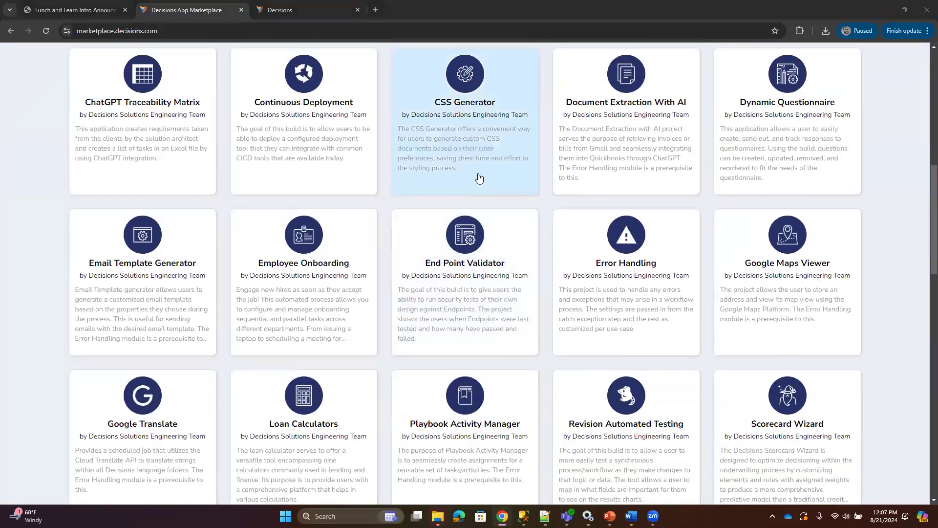
pyautogui.click(473, 164)
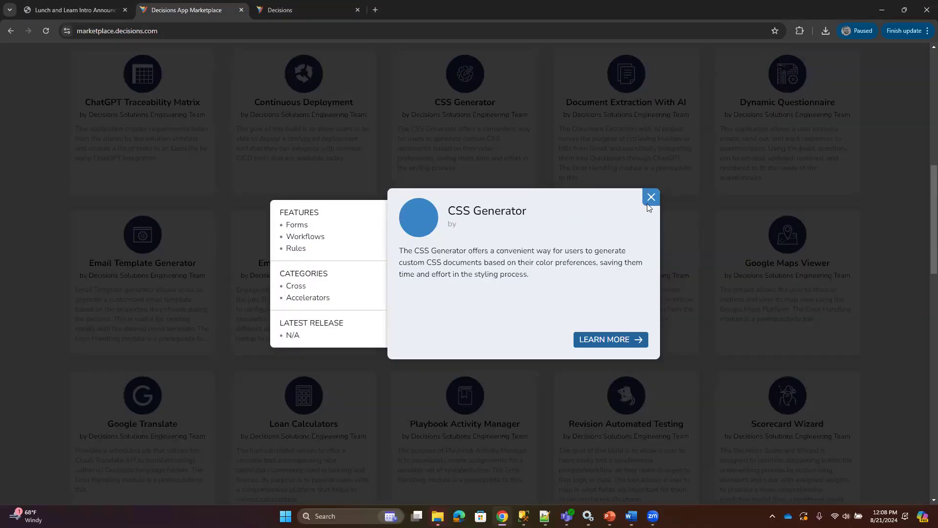
pyautogui.click(755, 210)
pyautogui.scroll(-9, 704, 205)
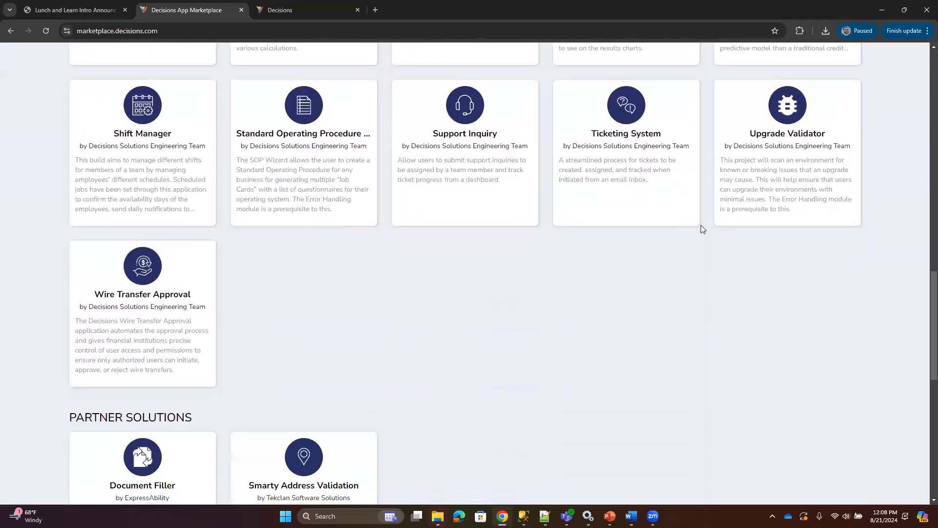
pyautogui.scroll(-10, 702, 228)
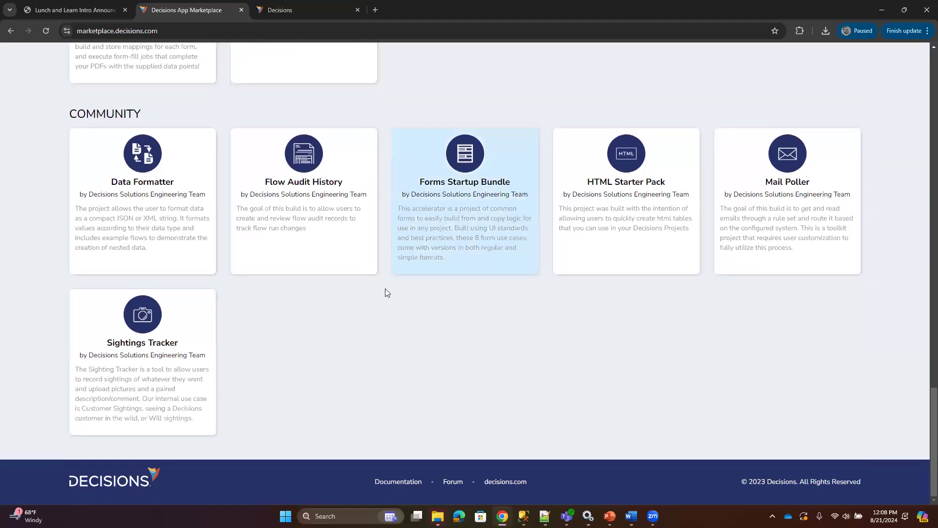
pyautogui.scroll(10, 384, 357)
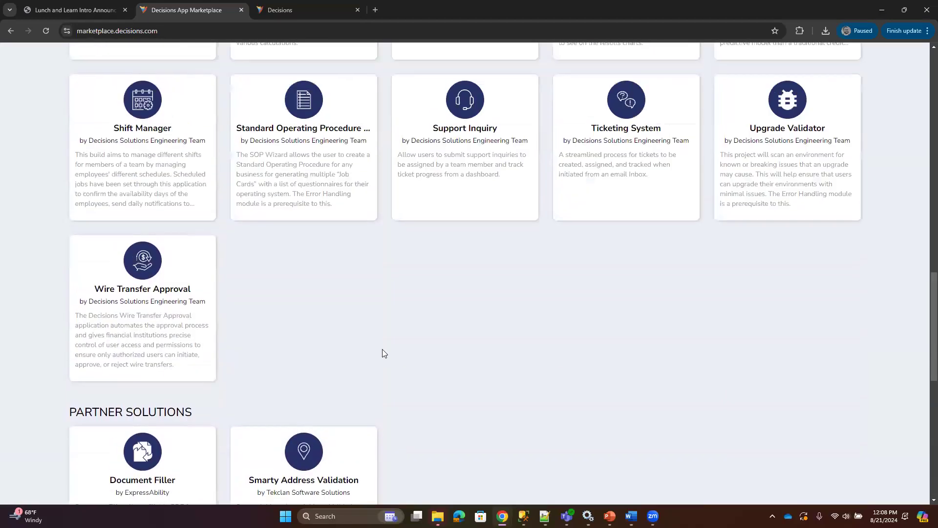
pyautogui.scroll(15, 384, 352)
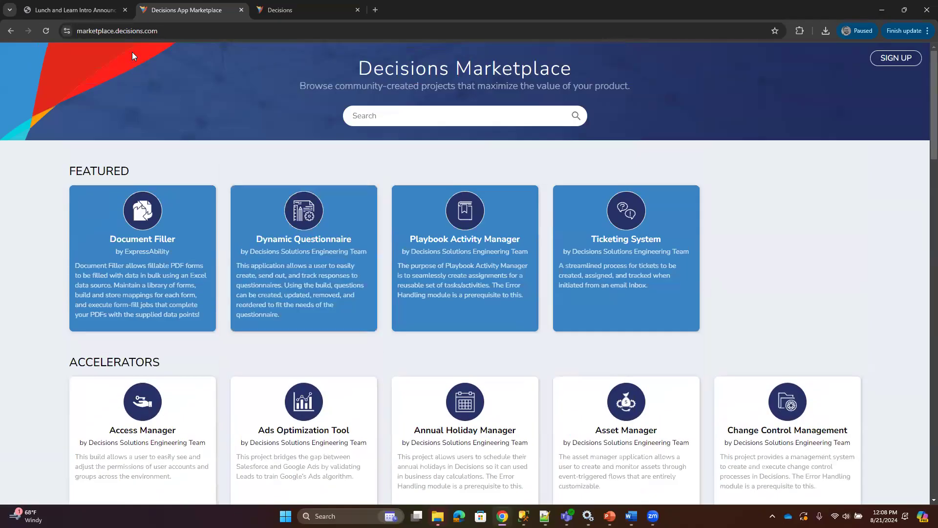
# Step: Show the Daily Lunch & Learn slide, and in the Lunch and Learn project review the actions available for the Flows folder
pyautogui.click(76, 10)
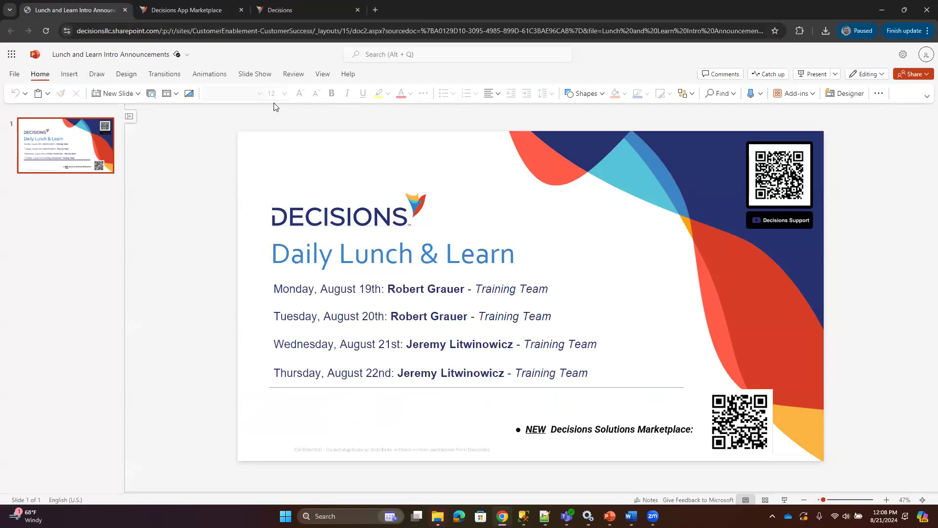
pyautogui.click(287, 12)
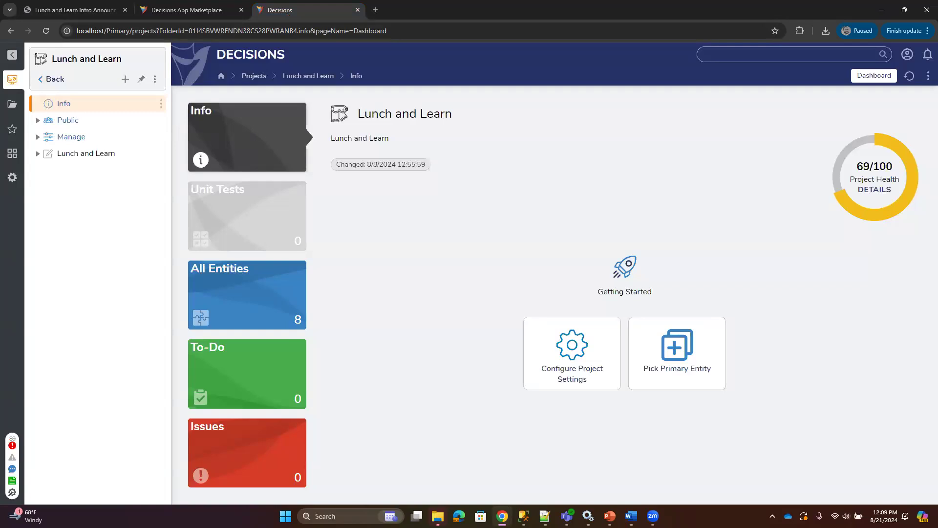
pyautogui.click(37, 153)
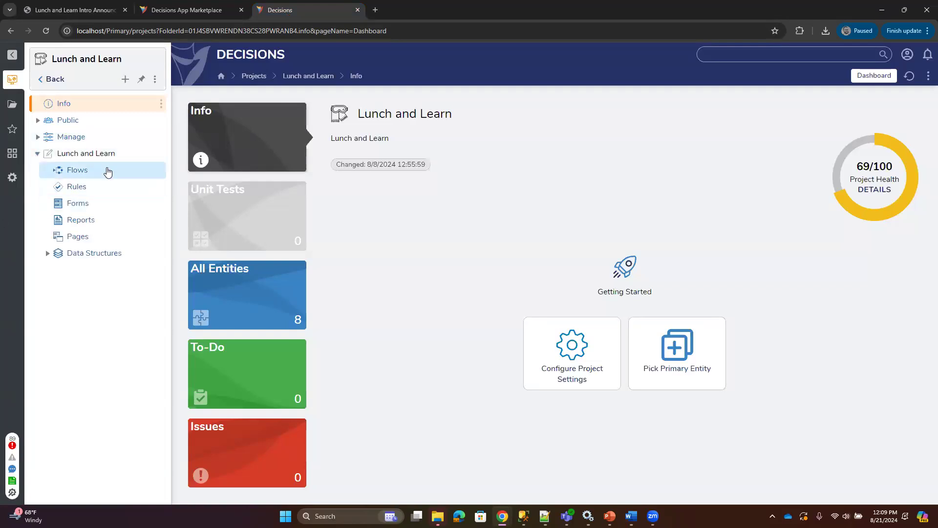
pyautogui.rightClick(79, 172)
pyautogui.moveTo(176, 270)
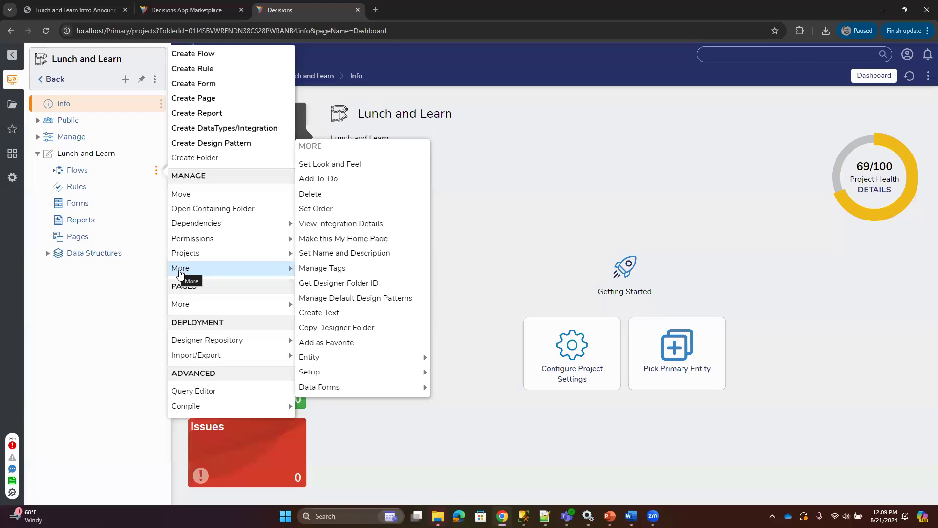
pyautogui.click(100, 288)
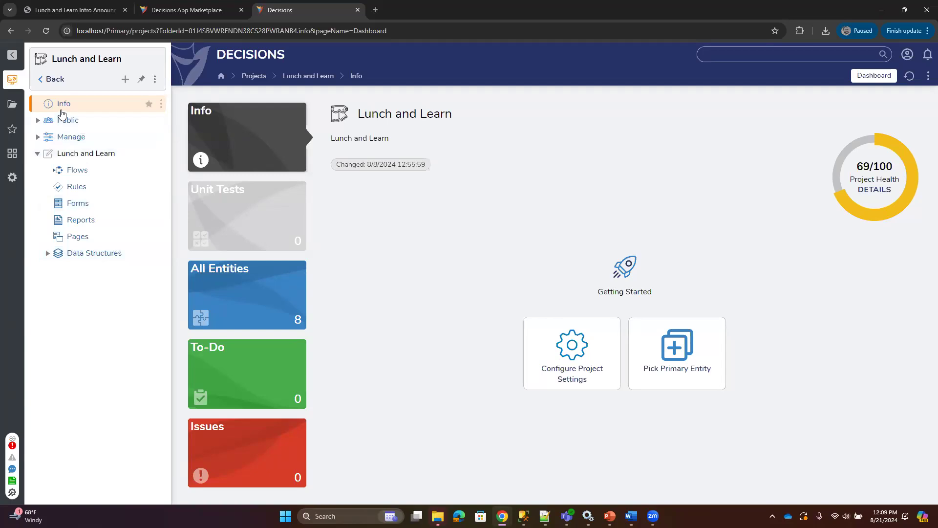
# Step: Open the SampleAdvanced Items flow from the Flows folder and set its integration type to API Service
pyautogui.click(71, 172)
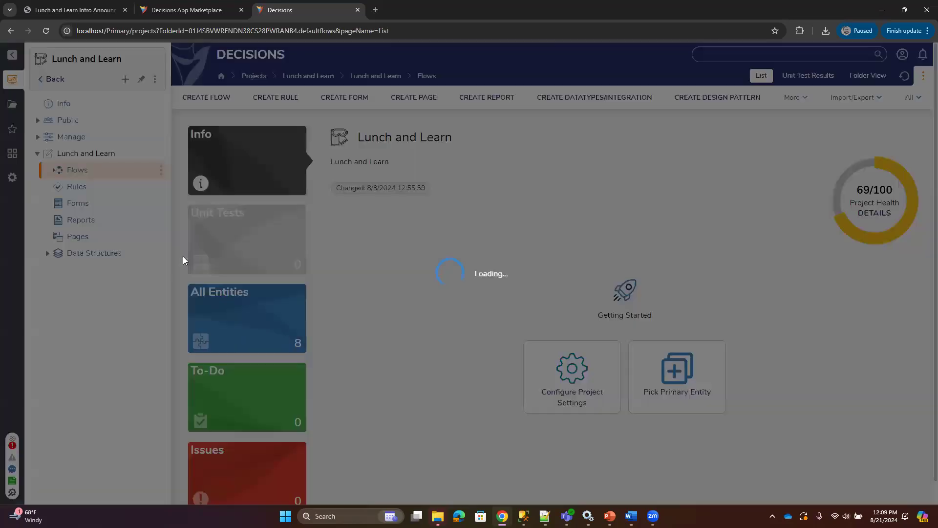
pyautogui.click(255, 214)
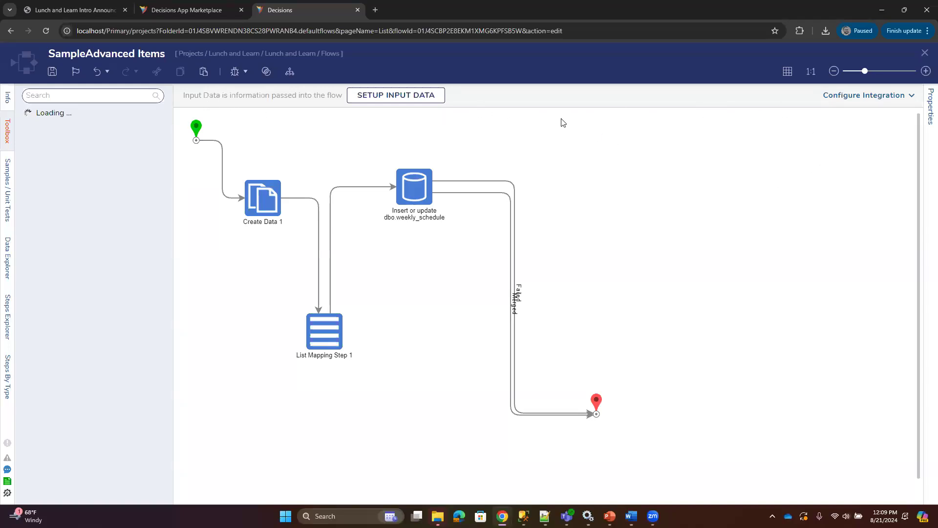
pyautogui.click(909, 101)
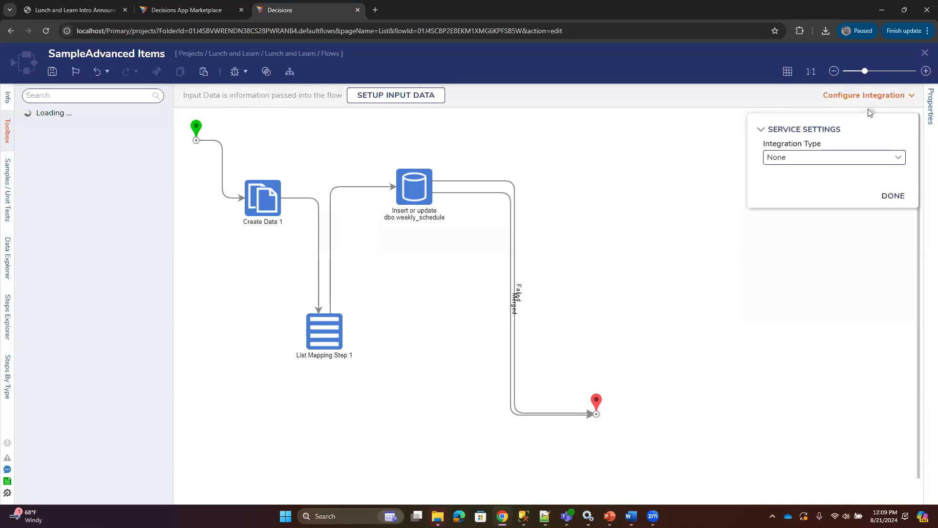
pyautogui.click(899, 159)
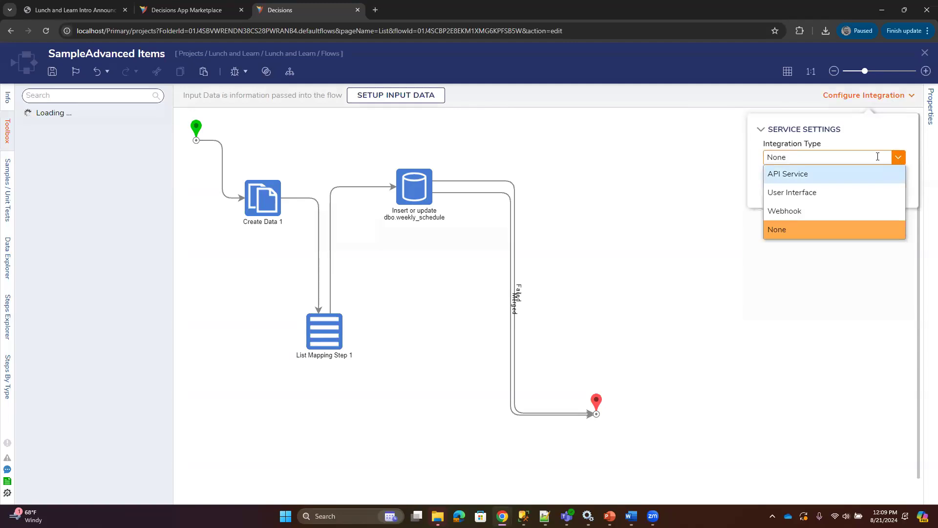
pyautogui.click(864, 100)
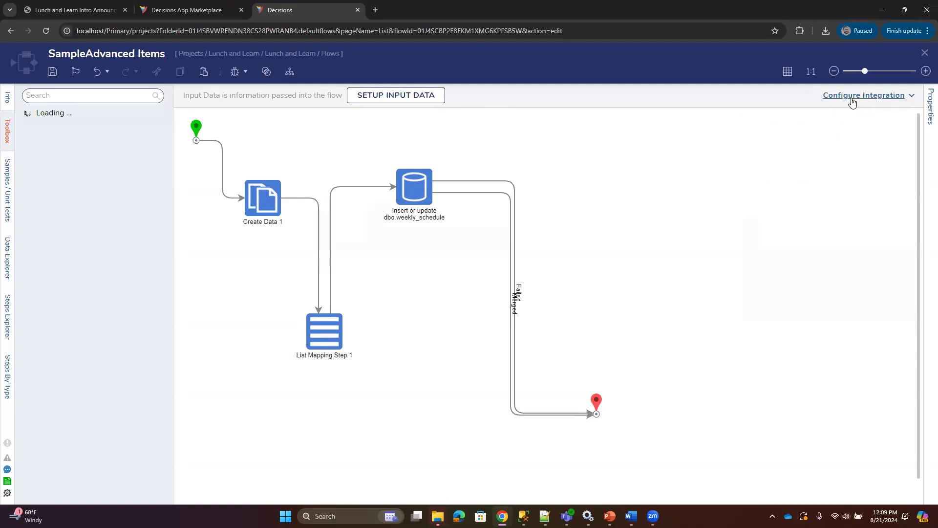
pyautogui.click(882, 98)
pyautogui.click(898, 158)
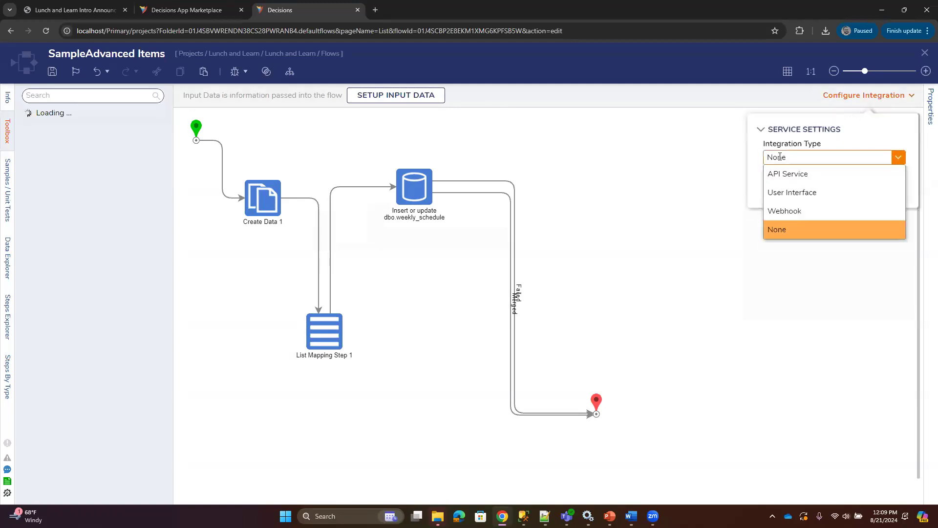
pyautogui.click(788, 177)
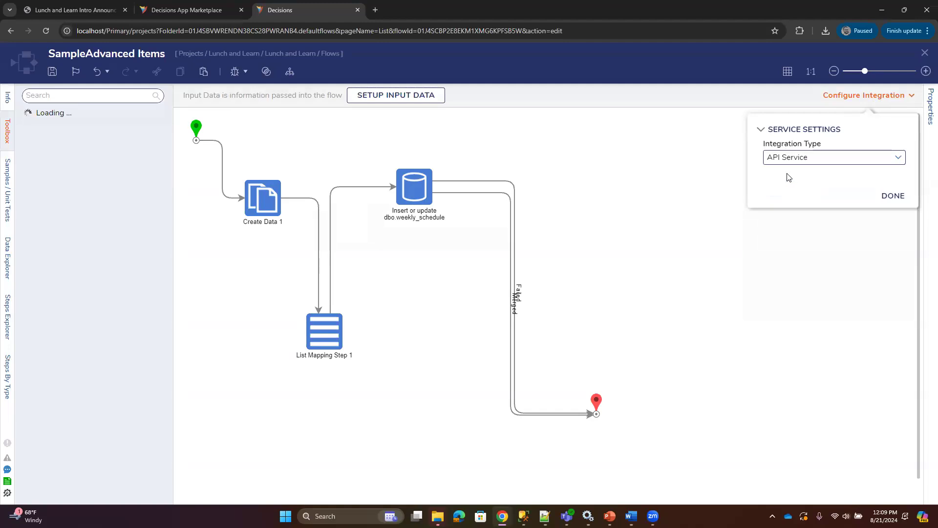
# Step: Review the alternative integration types offered in the flow's service settings
pyautogui.click(898, 157)
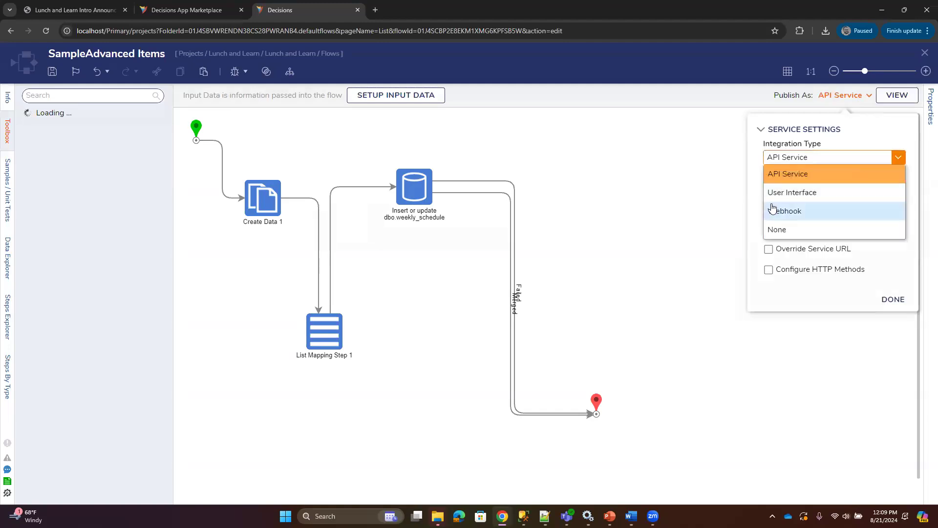
pyautogui.click(878, 136)
pyautogui.click(822, 130)
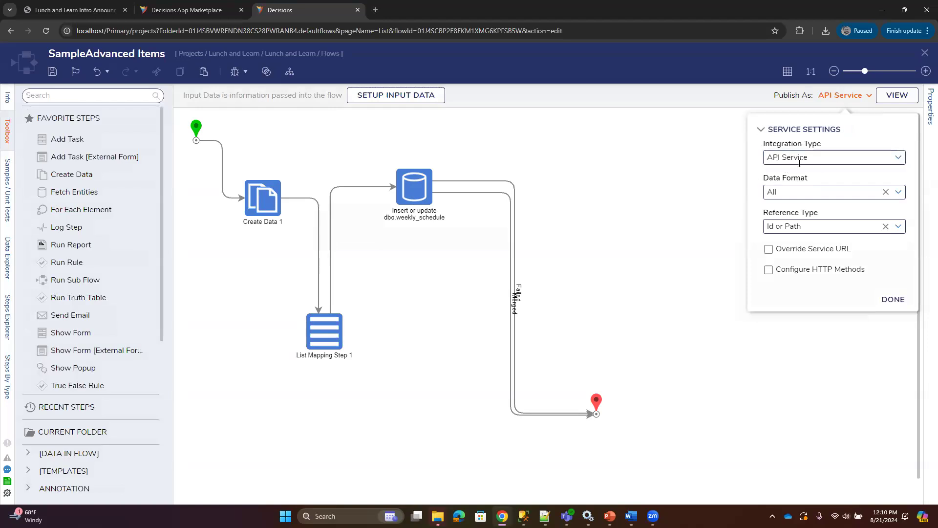
pyautogui.click(893, 159)
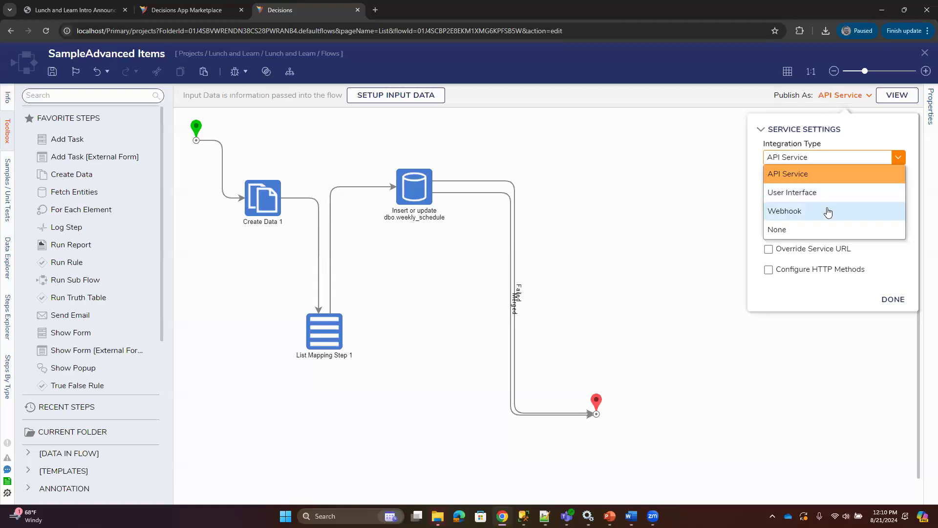
pyautogui.click(849, 142)
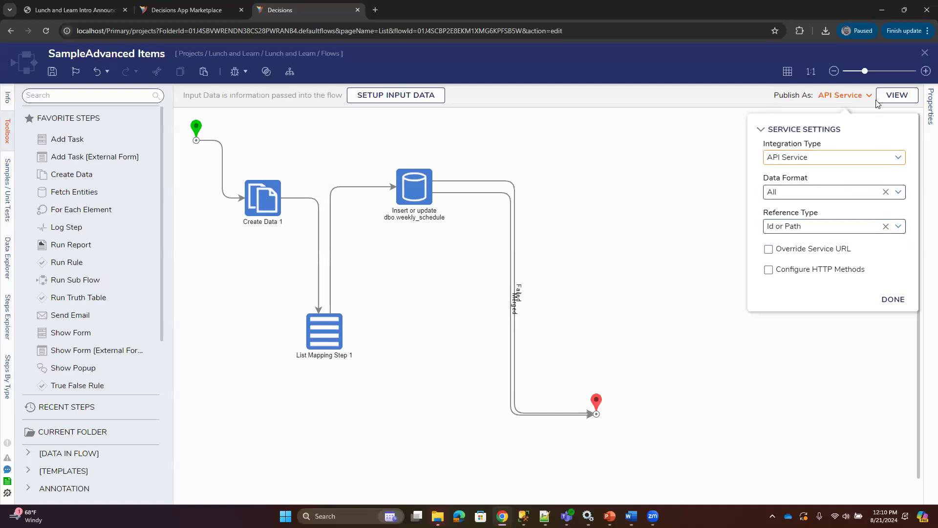
# Step: View the flow's integration details, trying the PAT Insurance Claim session as the setup and returning it to Login
pyautogui.click(898, 96)
pyautogui.click(898, 97)
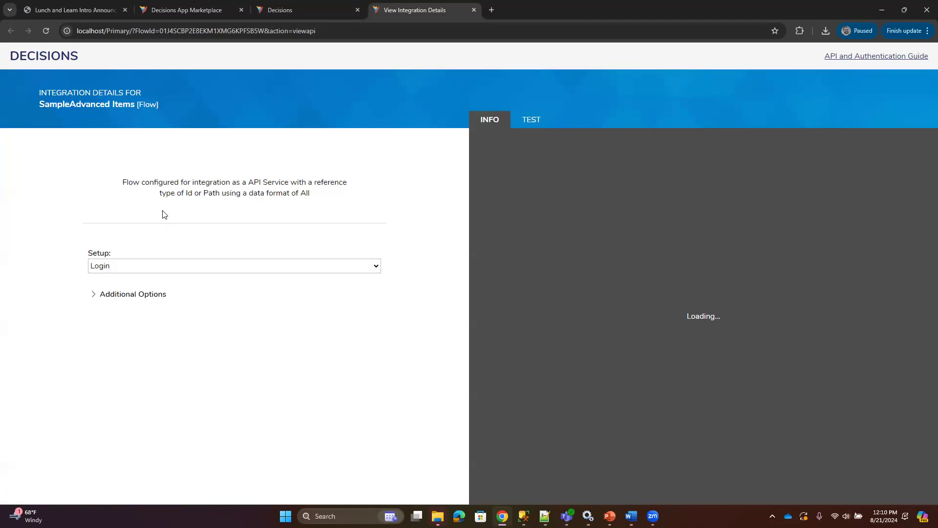
pyautogui.click(377, 264)
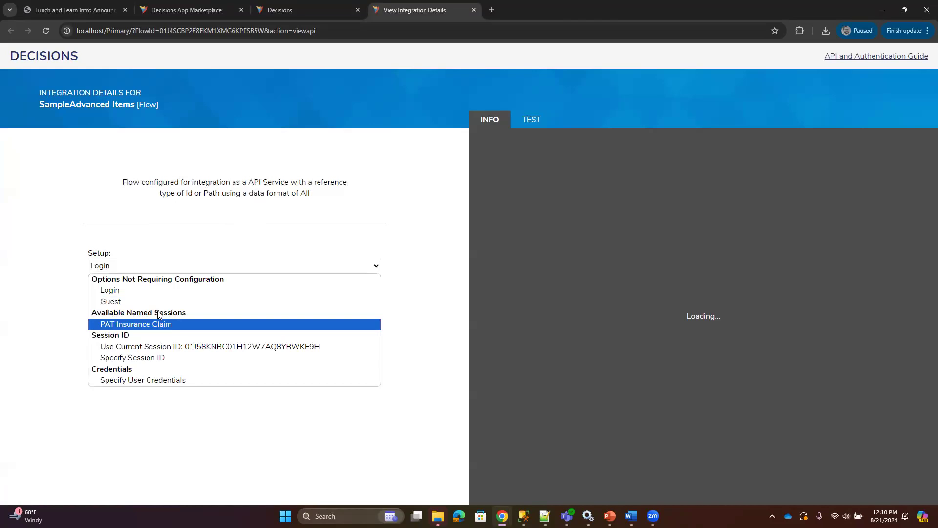
pyautogui.click(126, 324)
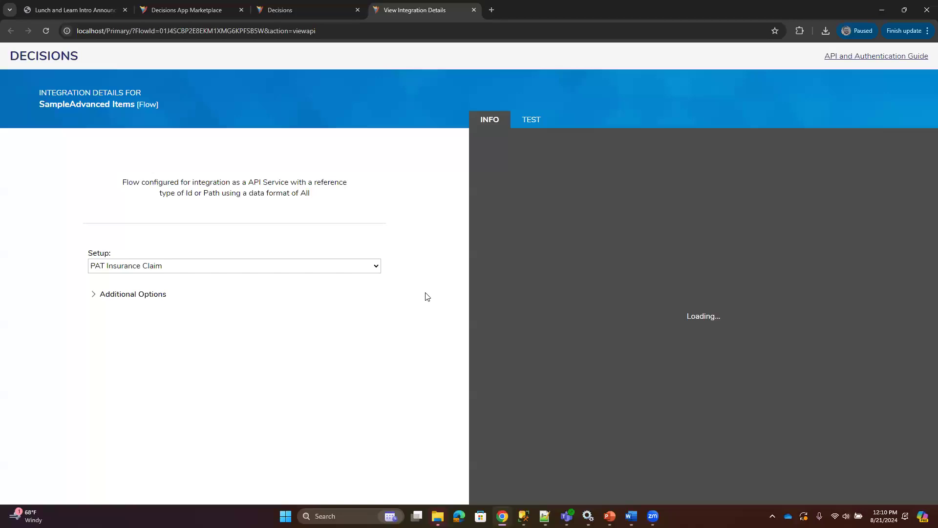
pyautogui.click(379, 269)
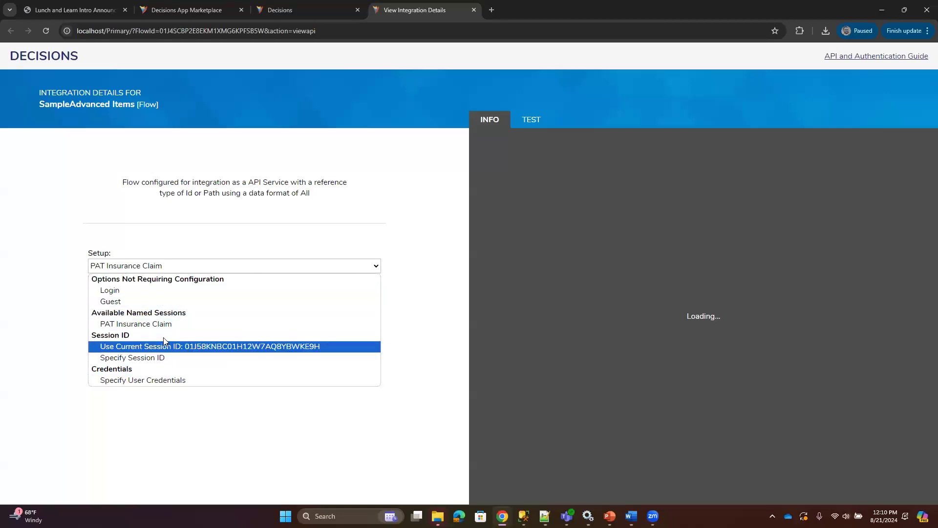
pyautogui.click(181, 410)
pyautogui.click(377, 269)
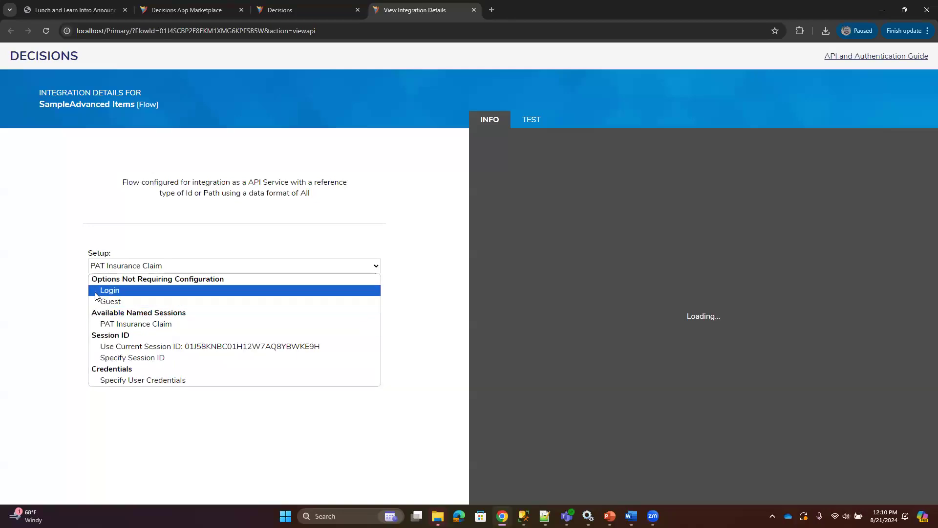
pyautogui.click(107, 291)
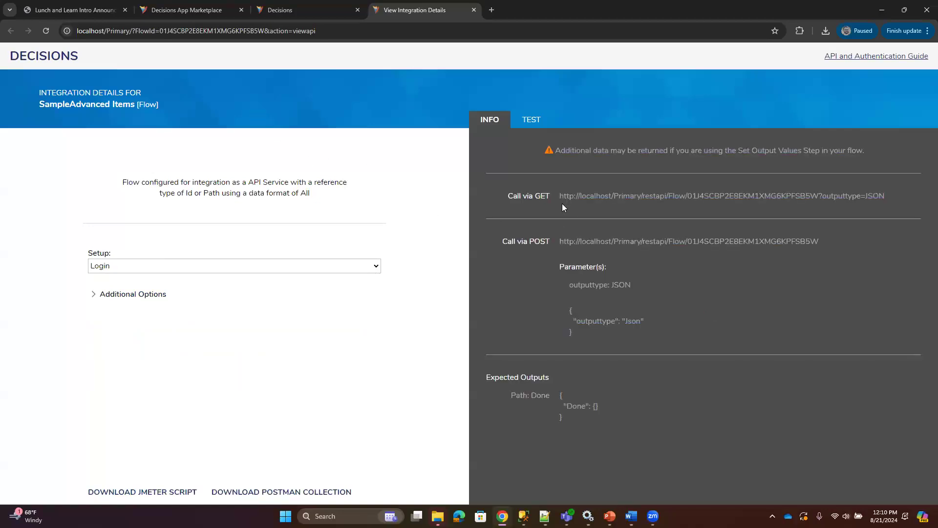
# Step: Examine the GET and POST call URLs, the parameters and the expected outputs of the flow's API
pyautogui.moveTo(560, 195); pyautogui.dragTo(771, 197)
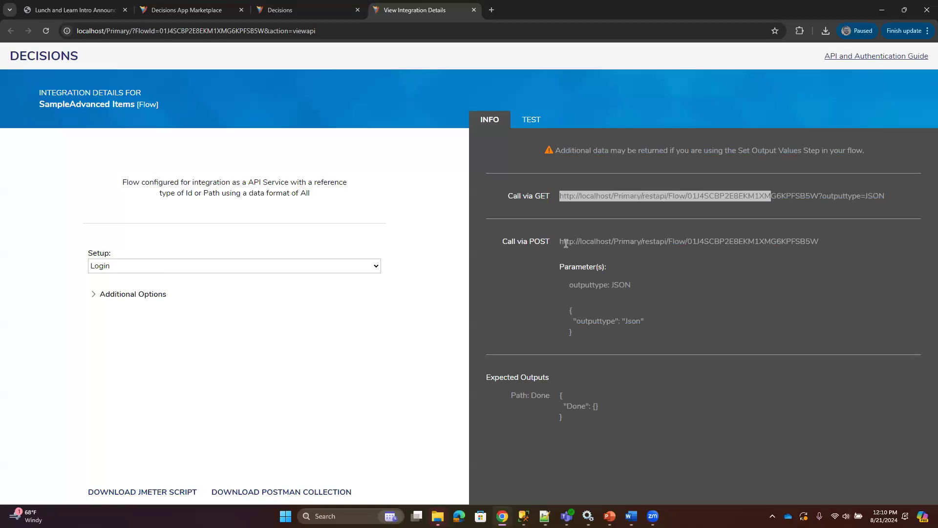
pyautogui.moveTo(562, 241); pyautogui.dragTo(751, 257)
pyautogui.click(599, 282)
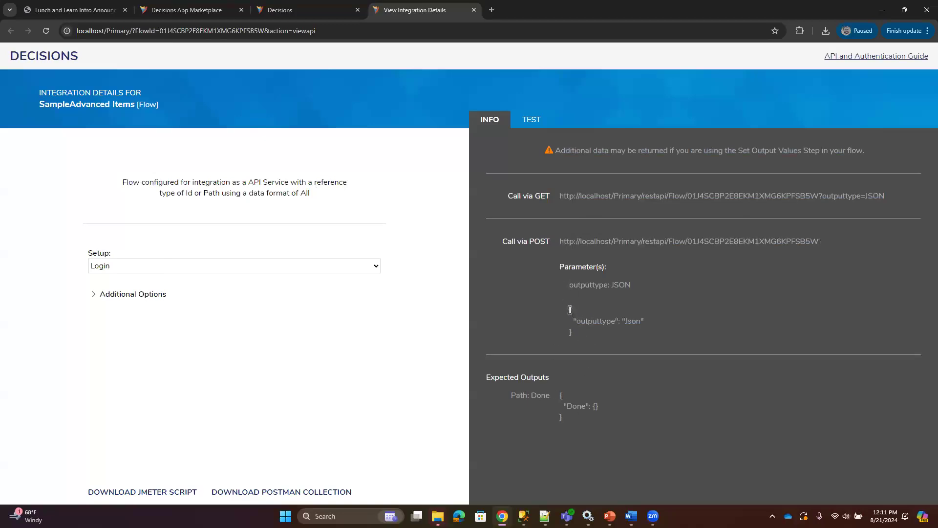
pyautogui.moveTo(596, 339); pyautogui.dragTo(572, 426)
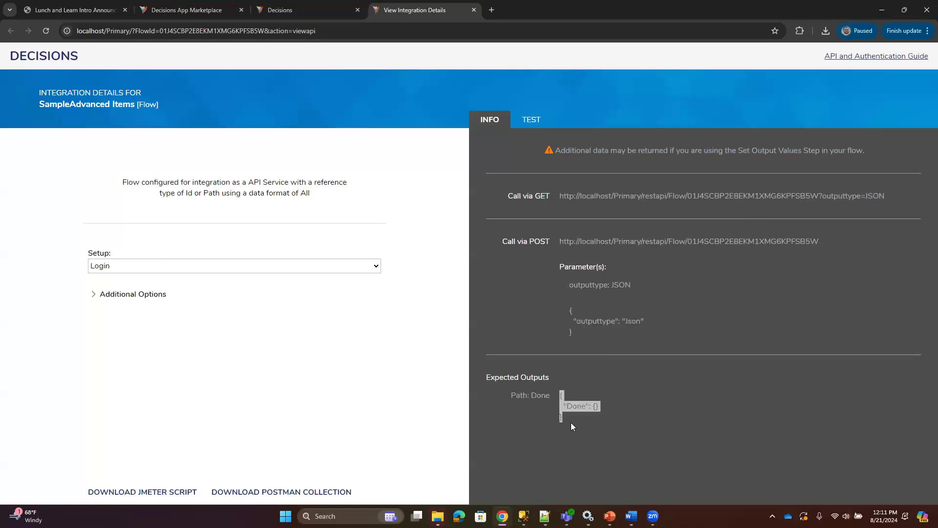
pyautogui.click(589, 402)
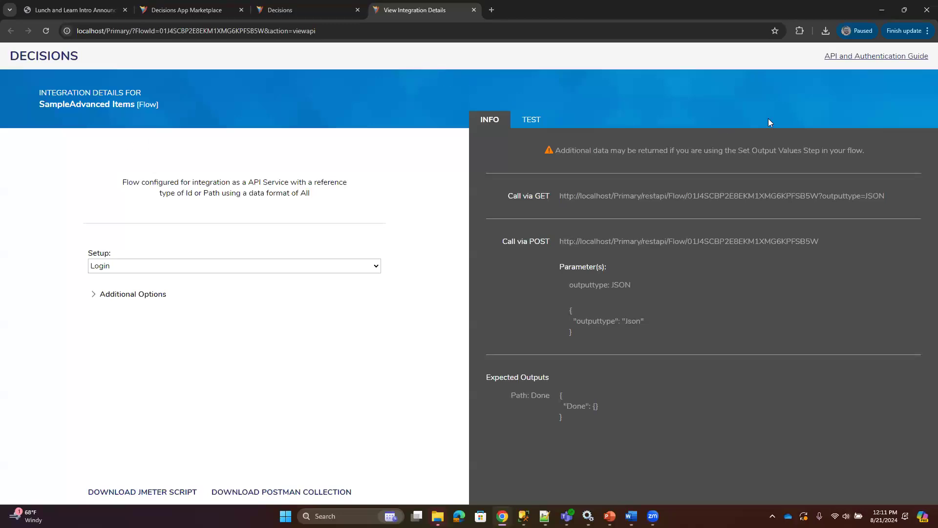
# Step: Close the integration details and the flow designer, and expand the Public folder in the Lunch and Learn project
pyautogui.click(474, 10)
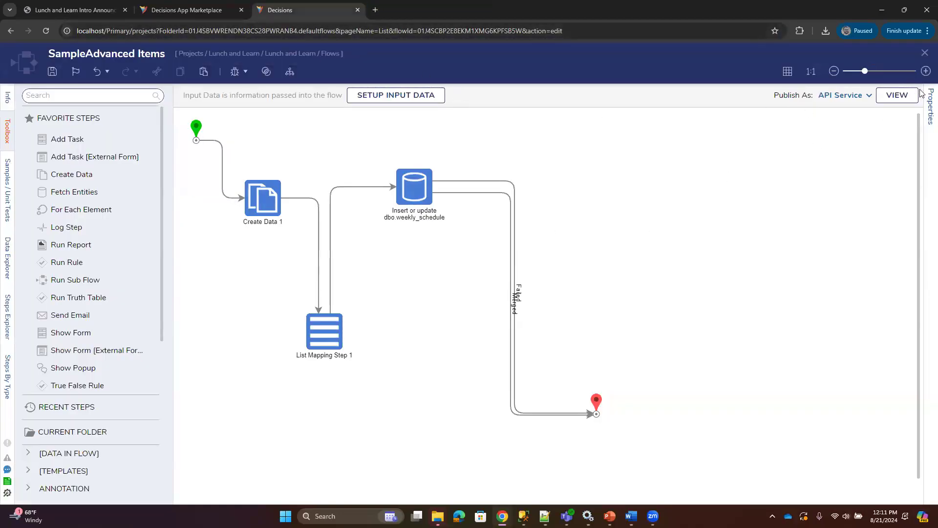
pyautogui.click(925, 54)
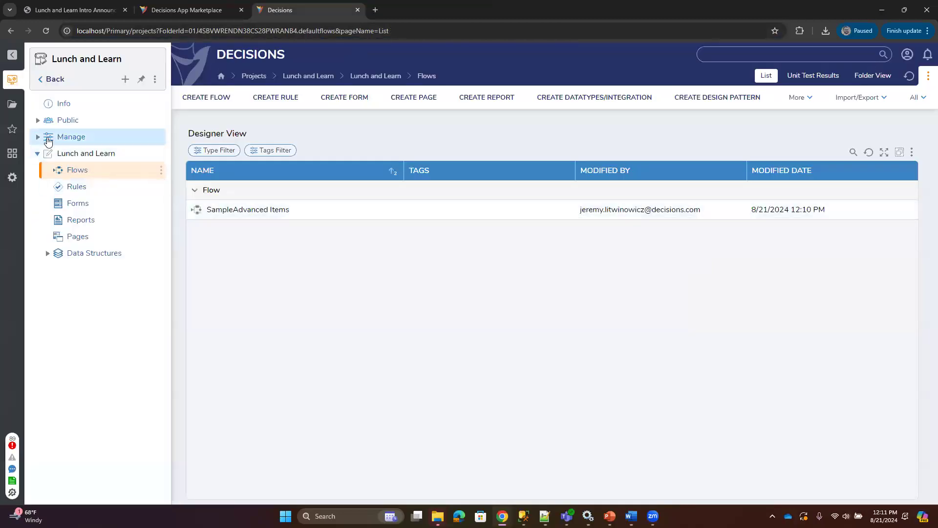
pyautogui.click(38, 120)
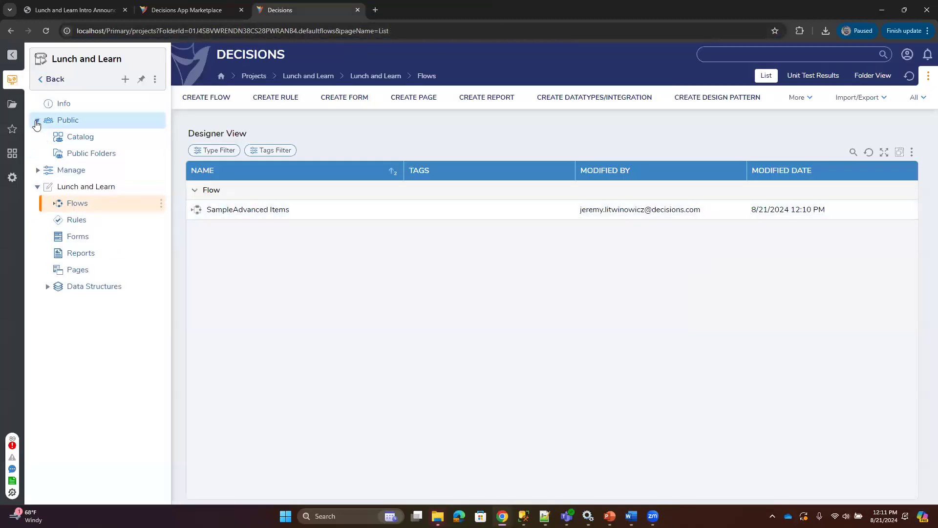
# Step: View the integration details of the project's Flows folder and examine its integration URL
pyautogui.rightClick(79, 203)
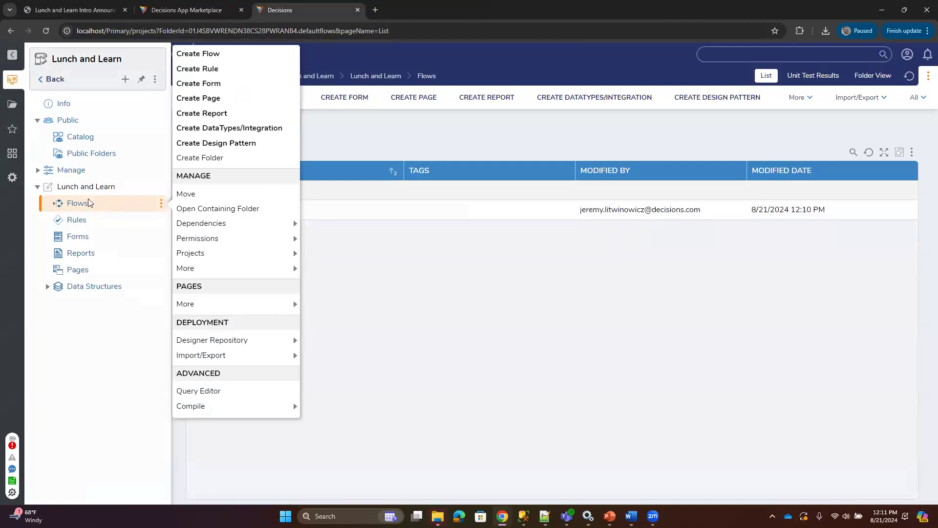
pyautogui.moveTo(249, 268)
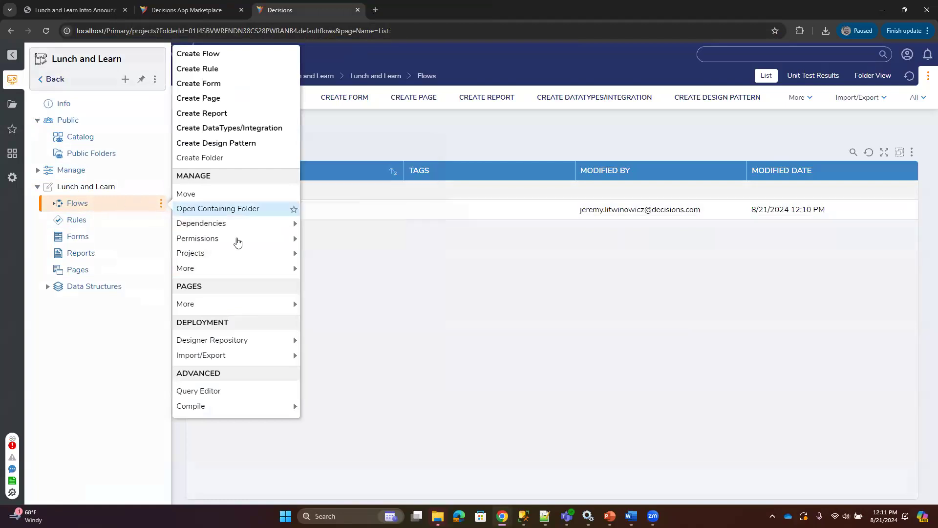
pyautogui.click(337, 224)
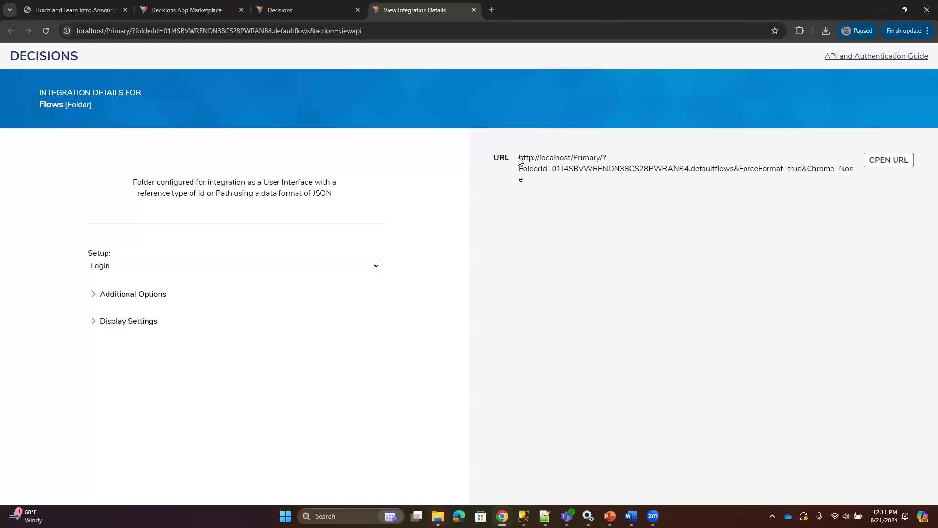
pyautogui.moveTo(519, 161); pyautogui.dragTo(536, 189)
pyautogui.click(545, 187)
pyautogui.moveTo(282, 31); pyautogui.dragTo(364, 31)
pyautogui.click(382, 30)
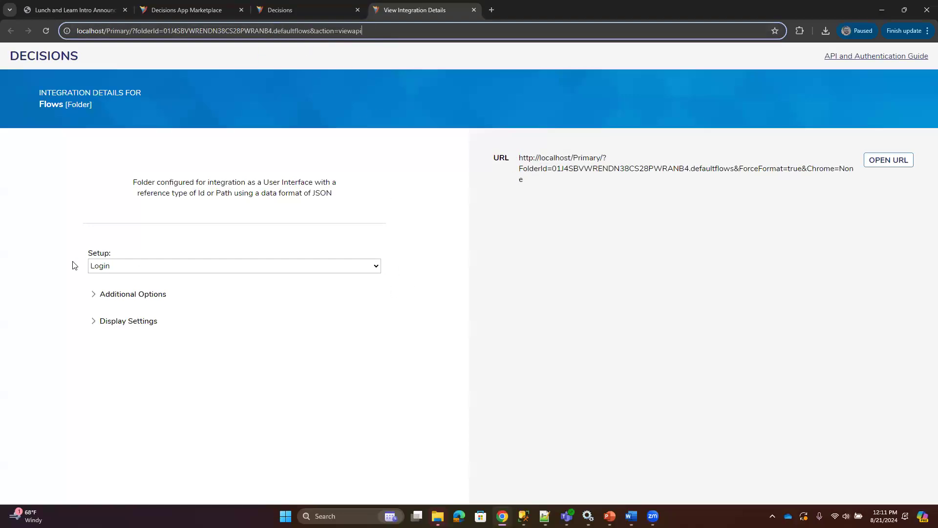
# Step: Expand the additional options and display settings, and set Chrome to TopBarFolderTreeCollapsed for the folder URL
pyautogui.click(93, 322)
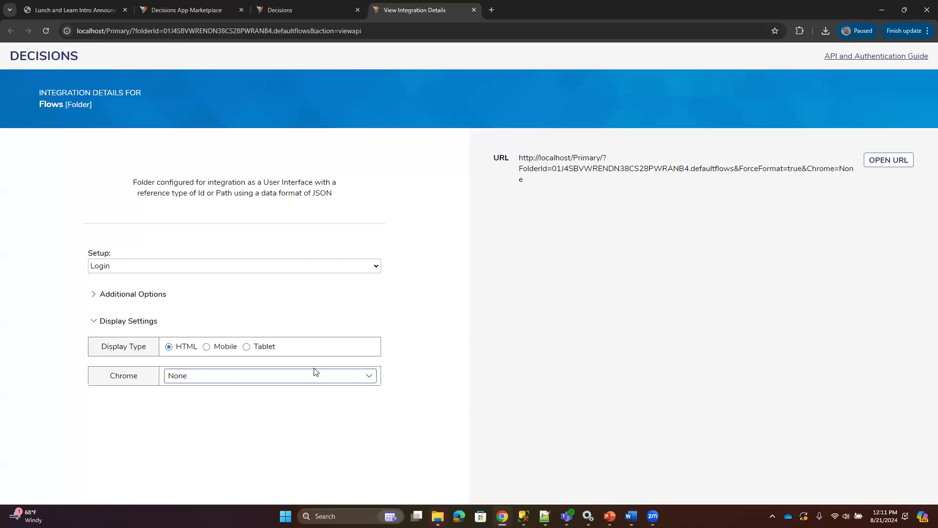
pyautogui.click(95, 294)
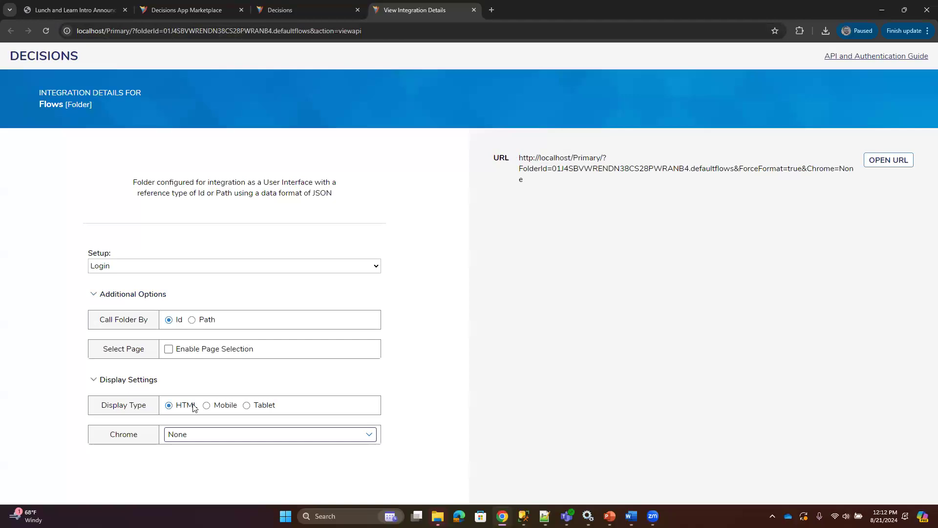
pyautogui.click(369, 434)
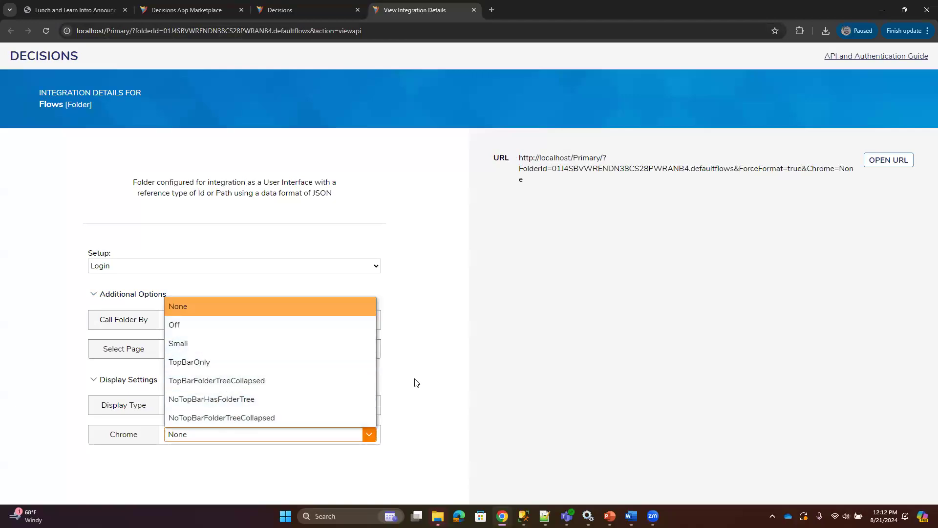
pyautogui.click(182, 385)
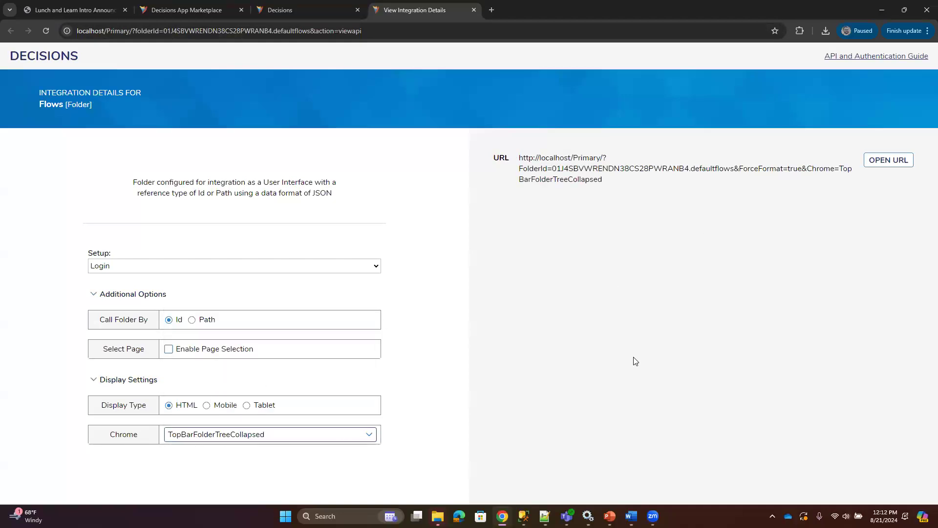
pyautogui.moveTo(841, 168); pyautogui.dragTo(603, 193)
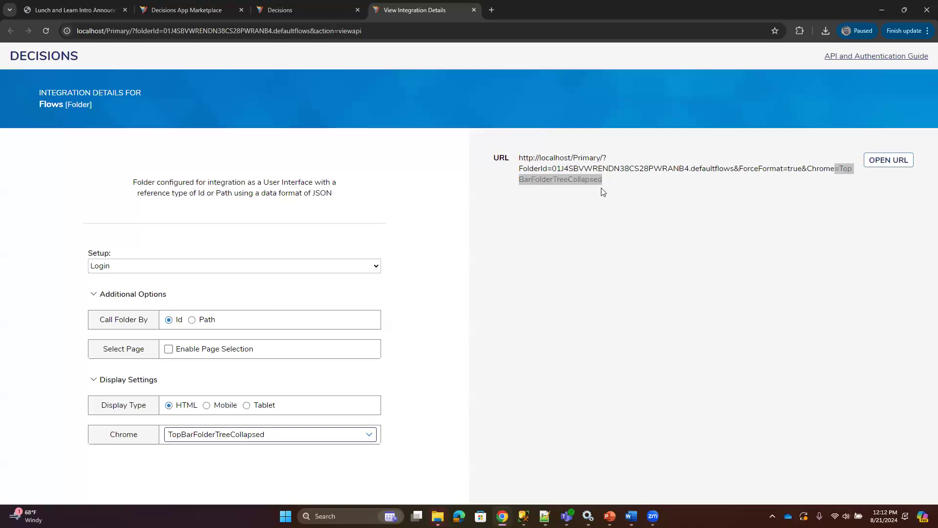
pyautogui.click(579, 171)
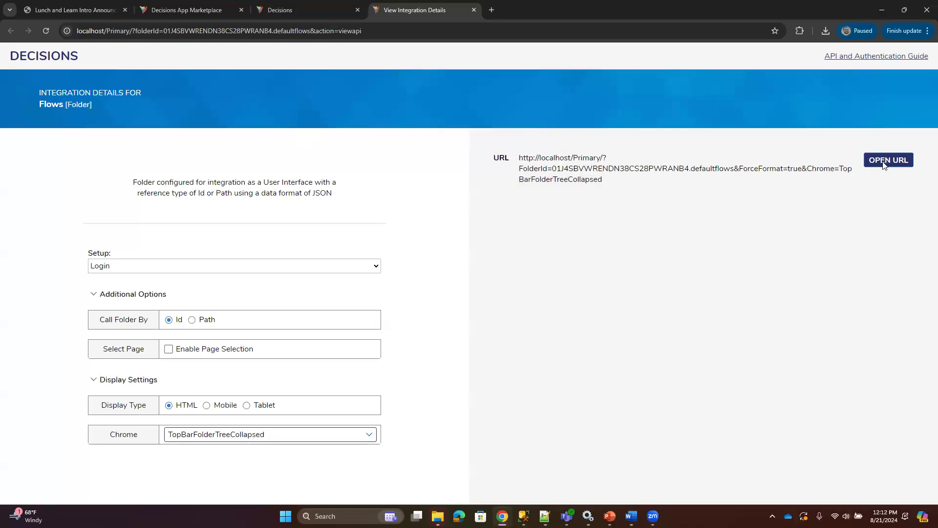
# Step: Set Chrome to Off, open the folder URL to compare it with the regular project view, and close the preview
pyautogui.click(369, 434)
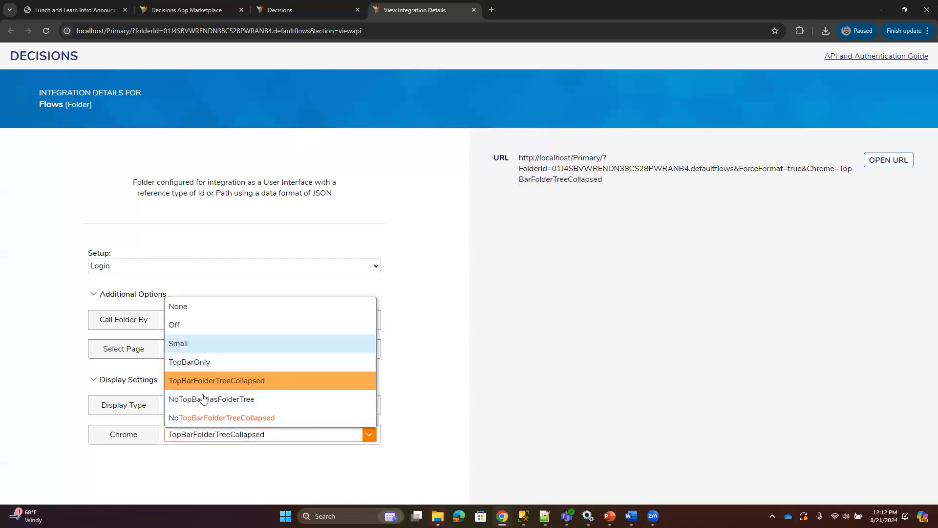
pyautogui.click(187, 325)
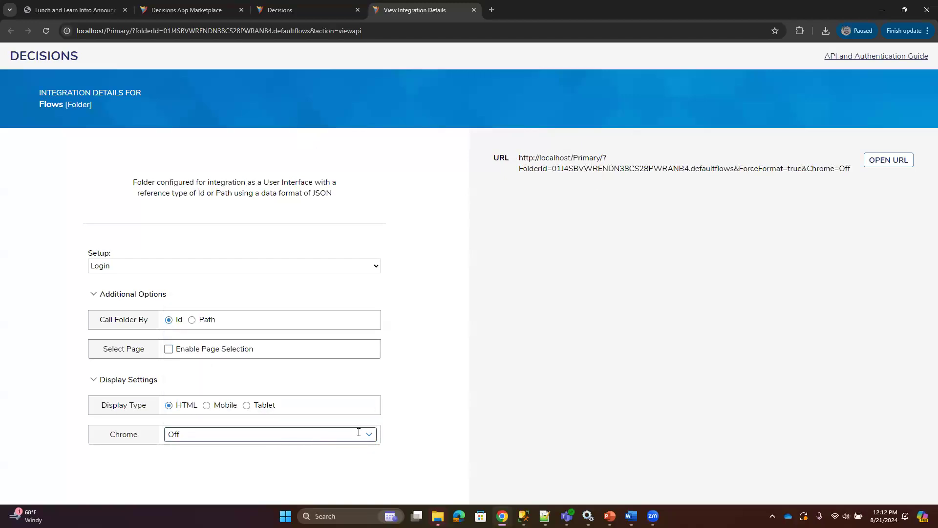
pyautogui.click(304, 9)
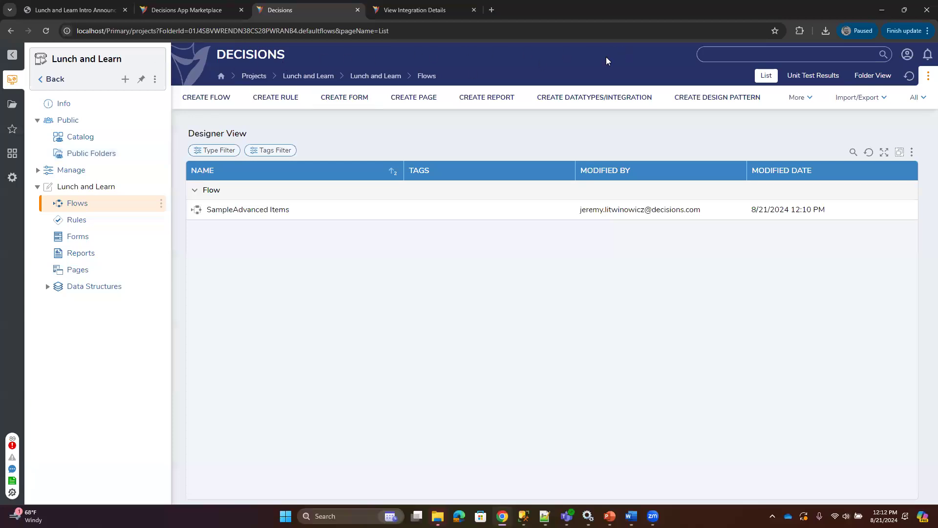
pyautogui.click(406, 11)
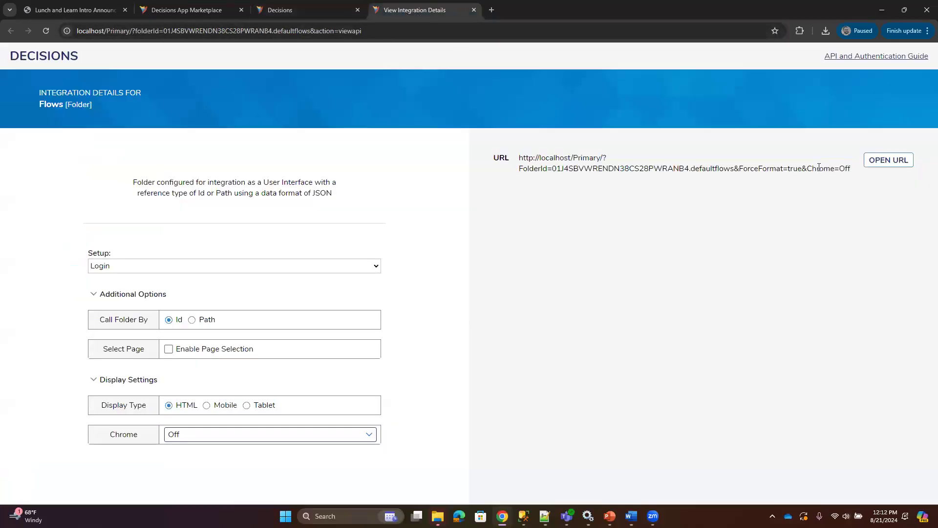
pyautogui.click(882, 162)
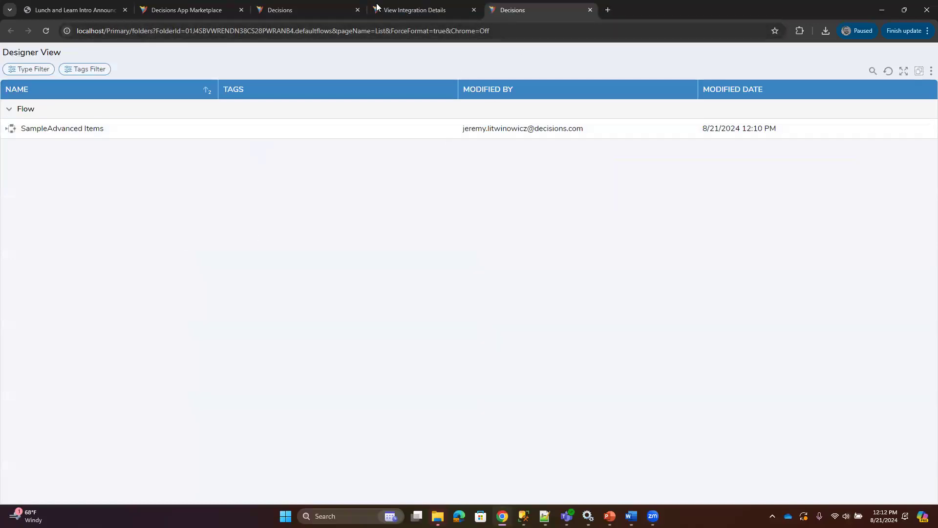
pyautogui.click(292, 11)
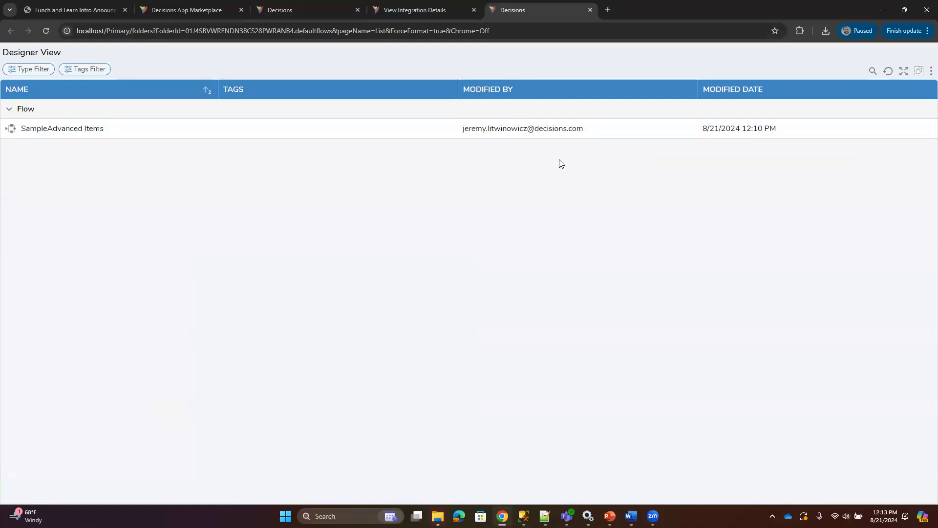
pyautogui.click(590, 10)
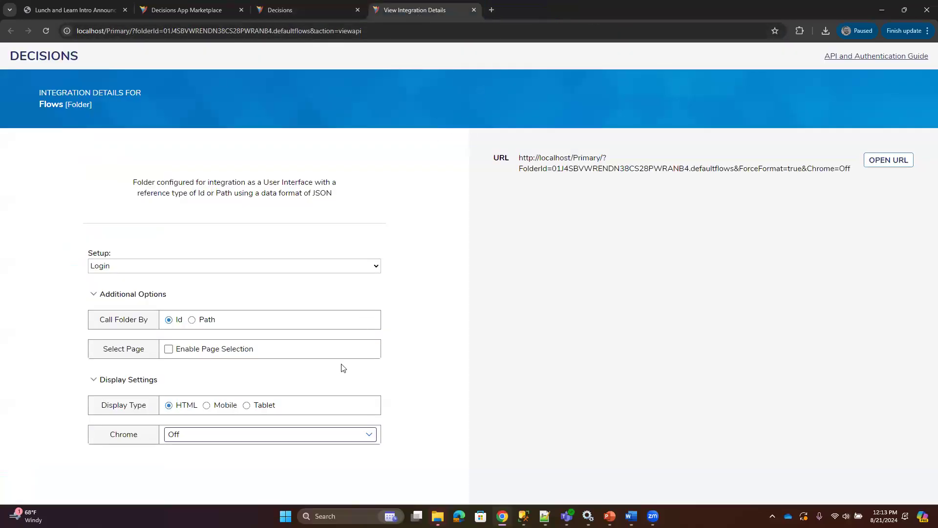
# Step: Preview the folder URL with Chrome set to TopBarOnly, and close the preview
pyautogui.click(370, 440)
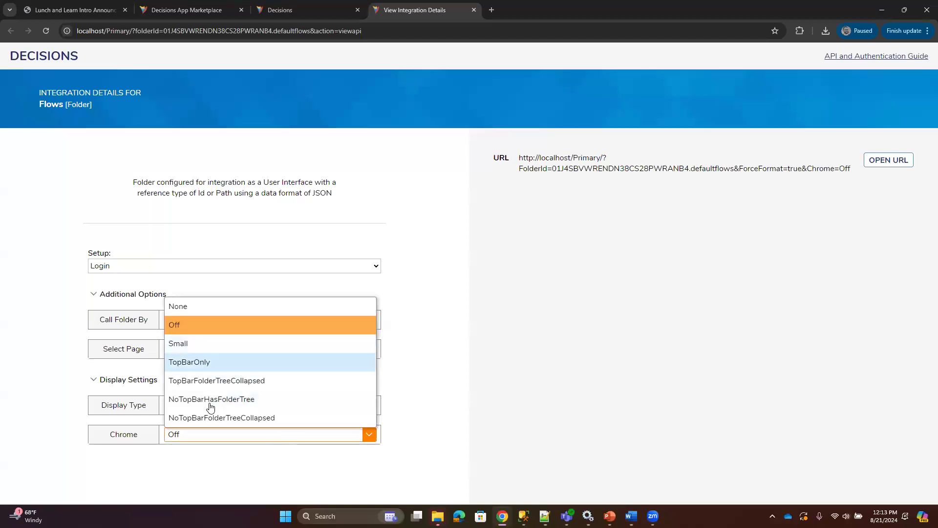
pyautogui.click(189, 362)
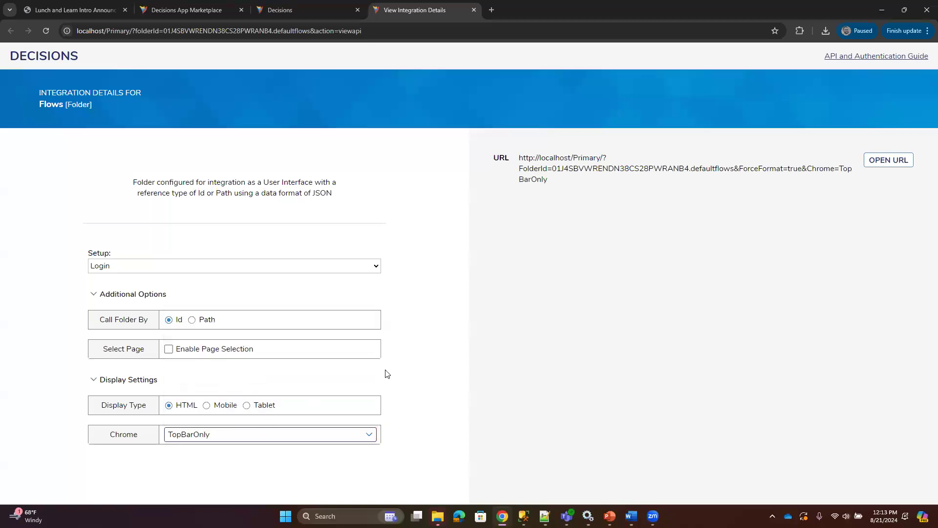
pyautogui.click(897, 159)
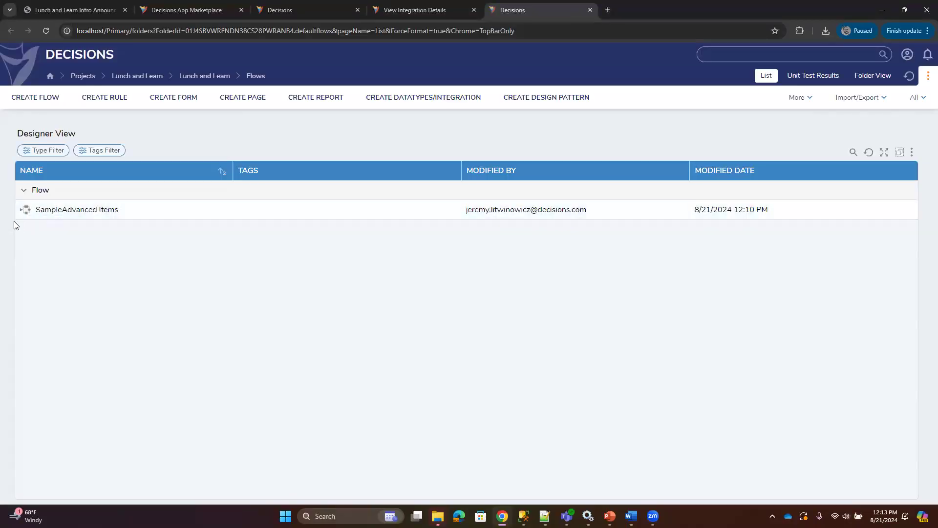
pyautogui.click(589, 9)
# Step: Preview the folder URL with Chrome set to NoTopBarFolderTreeCollapsed, expanding and collapsing the folder tree before closing it
pyautogui.click(368, 436)
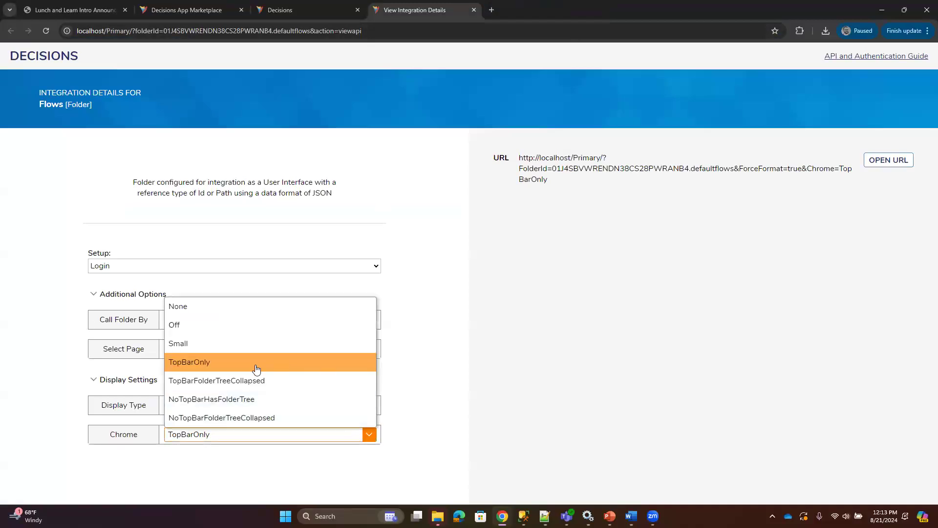
pyautogui.click(235, 418)
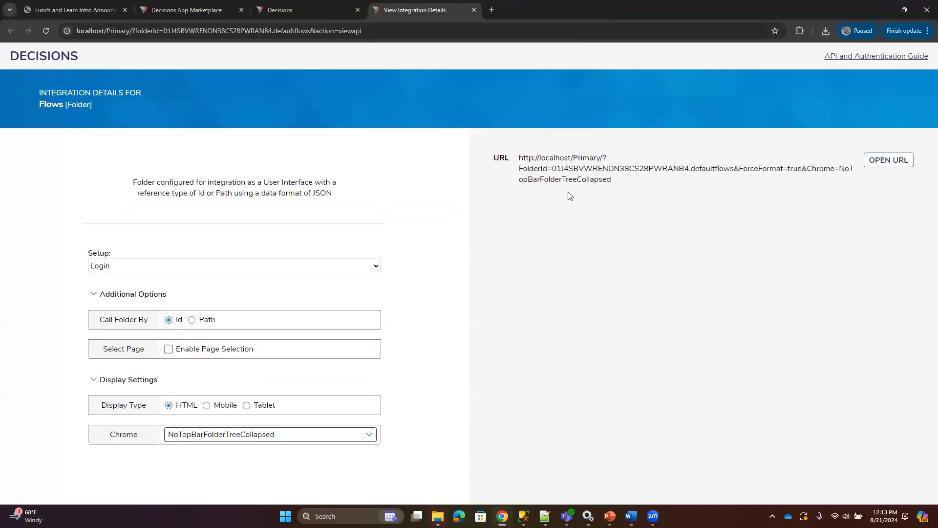
pyautogui.click(889, 161)
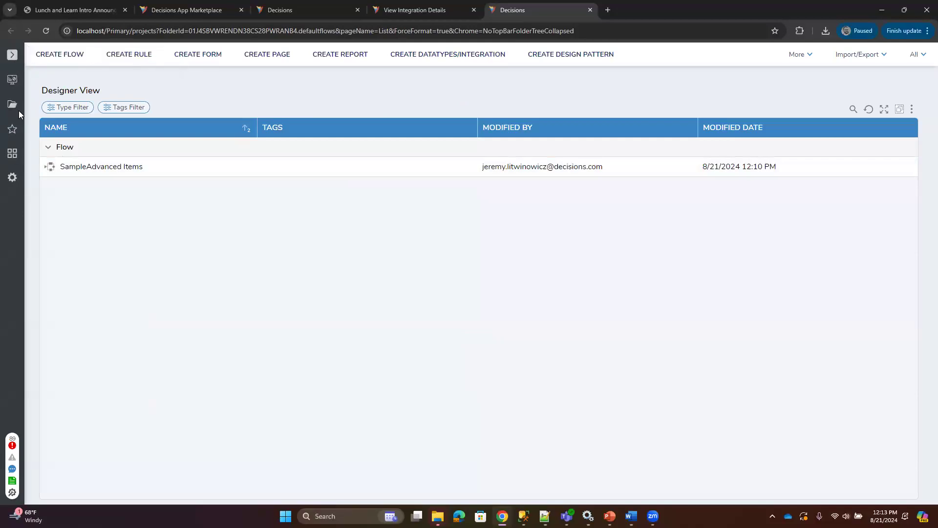
pyautogui.click(13, 53)
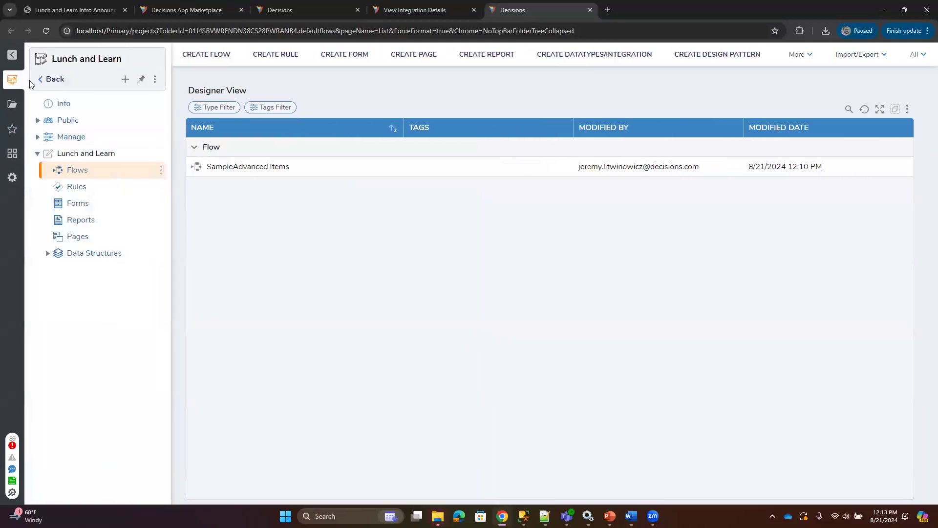
pyautogui.click(13, 55)
pyautogui.click(9, 57)
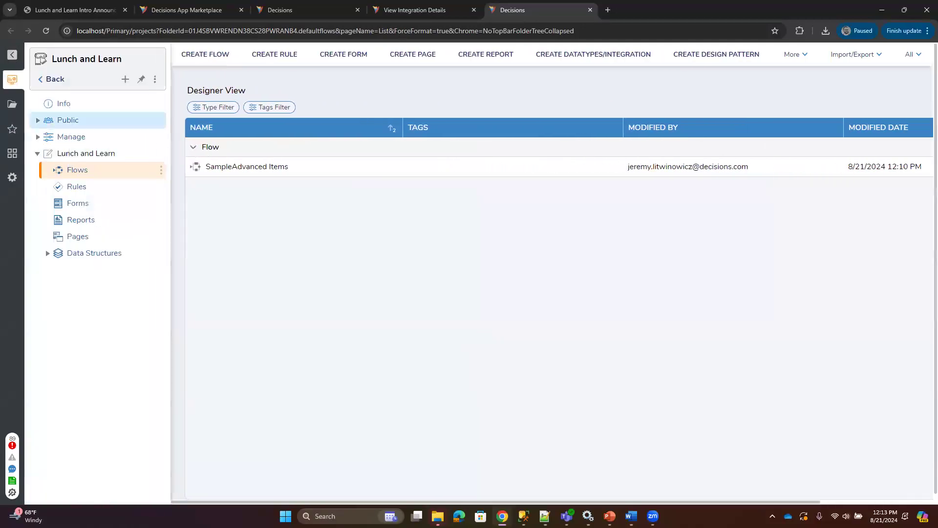
pyautogui.click(8, 56)
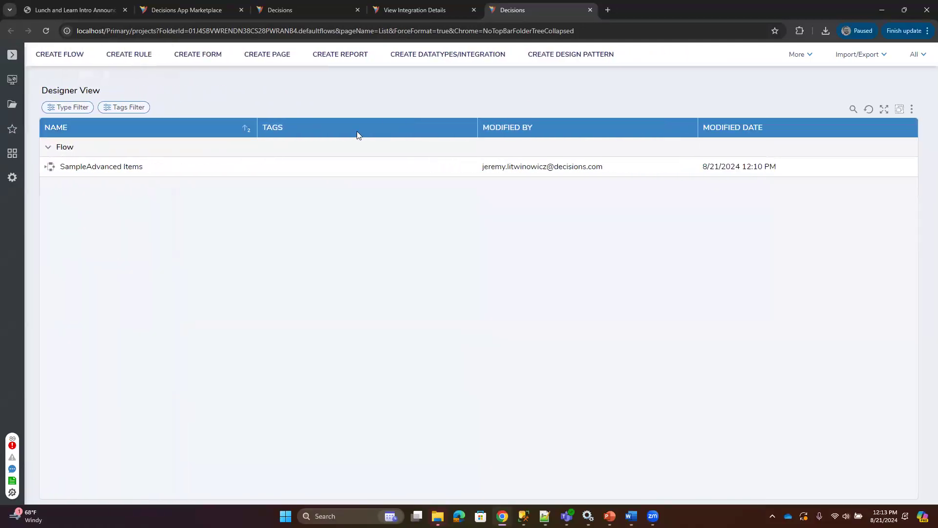
pyautogui.click(590, 10)
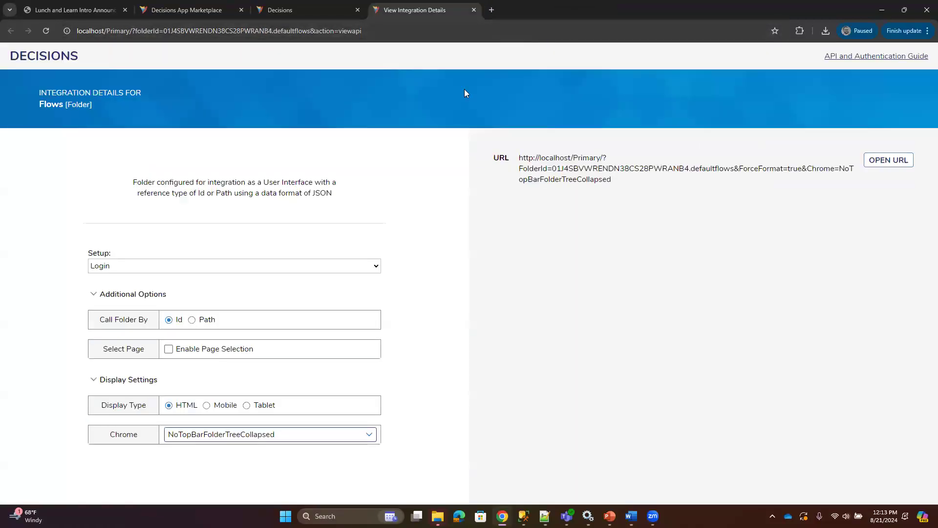
# Step: Preview the folder URL with Chrome set to Small, and close both the preview and the integration details
pyautogui.click(369, 435)
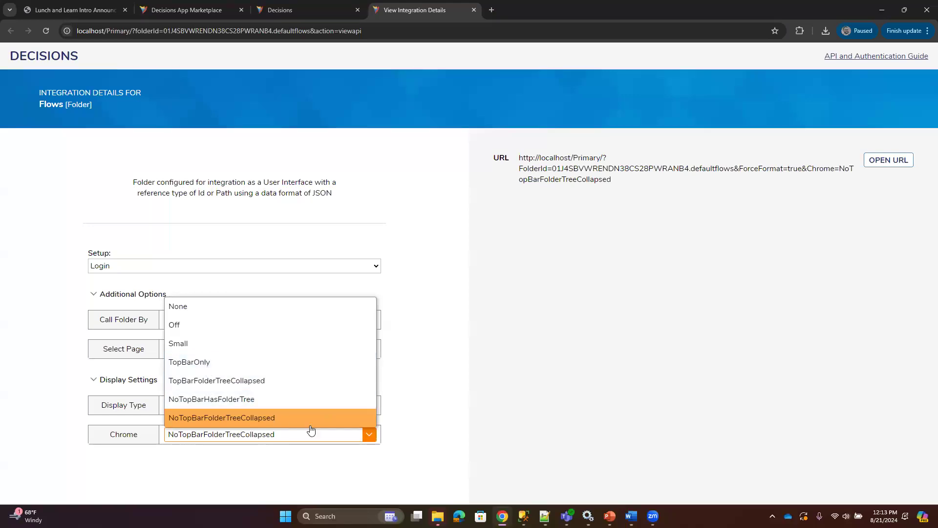
pyautogui.click(183, 345)
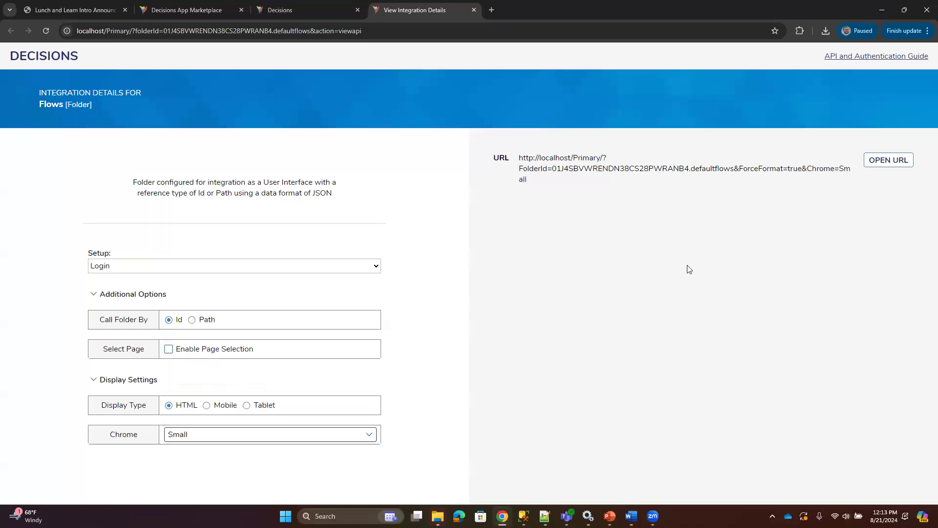
pyautogui.click(884, 161)
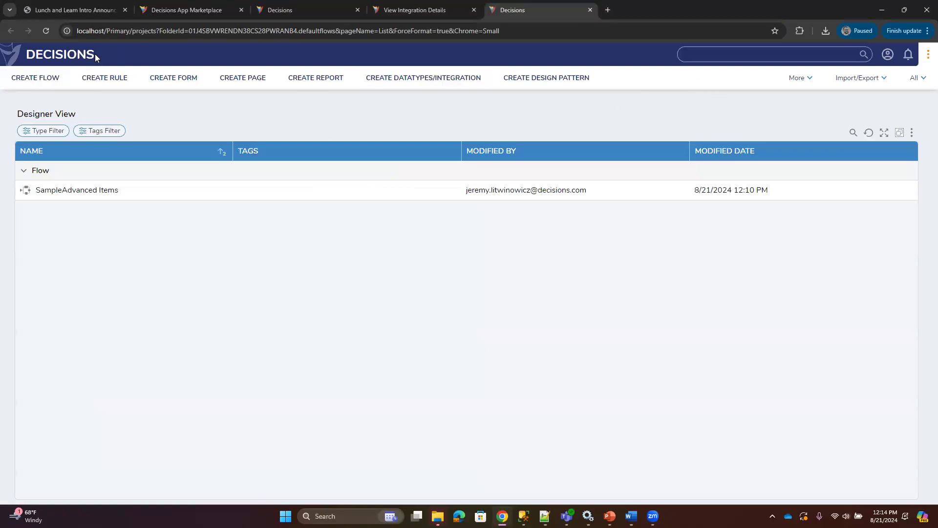
pyautogui.click(590, 9)
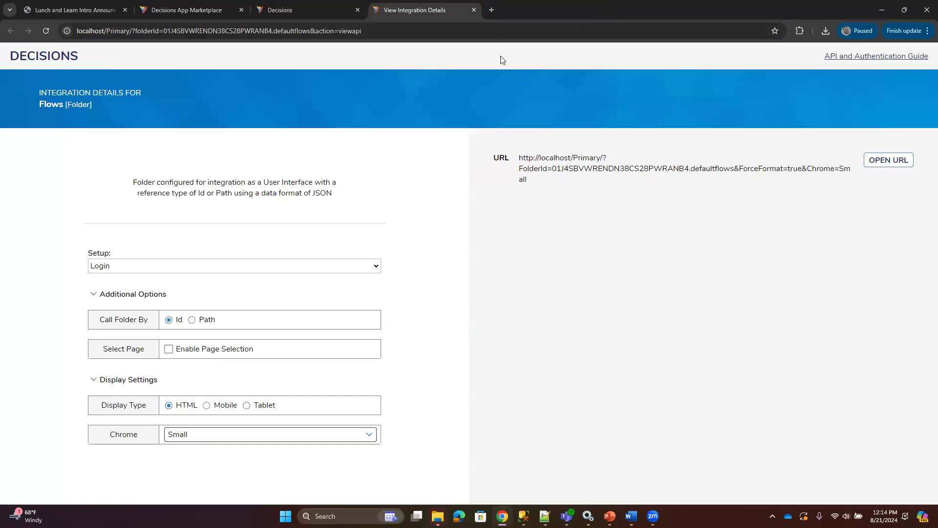
pyautogui.click(473, 10)
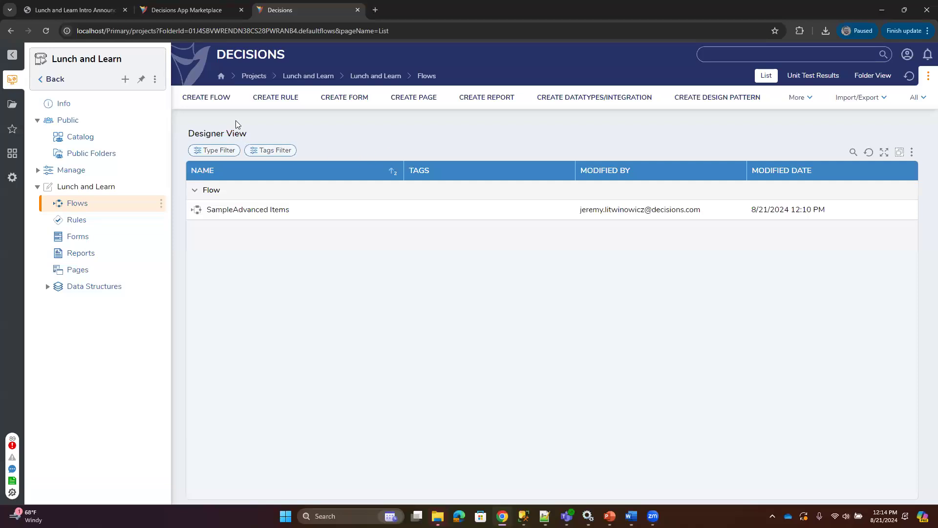
# Step: Collapse the project's folder tree and expand the Security folder in the System area
pyautogui.click(12, 55)
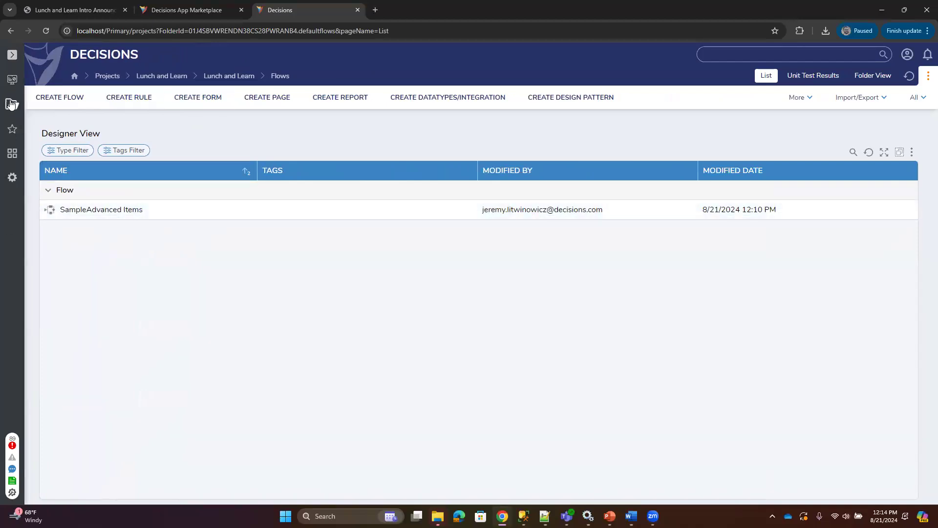
pyautogui.click(12, 177)
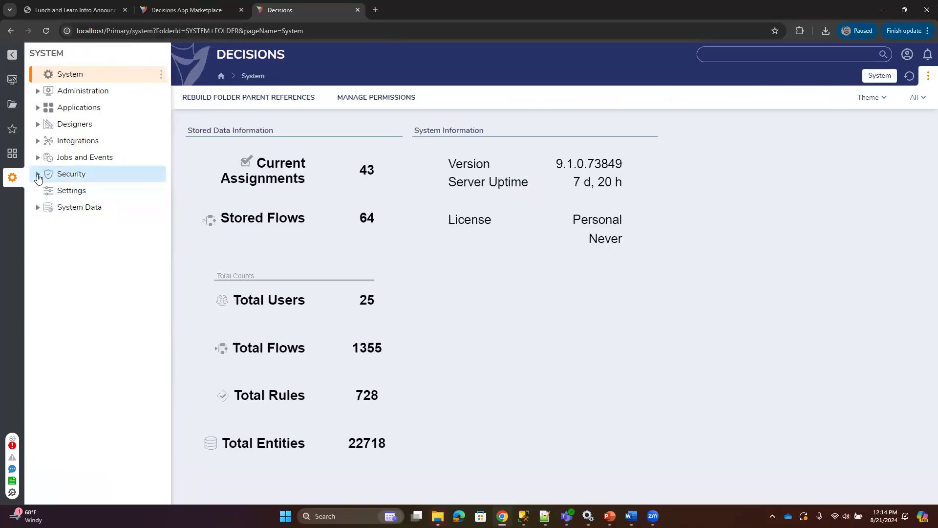
pyautogui.click(37, 175)
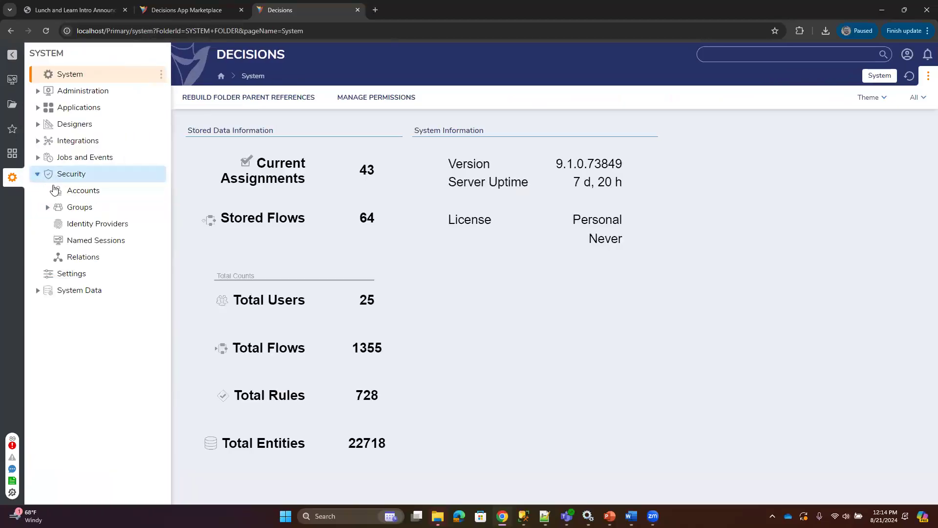
# Step: Open the Borrowers group for editing from the Groups folder, enable Force Default Url Parameters, and close without saving
pyautogui.click(75, 207)
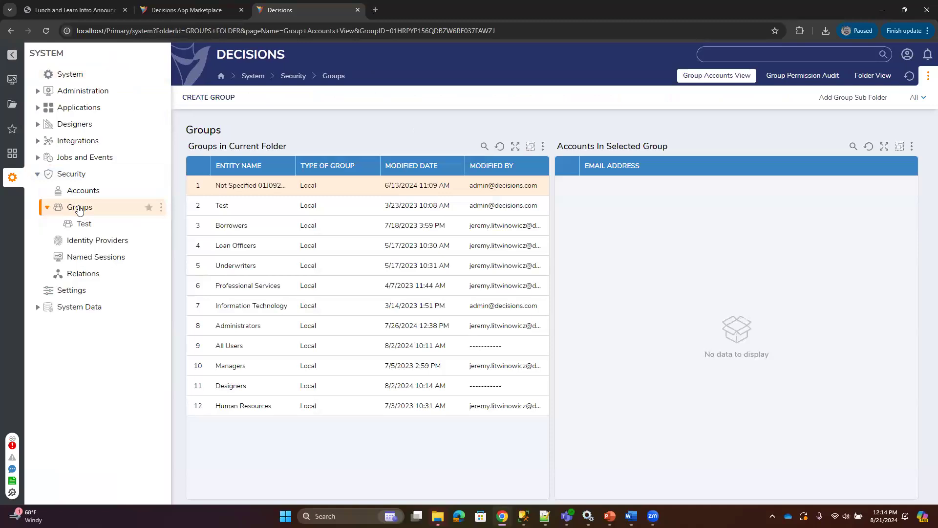
pyautogui.rightClick(59, 214)
pyautogui.click(158, 298)
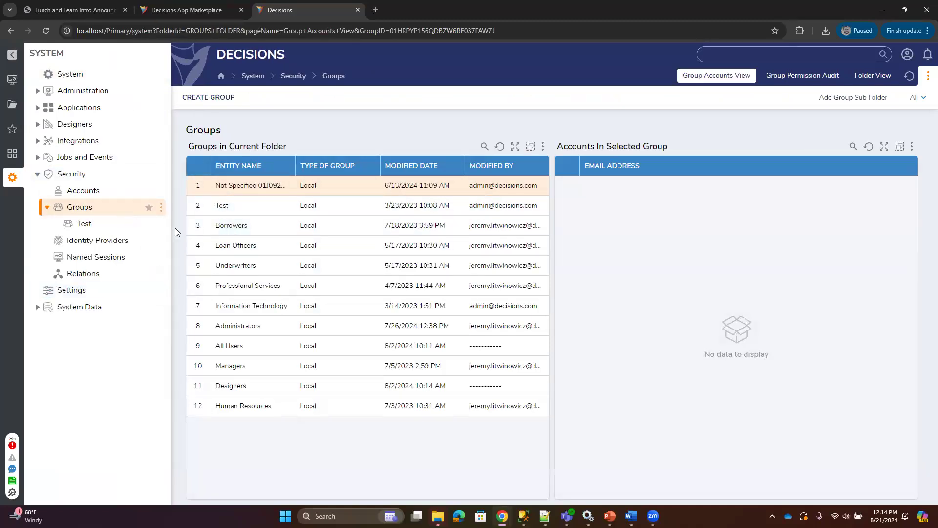
pyautogui.rightClick(236, 226)
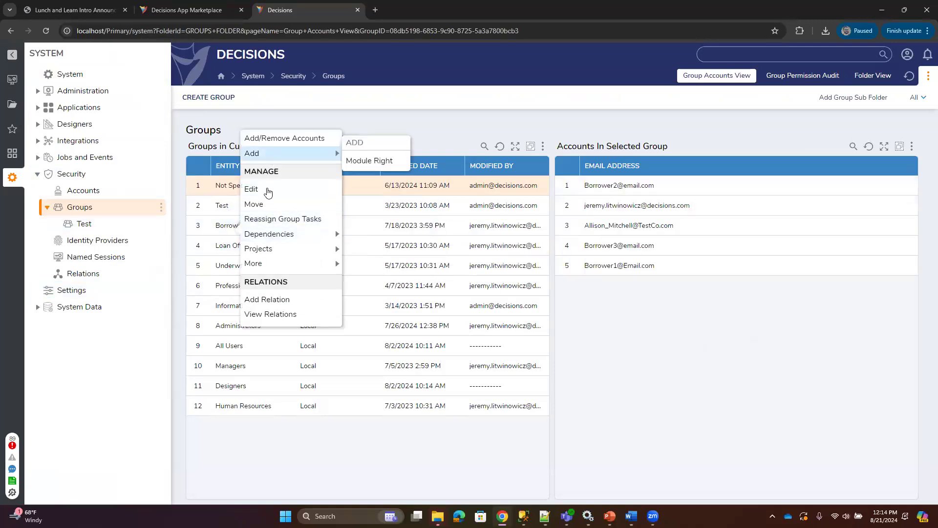
pyautogui.click(253, 189)
pyautogui.scroll(-3, 432, 254)
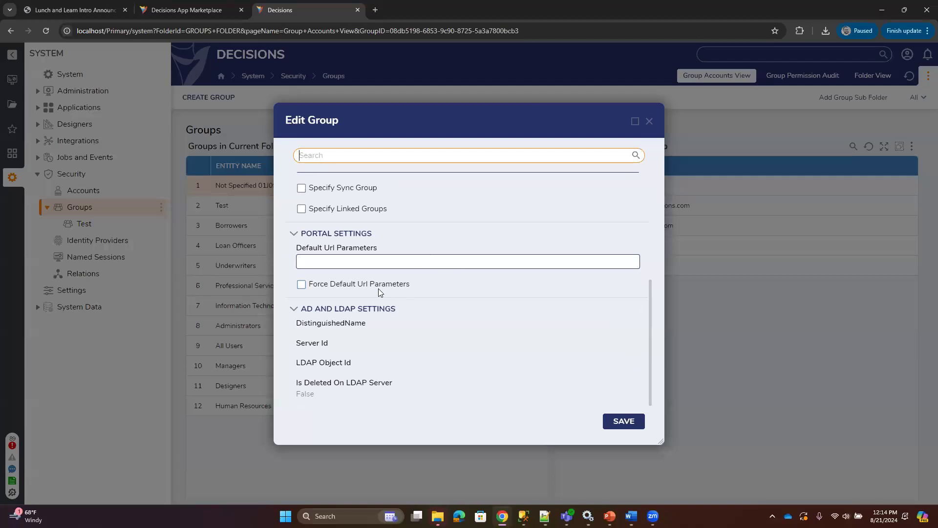
pyautogui.click(310, 288)
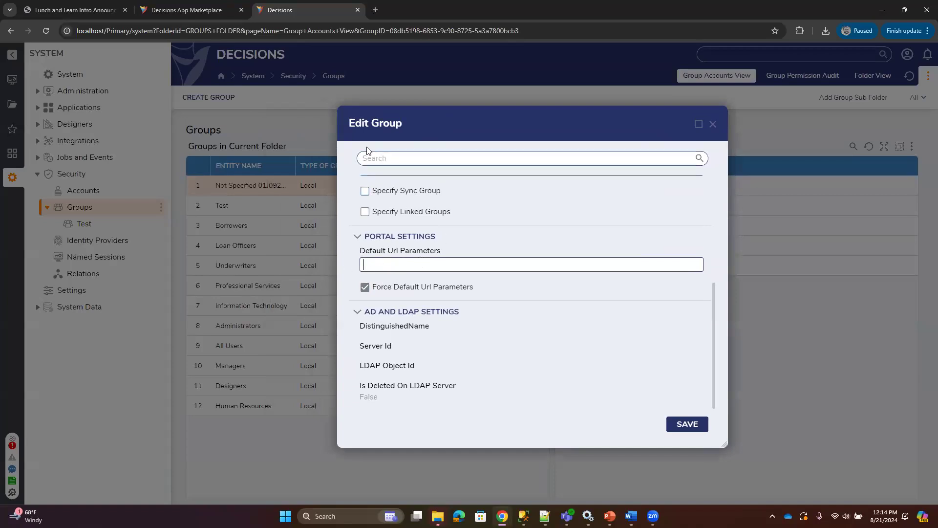
pyautogui.press('Escape')
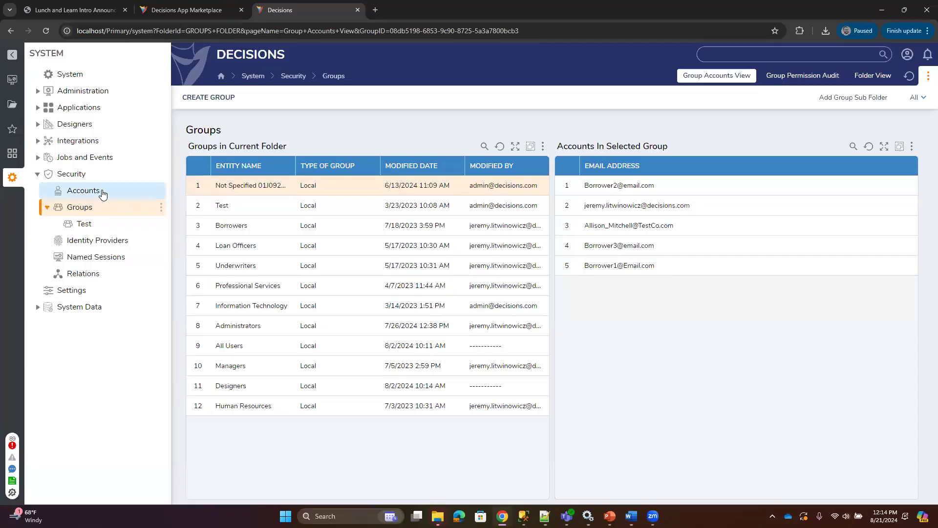
# Step: Open the second borrower account for editing, look through its settings for default URL parameters, and close it without changes
pyautogui.click(98, 190)
pyautogui.rightClick(273, 236)
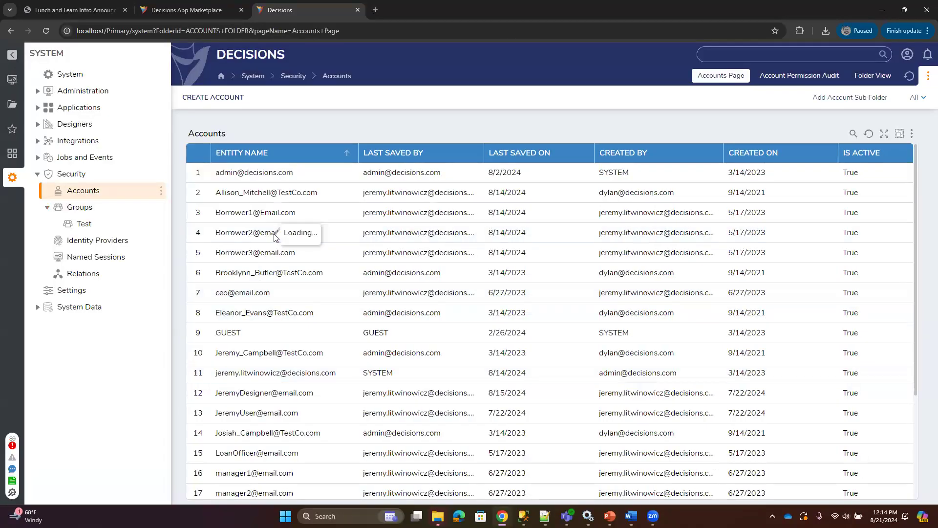
pyautogui.click(304, 209)
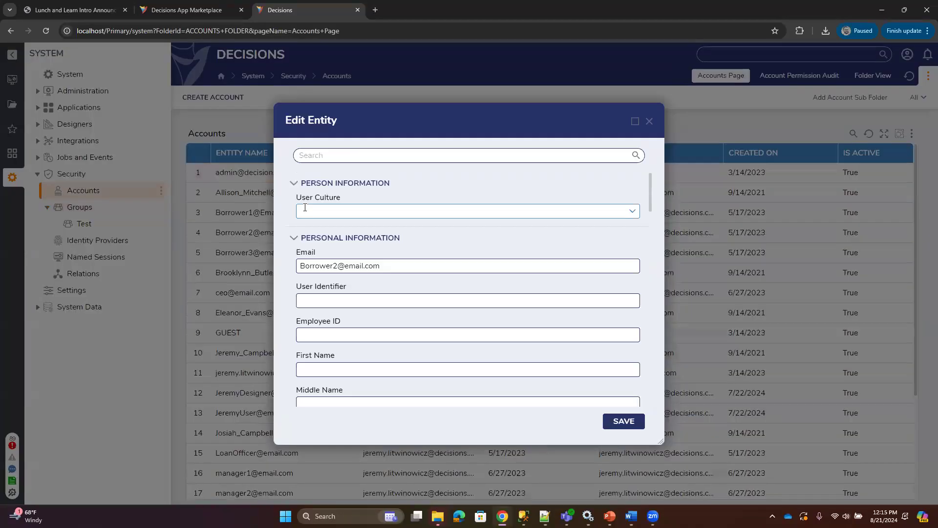
pyautogui.scroll(-10, 420, 316)
pyautogui.scroll(-5, 489, 320)
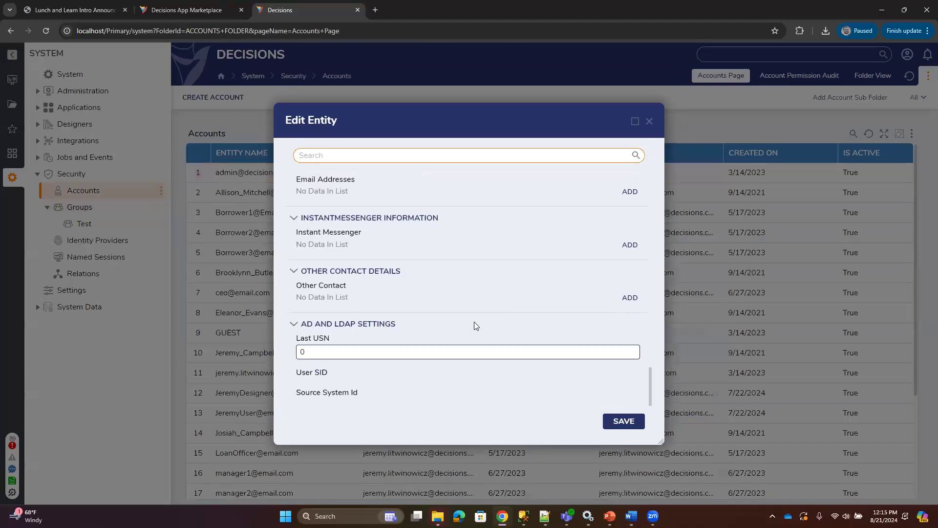
pyautogui.scroll(12, 376, 358)
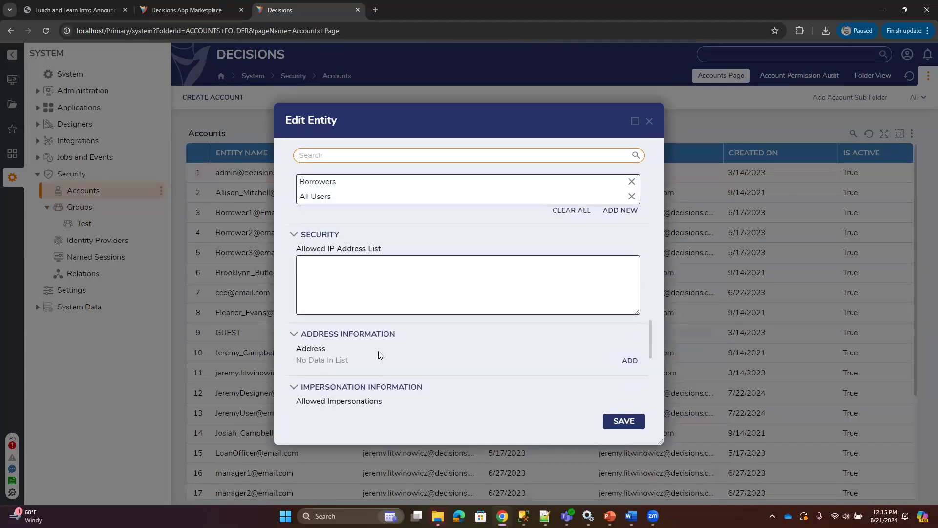
pyautogui.scroll(7, 384, 355)
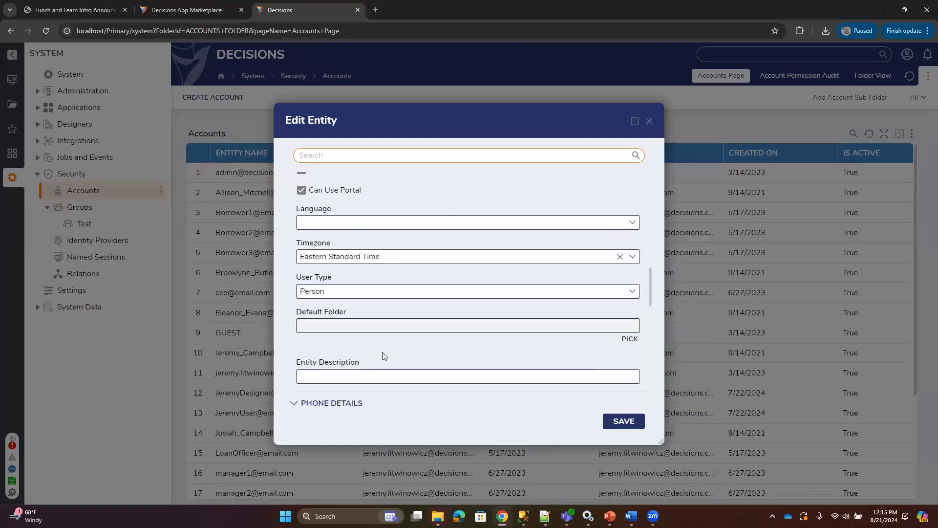
pyautogui.scroll(5, 392, 354)
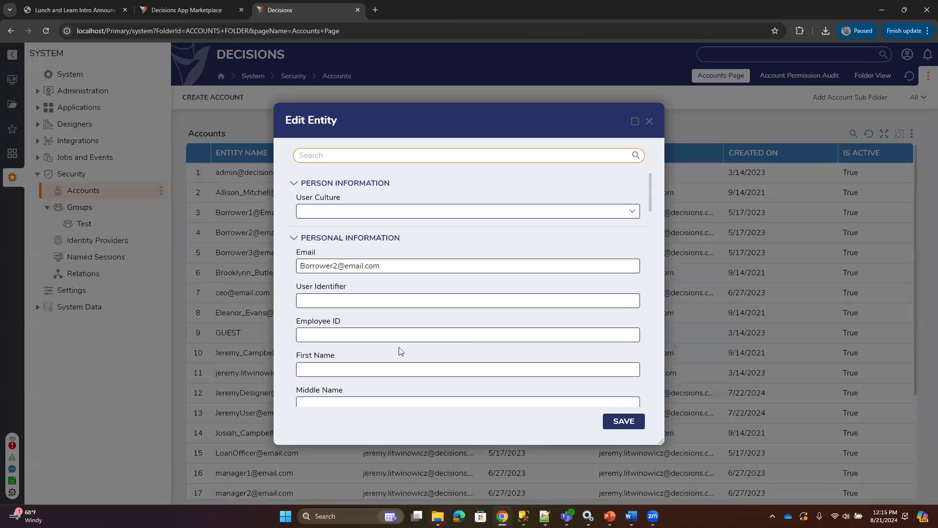
pyautogui.scroll(-4, 538, 293)
pyautogui.scroll(-15, 574, 258)
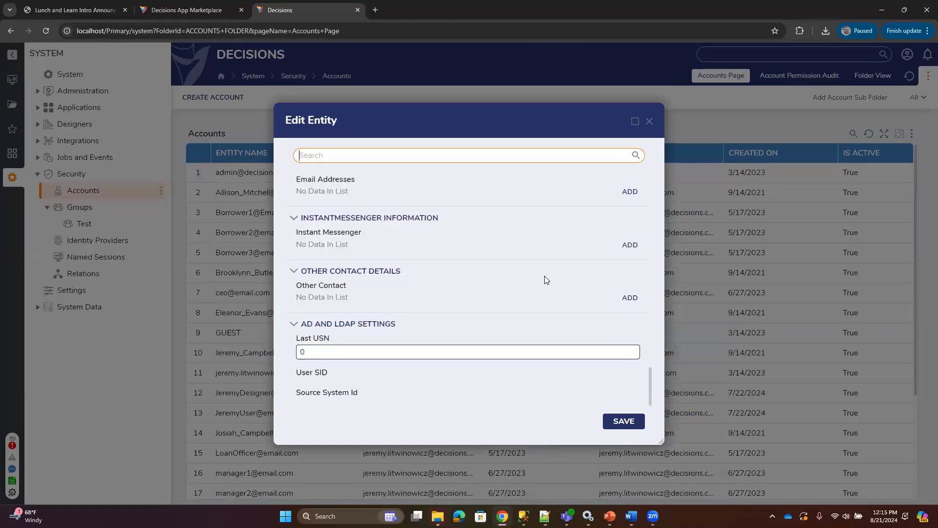
pyautogui.click(649, 121)
# Step: Return to the Borrowers group's portal settings, enable Force Default Url Parameters again, and discard the edit
pyautogui.click(80, 207)
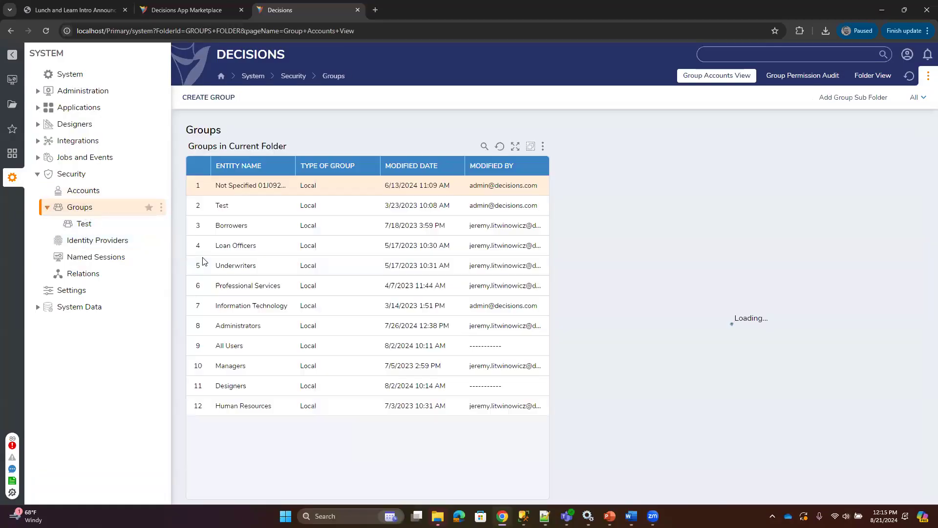
pyautogui.rightClick(234, 230)
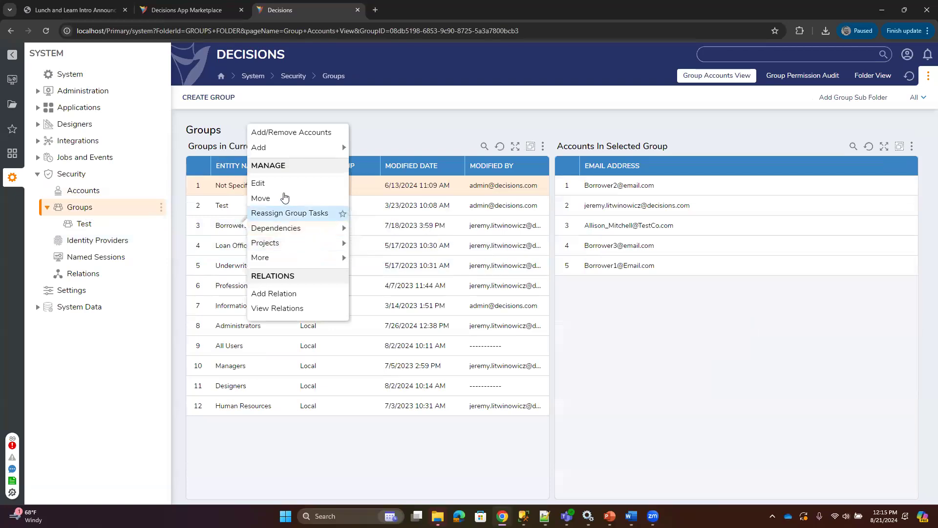
pyautogui.click(277, 184)
pyautogui.scroll(-4, 389, 333)
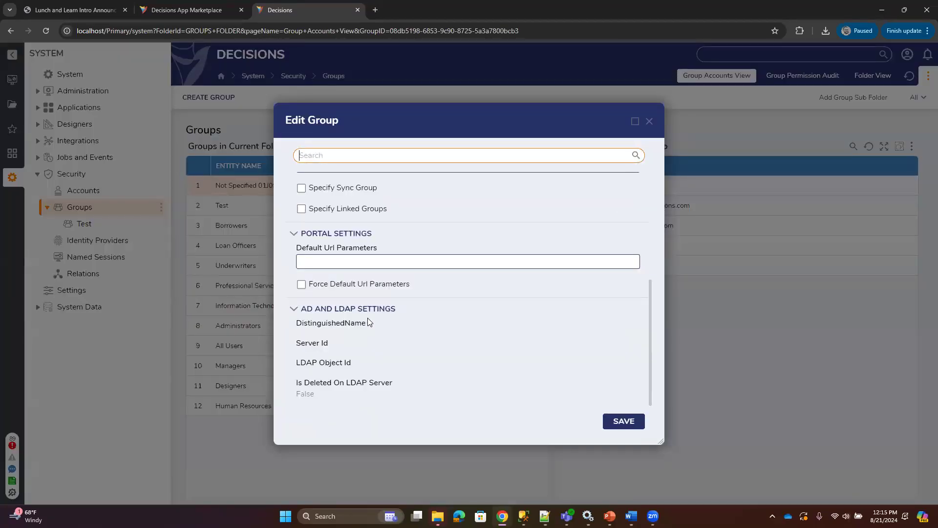
pyautogui.click(301, 285)
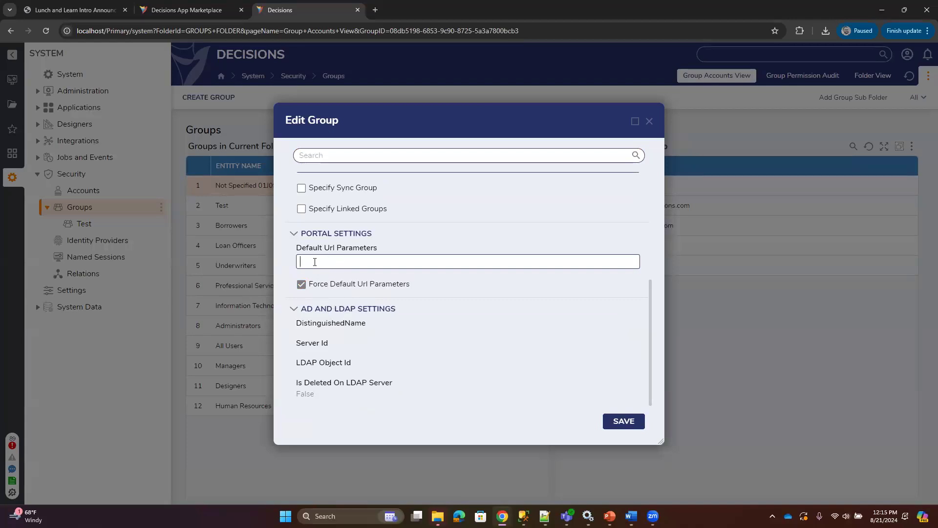
pyautogui.click(650, 122)
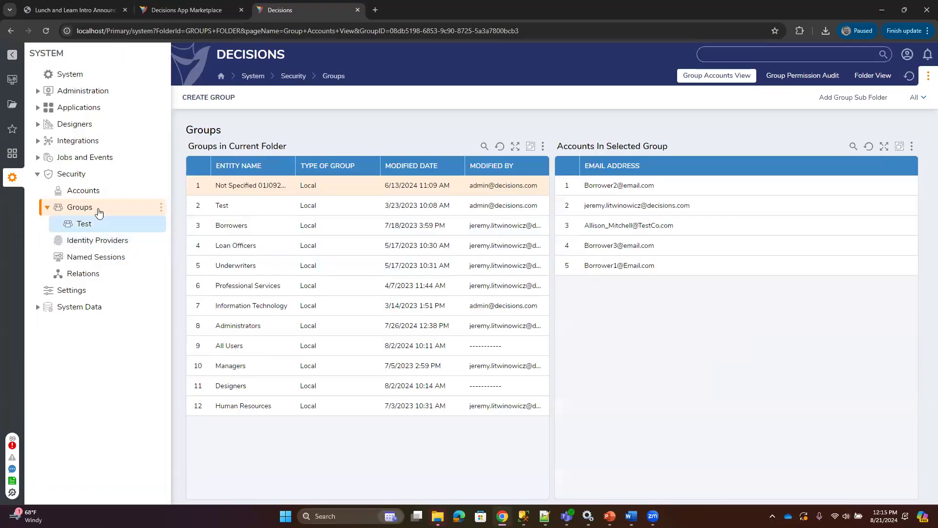
# Step: Return to the Lunch and Learn project, open the Flows folder's integration details, and view the available Setup options
pyautogui.click(12, 103)
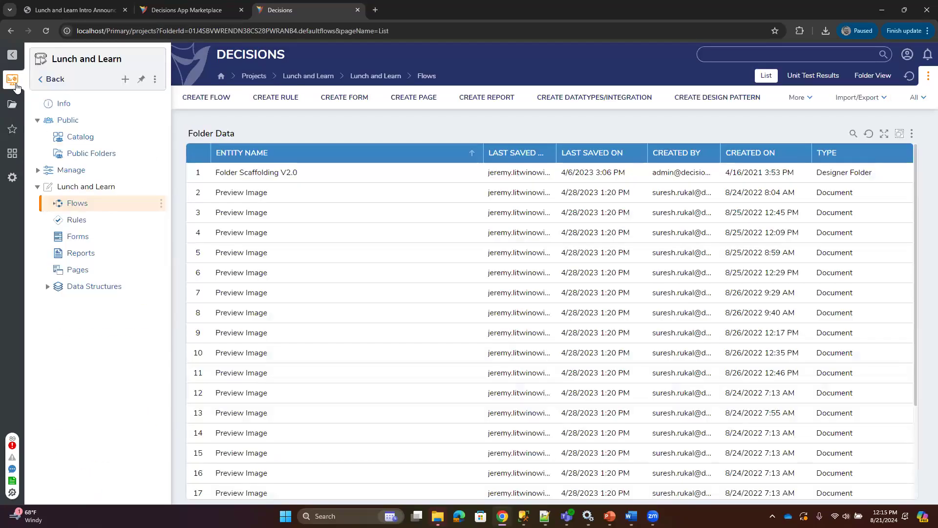
pyautogui.click(161, 203)
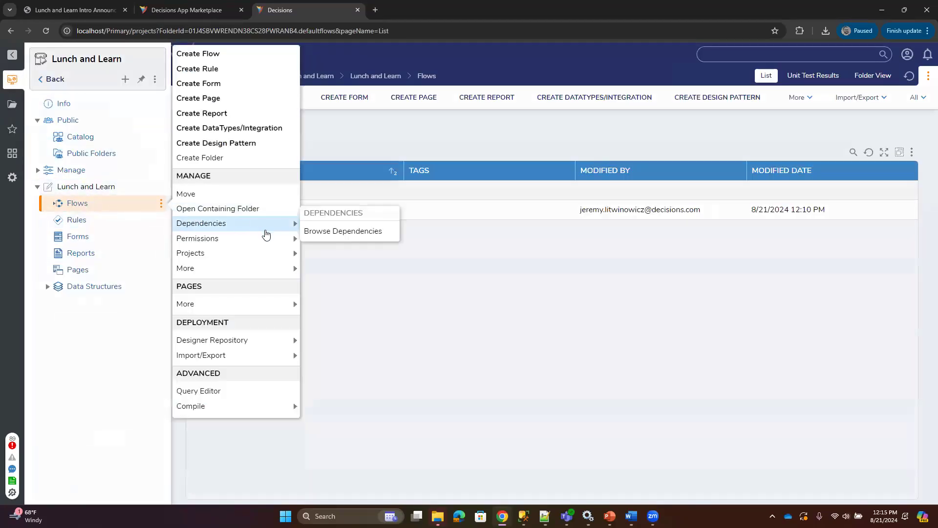
pyautogui.moveTo(230, 268)
pyautogui.click(356, 224)
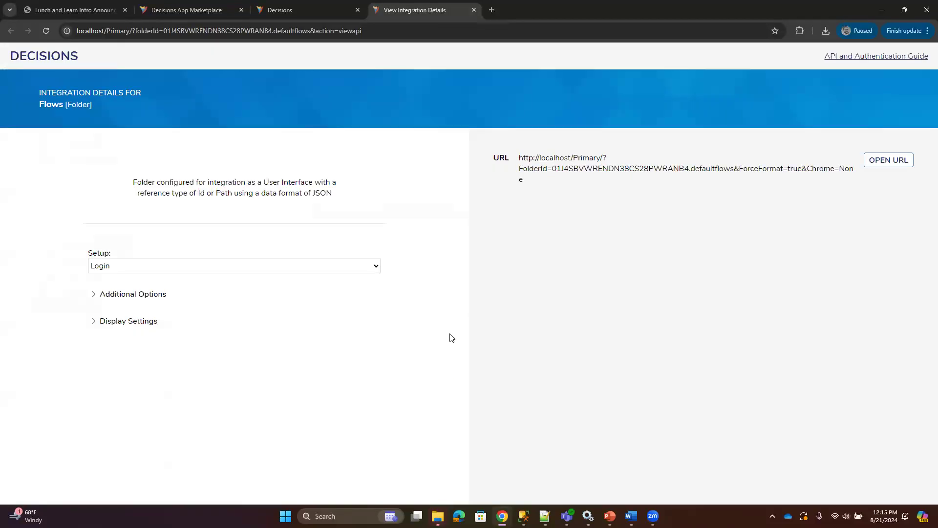
pyautogui.click(375, 268)
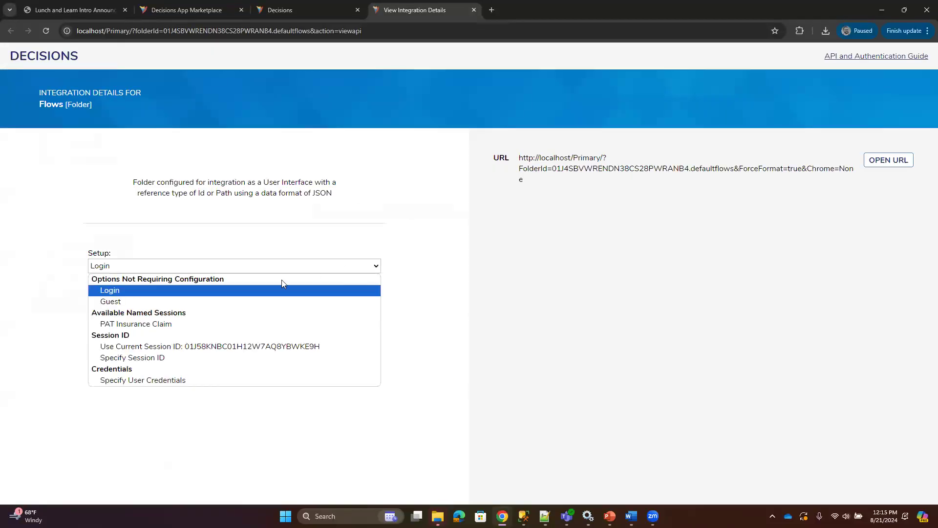
pyautogui.click(398, 228)
# Step: Set Chrome to Off in the display settings and open the resulting folder URL
pyautogui.click(105, 322)
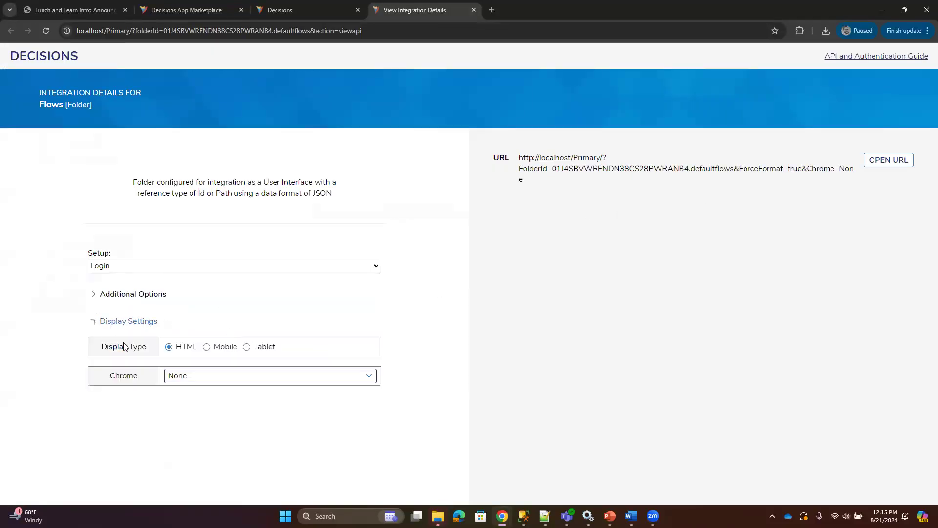
pyautogui.click(367, 376)
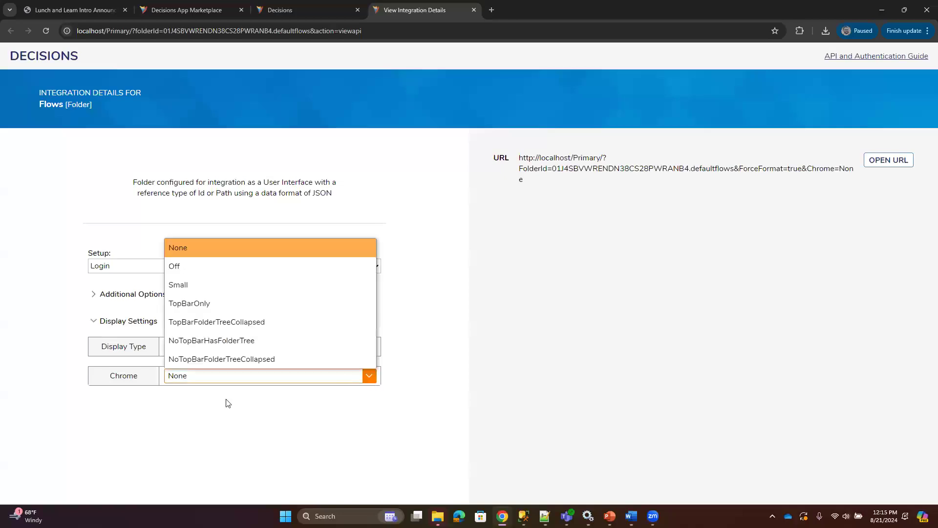
pyautogui.click(188, 267)
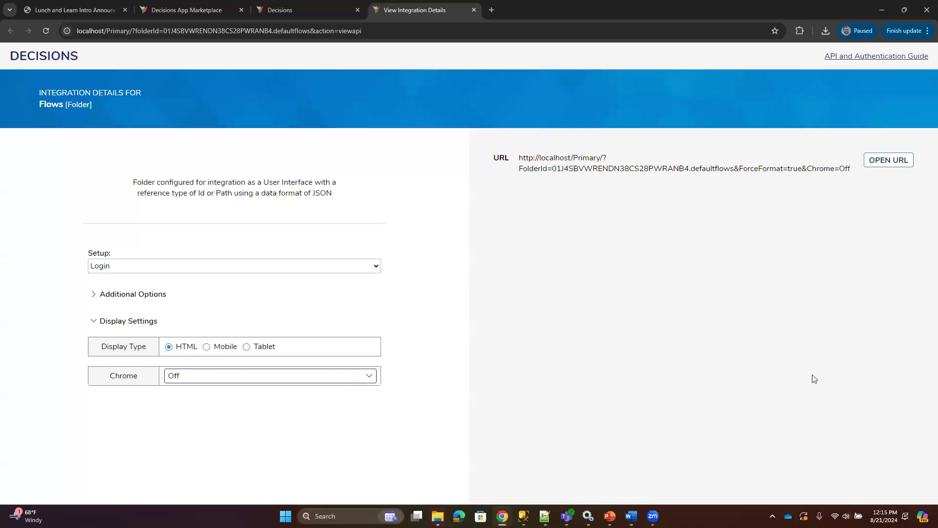
pyautogui.click(883, 160)
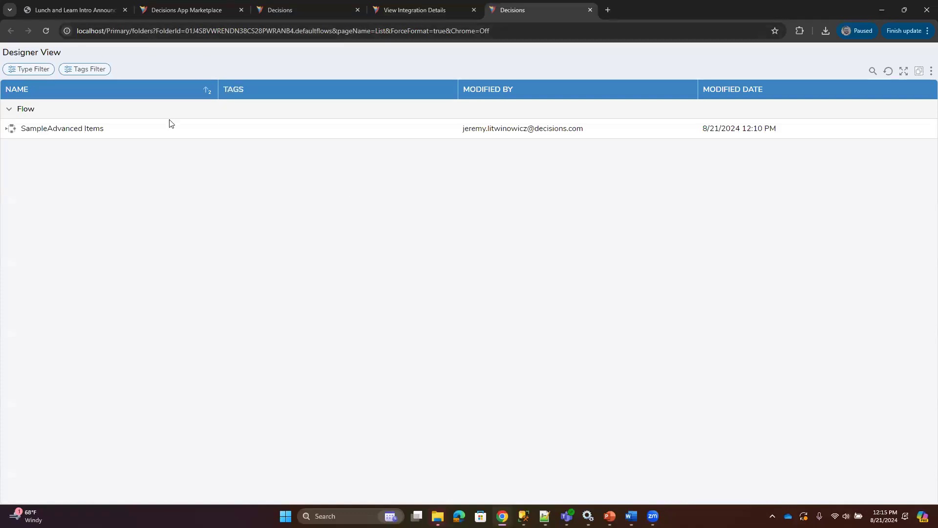
# Step: Remove the Chrome=Off parameter from the preview's URL and reload the page
pyautogui.click(450, 31)
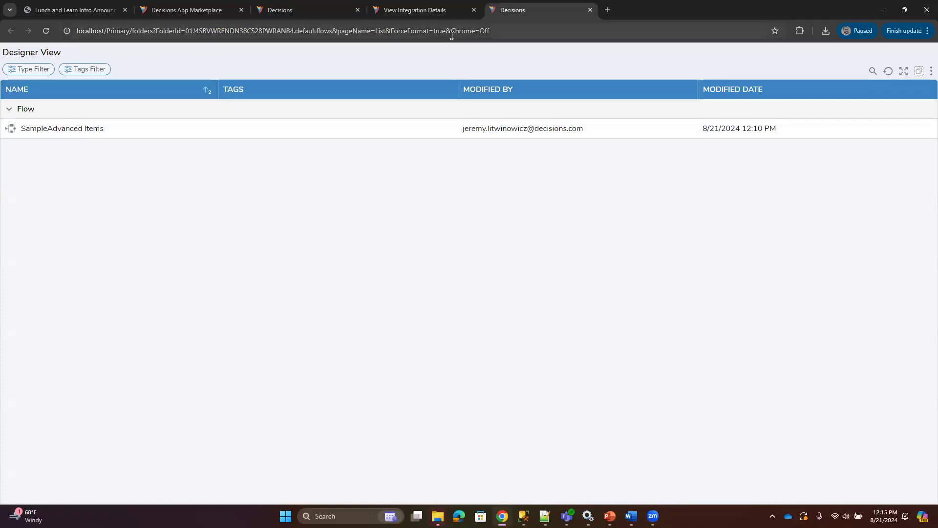
pyautogui.moveTo(451, 31); pyautogui.dragTo(491, 32)
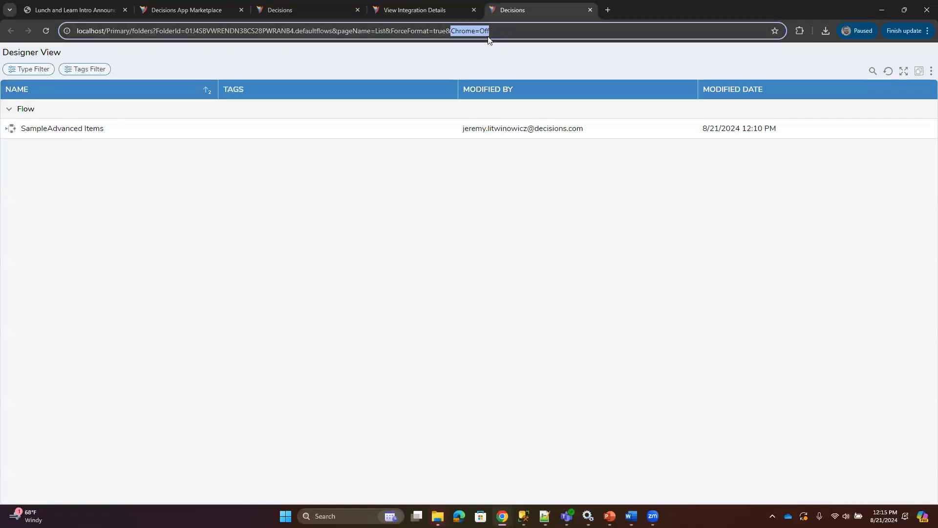
pyautogui.press('BackSpace')
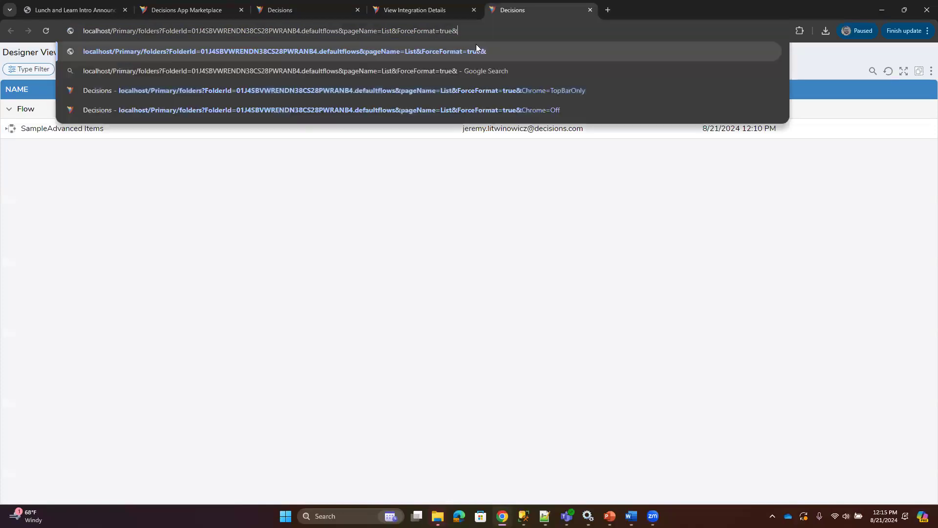
pyautogui.press('Return')
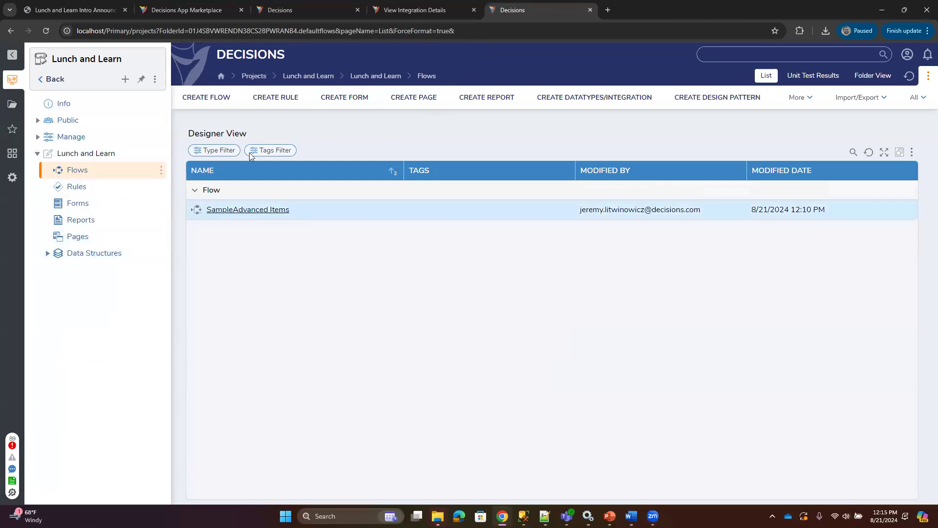
# Step: Compare the reloaded page with the integration details and the project's Flows folder, and close the preview and the integration details
pyautogui.click(405, 11)
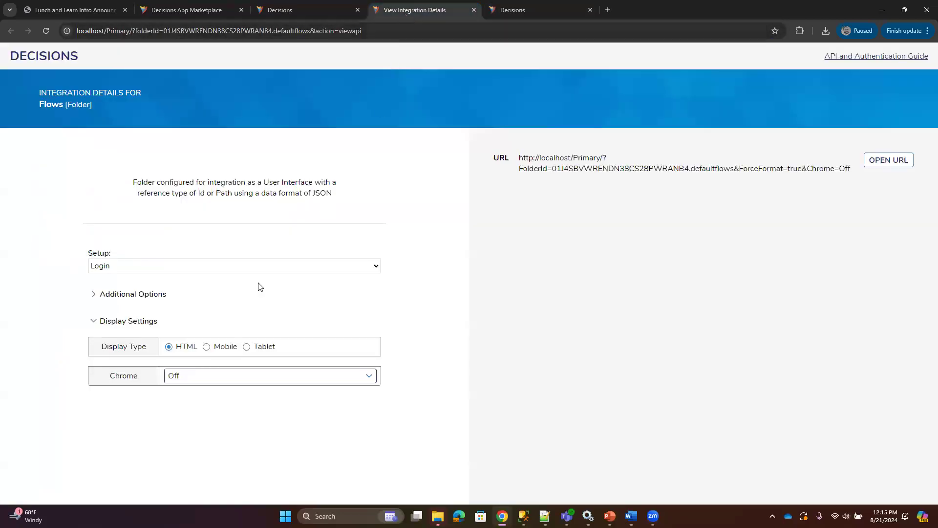
pyautogui.click(324, 4)
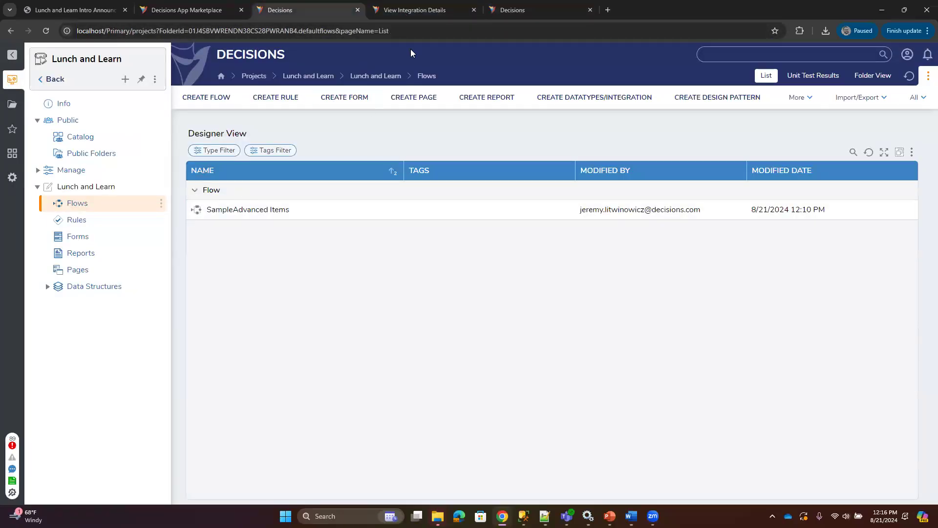
pyautogui.click(502, 11)
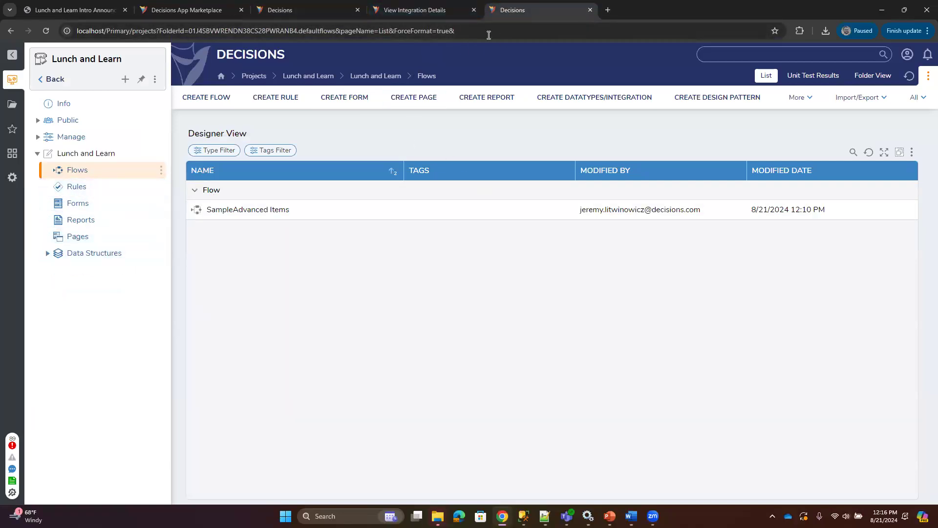
pyautogui.click(454, 31)
pyautogui.click(416, 12)
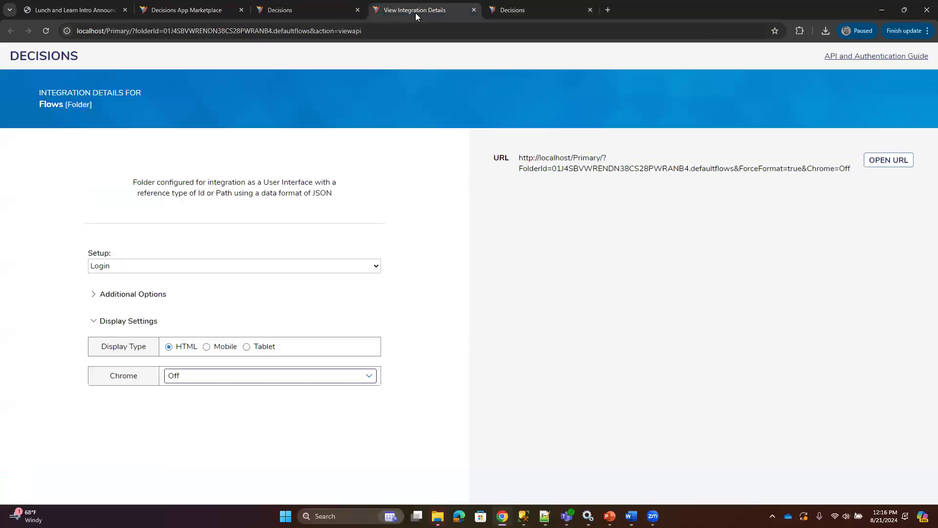
pyautogui.click(590, 10)
pyautogui.click(474, 10)
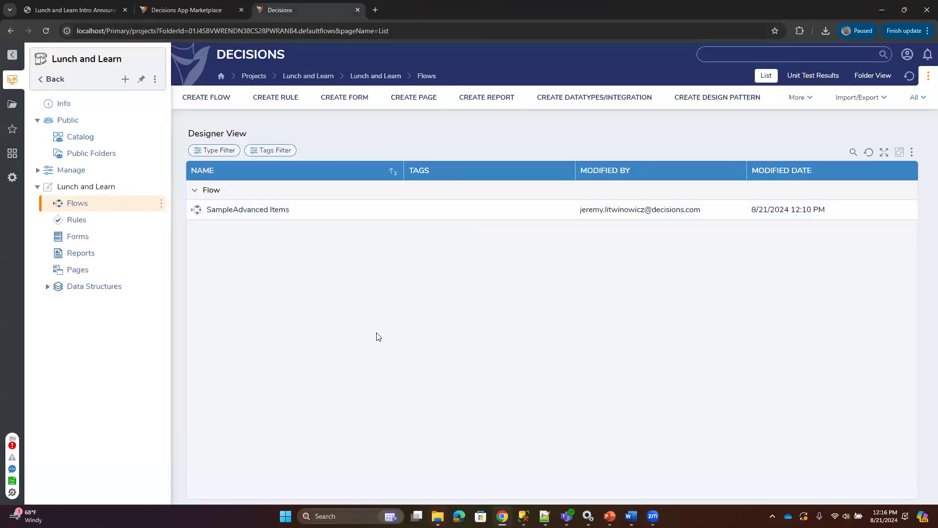
# Step: Collapse the project's other tree sections and open the Pages folder under Lunch and Learn
pyautogui.click(37, 187)
pyautogui.click(38, 120)
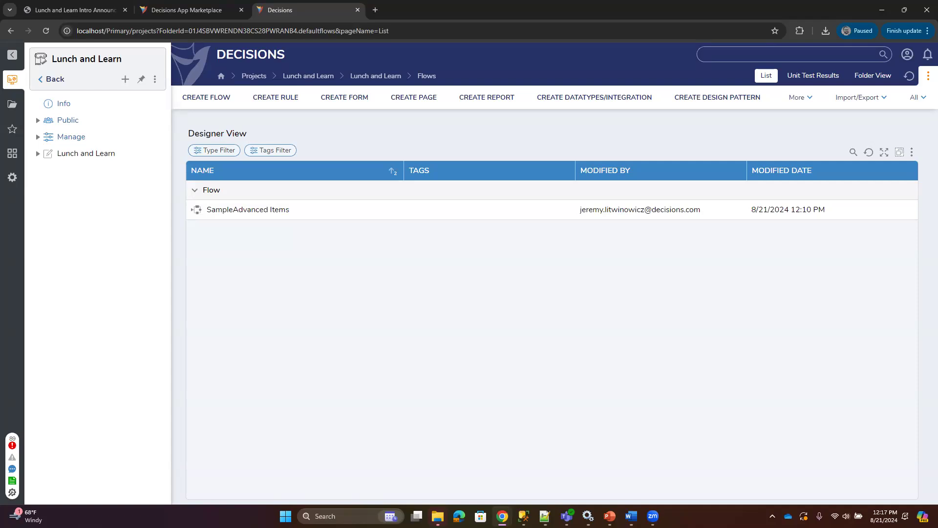
pyautogui.click(36, 154)
pyautogui.click(81, 223)
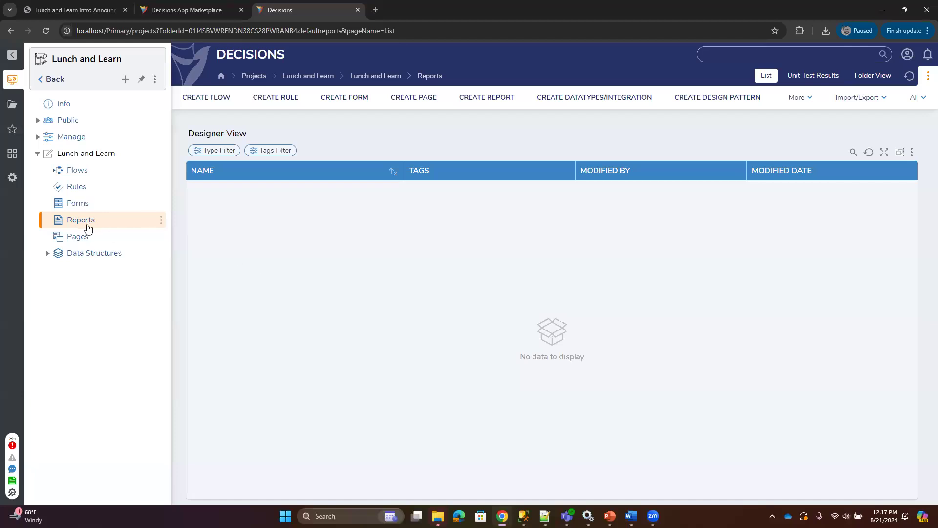
pyautogui.click(80, 236)
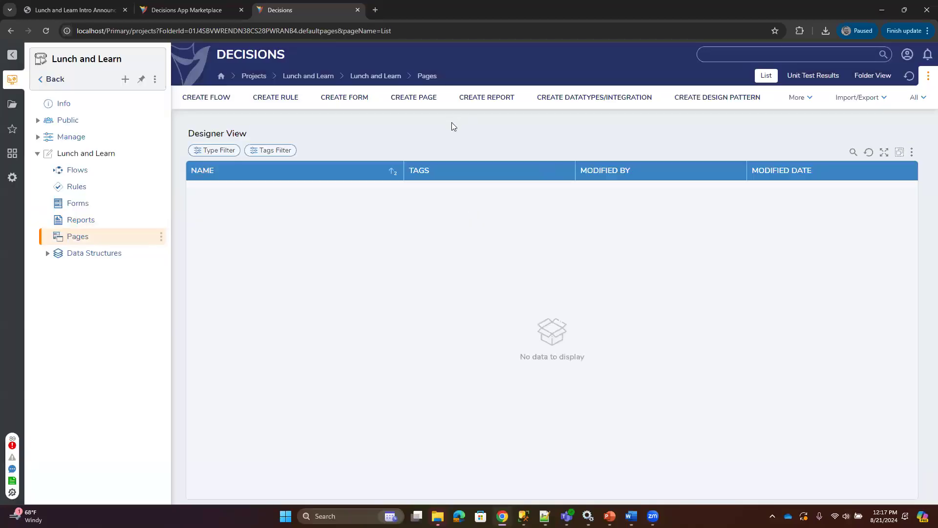
# Step: Create a new page named KPI Dashboard in the Pages folder and open it for editing
pyautogui.click(425, 97)
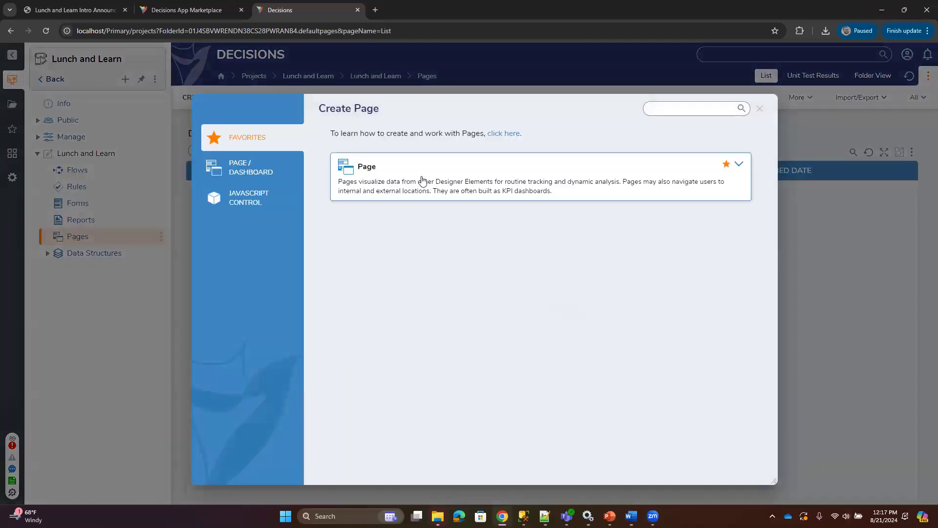
pyautogui.click(421, 181)
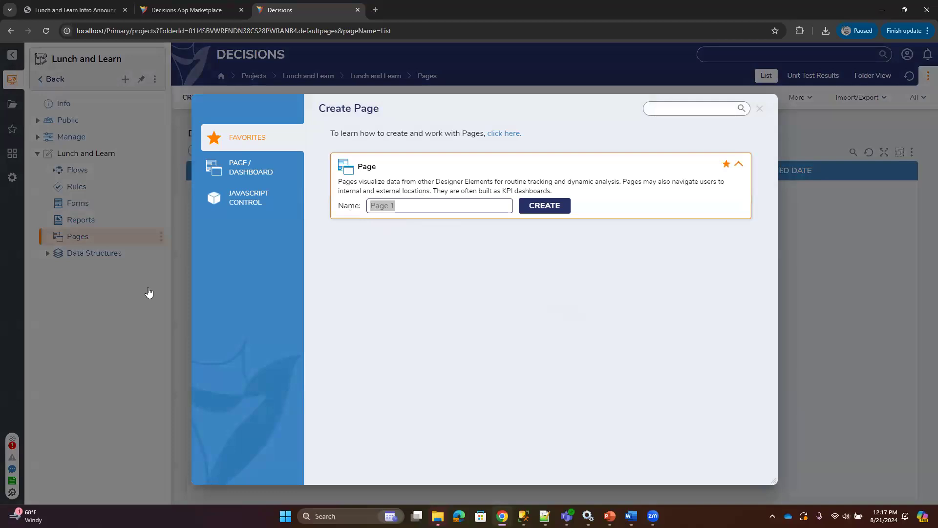
pyautogui.tripleClick(403, 208)
pyautogui.click(404, 205)
pyautogui.hotkey('ctrl', 'a')
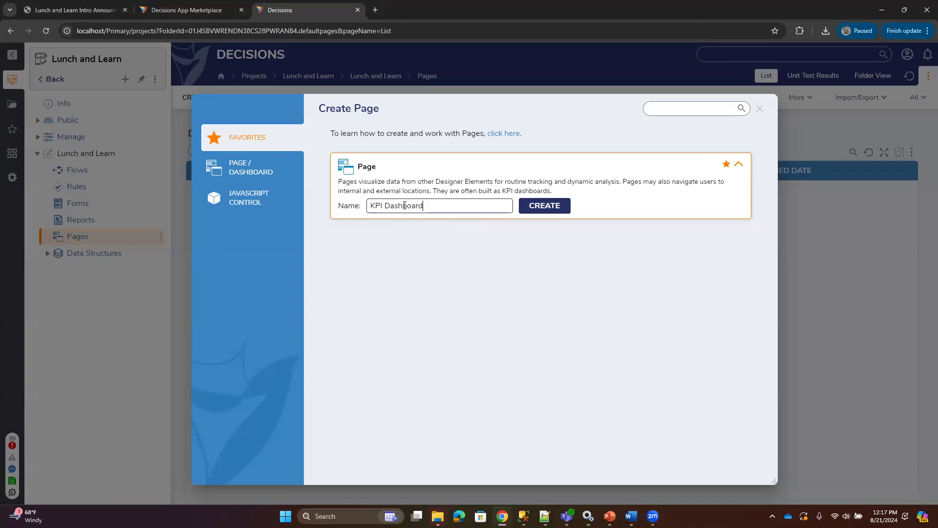
pyautogui.click(527, 209)
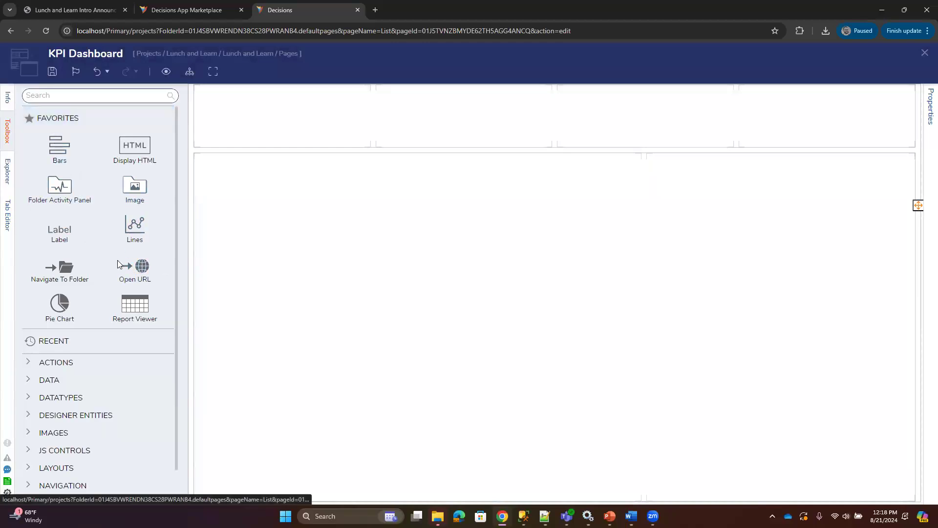
# Step: Try out a Report Viewer and a Pie Chart on the page layout, and remove the chart from the upper row's first cell
pyautogui.moveTo(125, 323); pyautogui.dragTo(353, 194)
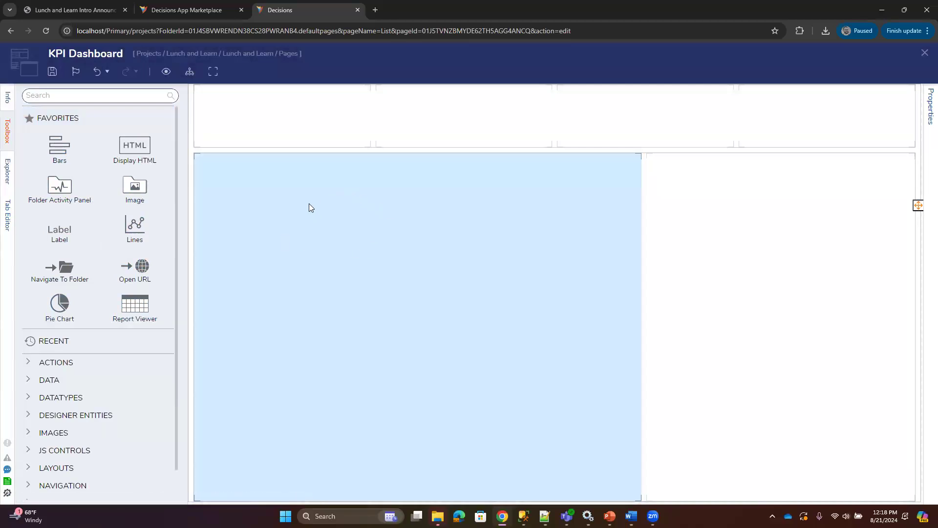
pyautogui.moveTo(349, 240); pyautogui.dragTo(166, 313)
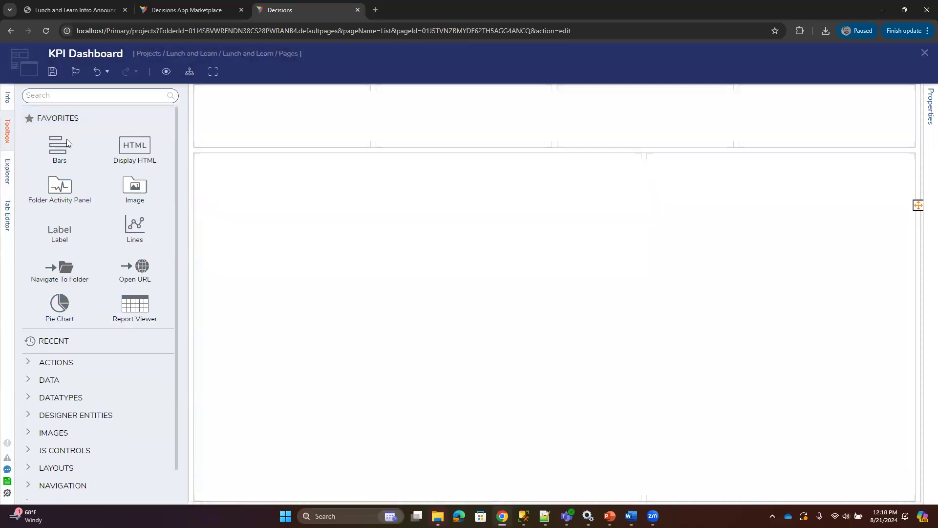
pyautogui.moveTo(59, 308); pyautogui.dragTo(272, 138)
pyautogui.rightClick(275, 128)
pyautogui.click(291, 84)
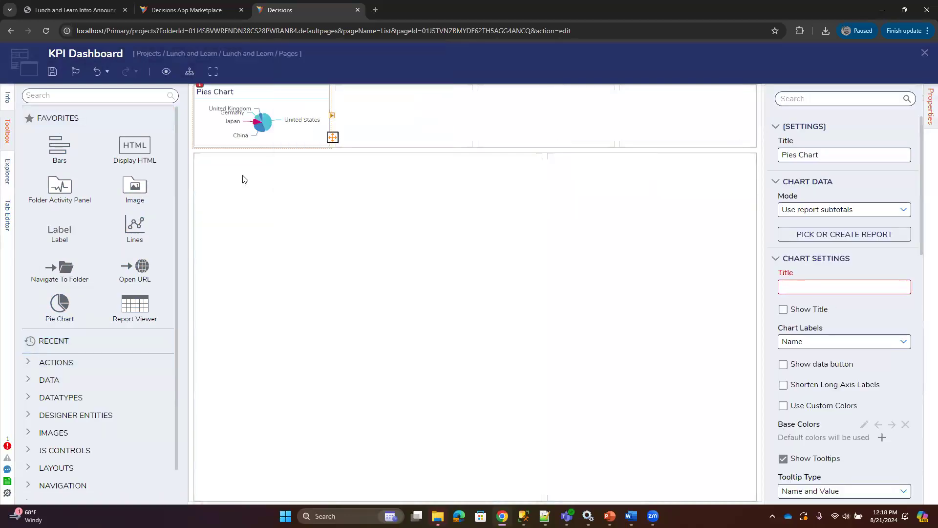
# Step: Search the toolbox for "charts" and "line", clearing each search
pyautogui.click(63, 96)
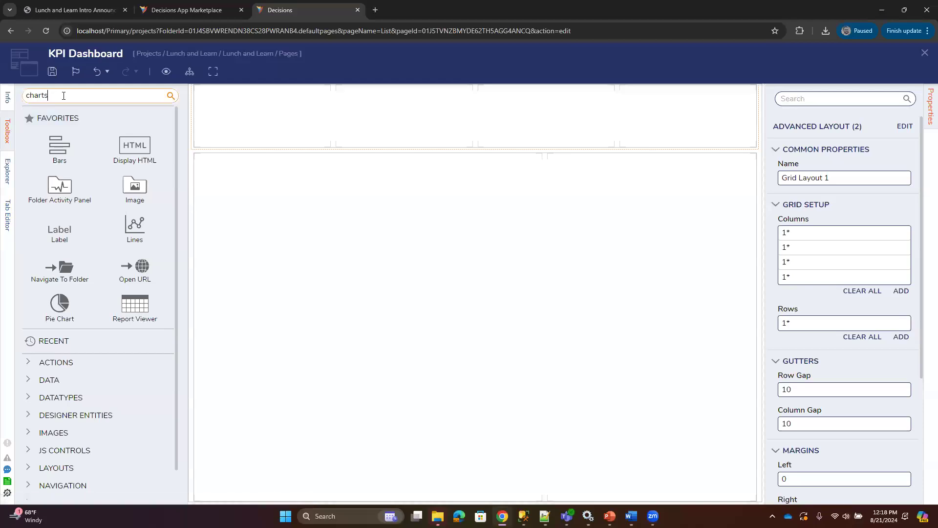
pyautogui.scroll(-1, 148, 251)
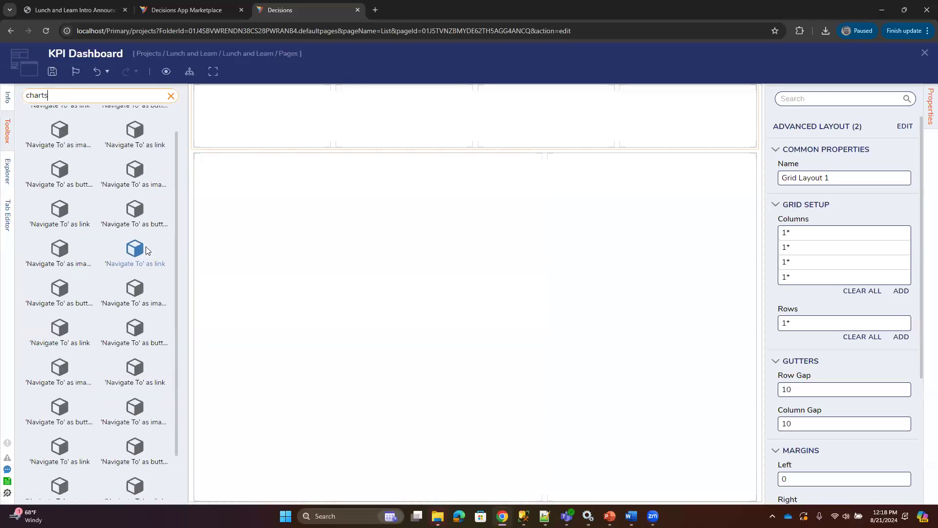
pyautogui.click(171, 96)
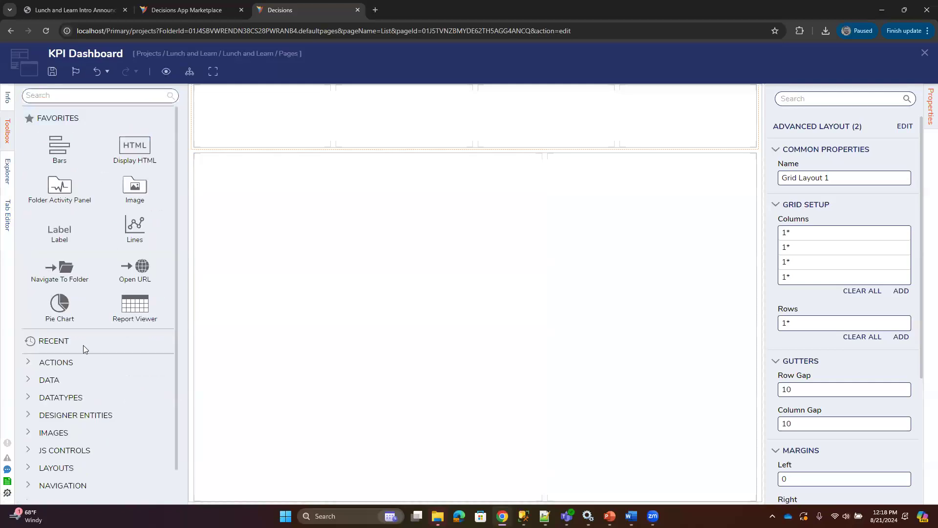
pyautogui.click(58, 92)
pyautogui.write('line')
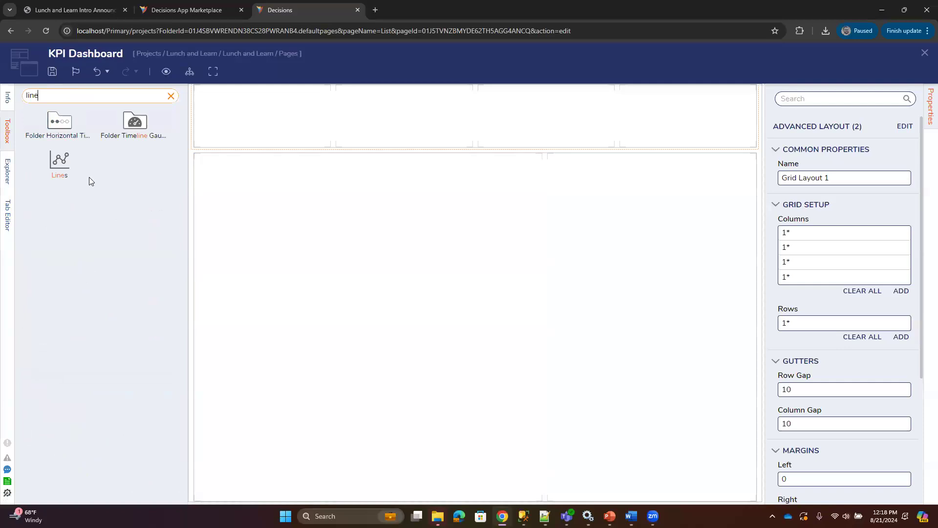
pyautogui.click(170, 99)
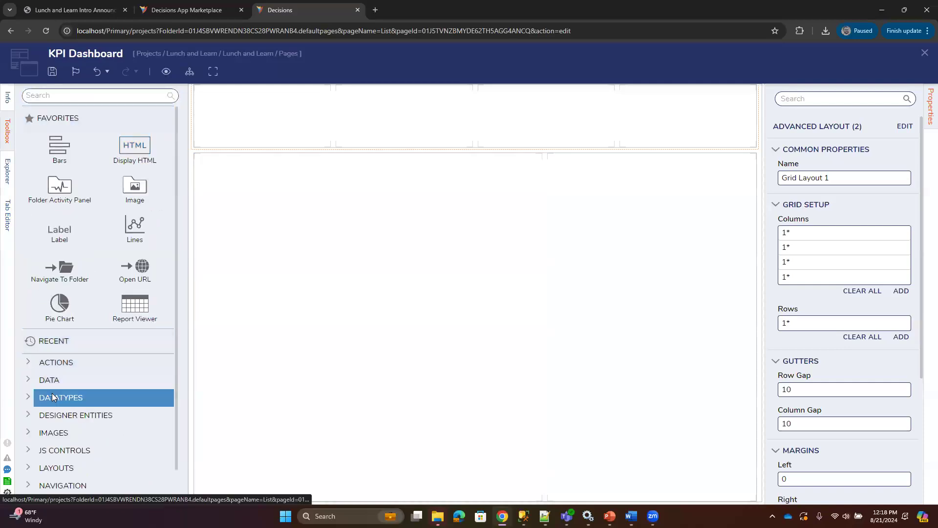
# Step: Find the "line" components and place a Folder Timeline Gauge in the upper row's first cell and a Lines chart in its third
pyautogui.click(49, 100)
pyautogui.write('line')
pyautogui.moveTo(135, 122); pyautogui.dragTo(242, 134)
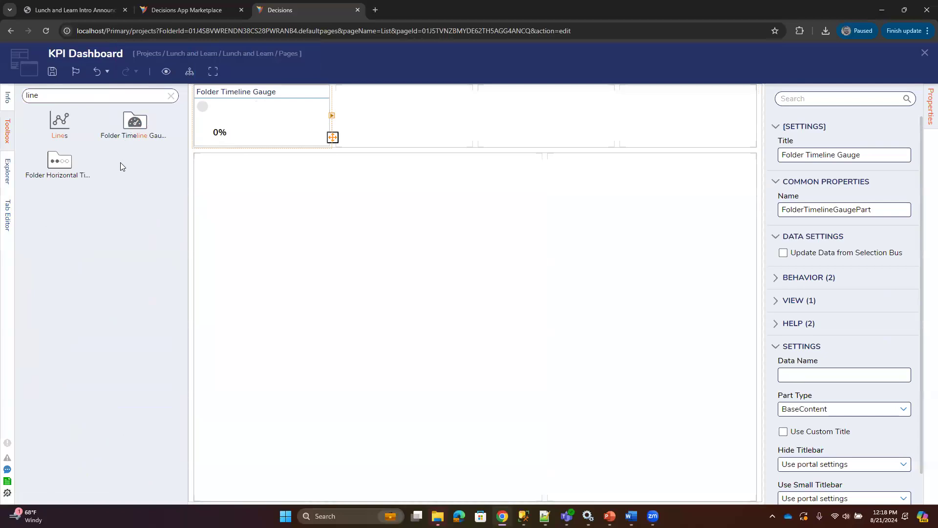
pyautogui.moveTo(54, 125); pyautogui.dragTo(508, 141)
pyautogui.click(172, 96)
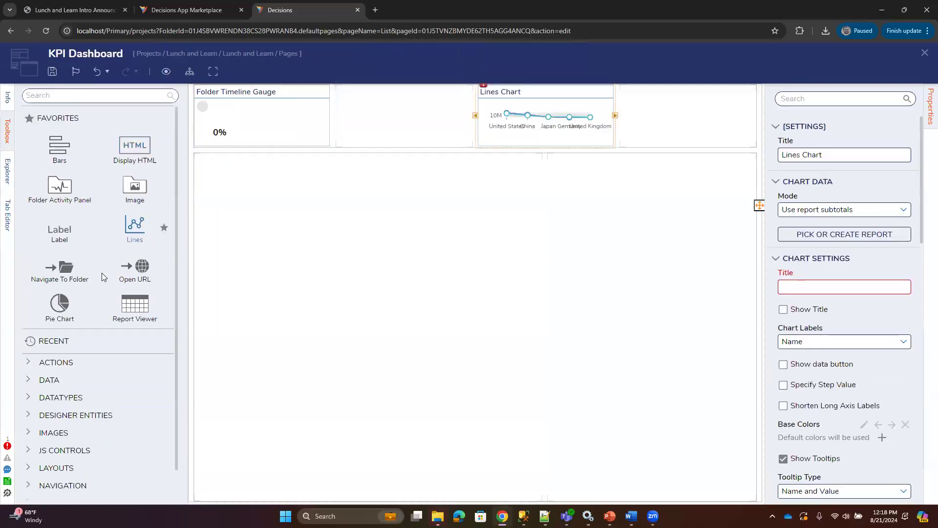
# Step: Look through the toolbox's Data category, and search the toolbox for "ban" before clearing the search
pyautogui.click(53, 378)
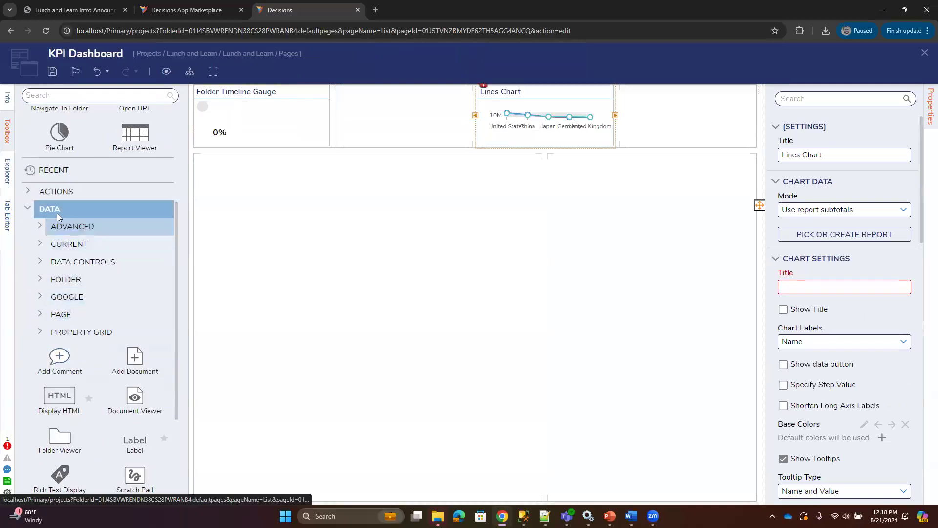
pyautogui.scroll(-3, 93, 239)
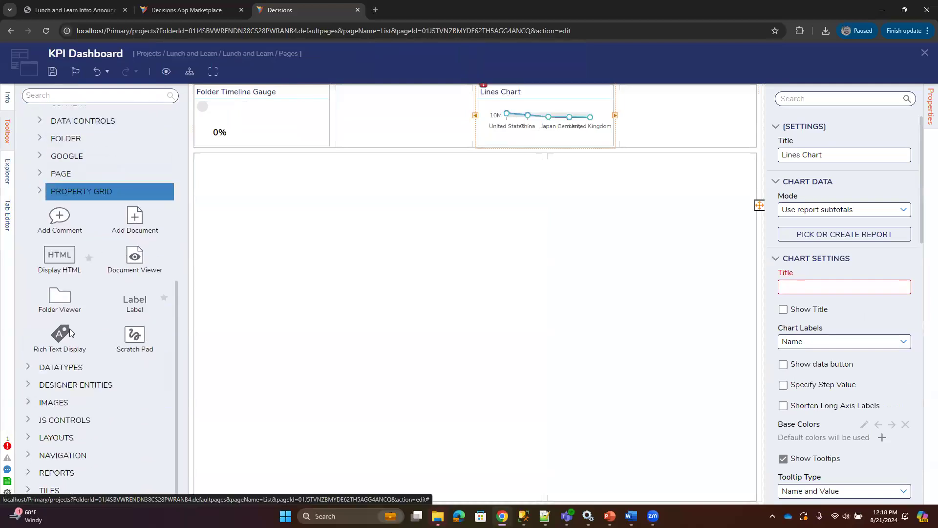
pyautogui.scroll(5, 107, 364)
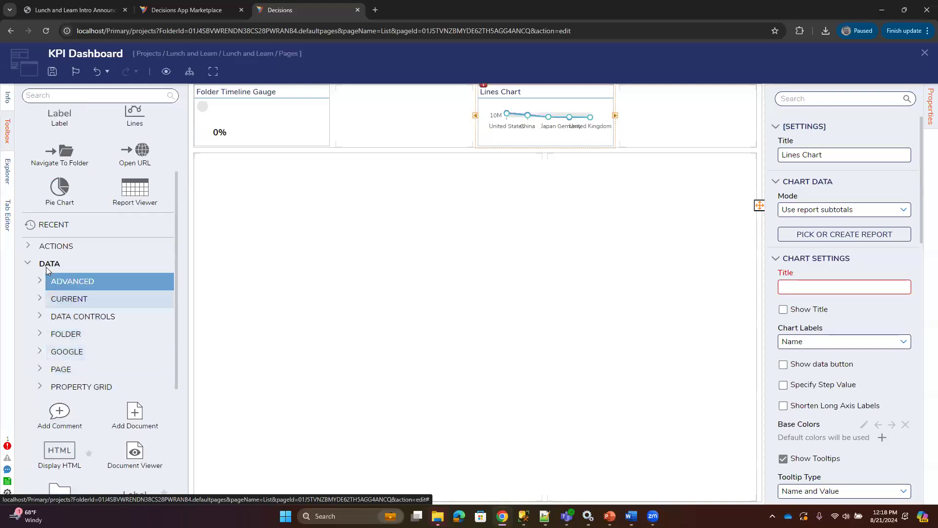
pyautogui.click(29, 248)
pyautogui.click(29, 248)
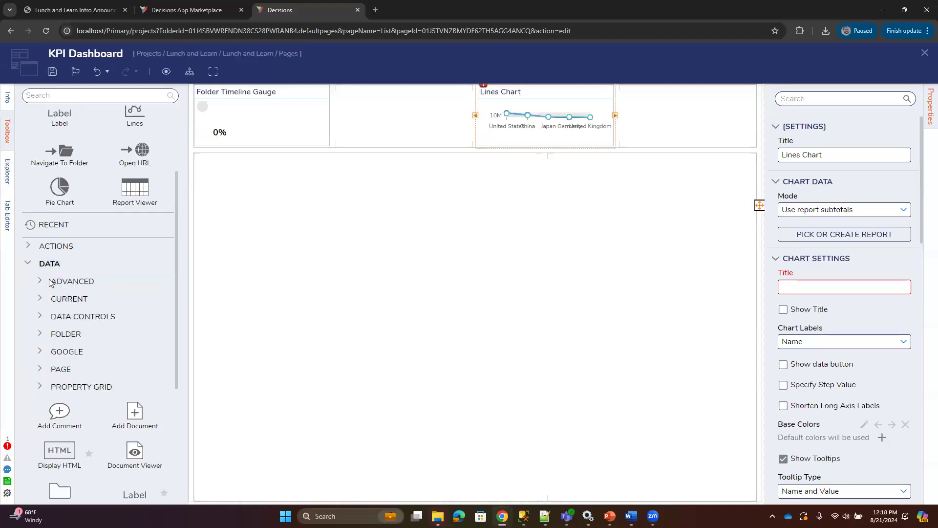
pyautogui.scroll(3, 74, 305)
pyautogui.click(52, 94)
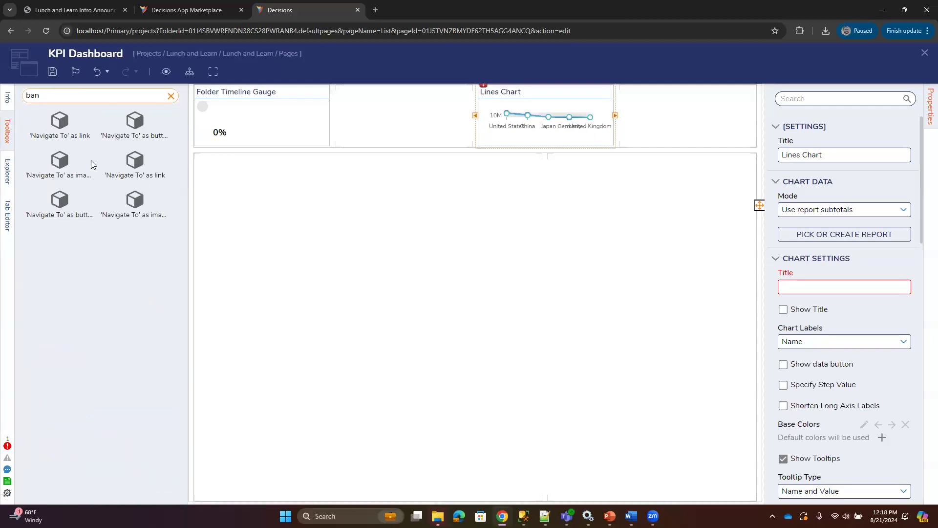
pyautogui.click(171, 97)
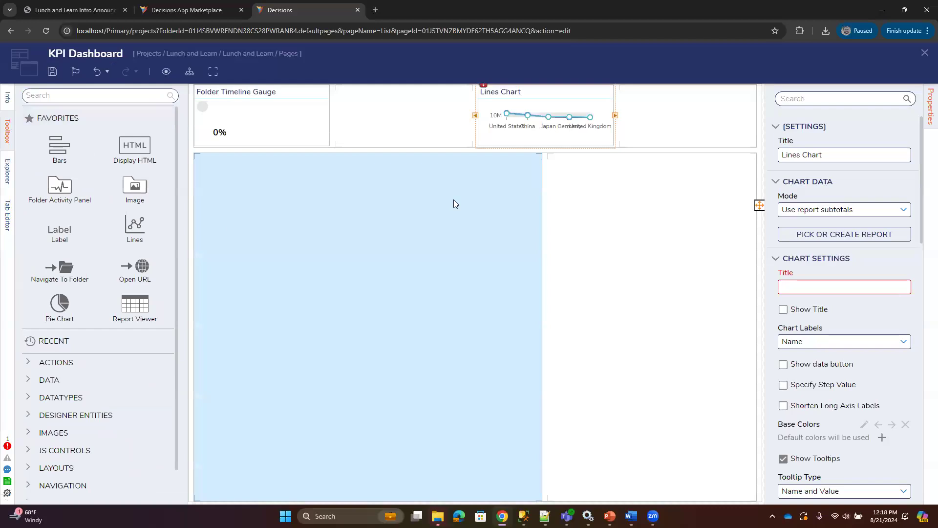
# Step: Examine the Google, Folder and Advanced groups of components within the toolbox's Data category
pyautogui.scroll(-1, 110, 310)
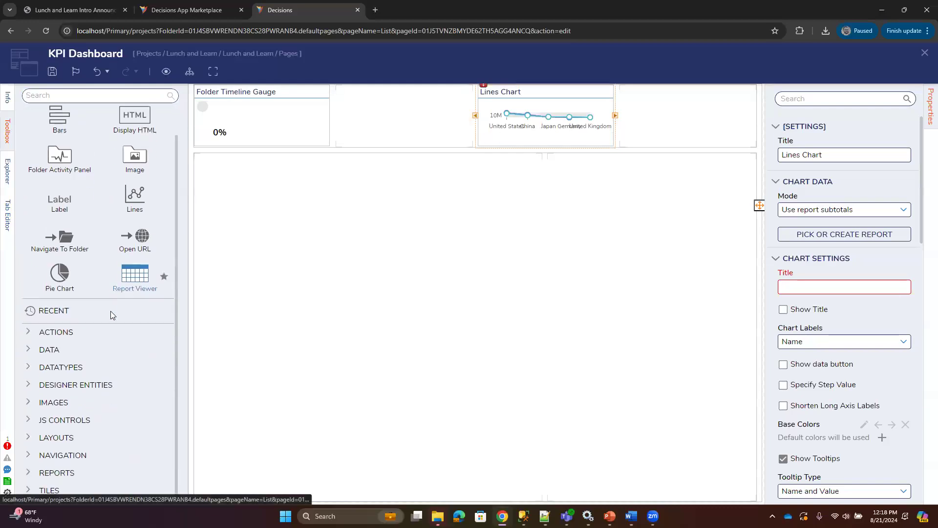
pyautogui.click(28, 351)
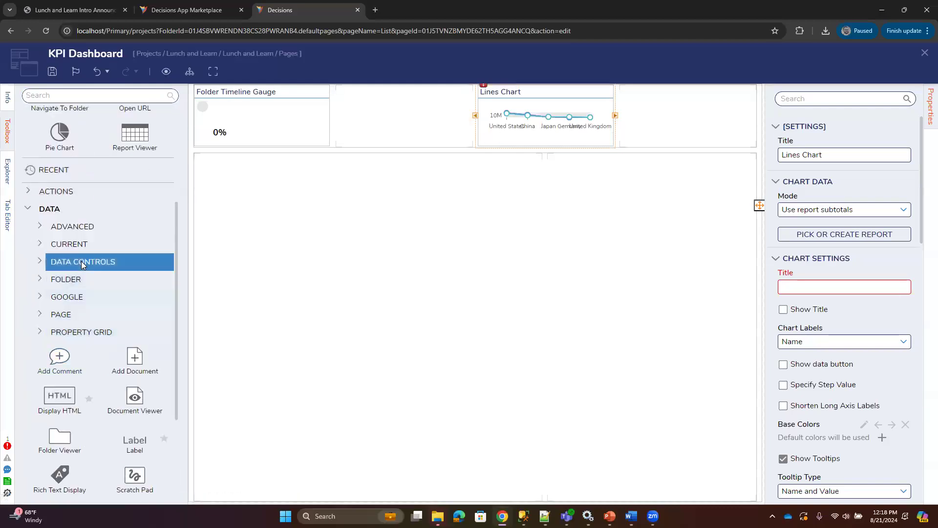
pyautogui.click(39, 297)
pyautogui.click(40, 298)
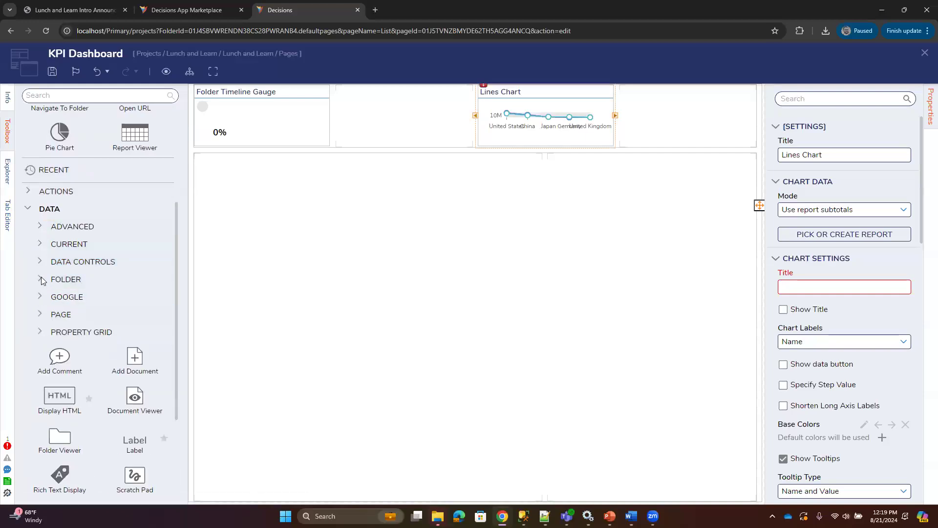
pyautogui.click(41, 279)
pyautogui.click(41, 135)
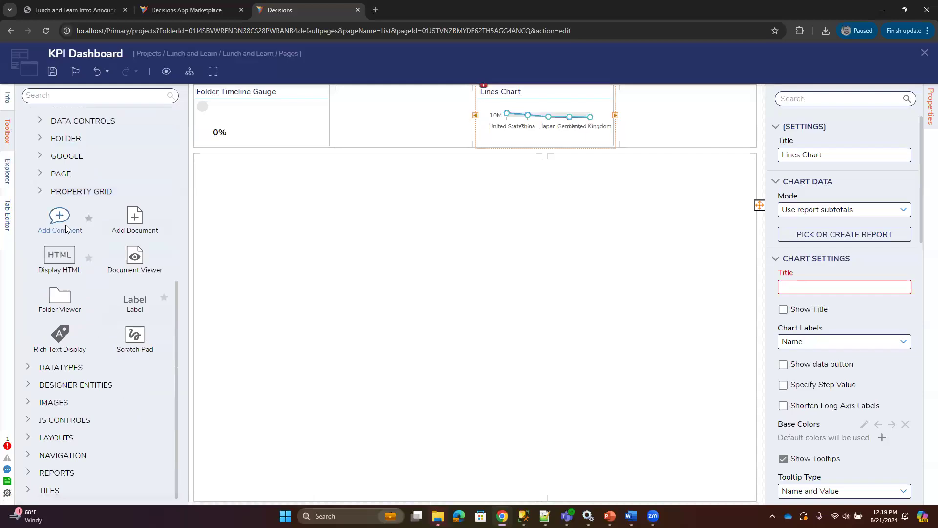
pyautogui.scroll(2, 65, 225)
pyautogui.click(40, 184)
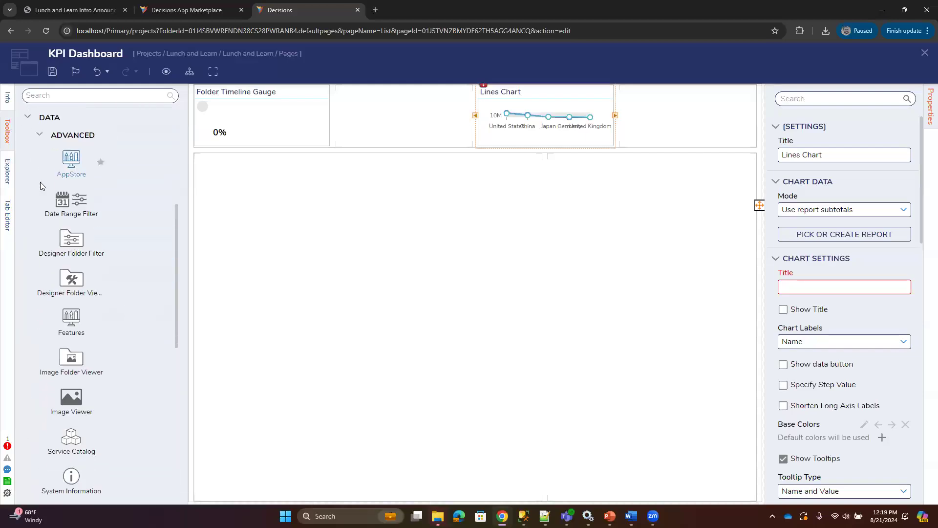
pyautogui.scroll(-5, 78, 225)
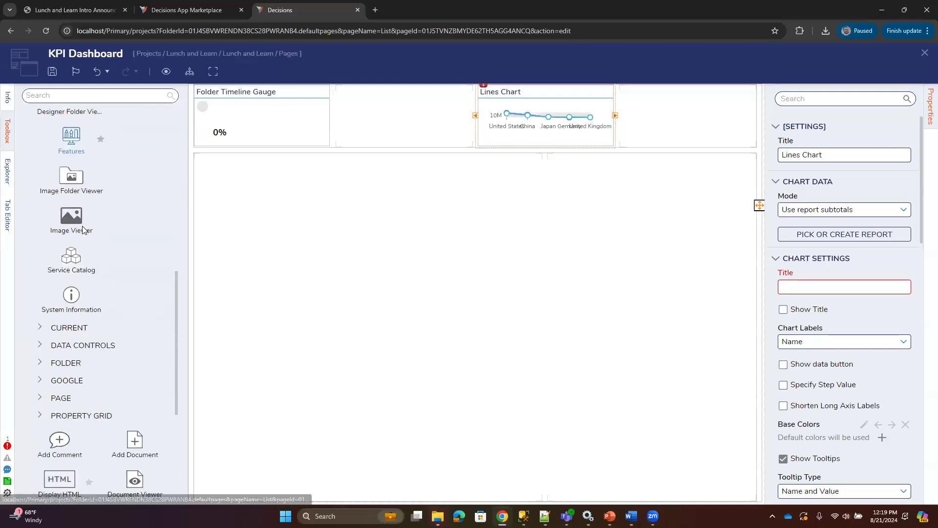
pyautogui.scroll(7, 87, 236)
pyautogui.click(41, 233)
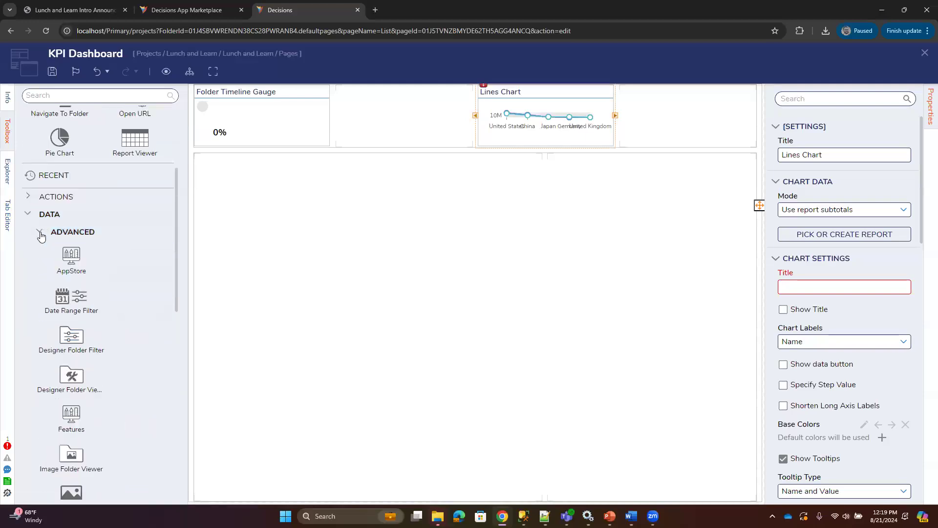
# Step: Examine the Current group in the Data category and the subcategories of the Images category
pyautogui.click(41, 251)
pyautogui.scroll(-3, 50, 215)
pyautogui.scroll(1, 54, 210)
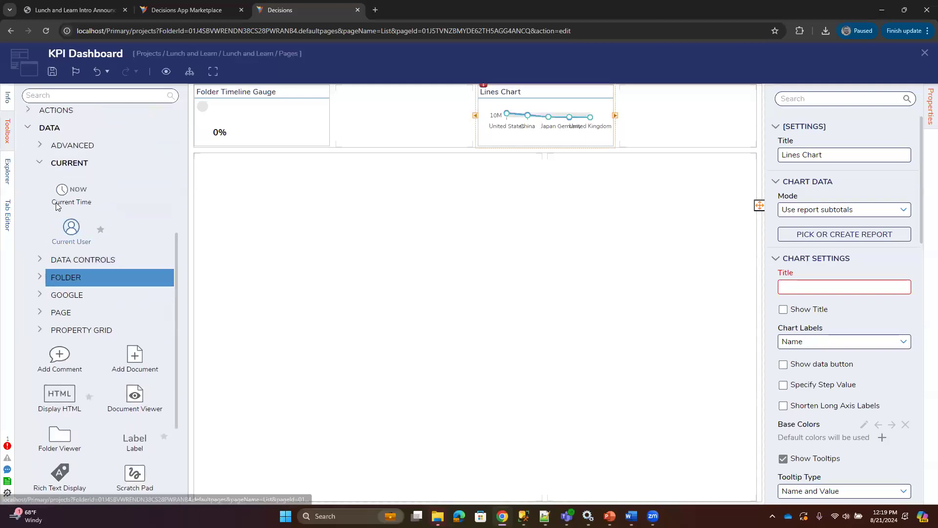
pyautogui.click(41, 163)
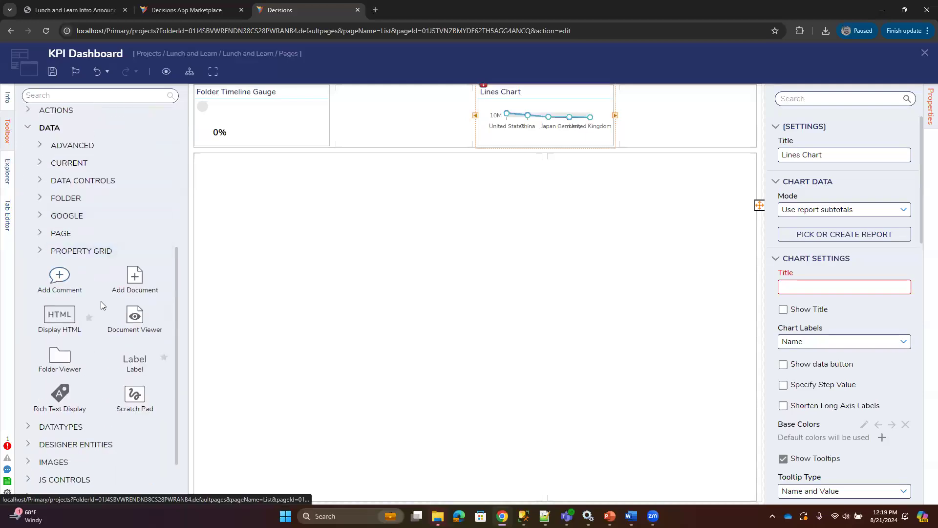
pyautogui.scroll(-1, 68, 342)
pyautogui.click(29, 402)
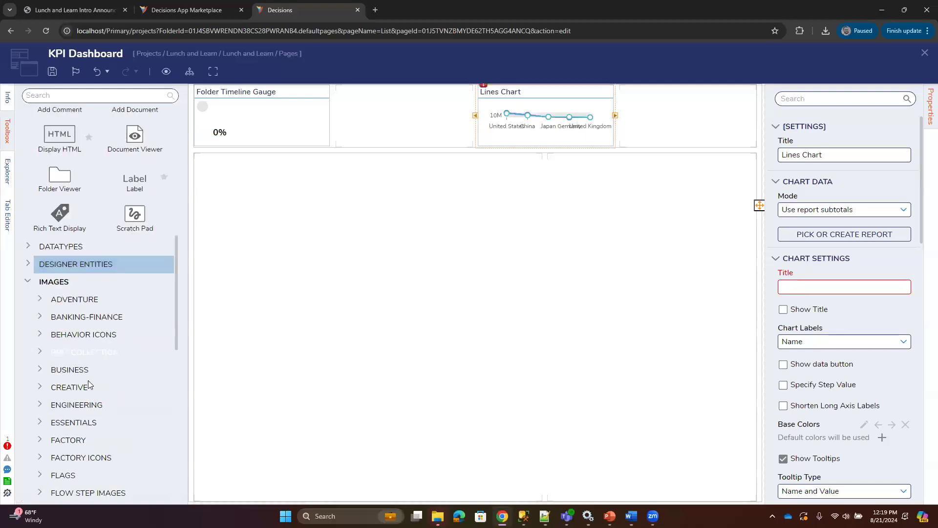
pyautogui.scroll(-3, 98, 254)
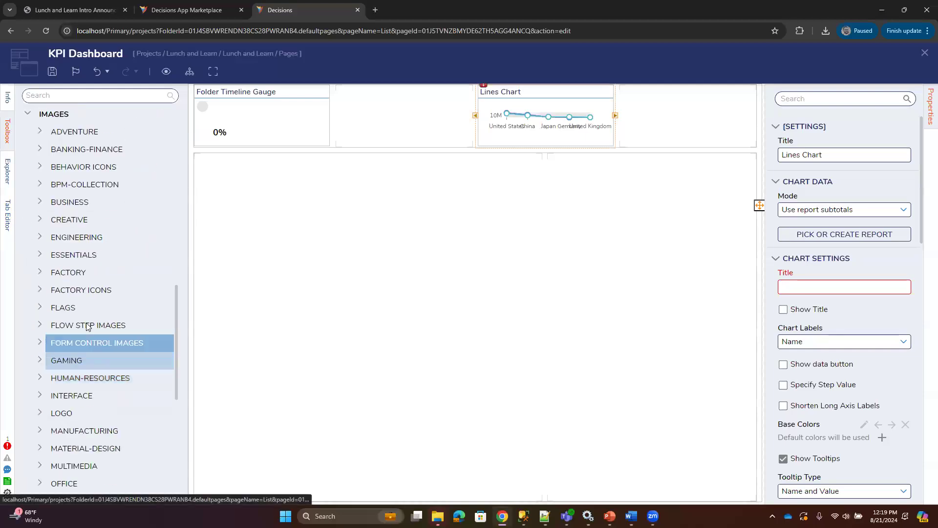
pyautogui.click(28, 114)
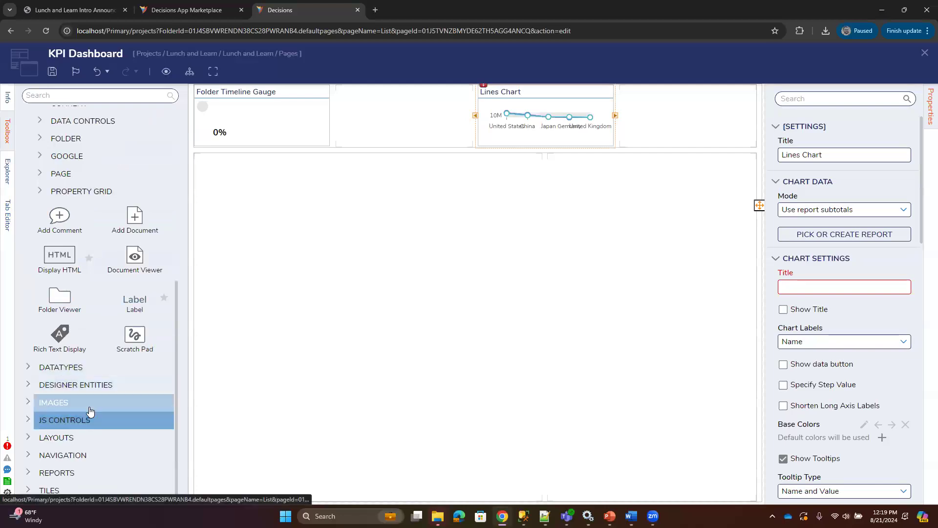
# Step: Collapse the Data category in the toolbox
pyautogui.scroll(5, 112, 416)
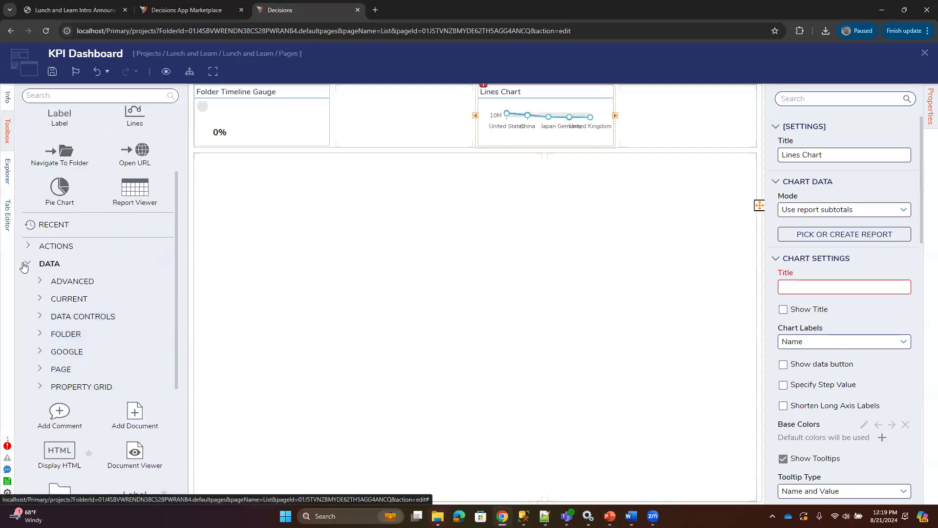
pyautogui.click(29, 264)
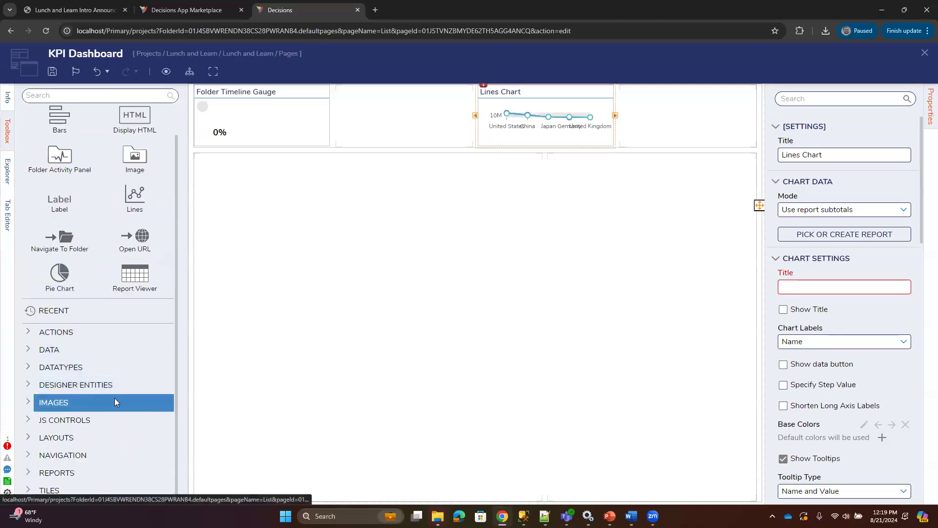
pyautogui.scroll(1, 115, 397)
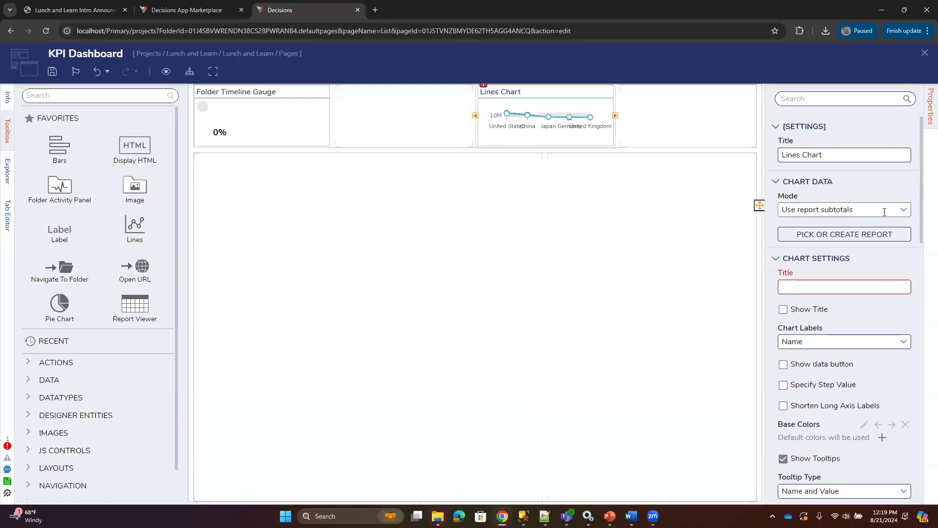
# Step: Try the Use flow data mode for the Lines chart, and return the mode to Use report subtotals
pyautogui.click(904, 210)
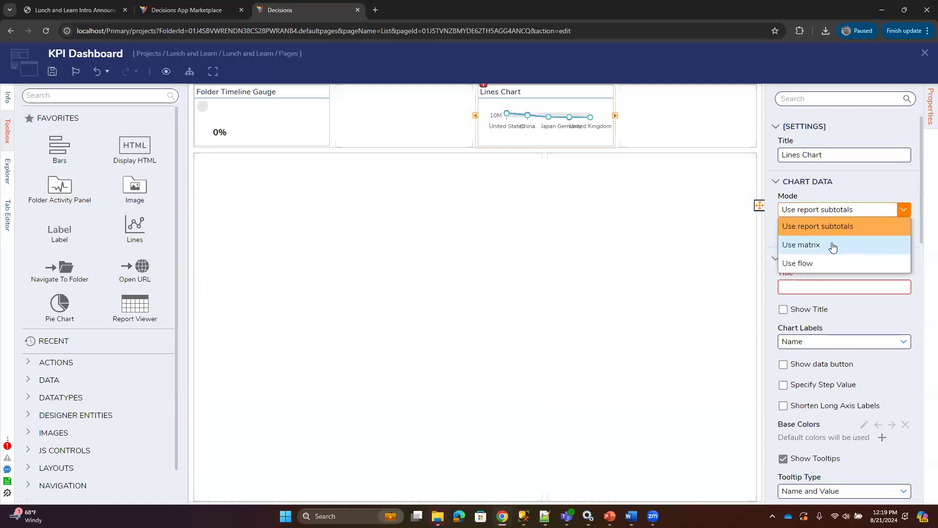
pyautogui.click(823, 263)
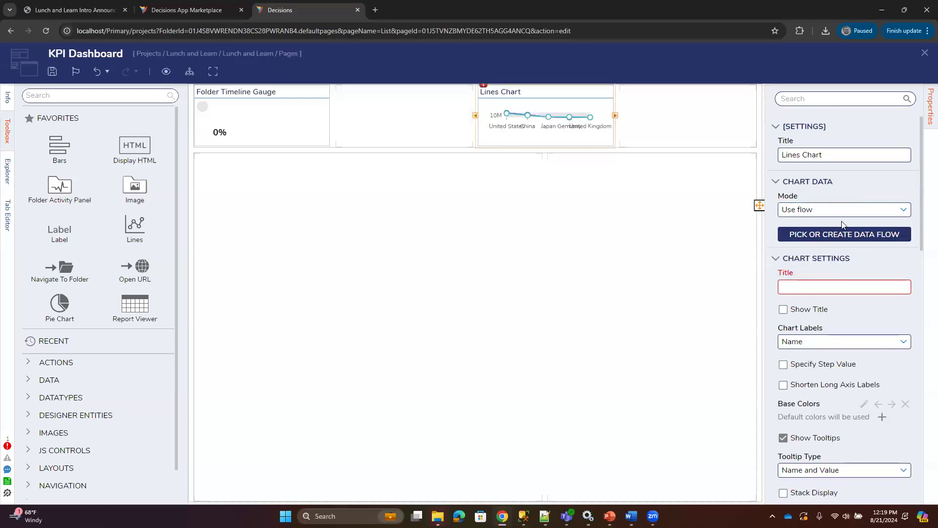
pyautogui.click(902, 209)
pyautogui.click(826, 226)
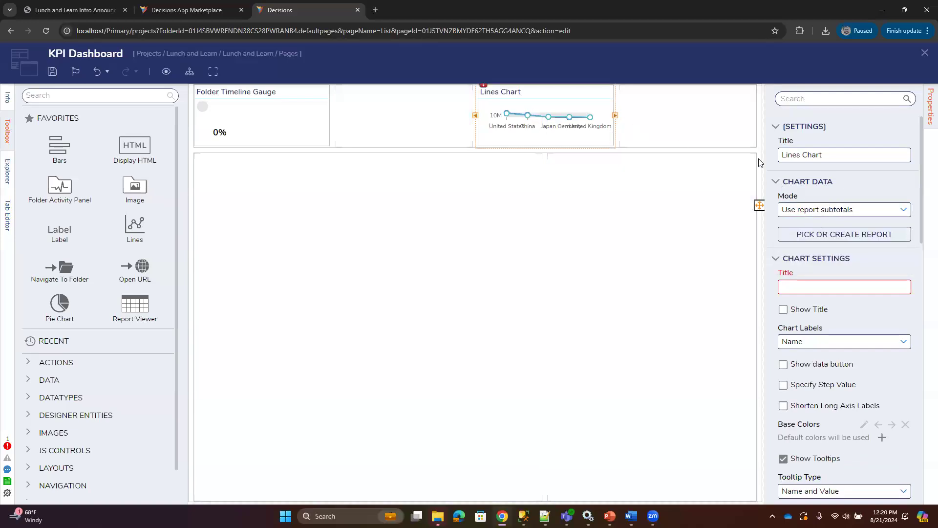
# Step: Check which existing reports in the current project can be picked as the Lines chart's data, and close the picker
pyautogui.click(848, 236)
pyautogui.click(567, 329)
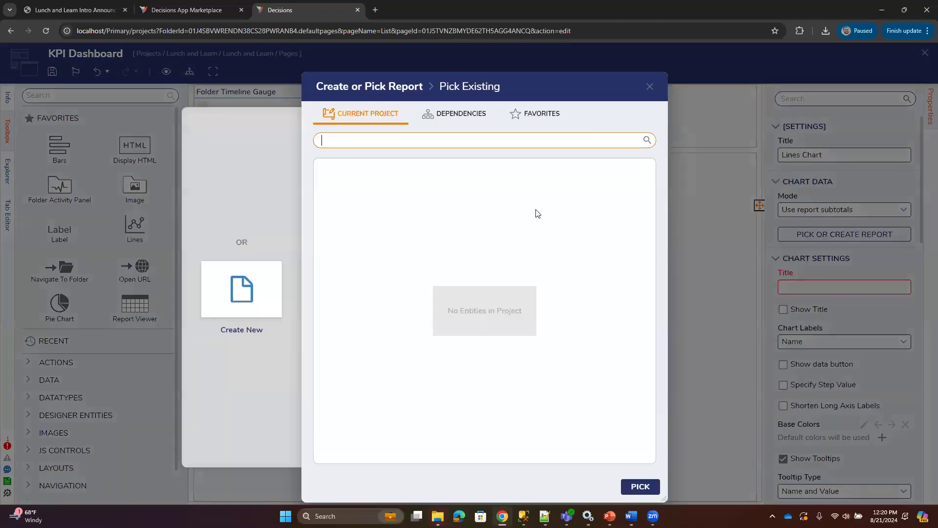
pyautogui.click(650, 89)
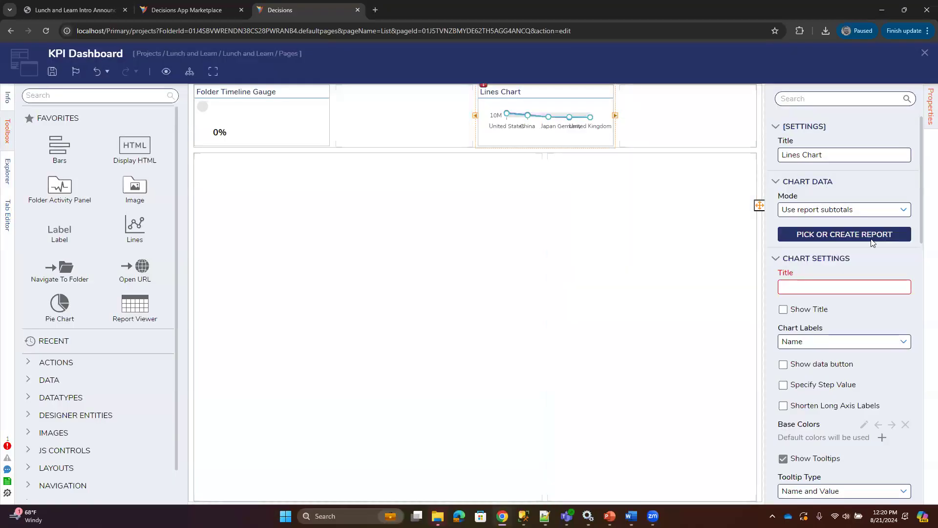
# Step: Create a new report named "Test Report" as the data source for the Lines chart
pyautogui.click(845, 235)
pyautogui.click(378, 331)
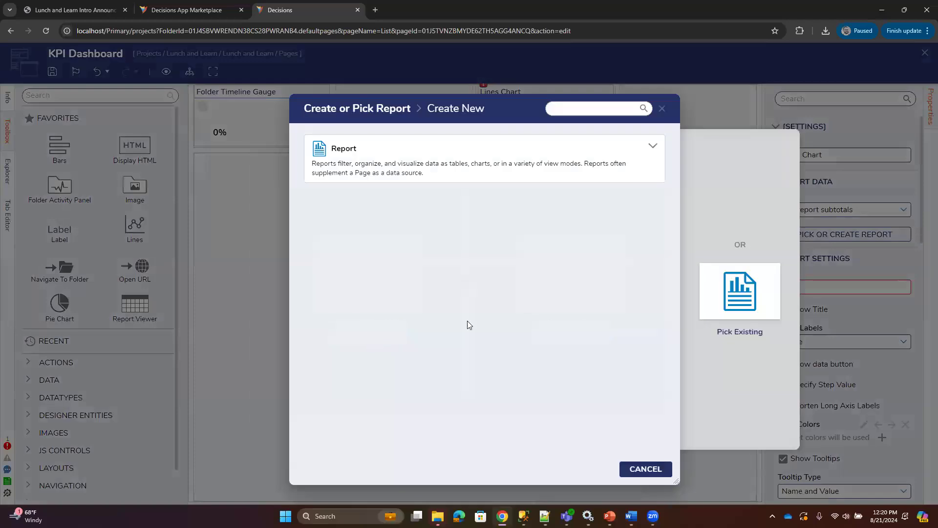
pyautogui.click(614, 171)
pyautogui.write('Test Report')
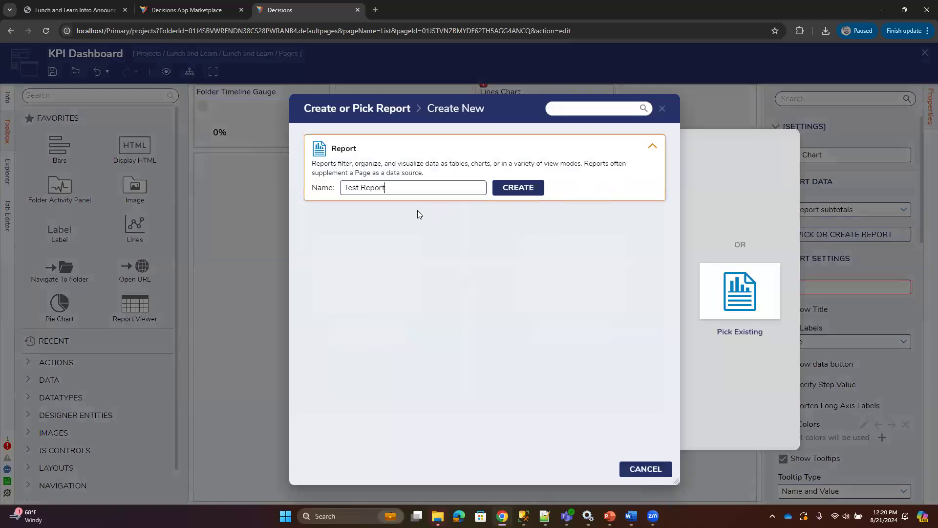
pyautogui.click(518, 188)
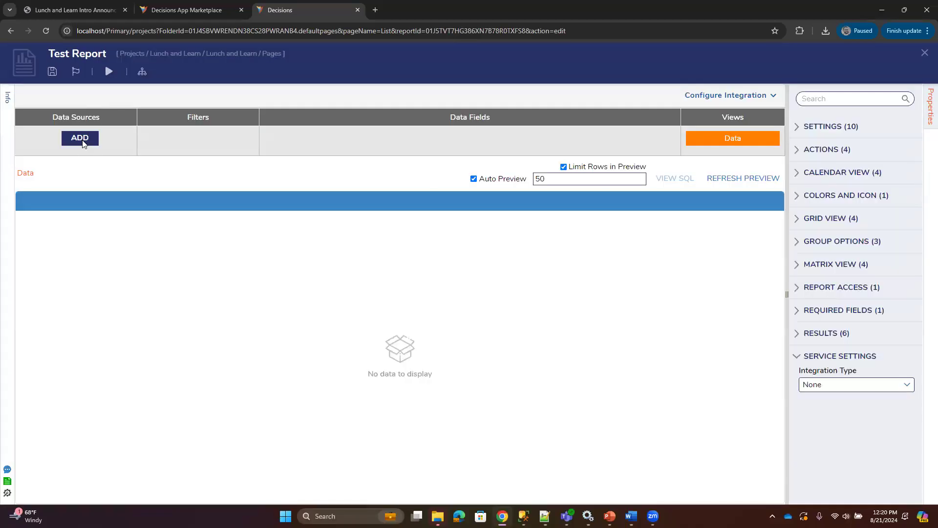
# Step: Search the report's available data sources for "account" and add the Account Data Source
pyautogui.click(81, 139)
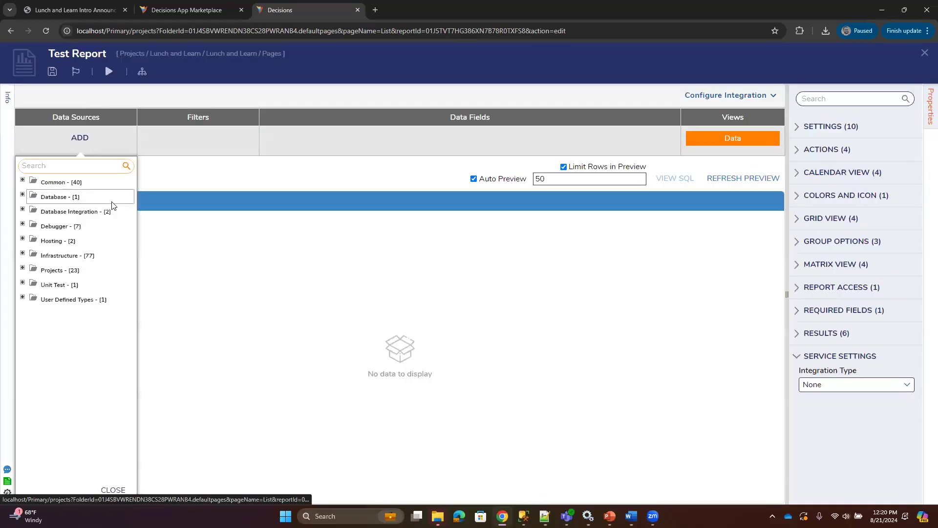
pyautogui.click(28, 167)
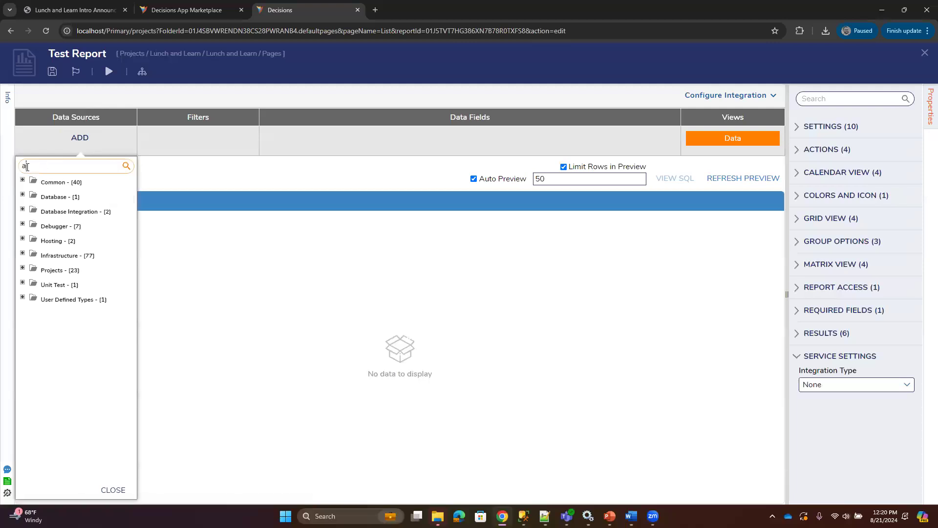
pyautogui.press('Return')
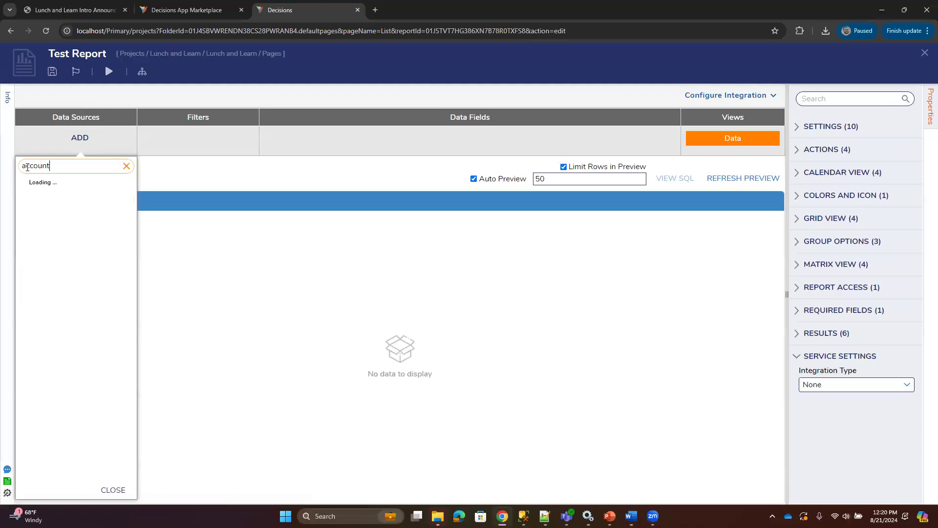
pyautogui.click(72, 181)
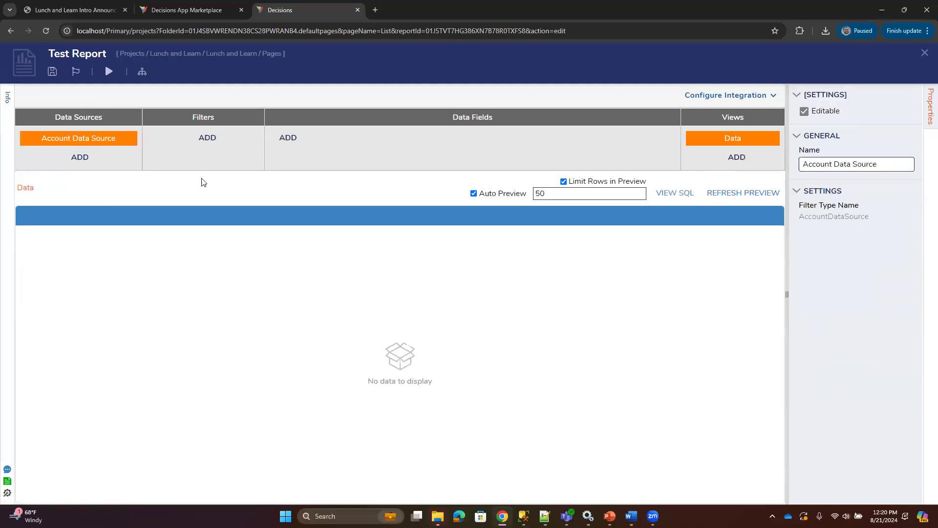
# Step: Add the Email Address and Created On Date data fields to the report
pyautogui.click(289, 137)
pyautogui.scroll(-4, 492, 274)
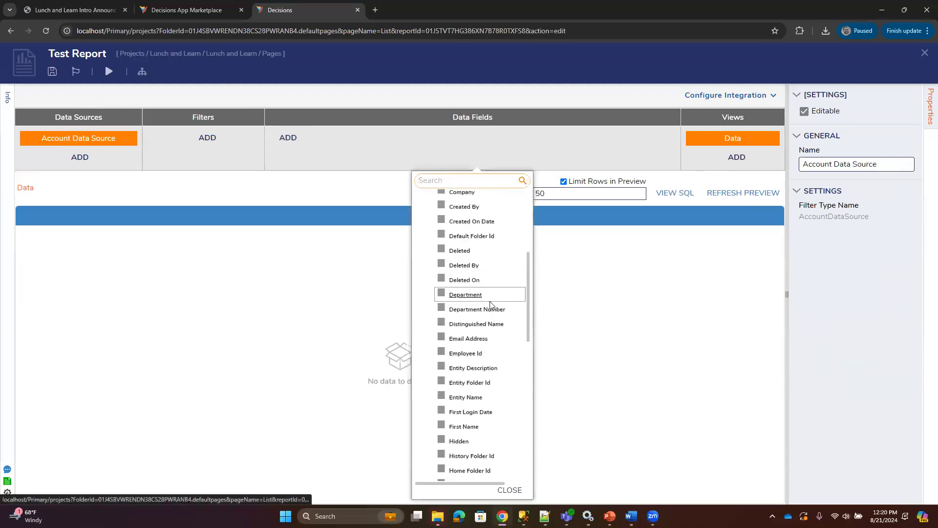
pyautogui.click(452, 338)
pyautogui.scroll(-1, 491, 333)
pyautogui.scroll(-1, 491, 342)
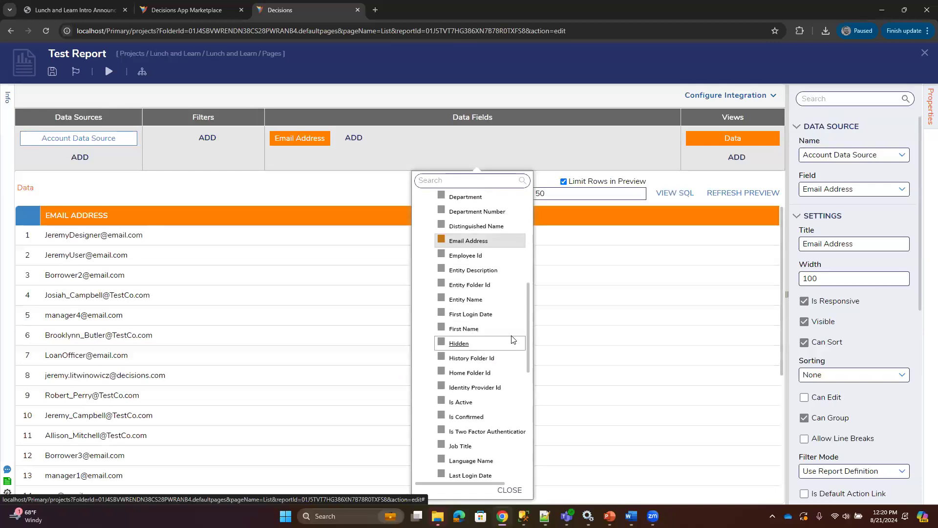
pyautogui.scroll(-2, 489, 321)
pyautogui.scroll(-5, 489, 325)
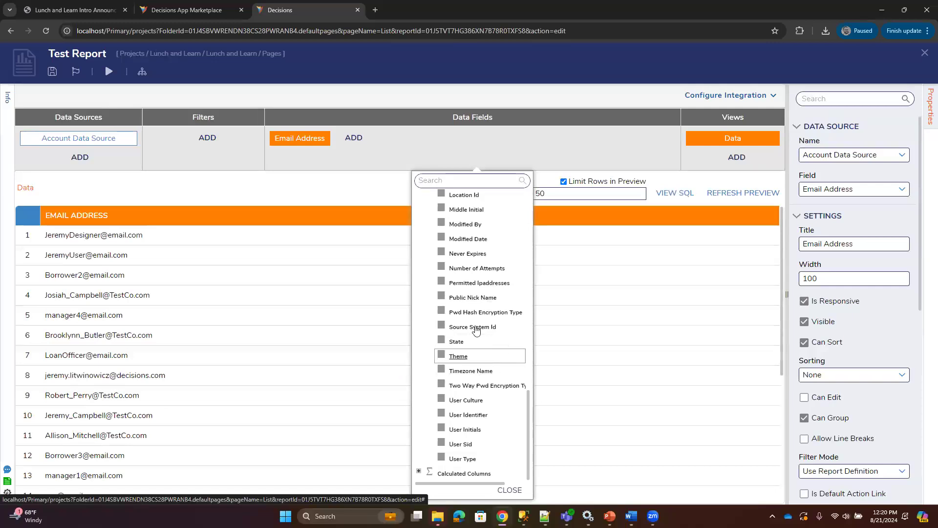
pyautogui.scroll(10, 489, 342)
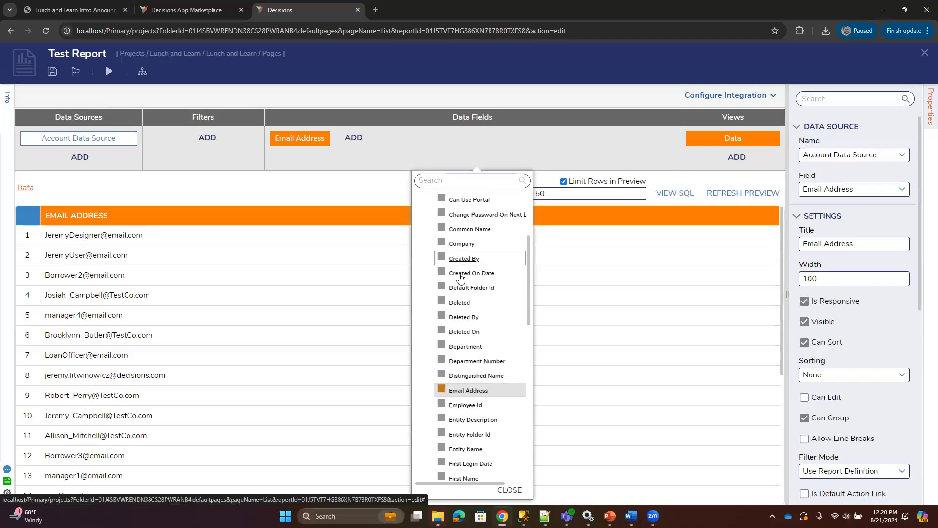
pyautogui.click(474, 275)
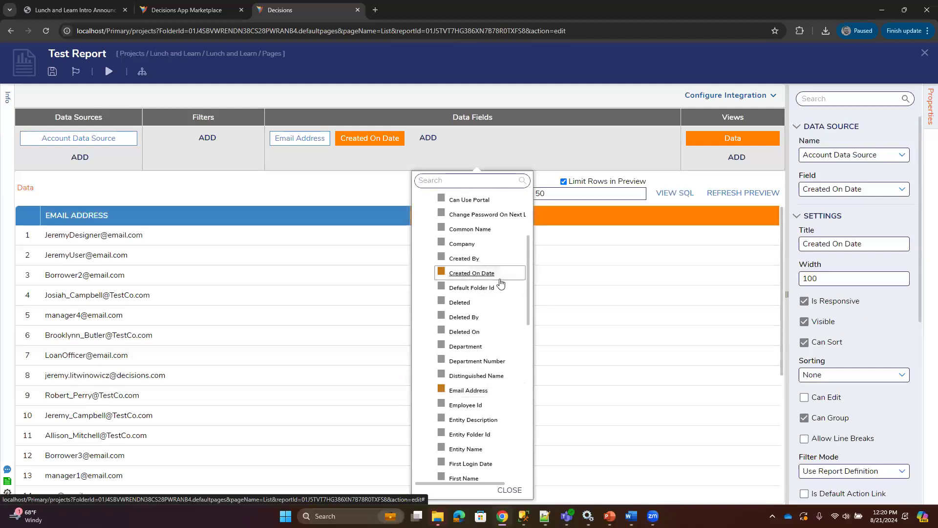
# Step: Add the First Login Date and First Name data fields to the report, and close the field list
pyautogui.scroll(-1, 488, 292)
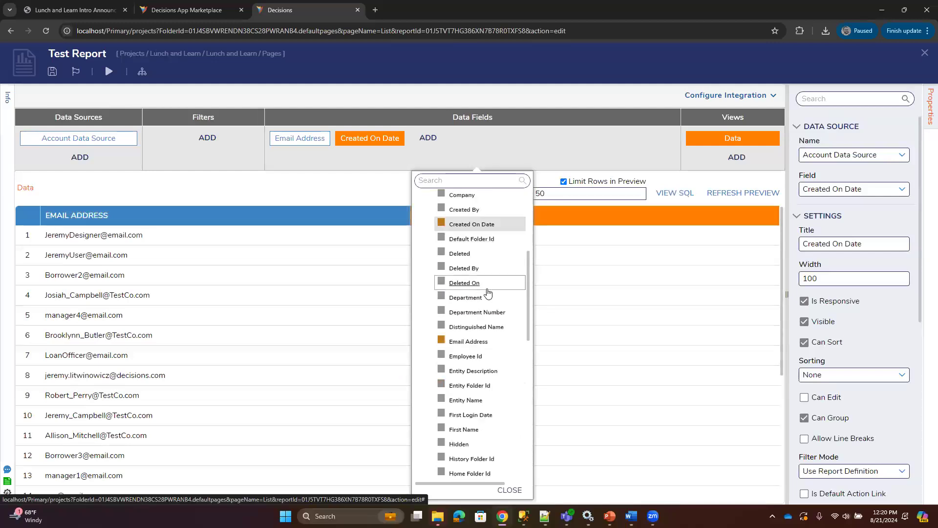
pyautogui.scroll(-1, 487, 286)
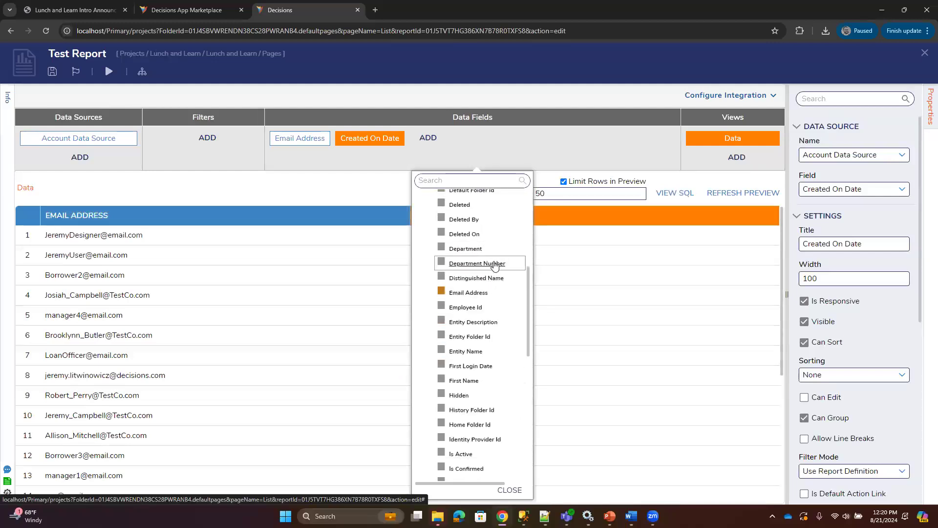
pyautogui.scroll(-1, 488, 286)
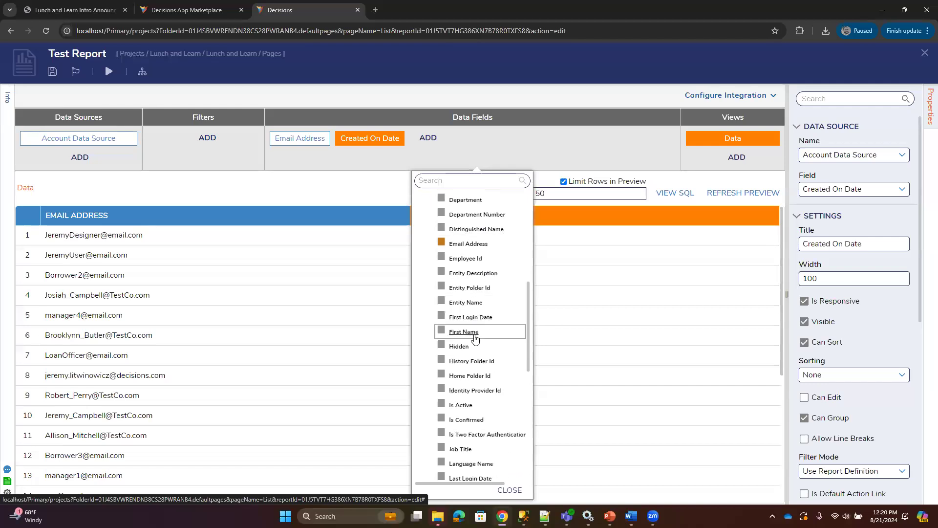
pyautogui.click(470, 318)
pyautogui.click(470, 332)
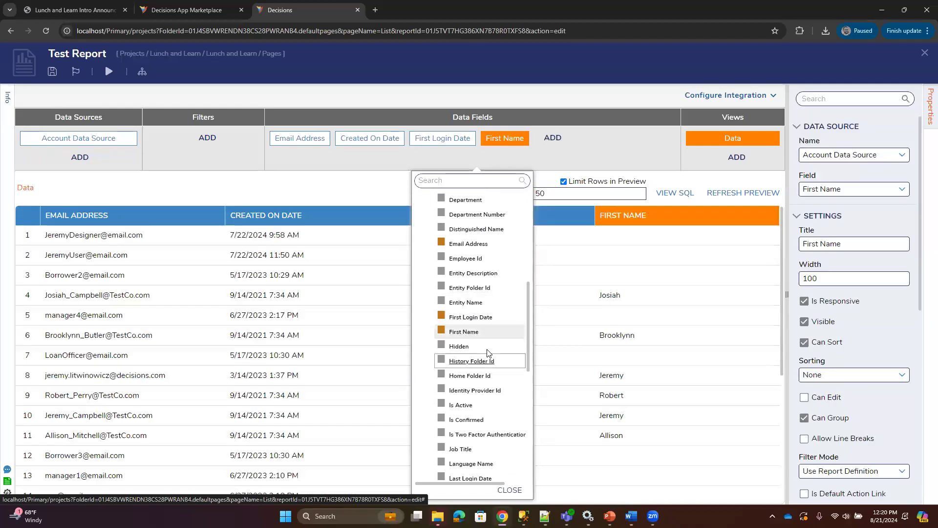
pyautogui.click(361, 199)
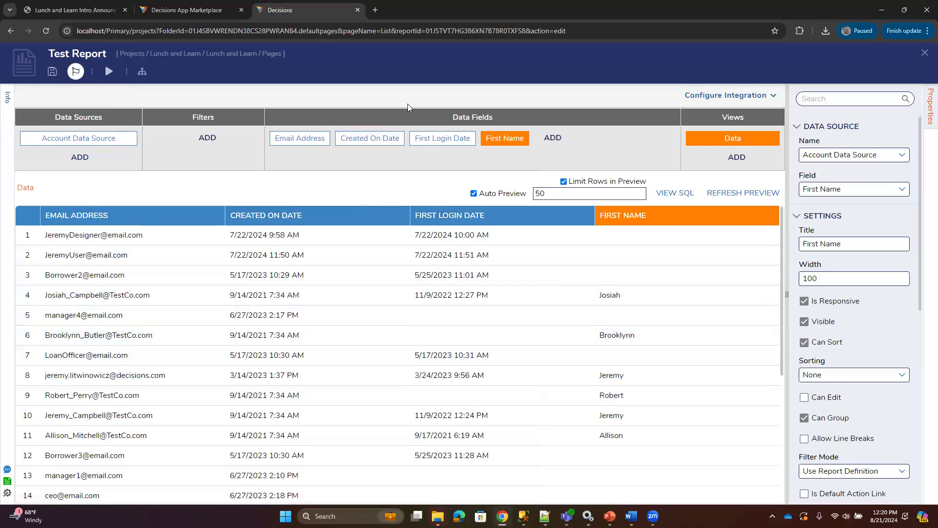
# Step: Save Test Report without notes and close it to return to the KPI Dashboard page
pyautogui.hotkey('ctrl', 's')
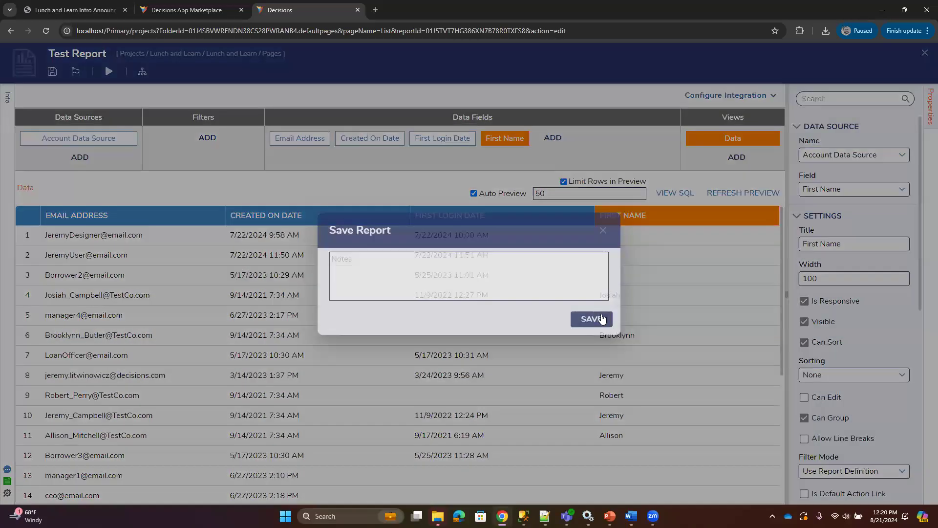
pyautogui.click(590, 319)
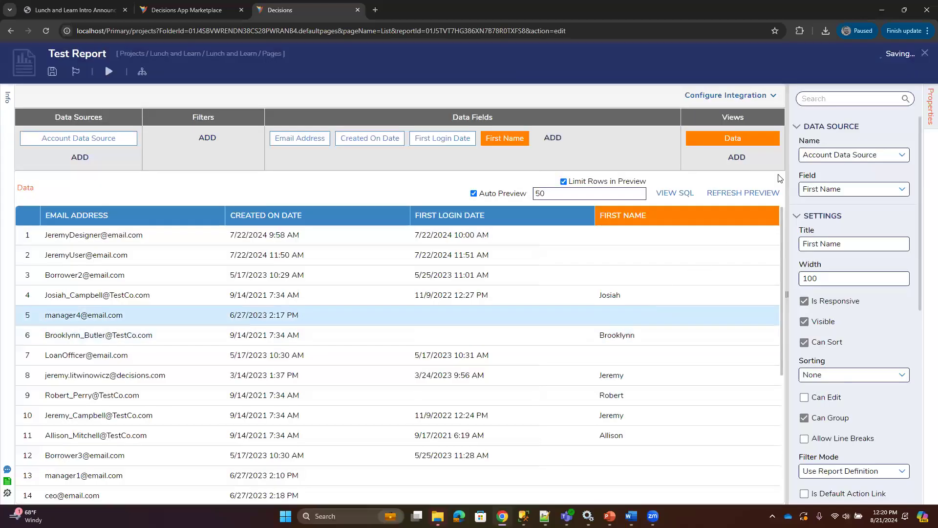
pyautogui.click(924, 56)
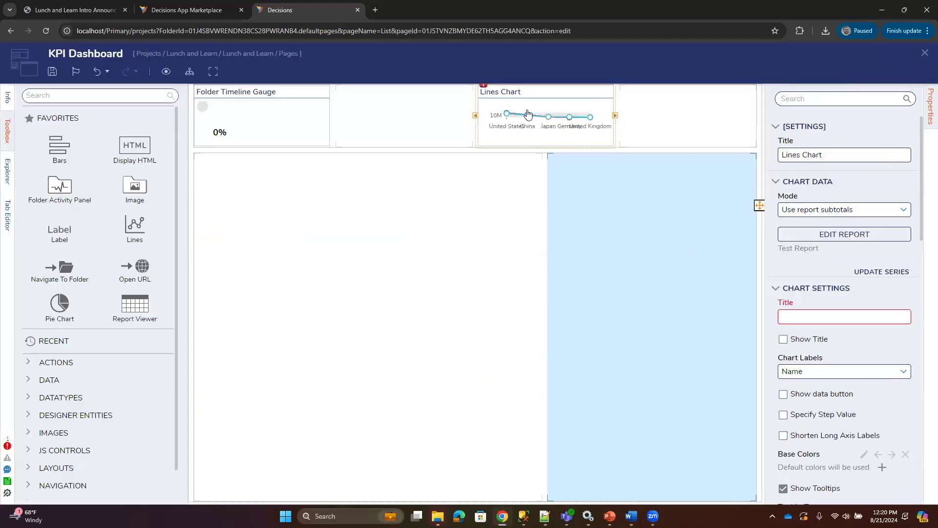
# Step: Set the required title in the Lines chart's chart settings to "Line Chart"
pyautogui.click(788, 318)
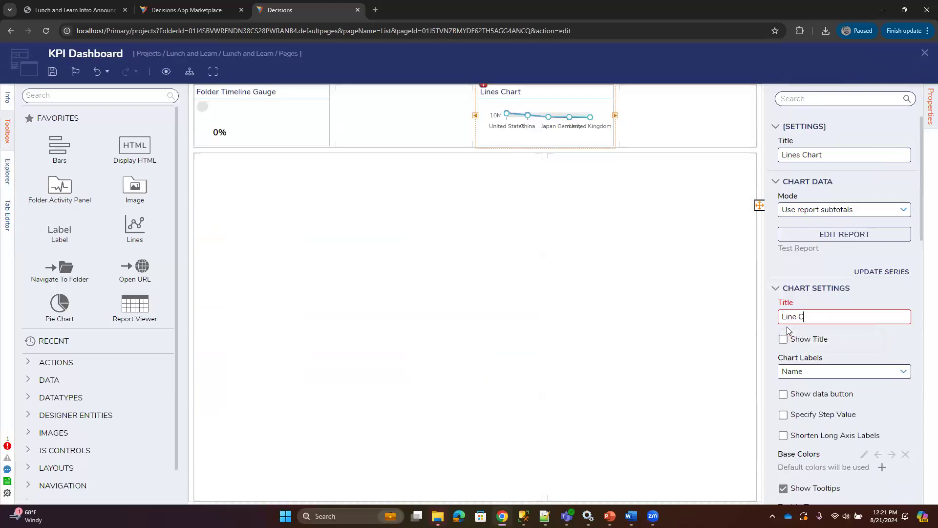
pyautogui.write('Line Chart')
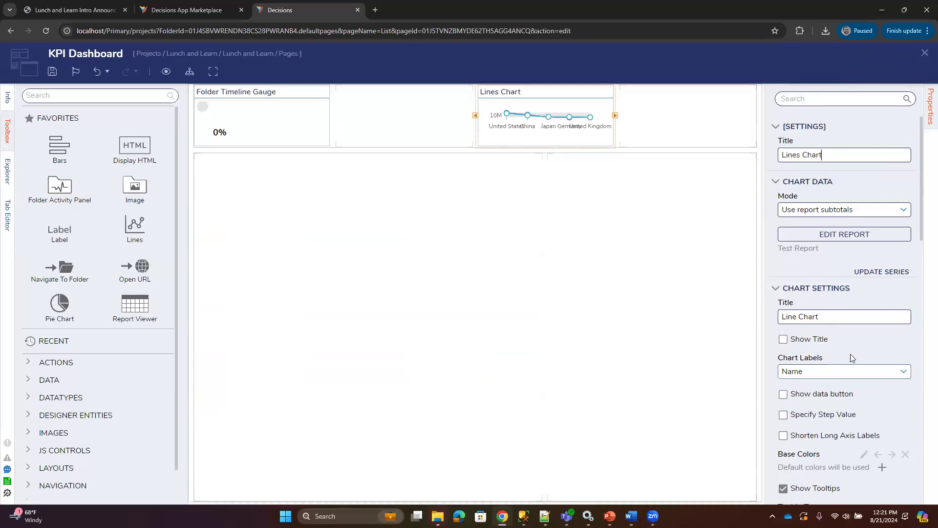
# Step: Examine the Lines chart's settings, including the Chart Labels options, keeping the labels on Name
pyautogui.scroll(-5, 850, 357)
pyautogui.scroll(2, 855, 322)
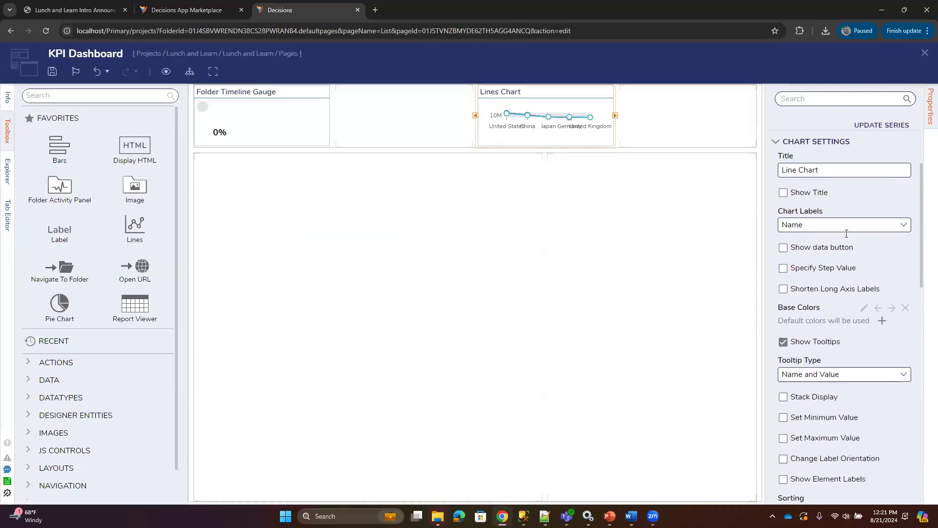
pyautogui.click(906, 226)
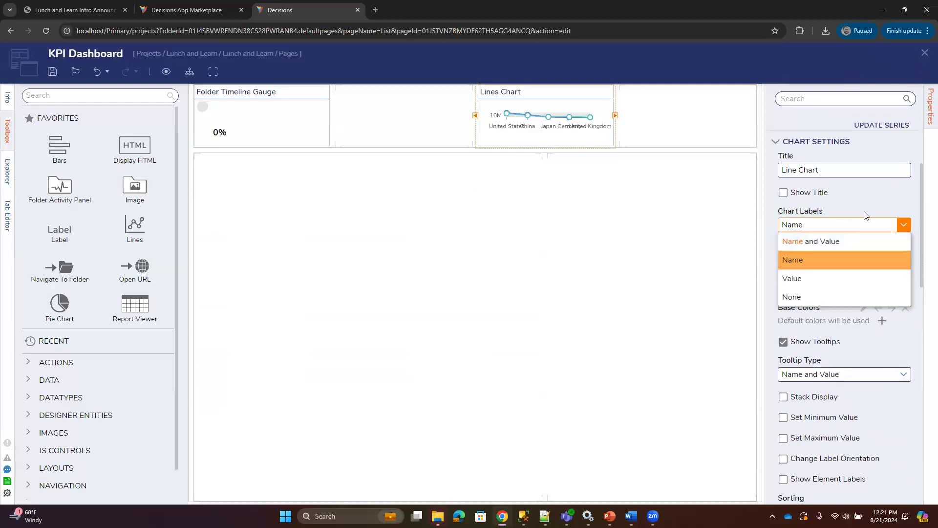
pyautogui.click(812, 261)
pyautogui.scroll(-6, 825, 251)
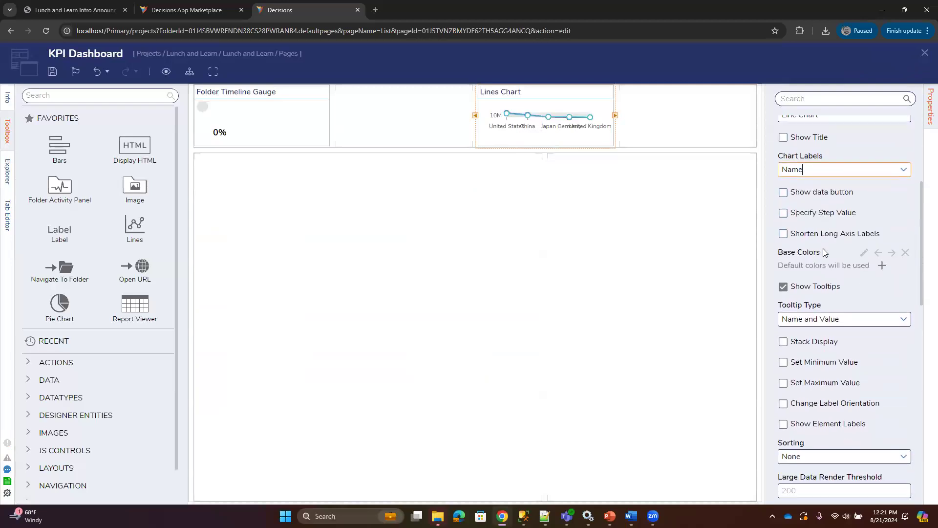
pyautogui.scroll(10, 840, 330)
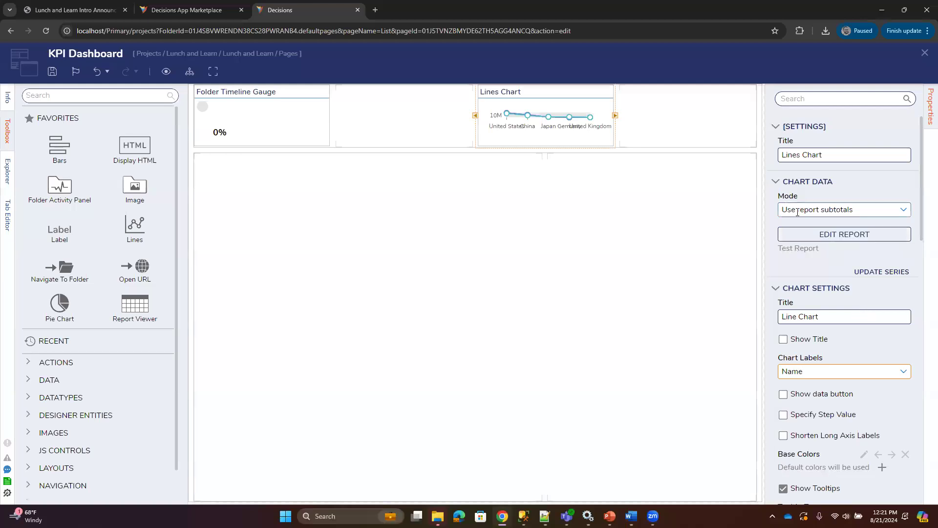
pyautogui.scroll(-3, 814, 221)
pyautogui.scroll(-10, 814, 221)
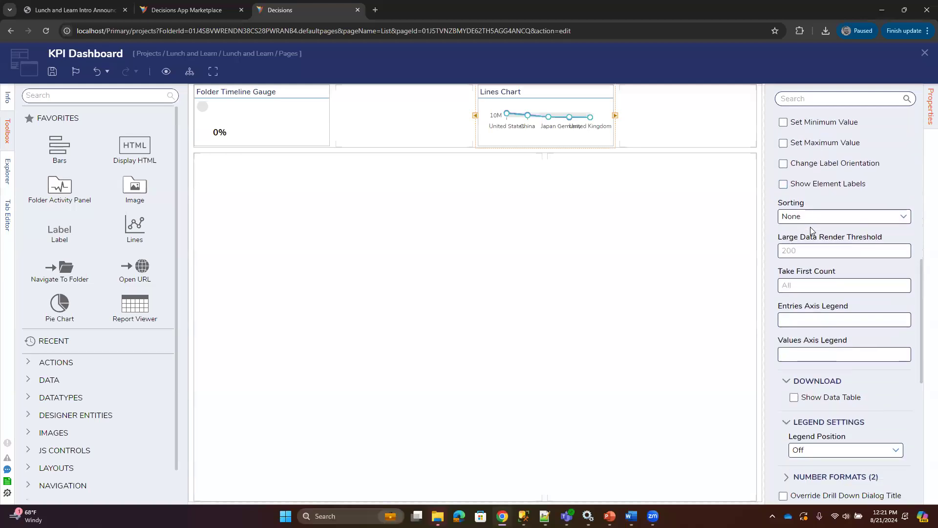
# Step: Preview the KPI Dashboard page with its gauge and Lines chart, and close the preview
pyautogui.scroll(10, 829, 263)
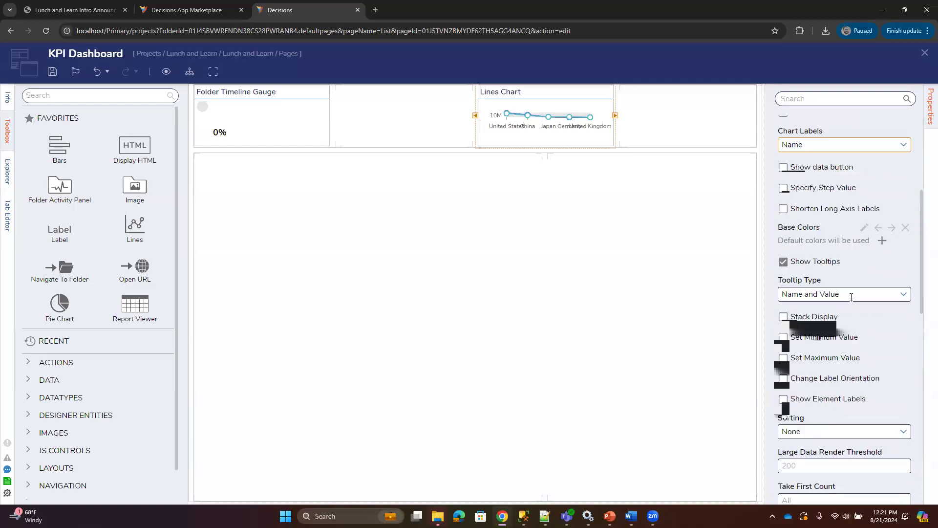
pyautogui.click(166, 72)
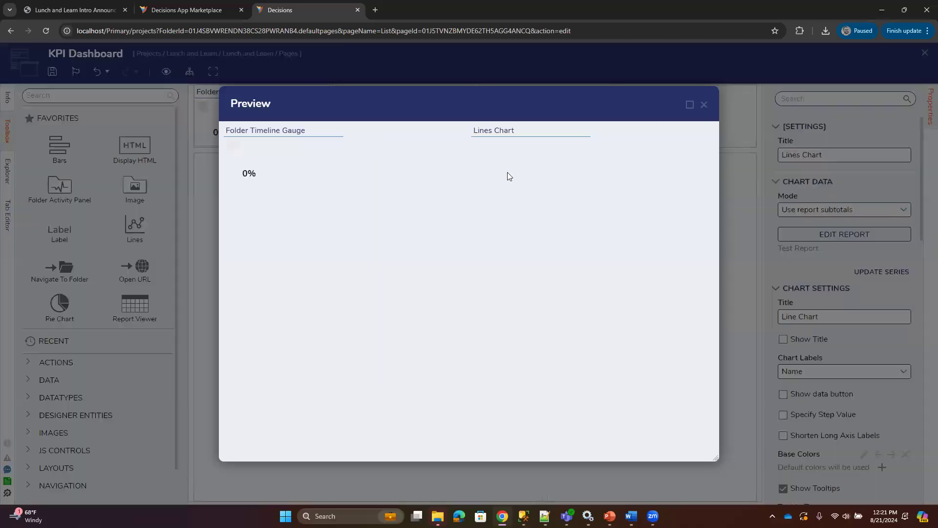
pyautogui.click(704, 105)
# Step: Open Test Report from the Lines chart's data settings and look through the data fields available to add
pyautogui.scroll(-1, 843, 272)
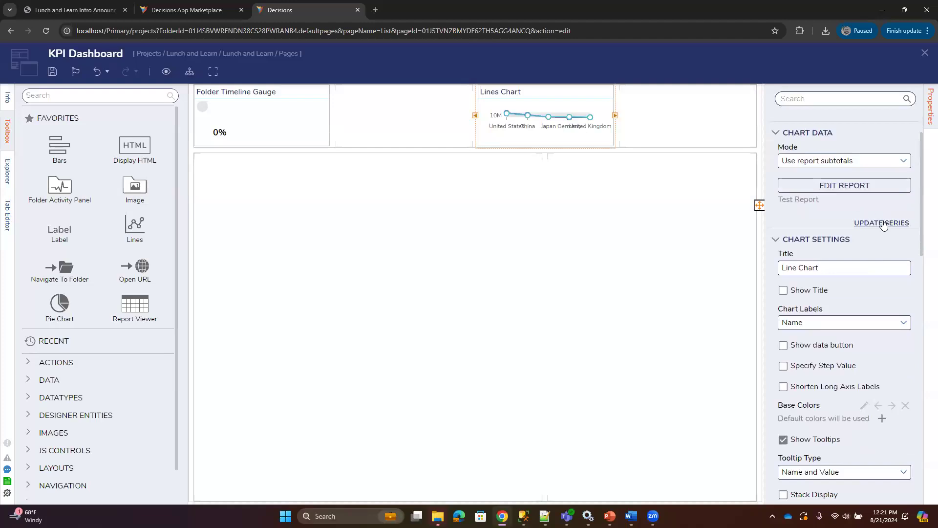
pyautogui.click(845, 186)
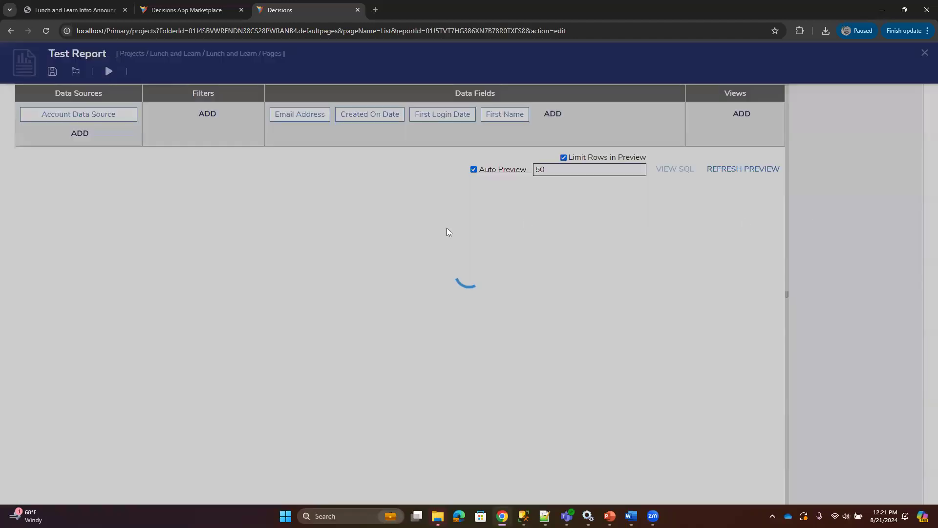
pyautogui.click(550, 139)
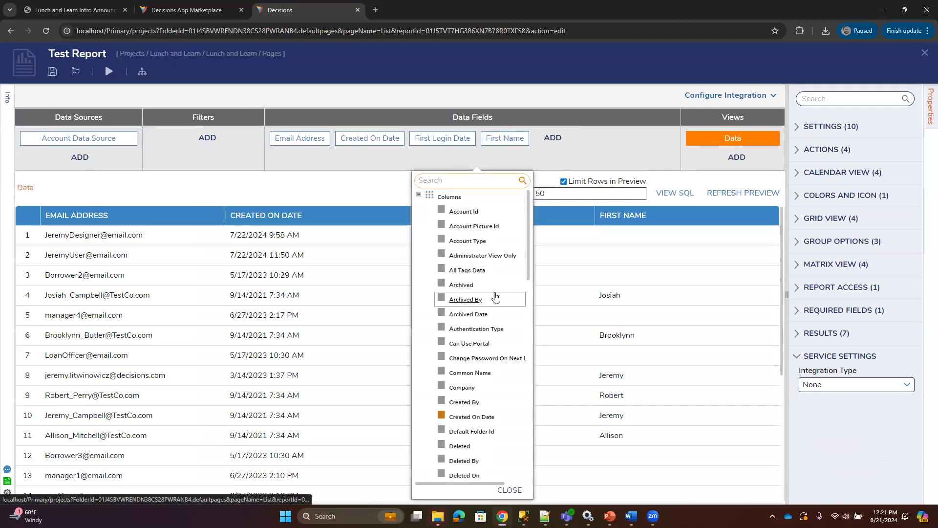
pyautogui.scroll(-1, 507, 280)
pyautogui.scroll(-3, 506, 280)
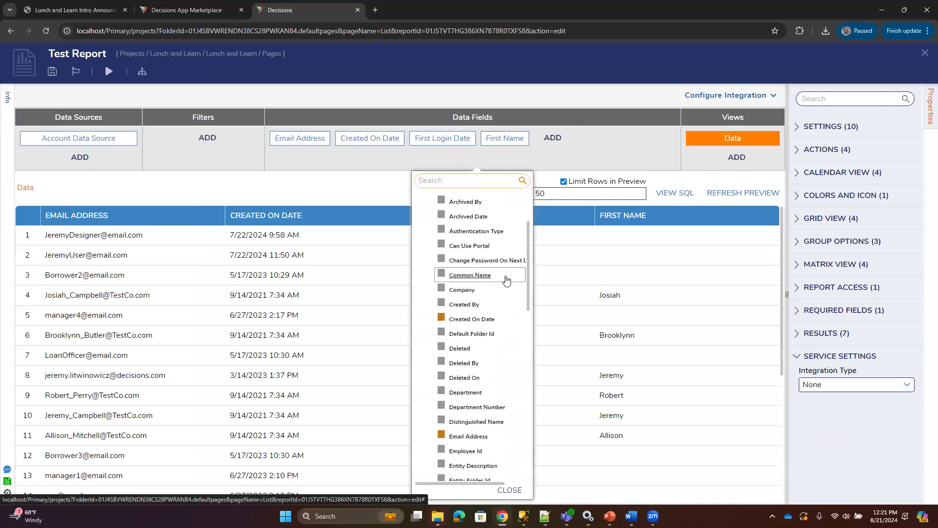
pyautogui.scroll(-3, 506, 280)
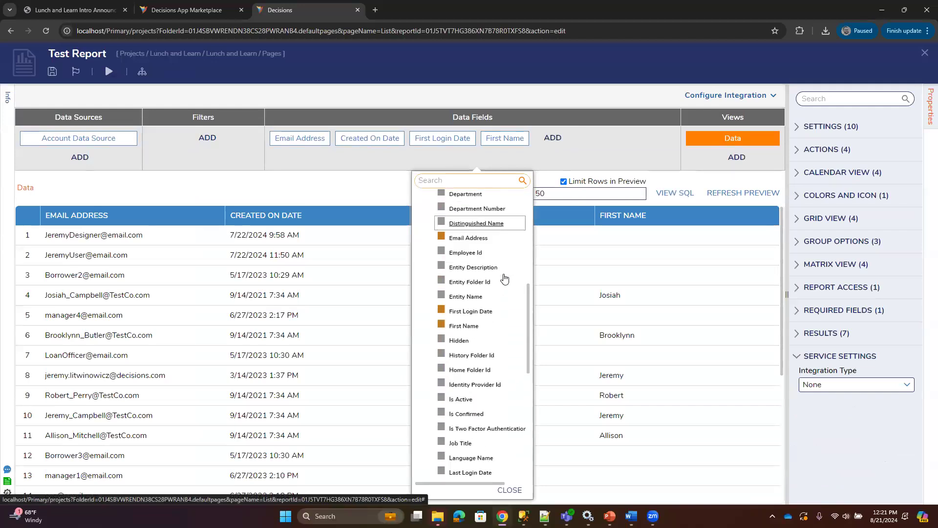
pyautogui.scroll(-1, 505, 279)
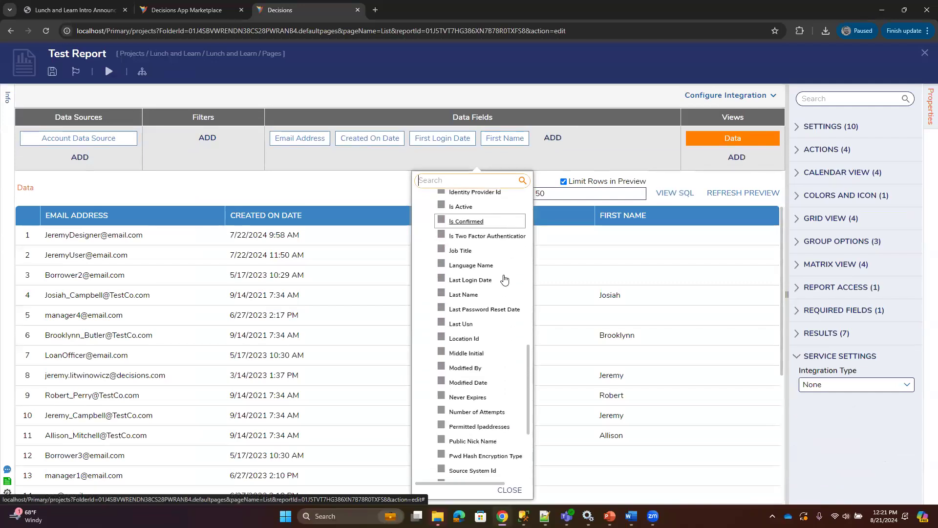
pyautogui.scroll(-2, 500, 300)
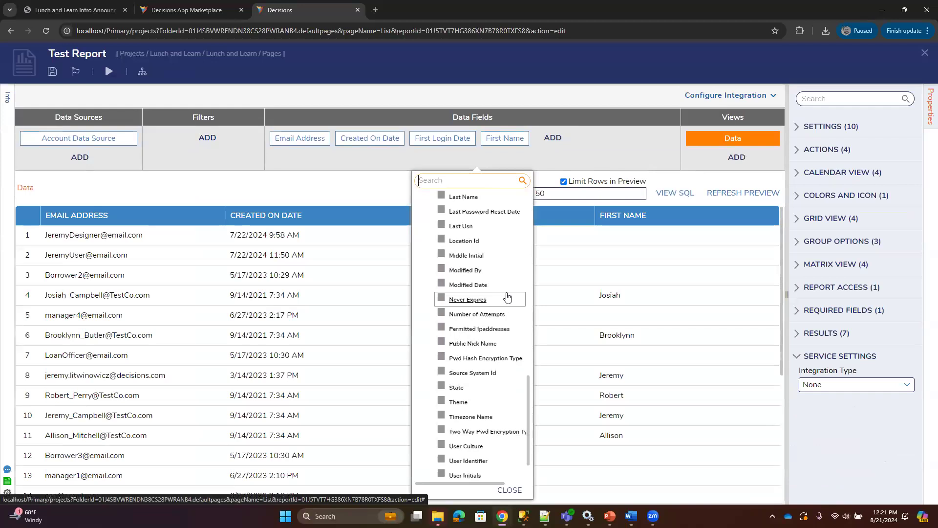
pyautogui.click(344, 181)
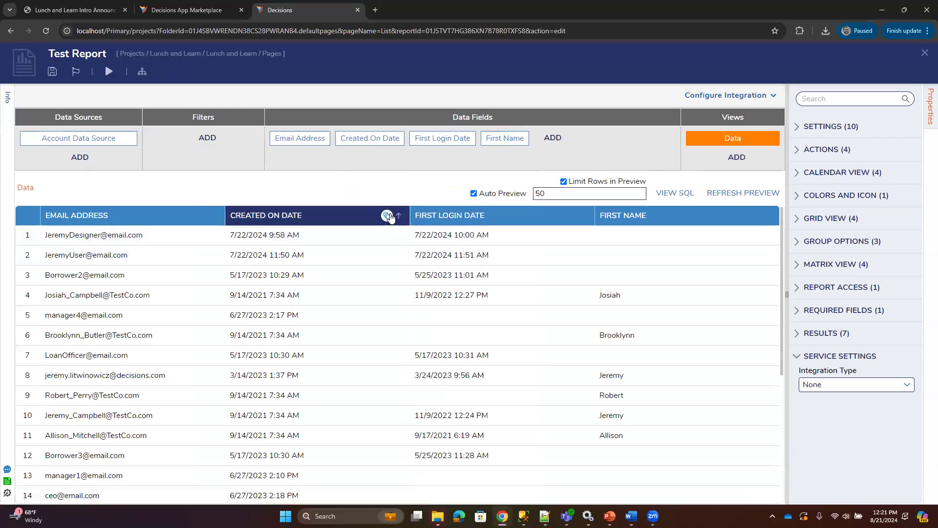
# Step: Group Test Report by Created On Date, save it and close it to return to the KPI Dashboard page
pyautogui.click(387, 216)
pyautogui.click(51, 71)
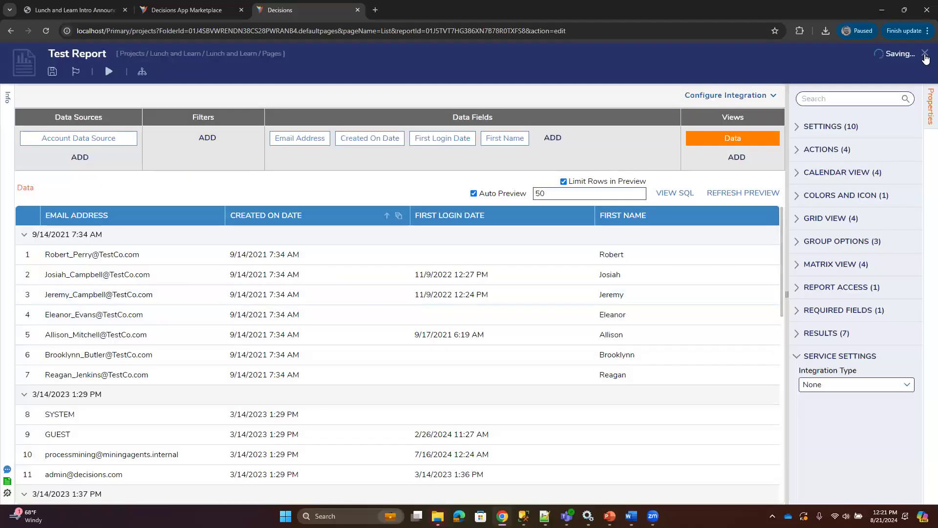
pyautogui.click(925, 54)
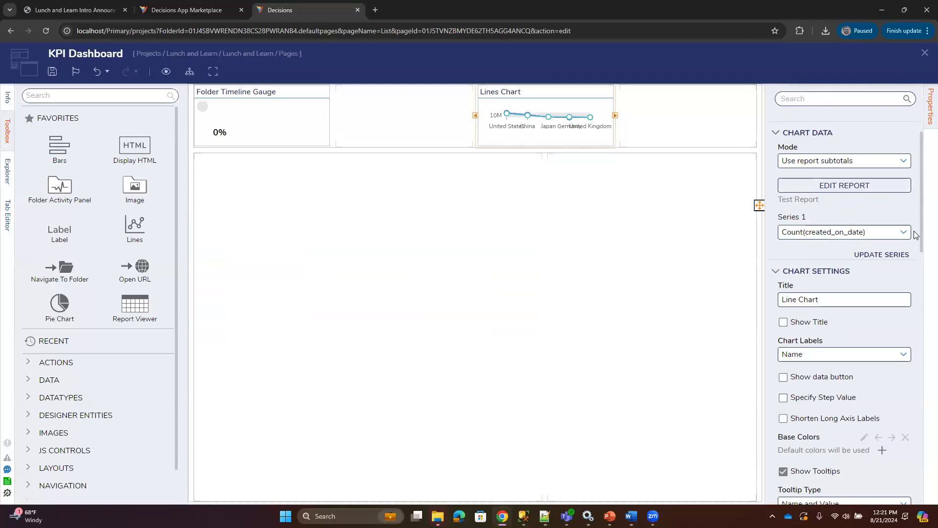
# Step: Check the Lines chart's Series 1 options and look through its remaining chart settings
pyautogui.click(823, 234)
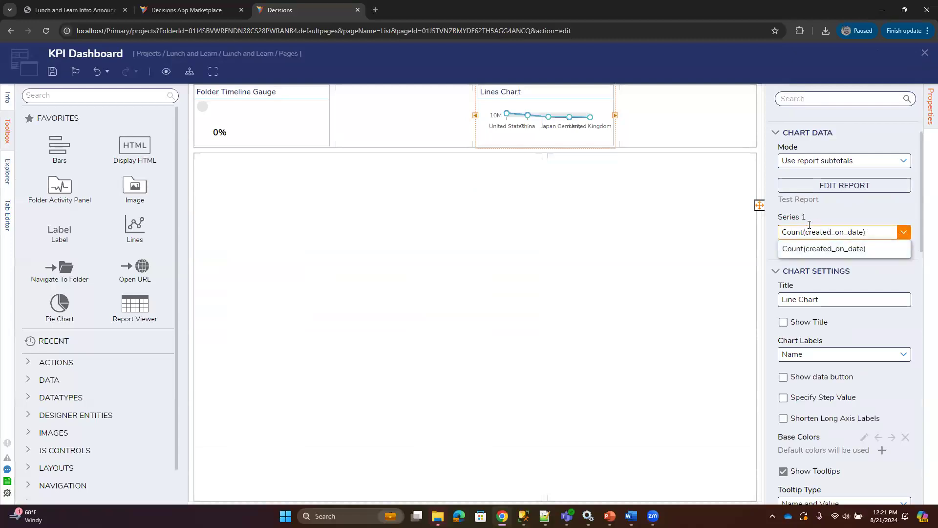
pyautogui.click(814, 218)
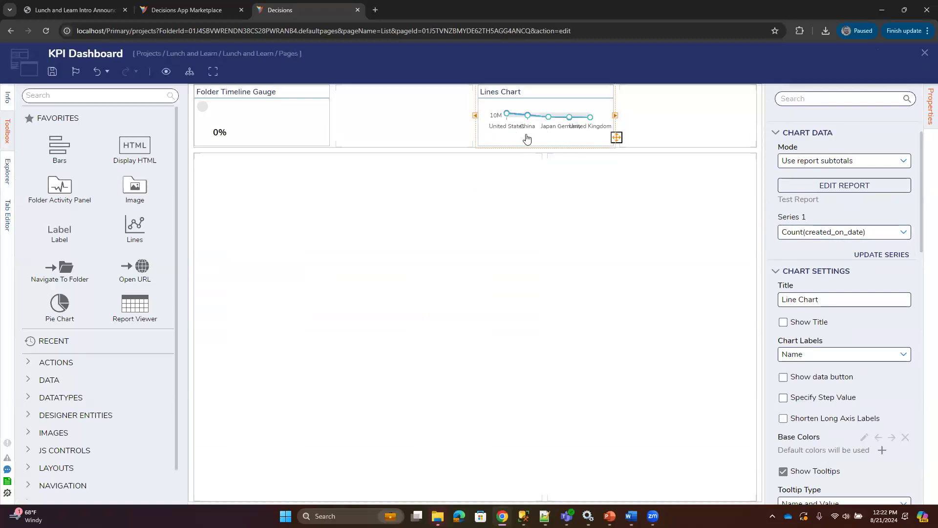
pyautogui.scroll(-7, 889, 285)
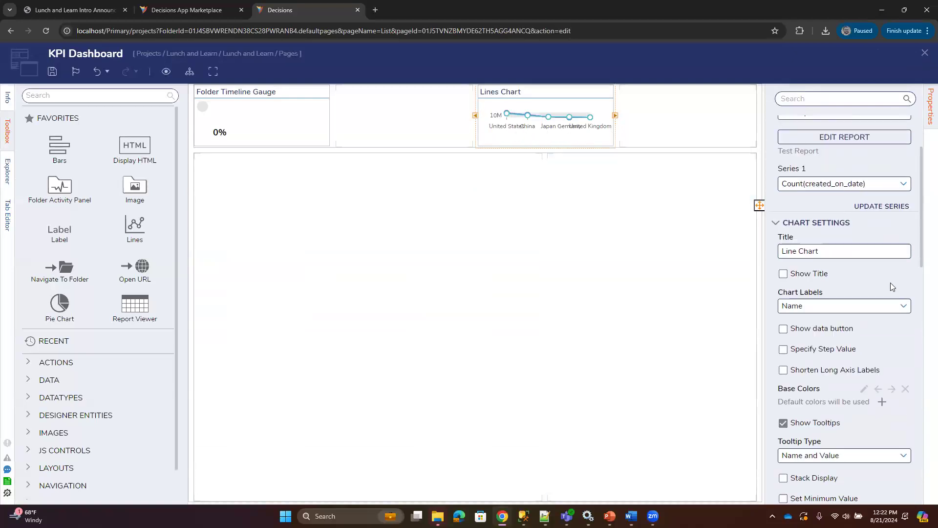
pyautogui.scroll(-3, 890, 289)
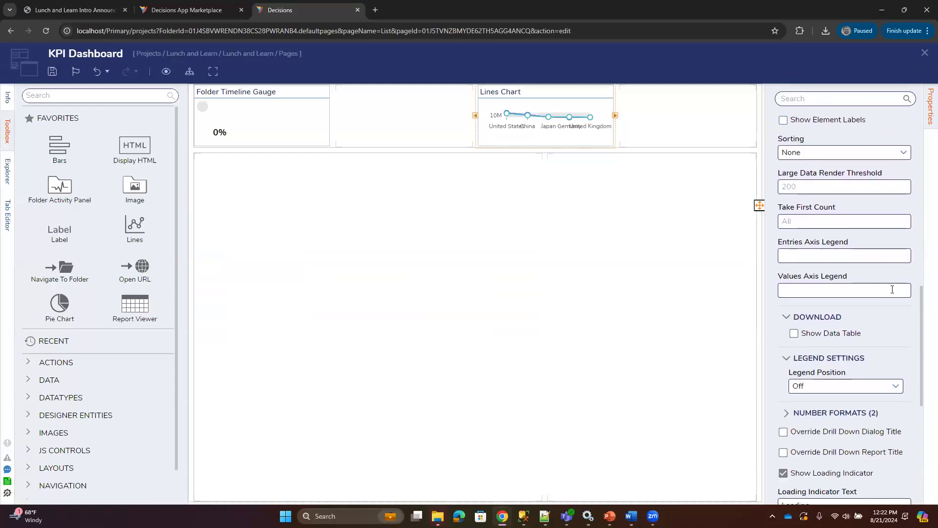
pyautogui.scroll(10, 893, 282)
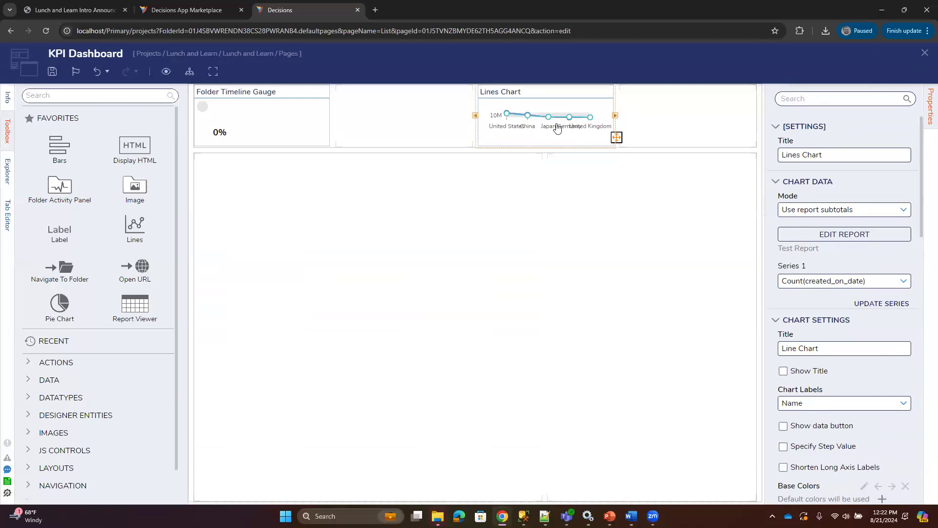
# Step: Open Test Report again, try adding a grouping by Email Address, and remove that grouping
pyautogui.click(860, 238)
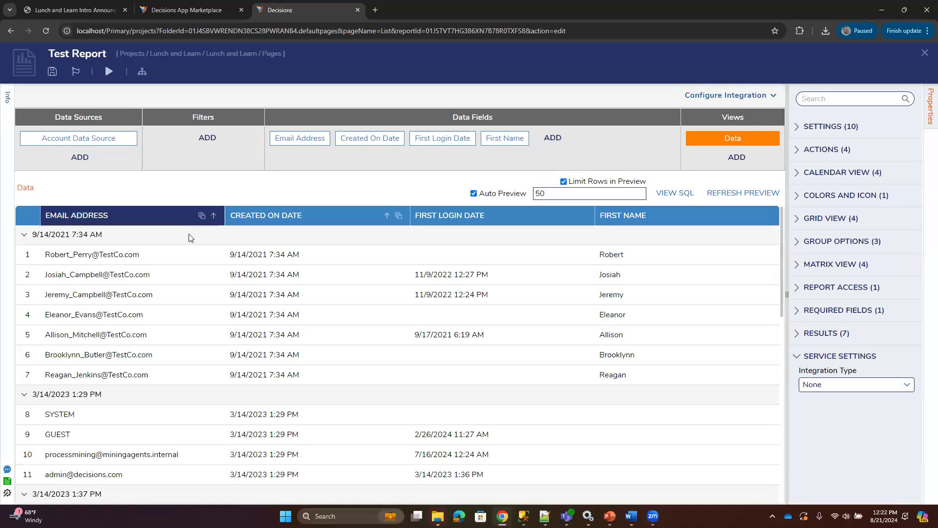
pyautogui.click(210, 215)
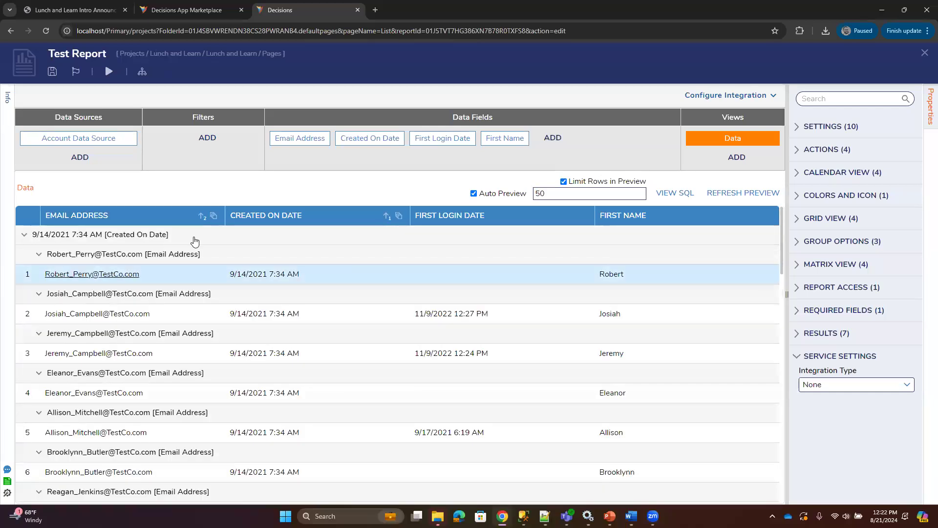
pyautogui.click(214, 215)
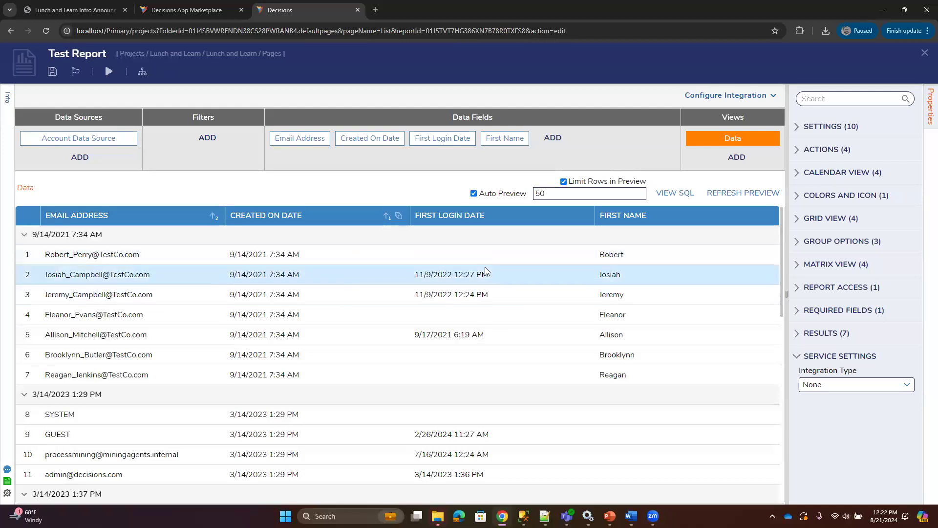
# Step: Try grouping the report by First Name, examine the grouped rows, and remove that grouping
pyautogui.scroll(-1, 487, 270)
pyautogui.scroll(1, 586, 296)
pyautogui.scroll(-1, 629, 298)
pyautogui.scroll(-2, 630, 308)
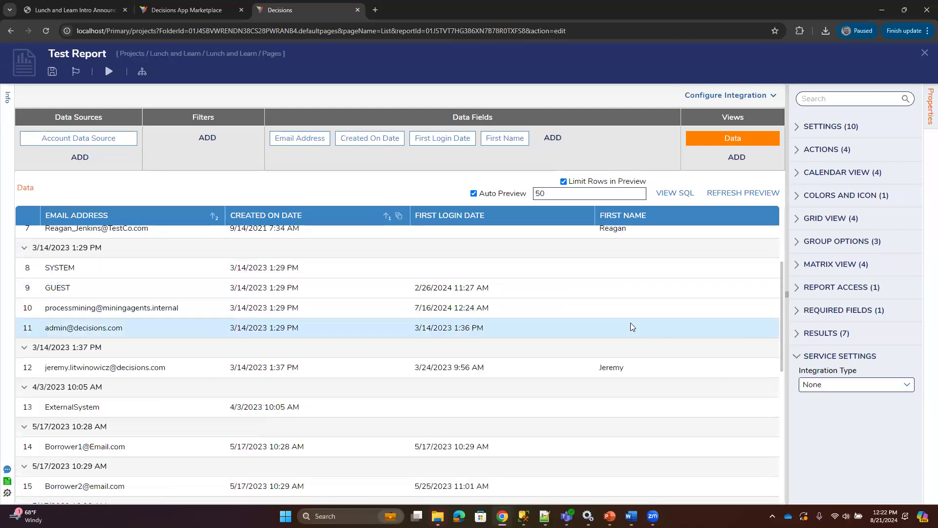
pyautogui.scroll(3, 631, 323)
pyautogui.click(755, 215)
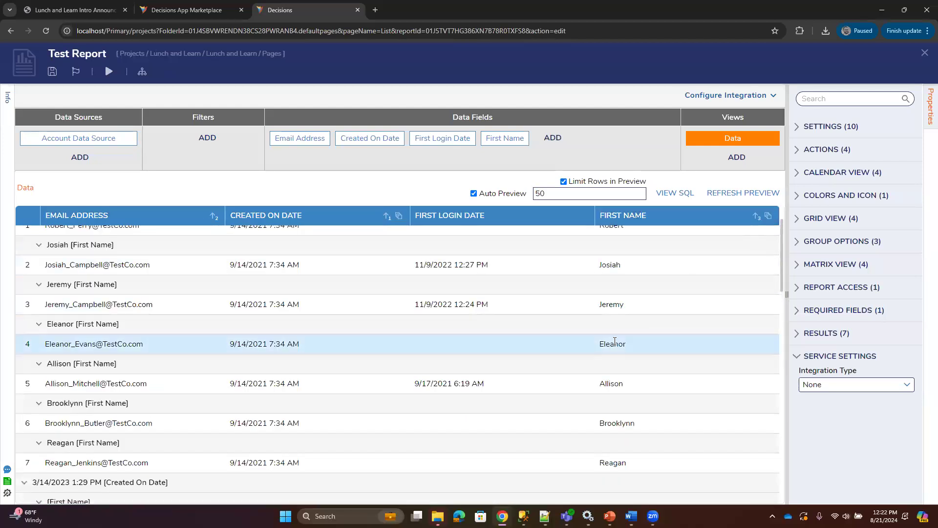
pyautogui.scroll(1, 625, 335)
pyautogui.scroll(-8, 624, 332)
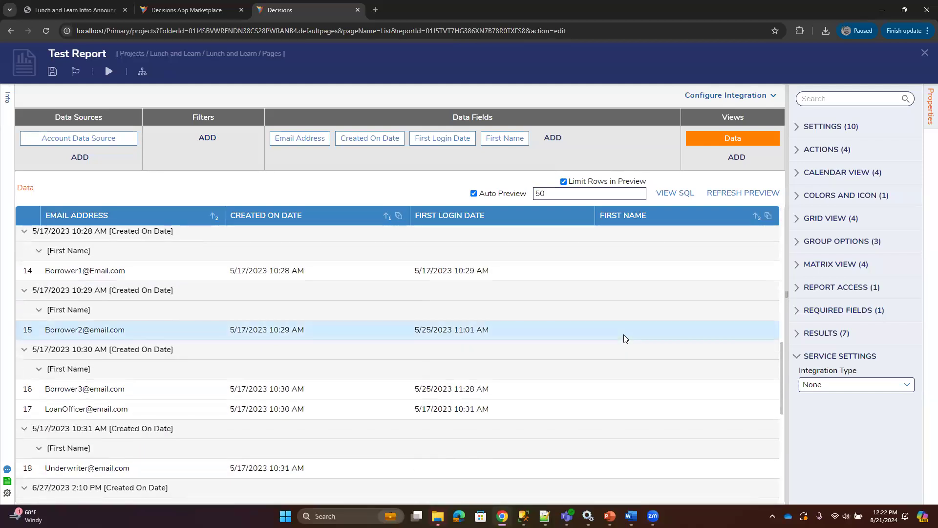
pyautogui.scroll(-5, 624, 330)
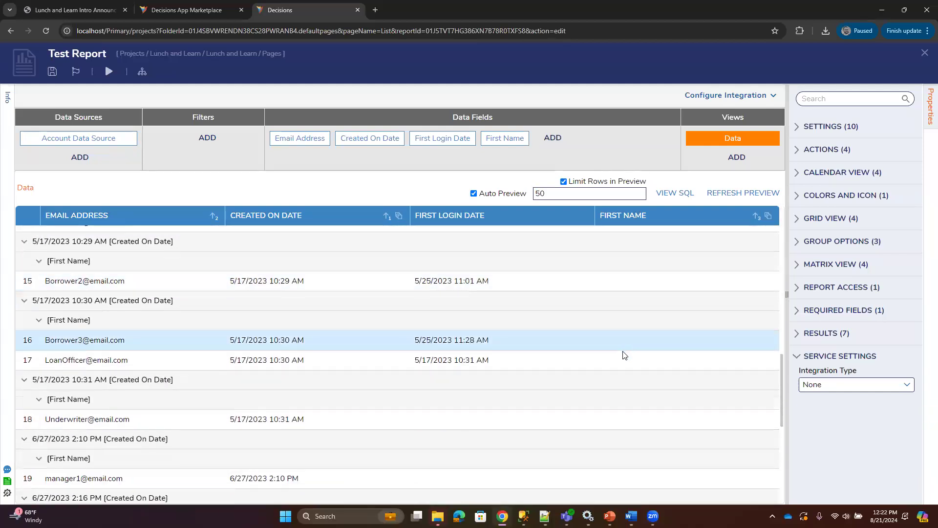
pyautogui.scroll(13, 624, 352)
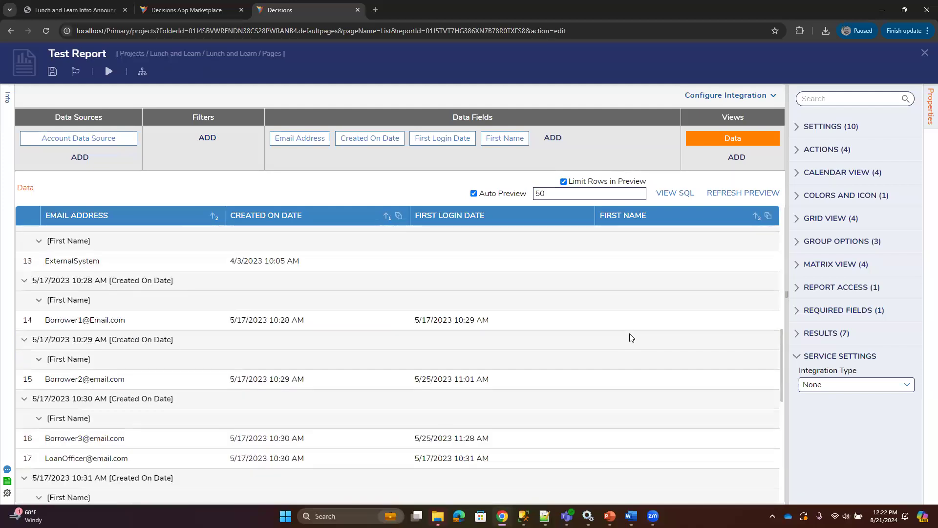
pyautogui.click(767, 216)
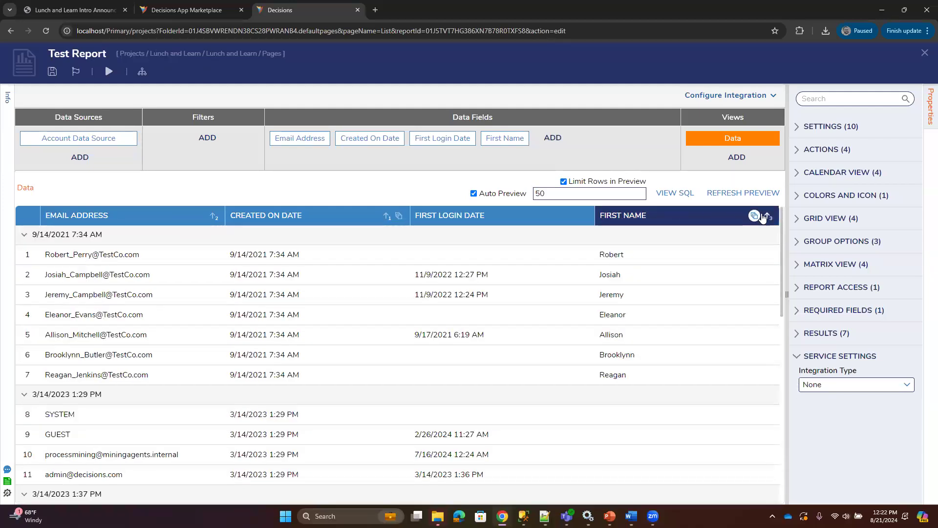
# Step: Group the report by First Name again and update the Lines chart's series from it, checking the Series 1 options
pyautogui.click(761, 215)
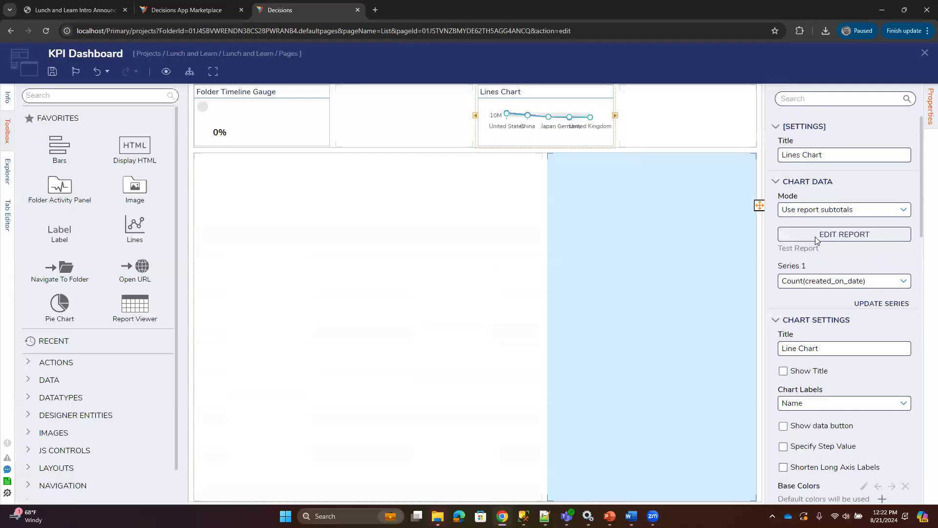
pyautogui.click(876, 306)
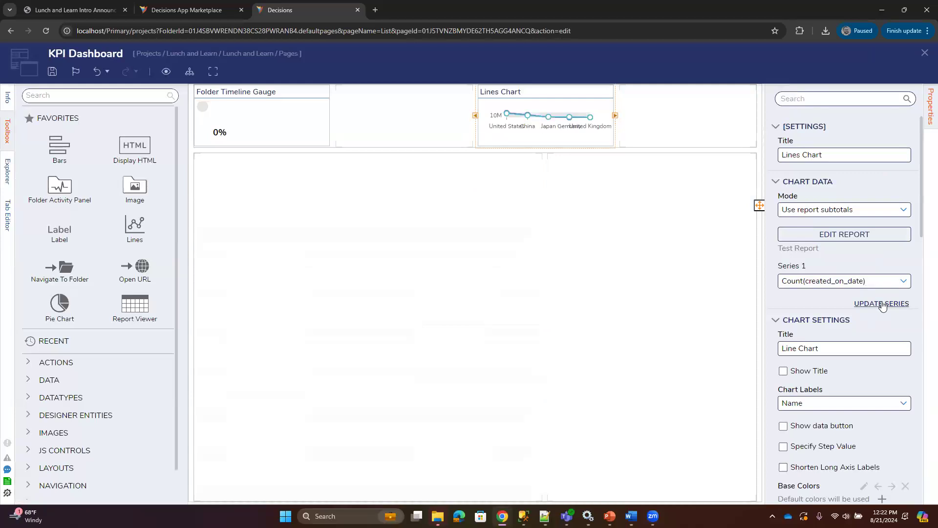
pyautogui.click(905, 281)
# Step: Replace Test Report's First Name grouping with First Login Date, save without notes and close the report
pyautogui.click(856, 234)
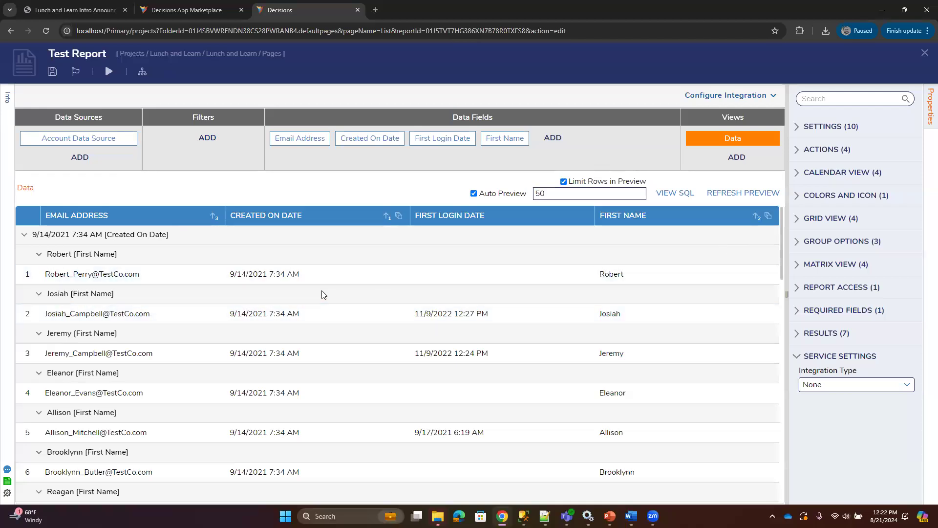
pyautogui.click(769, 216)
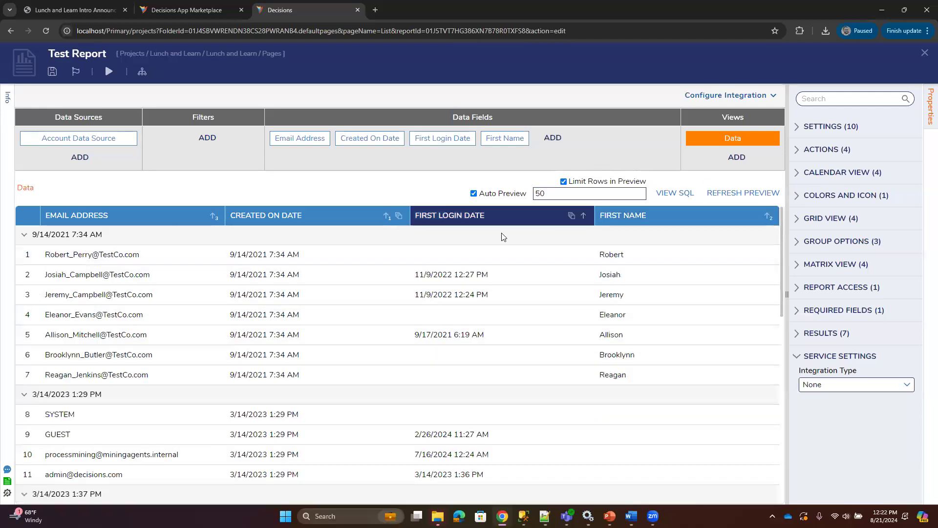
pyautogui.click(571, 215)
pyautogui.click(52, 71)
pyautogui.click(592, 319)
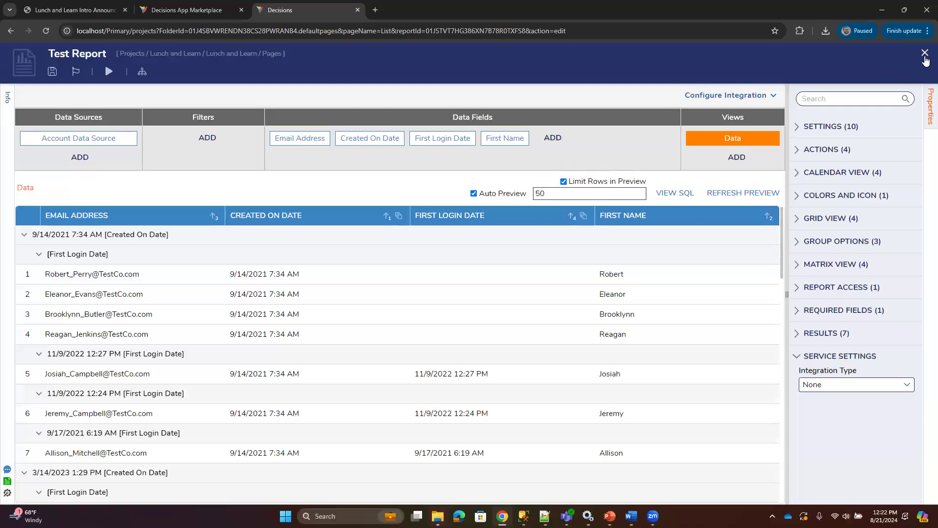
pyautogui.click(925, 54)
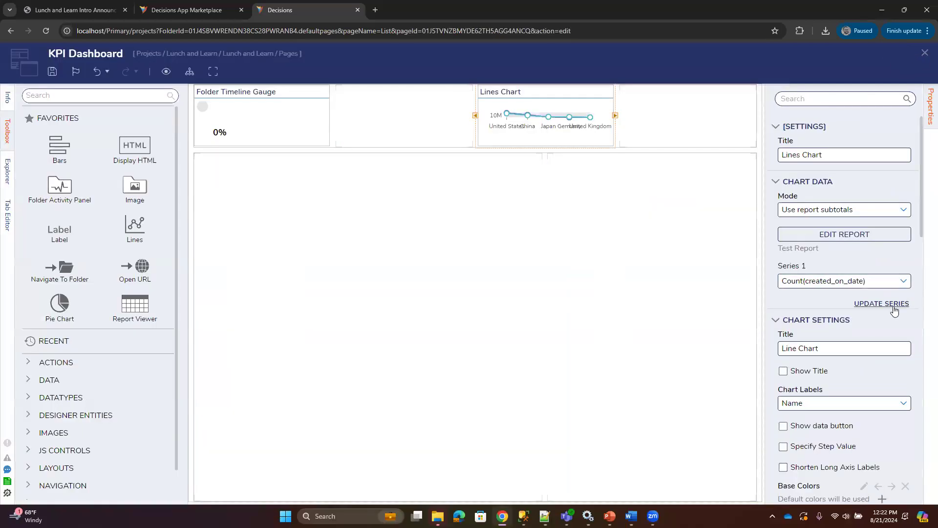
# Step: Set the Lines chart's Series 1 to Count(created_on_date), and close the KPI Dashboard page with its changes saved
pyautogui.click(903, 280)
pyautogui.click(841, 295)
pyautogui.click(925, 54)
pyautogui.click(592, 324)
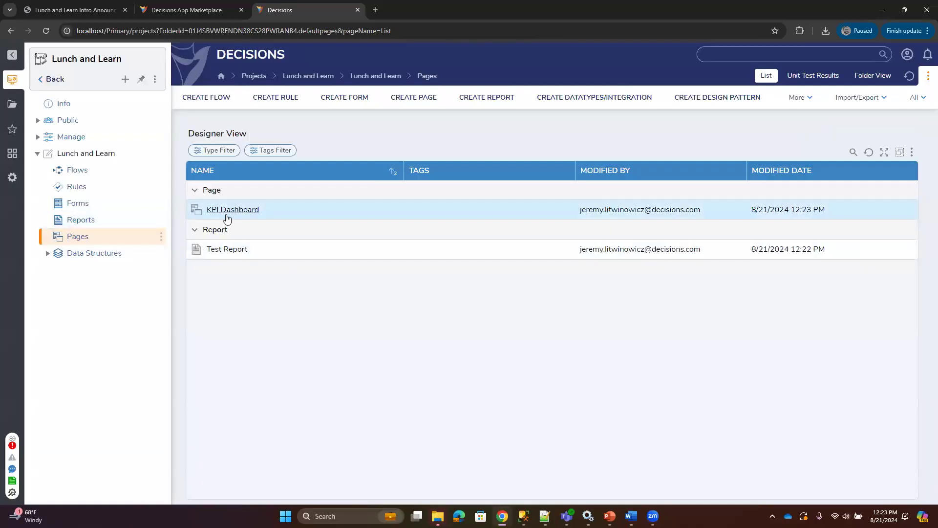
# Step: Reopen the KPI Dashboard page and select the Lines chart to check its Series 1 setting
pyautogui.click(230, 209)
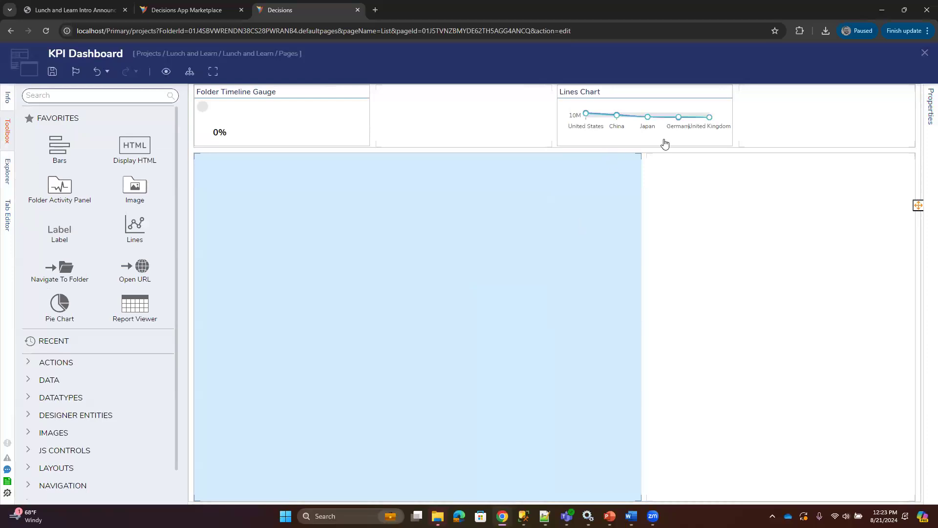
pyautogui.click(665, 142)
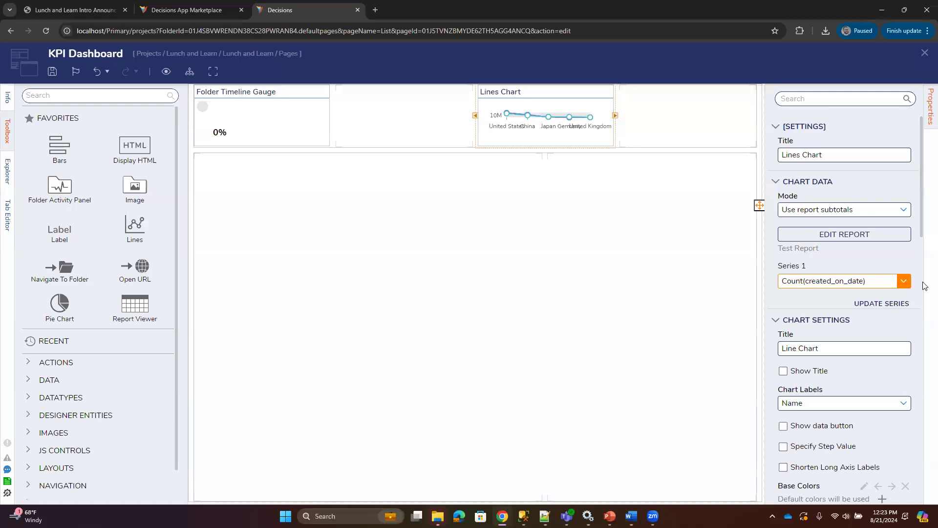
# Step: Move the Lines chart into the cell beside the Folder Timeline Gauge, and open its report's results settings for editing
pyautogui.moveTo(613, 135); pyautogui.dragTo(411, 110)
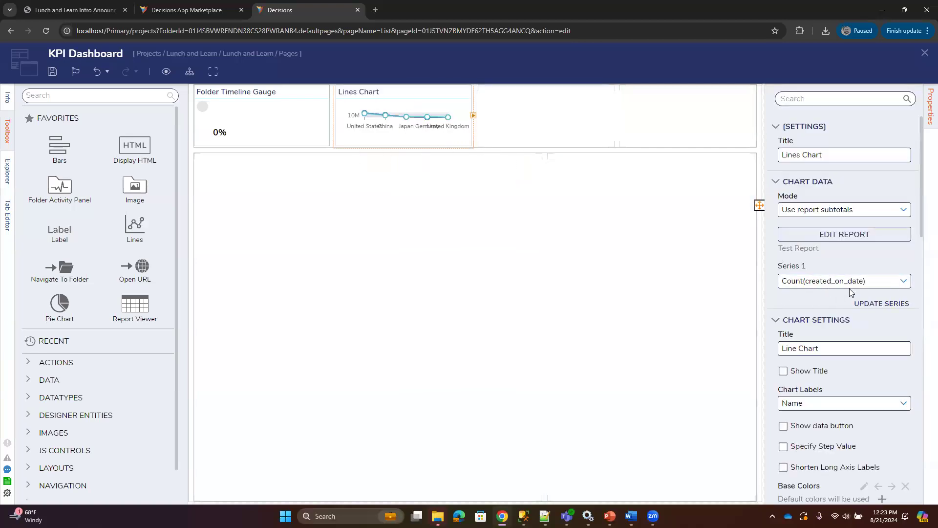
pyautogui.click(844, 234)
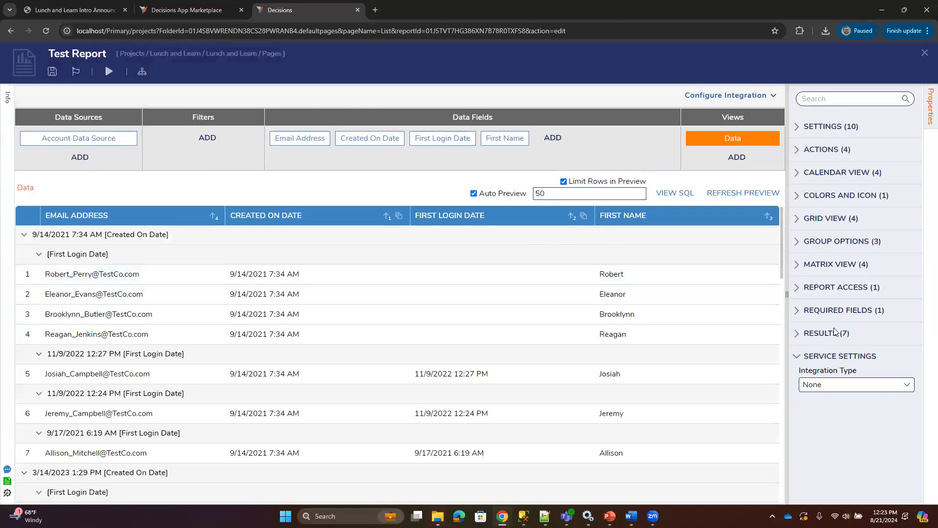
pyautogui.click(800, 337)
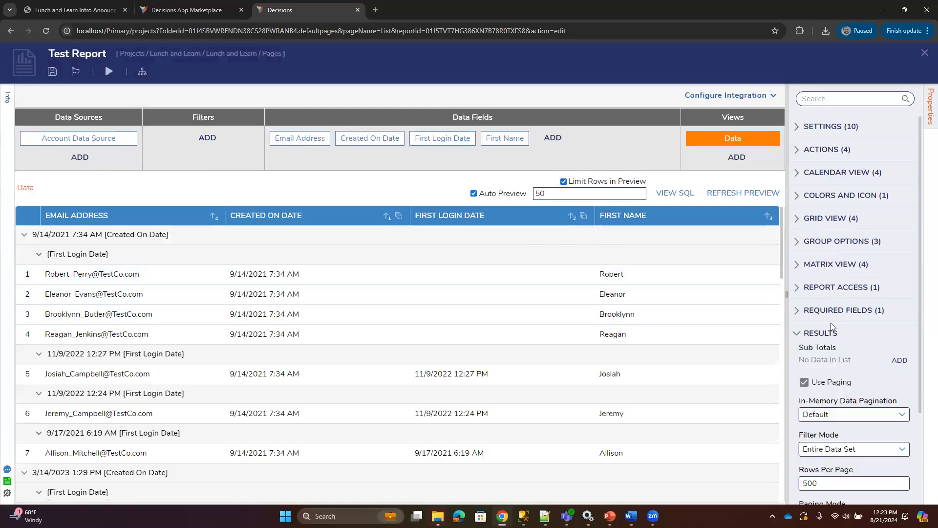
pyautogui.scroll(-2, 853, 314)
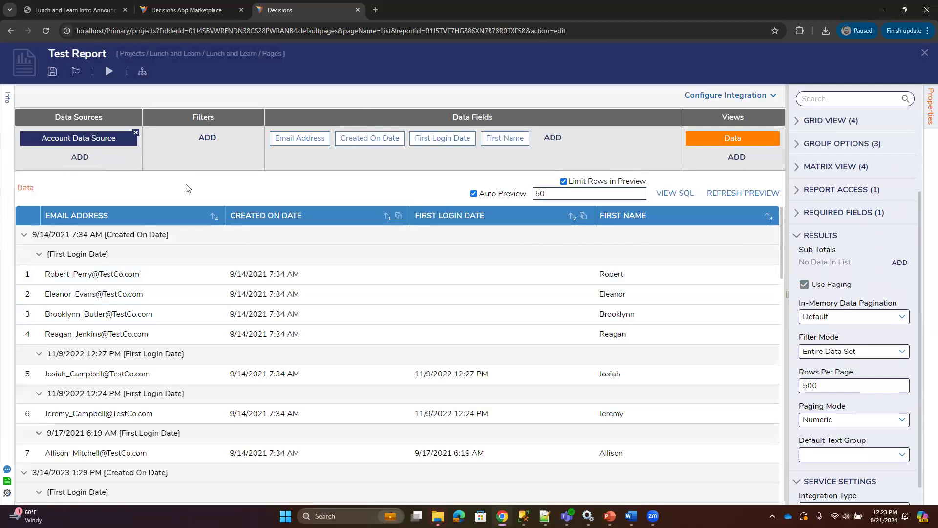
# Step: Start a new subtotal in Test Report and set its field to First Name
pyautogui.click(898, 263)
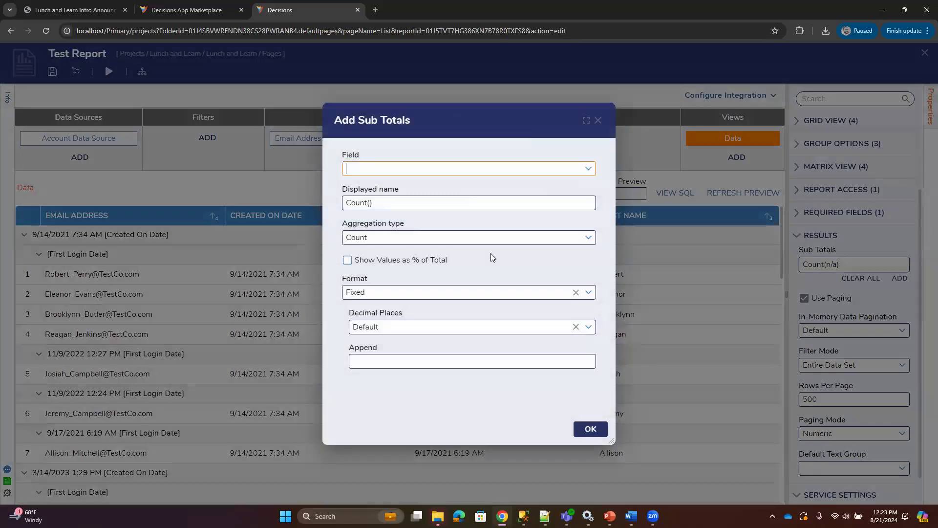
pyautogui.click(589, 168)
pyautogui.scroll(-3, 450, 262)
pyautogui.scroll(-10, 451, 264)
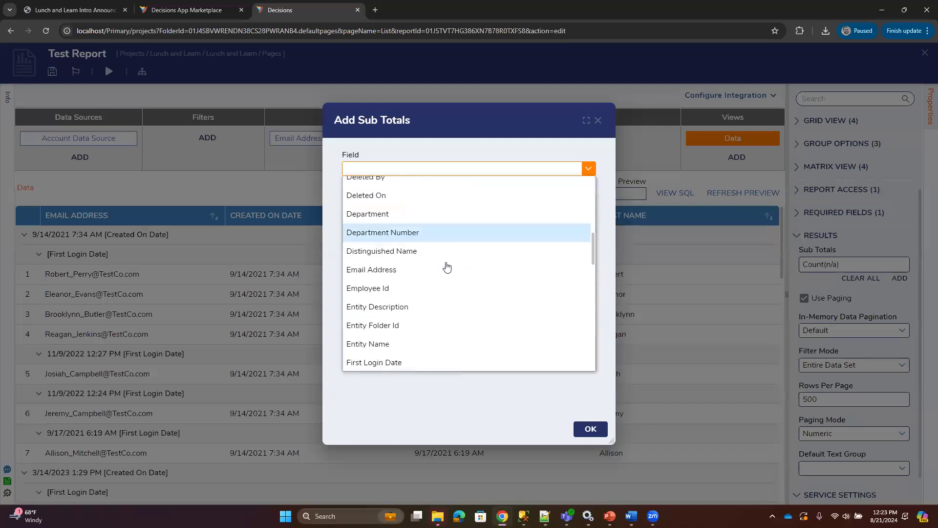
pyautogui.scroll(-2, 452, 269)
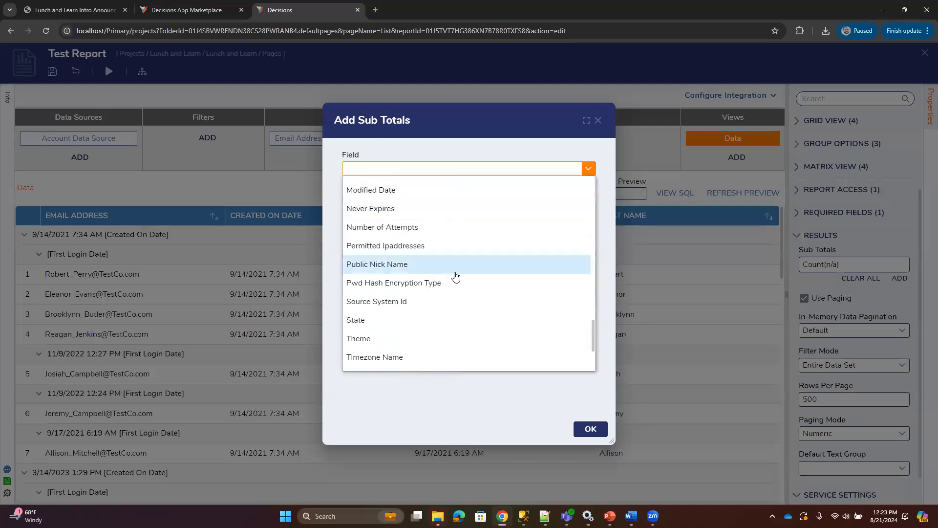
pyautogui.scroll(-2, 450, 282)
pyautogui.scroll(20, 455, 299)
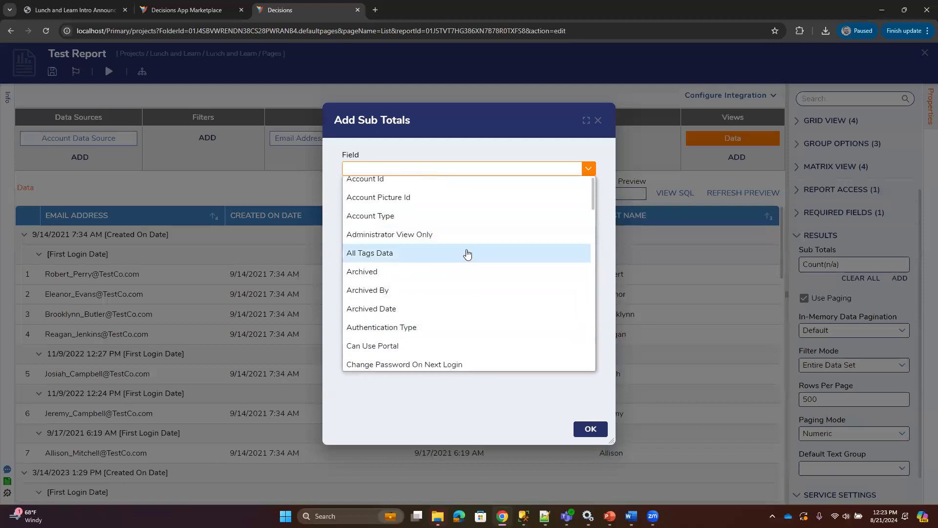
pyautogui.scroll(-3, 419, 271)
pyautogui.scroll(-4, 415, 289)
pyautogui.scroll(1, 430, 302)
pyautogui.scroll(-3, 421, 293)
pyautogui.click(373, 262)
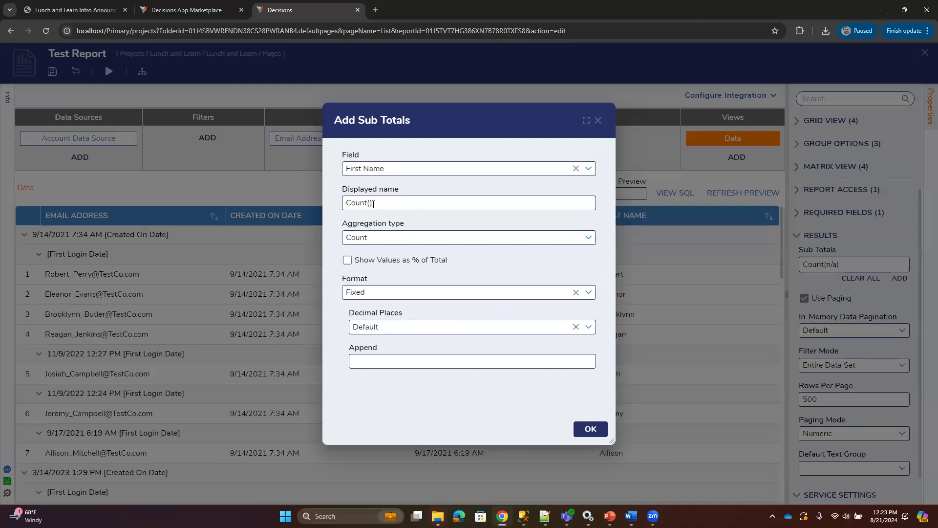
# Step: Add the First Name subtotal with Count as its aggregation type, and save Test Report without notes
pyautogui.moveTo(437, 141); pyautogui.dragTo(483, 119)
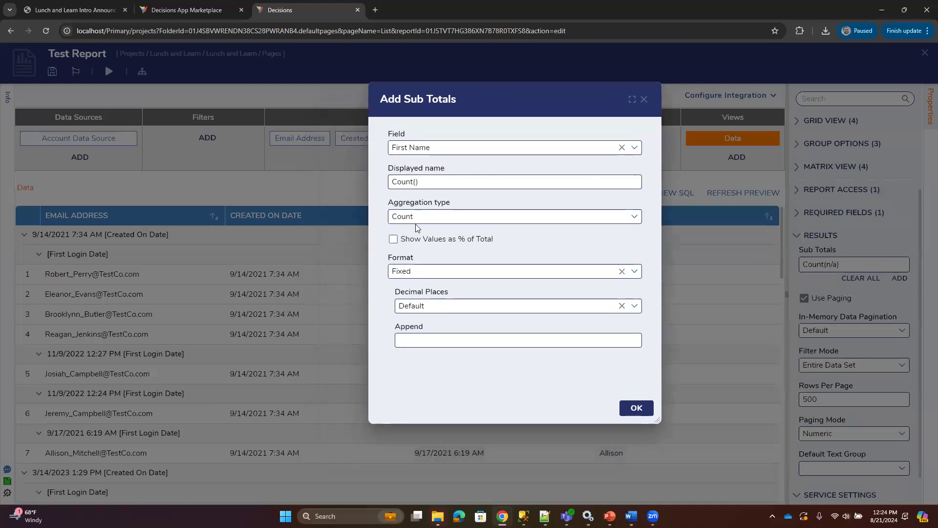
pyautogui.moveTo(402, 216); pyautogui.dragTo(426, 218)
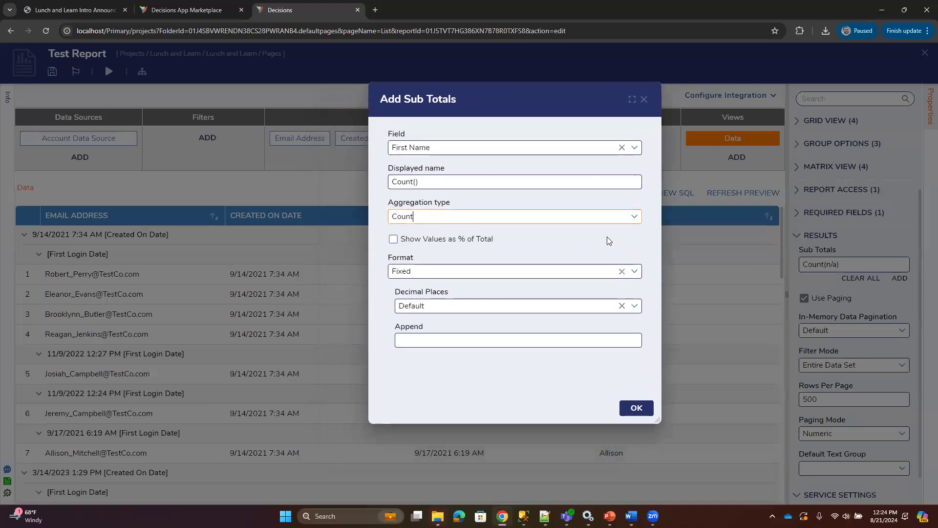
pyautogui.click(633, 218)
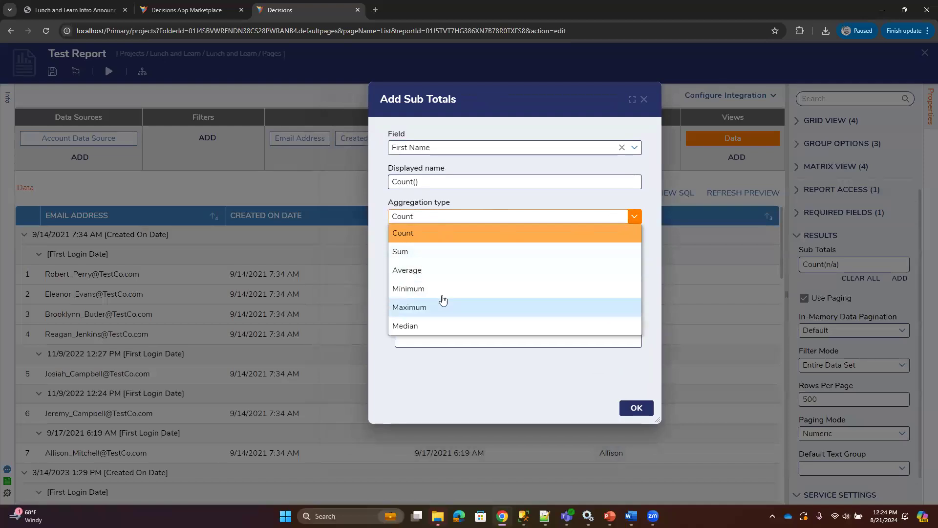
pyautogui.click(620, 217)
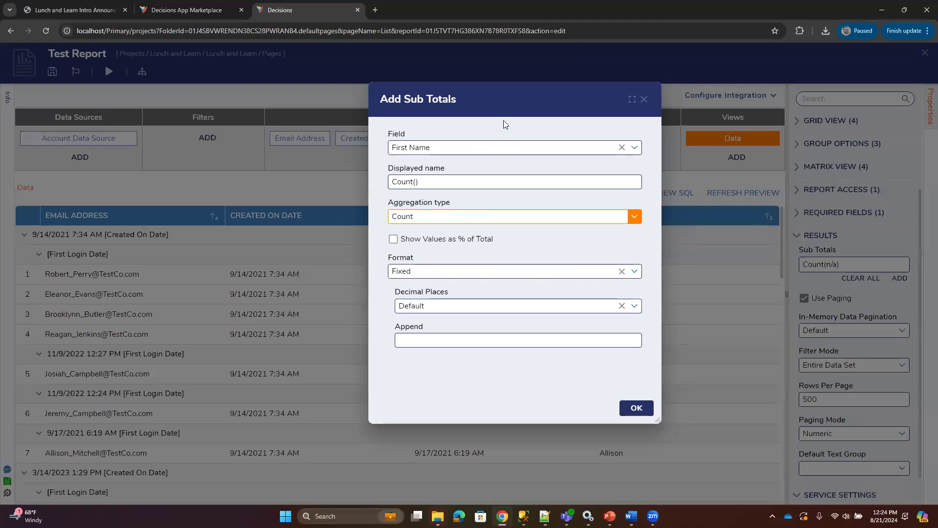
pyautogui.click(631, 417)
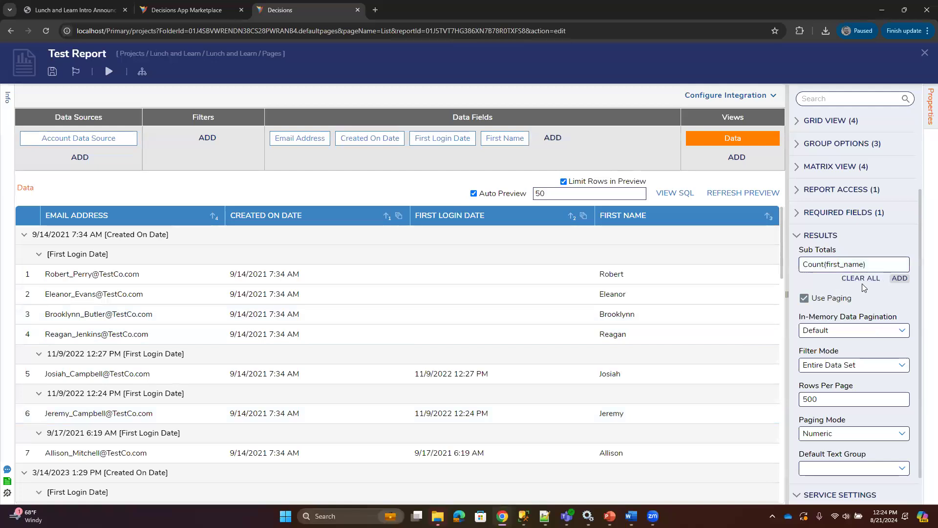
pyautogui.click(52, 71)
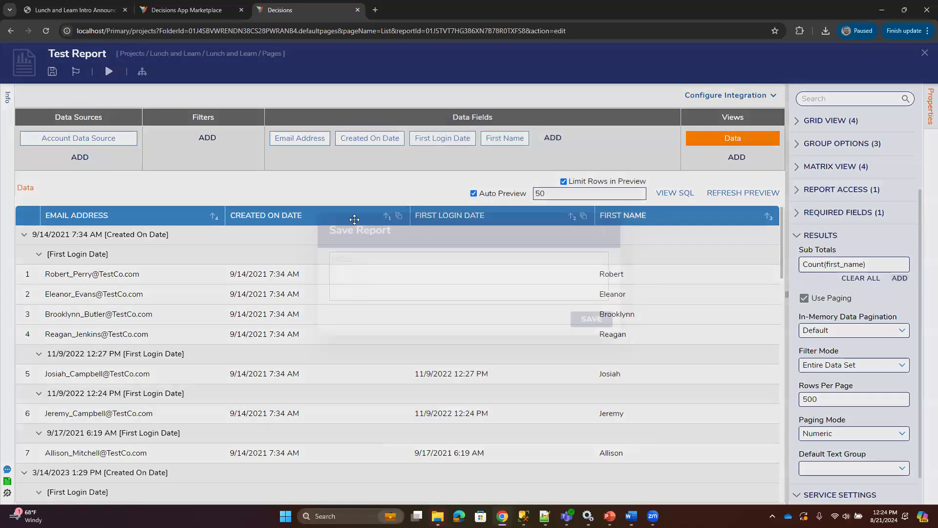
pyautogui.click(603, 327)
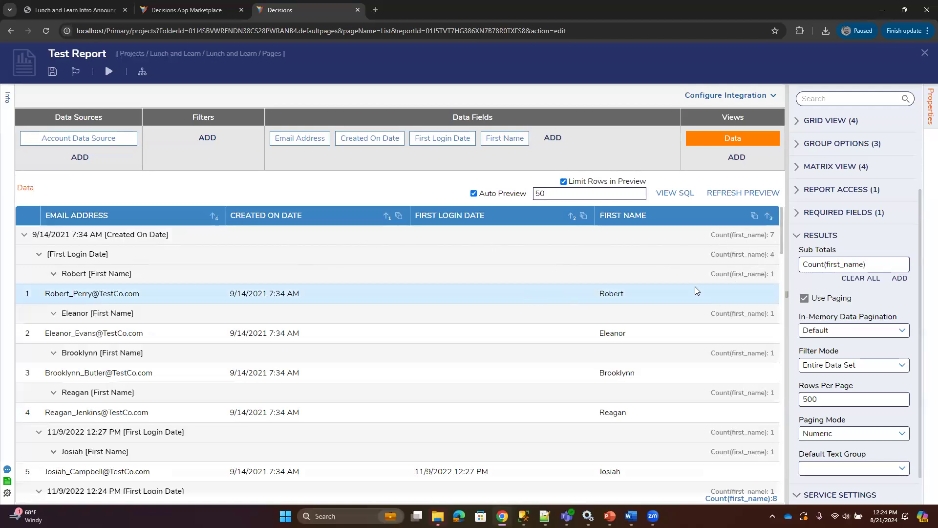
# Step: Check the grouped rows in the Test Report preview and close the report, saving its changes
pyautogui.scroll(-2, 770, 310)
pyautogui.scroll(-10, 770, 310)
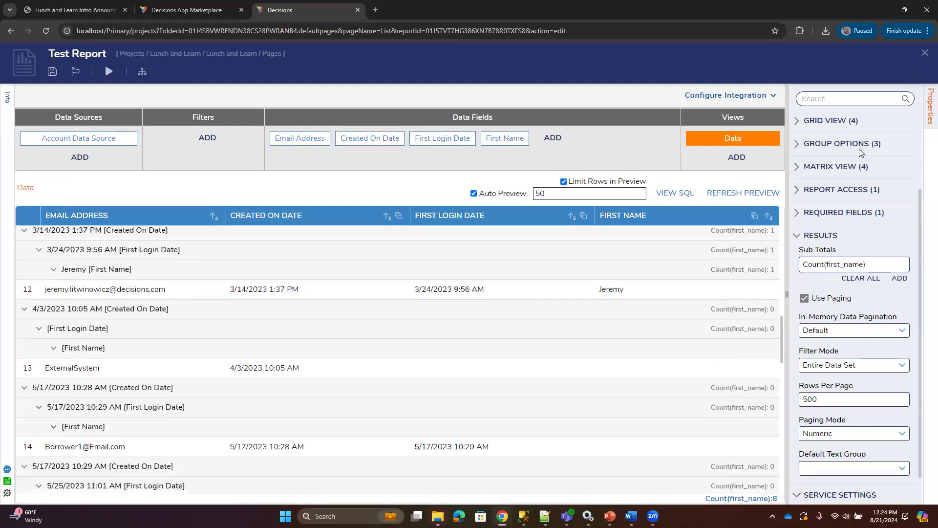
pyautogui.click(925, 53)
pyautogui.click(592, 327)
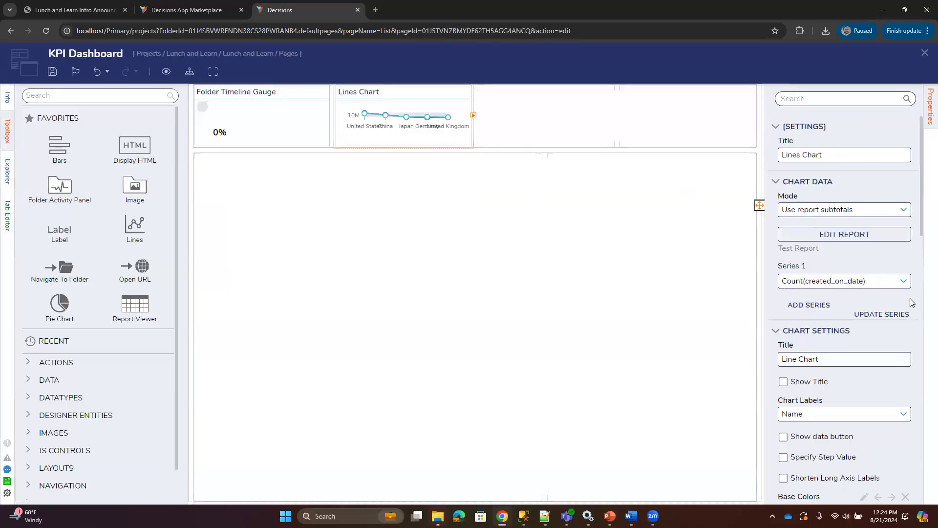
# Step: Add Count(first_name) as the second series of the Lines Chart and preview the KPI Dashboard page
pyautogui.click(819, 307)
pyautogui.click(907, 330)
pyautogui.click(845, 345)
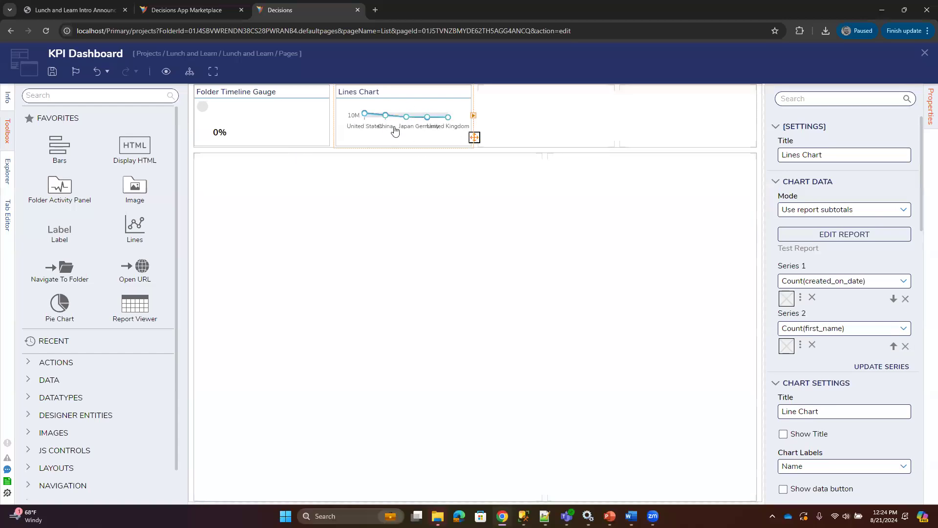
pyautogui.click(166, 71)
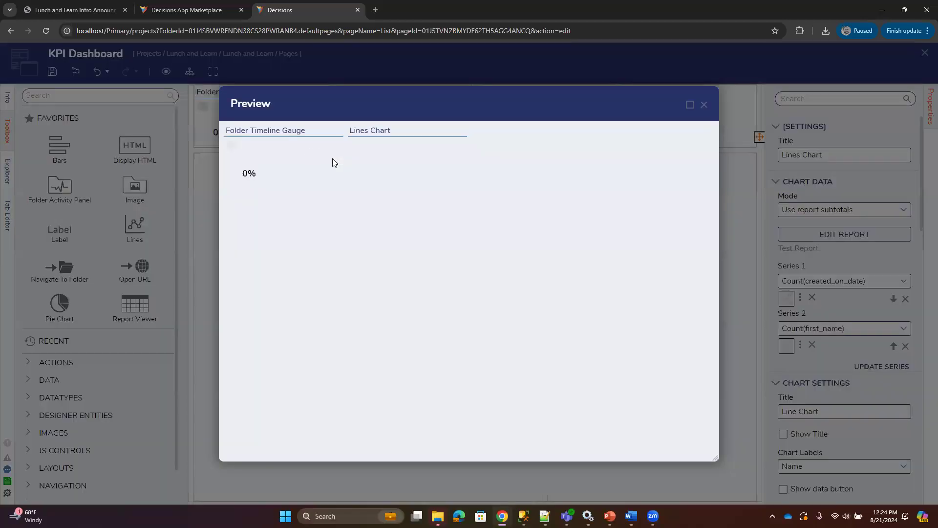
pyautogui.click(704, 105)
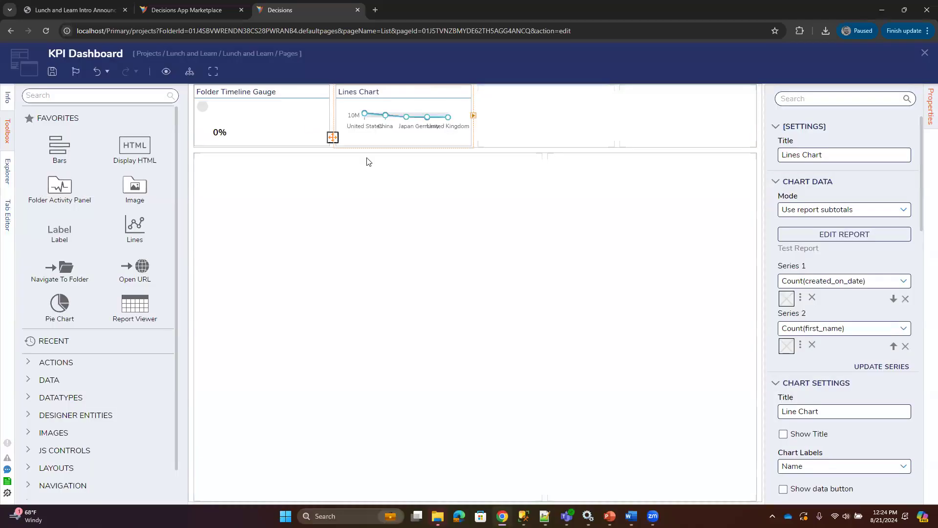
# Step: Review both series subtotals of the Lines Chart and close the KPI Dashboard, saving its changes
pyautogui.click(868, 280)
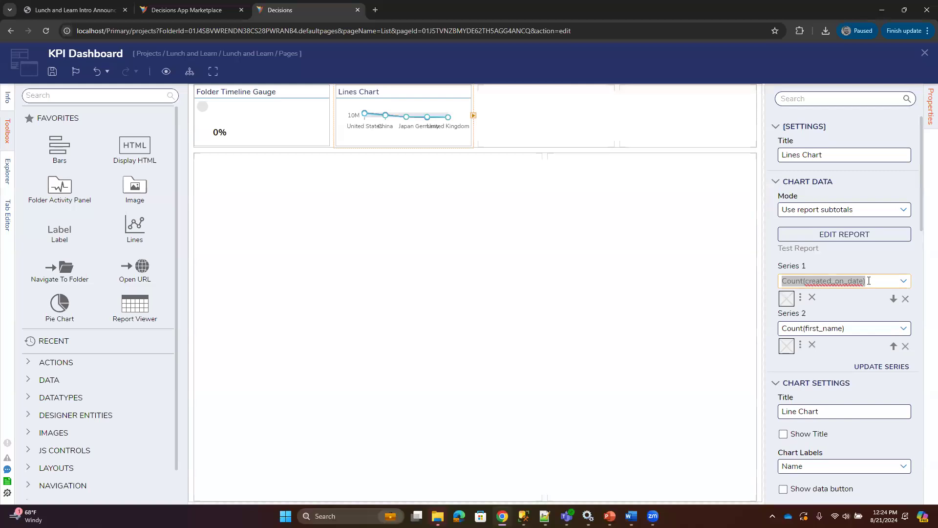
pyautogui.click(812, 329)
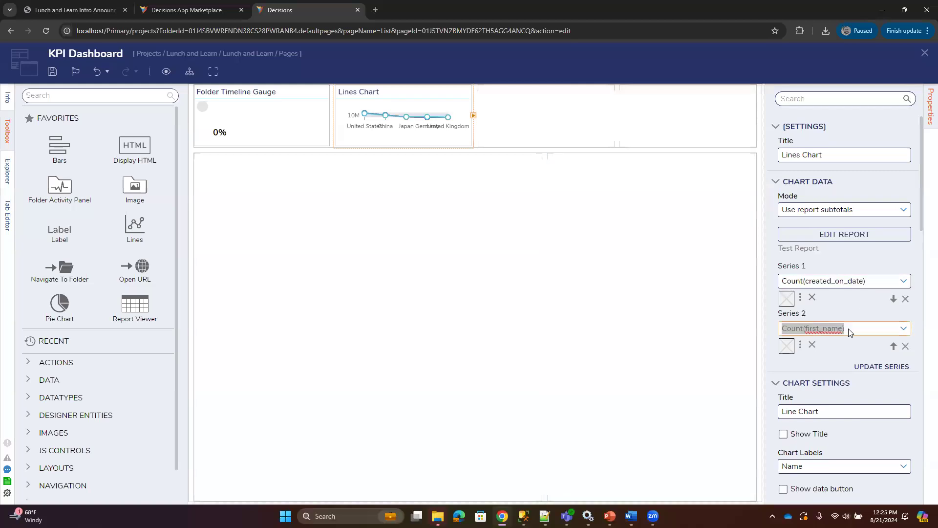
pyautogui.click(851, 332)
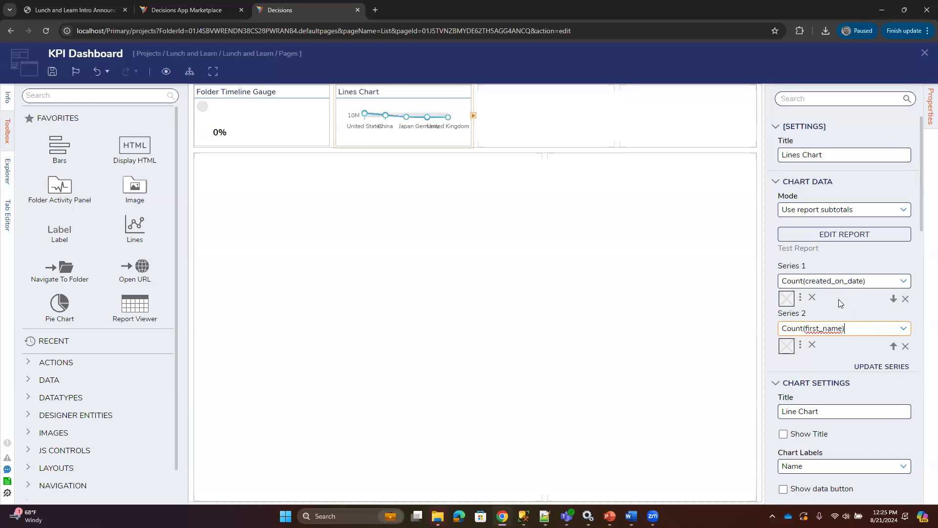
pyautogui.moveTo(864, 282); pyautogui.dragTo(775, 293)
pyautogui.moveTo(856, 333); pyautogui.dragTo(781, 329)
pyautogui.click(862, 329)
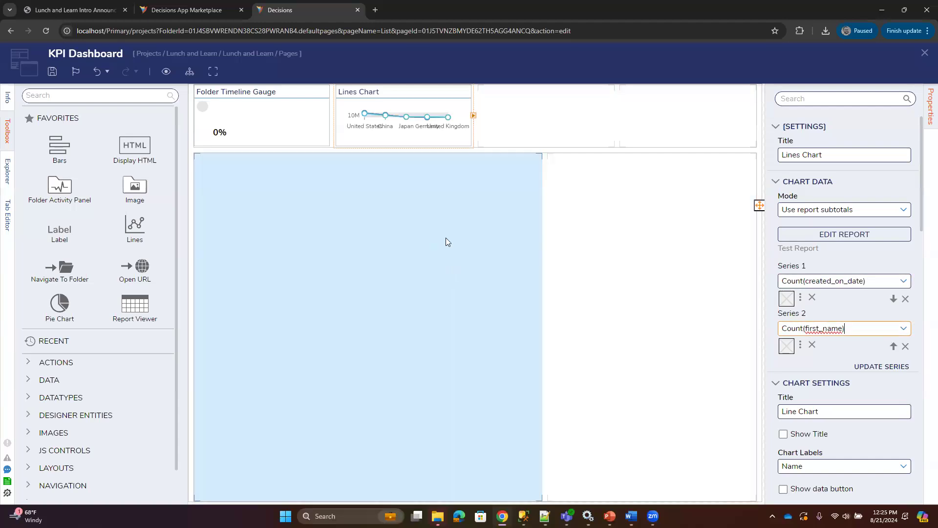
pyautogui.click(925, 52)
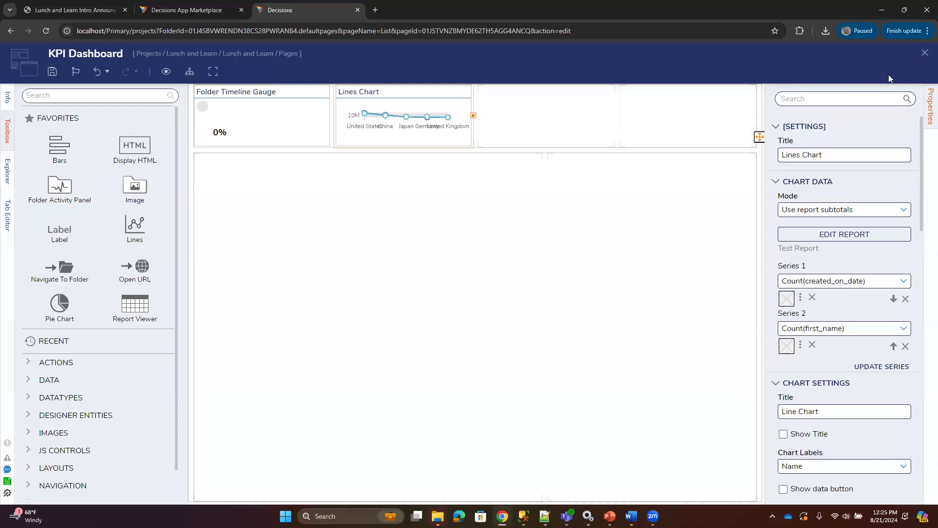
pyautogui.click(599, 328)
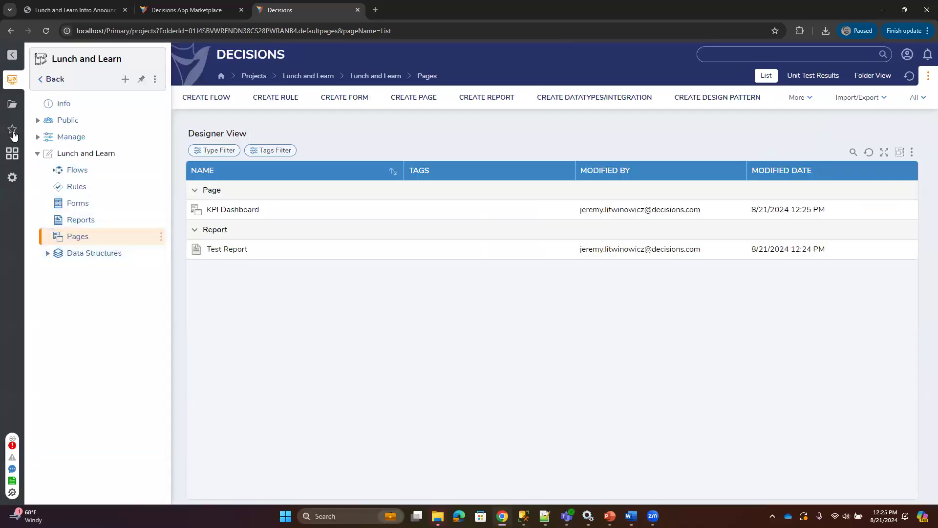
# Step: Open the Pages folder of the Sprint 6 Financial Lending project under My Projects
pyautogui.click(12, 104)
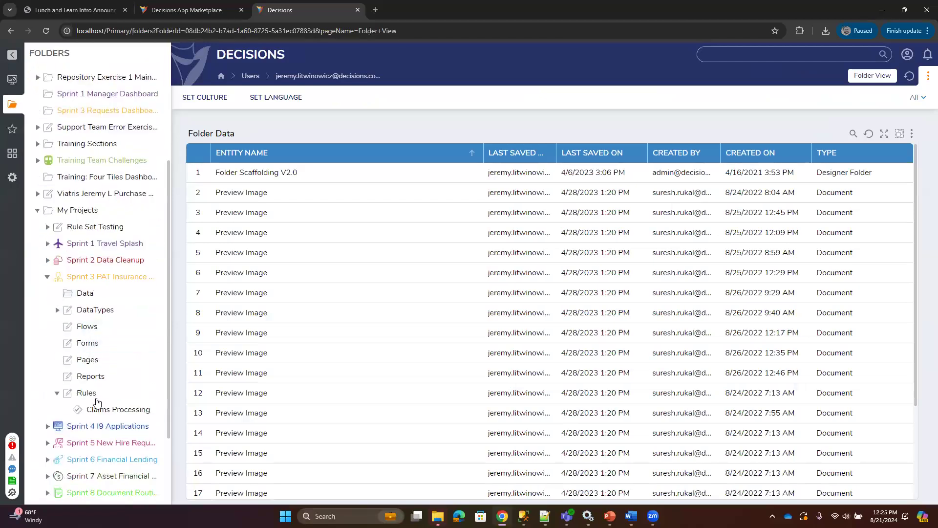
pyautogui.scroll(-3, 96, 402)
pyautogui.click(100, 347)
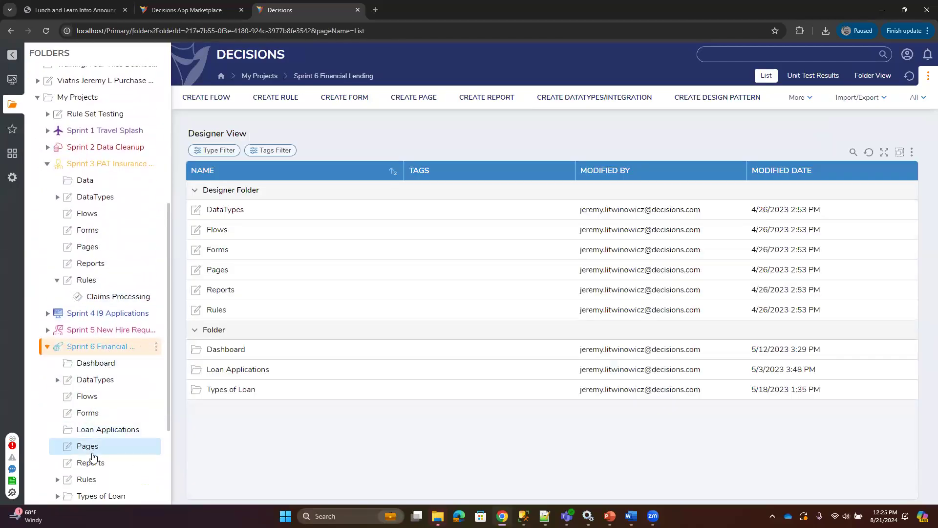
pyautogui.click(88, 446)
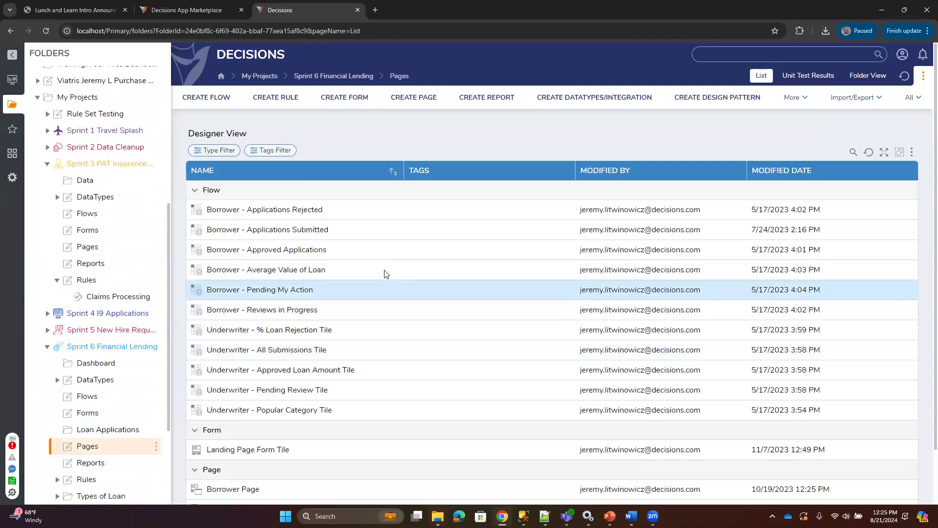
# Step: Open the Loan Officer Dashboard page, preview it with its average loan chart selected, and close it
pyautogui.scroll(-1, 372, 267)
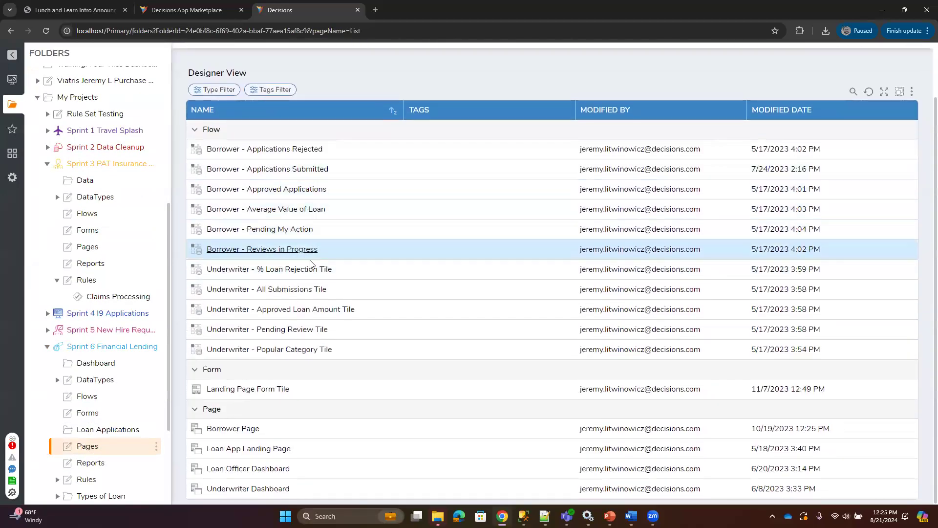
pyautogui.click(249, 469)
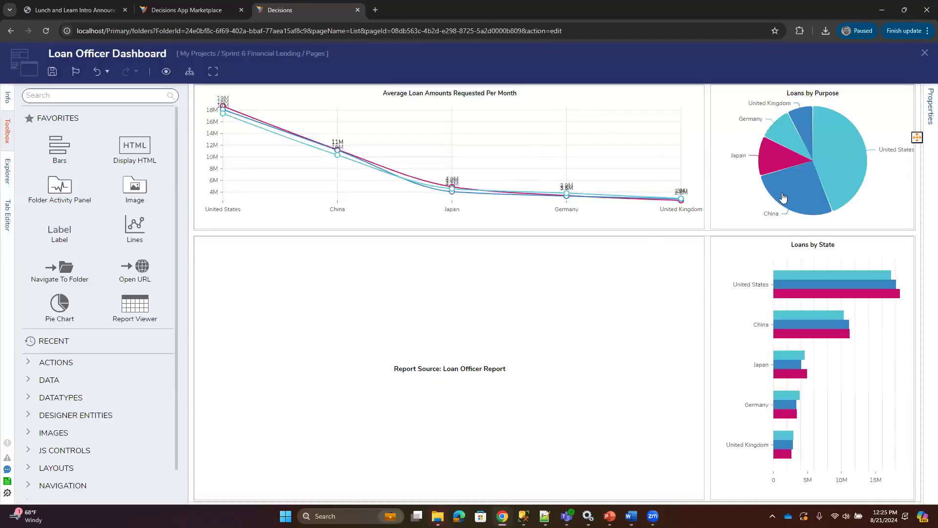
pyautogui.click(597, 192)
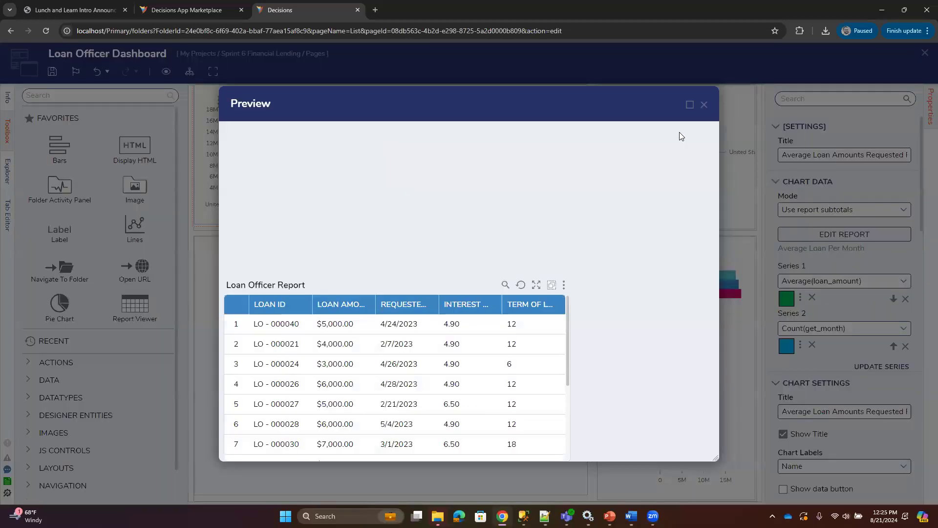
pyautogui.click(704, 105)
pyautogui.click(924, 54)
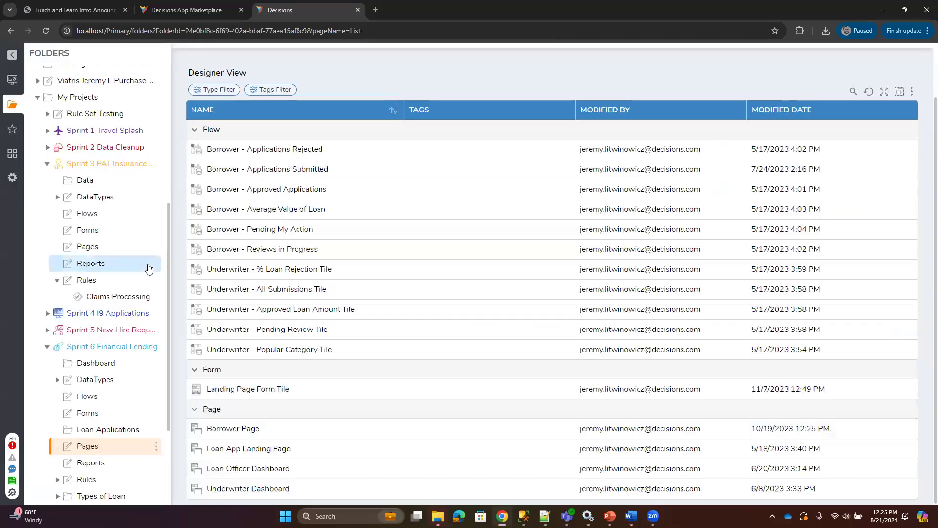
# Step: View the live dashboard of the Automotive folder under Types of Loan in Sprint 6 Financial Lending
pyautogui.scroll(-1, 93, 342)
pyautogui.click(95, 397)
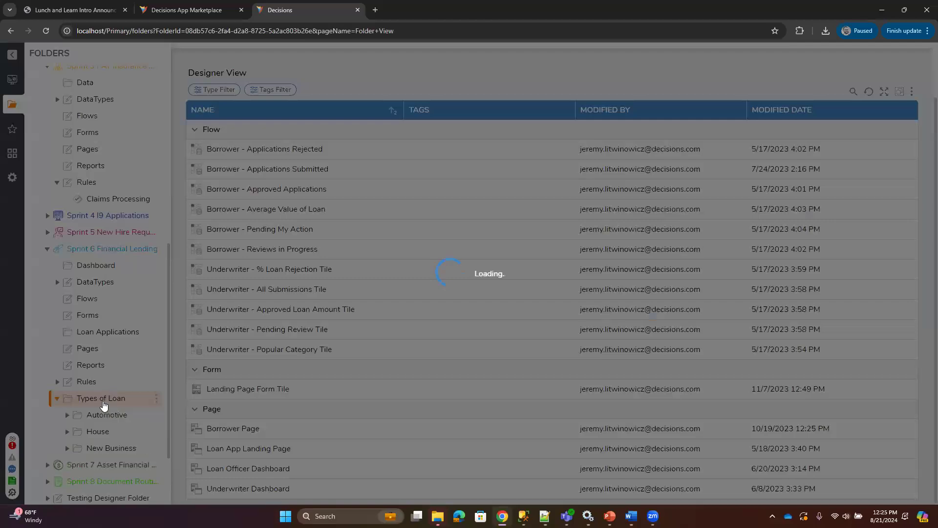
pyautogui.click(103, 418)
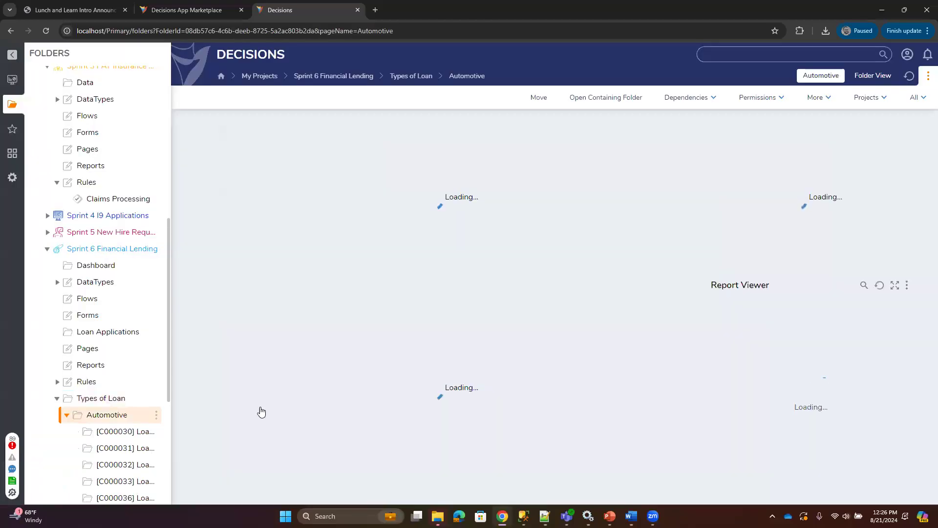
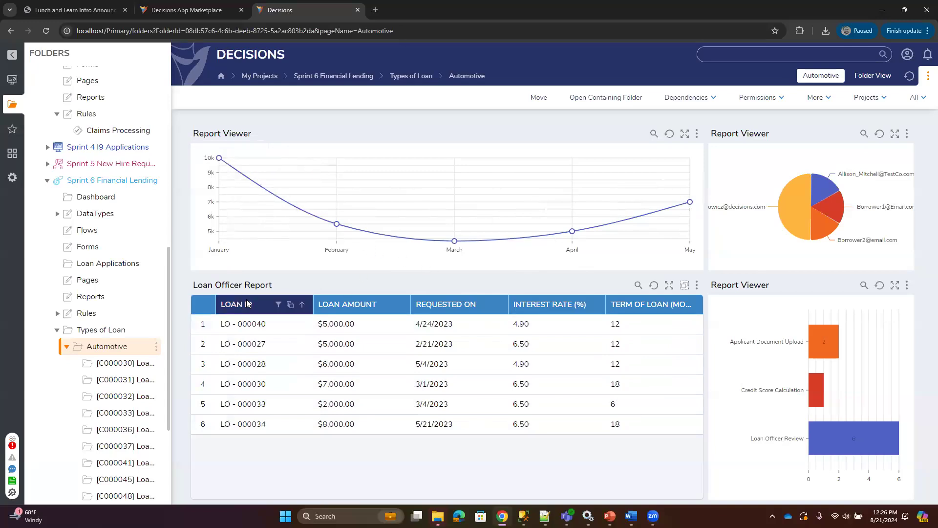
# Step: Reopen the Loan Officer Dashboard from the project's Pages folder and examine the two series of the Average Loan Amounts Requested Per Month chart
pyautogui.click(91, 281)
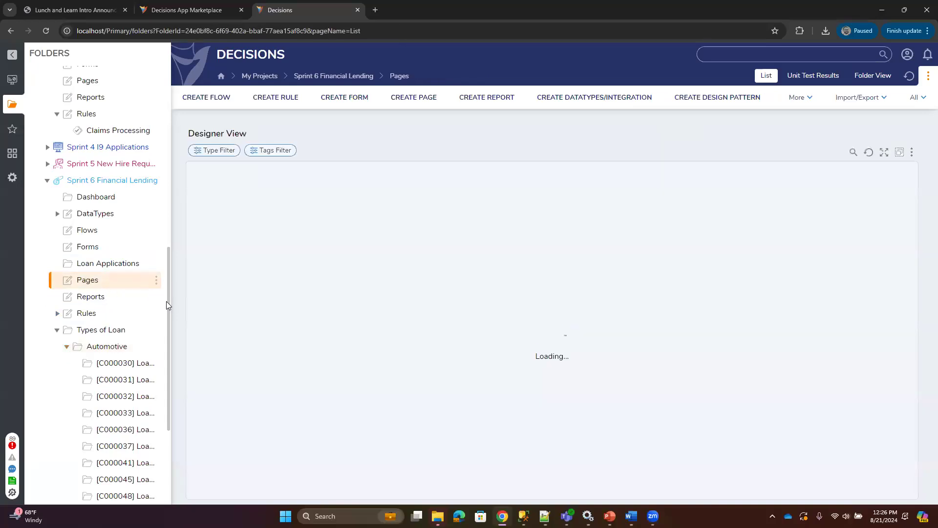
pyautogui.scroll(-2, 273, 452)
pyautogui.click(240, 467)
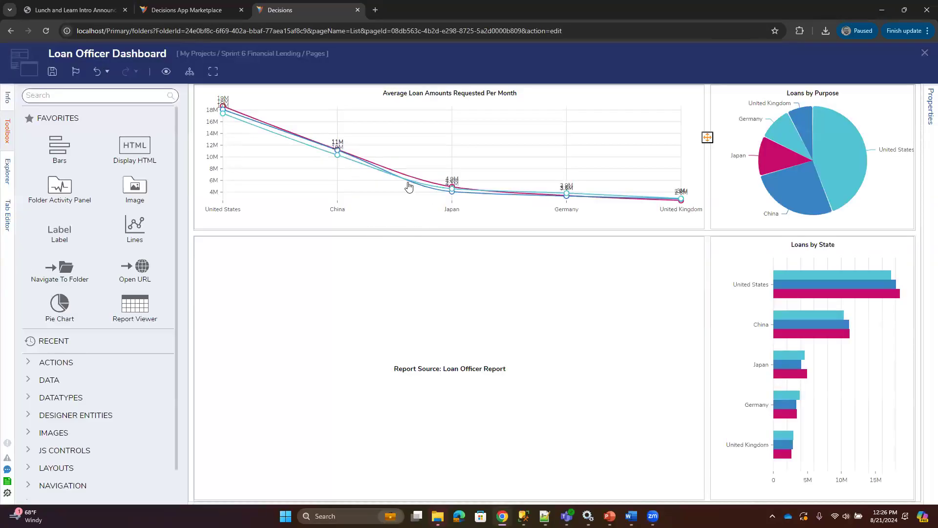
pyautogui.click(409, 187)
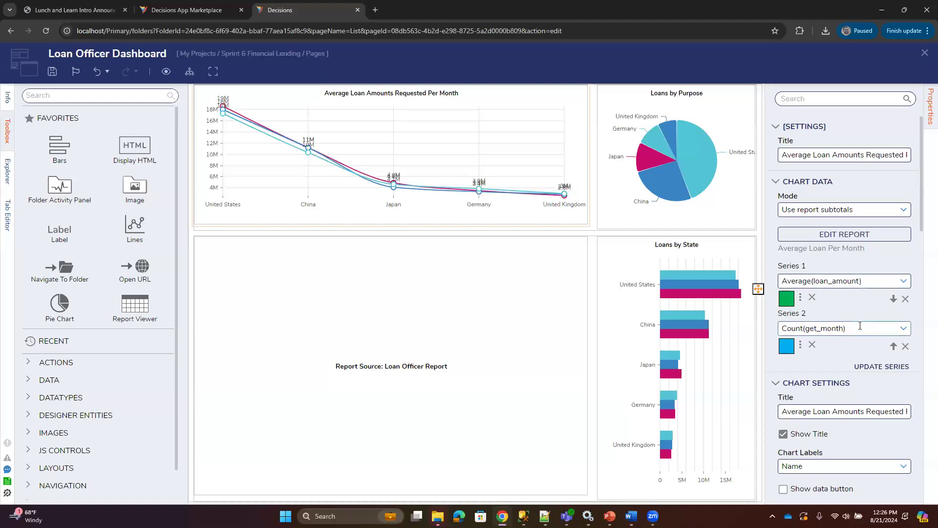
pyautogui.tripleClick(835, 328)
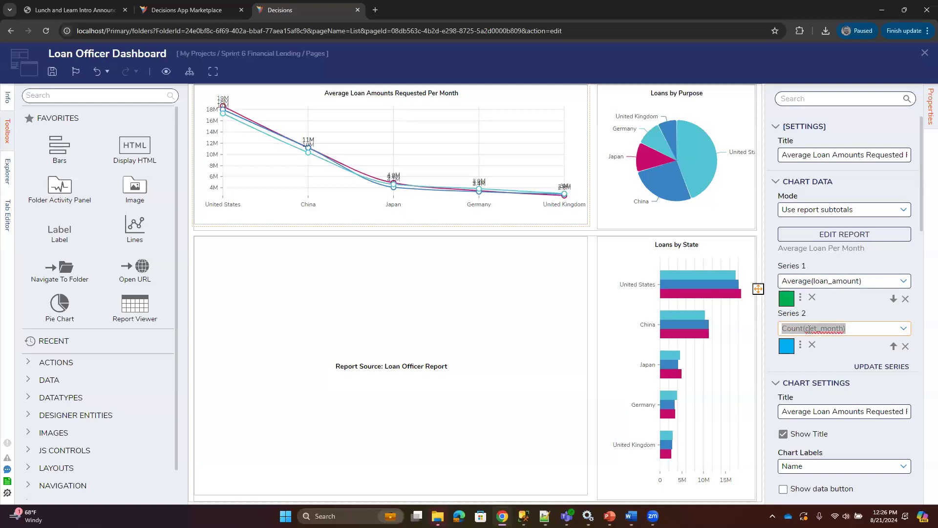
pyautogui.moveTo(846, 328); pyautogui.dragTo(780, 333)
pyautogui.click(870, 282)
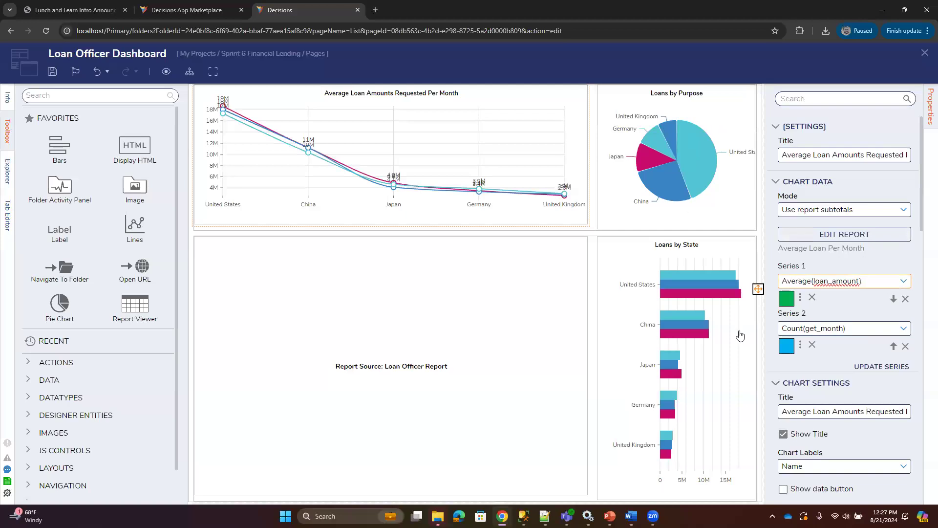
# Step: Compare the series subtotals used by the Loans by Purpose pie chart and the Loans by State bar chart
pyautogui.click(694, 184)
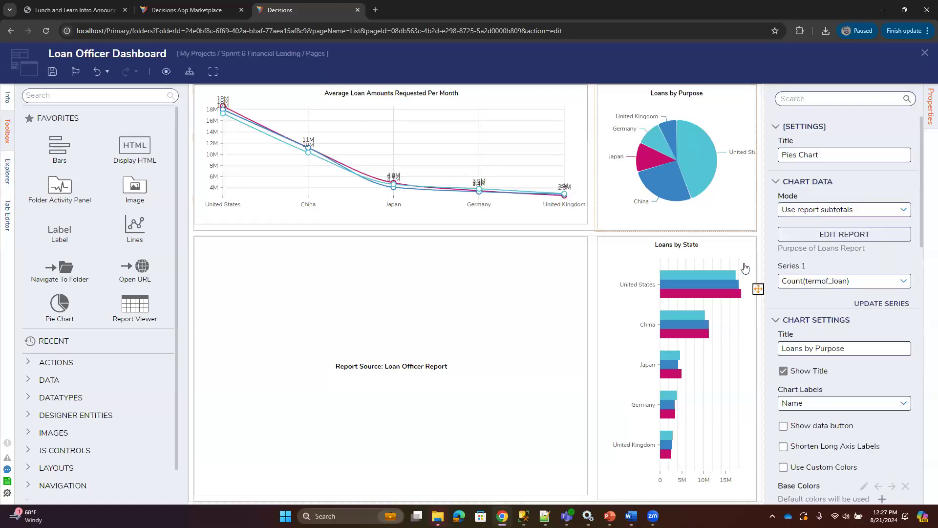
pyautogui.click(692, 327)
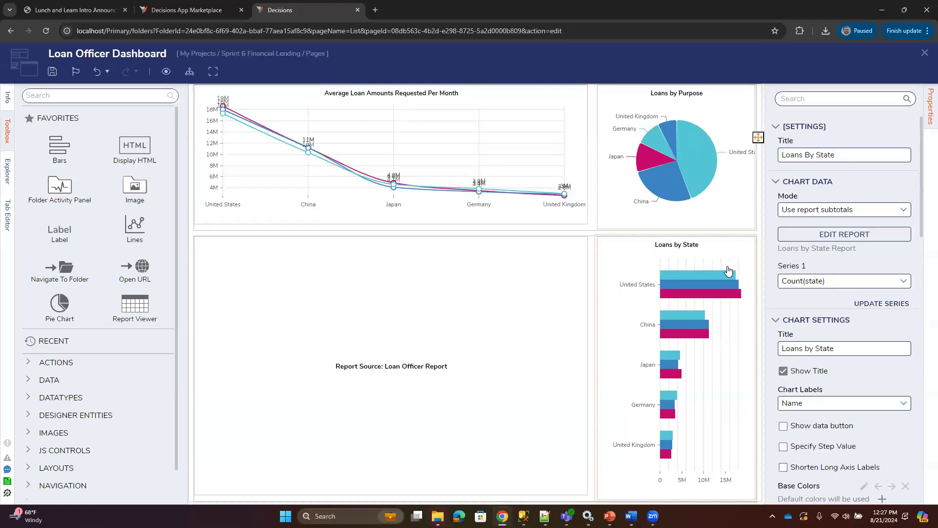
pyautogui.click(825, 280)
pyautogui.click(838, 278)
pyautogui.click(683, 178)
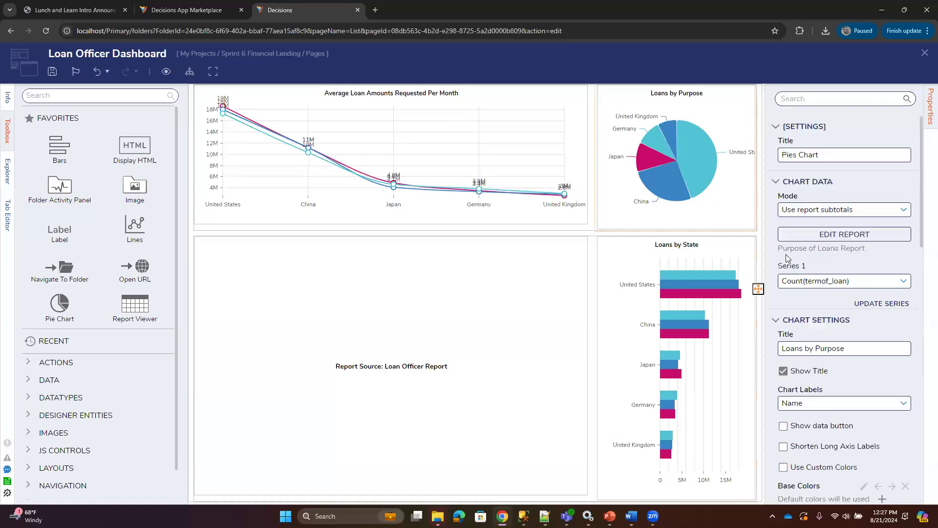
pyautogui.click(870, 282)
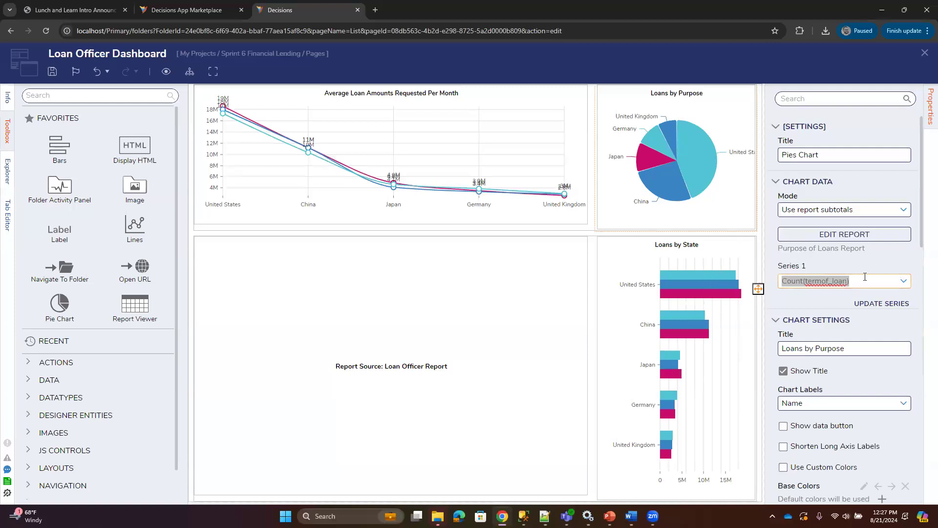
# Step: Open the source report of the Average Loan Amounts Requested Per Month chart and inspect its results settings for subtotals
pyautogui.click(476, 201)
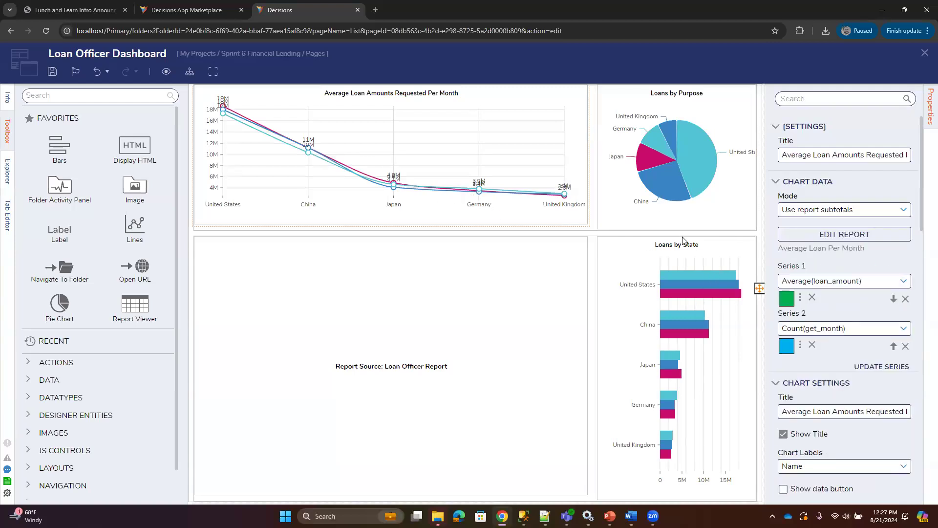
pyautogui.click(825, 236)
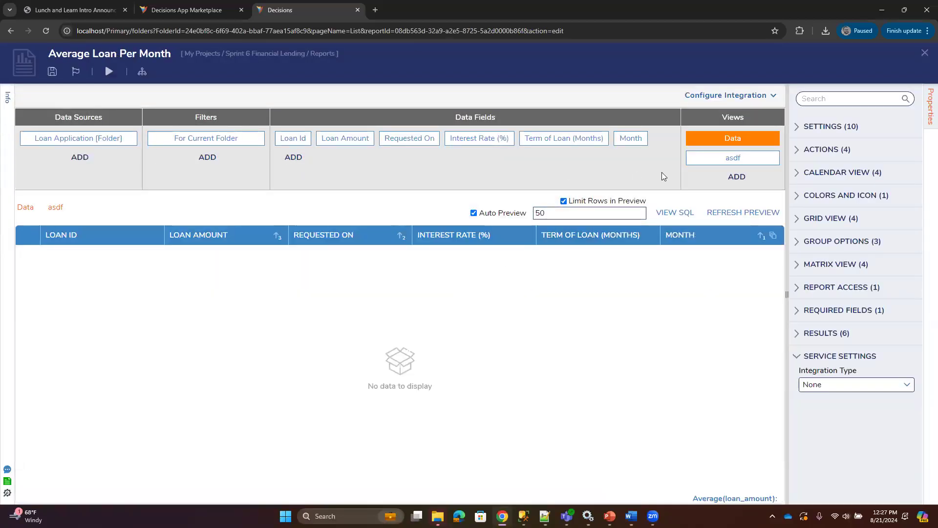
pyautogui.click(795, 334)
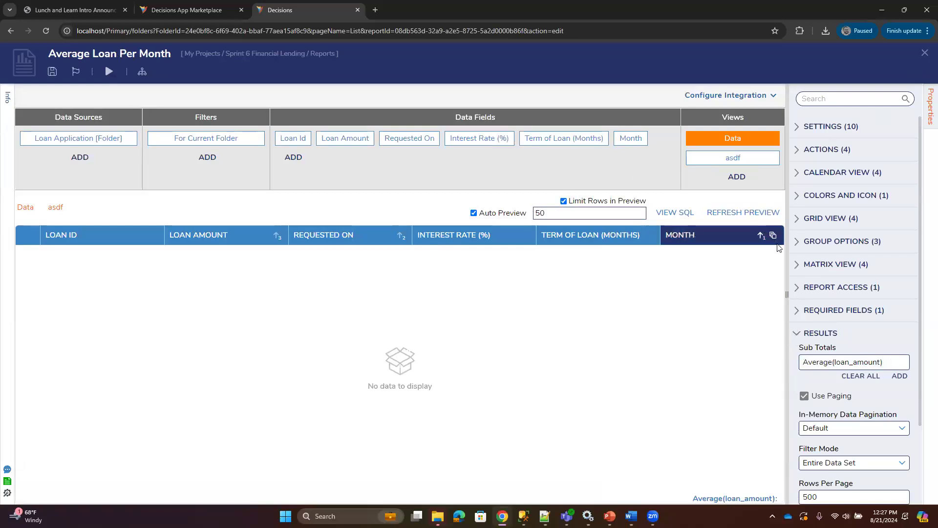
# Step: Close the report and the Loan Officer Dashboard designer without saving changes
pyautogui.click(925, 54)
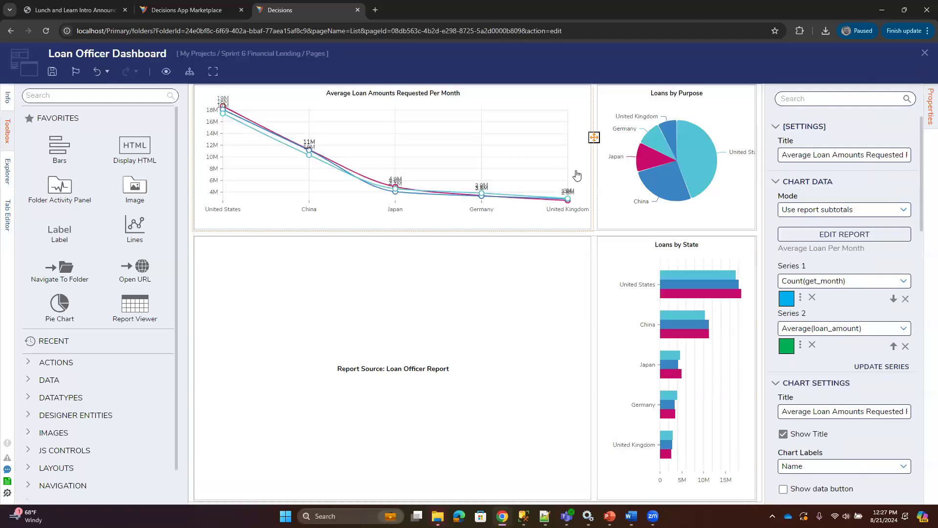
pyautogui.click(925, 53)
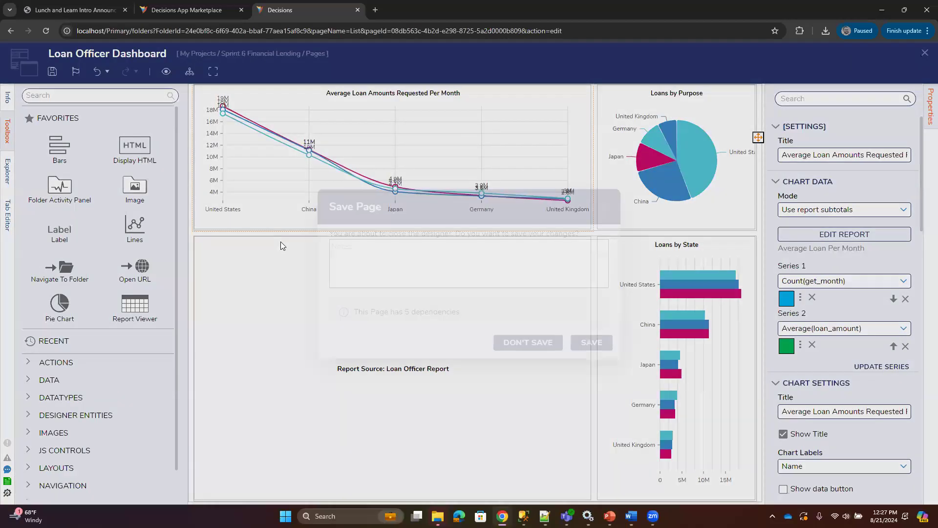
pyautogui.click(528, 342)
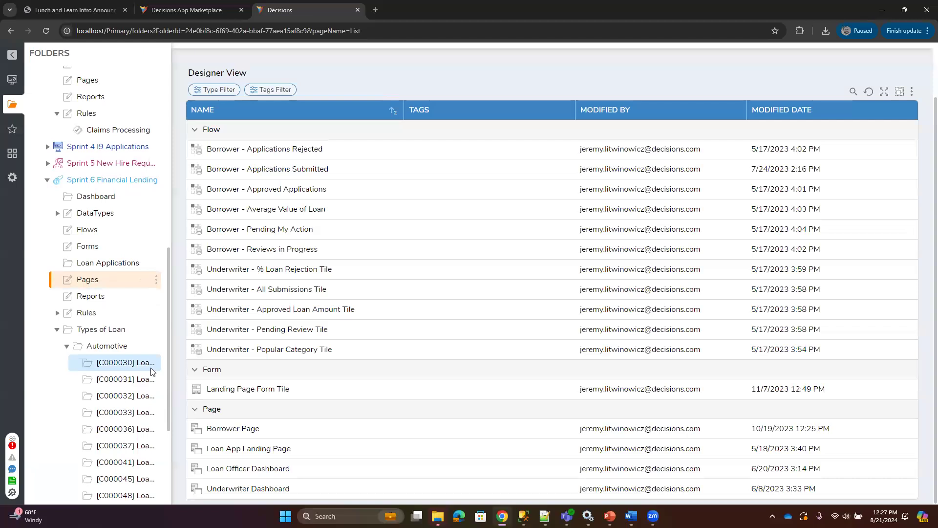
# Step: Open the Average Loan Per Month report from the Reports folder of Sprint 6 Financial Lending
pyautogui.scroll(-3, 152, 372)
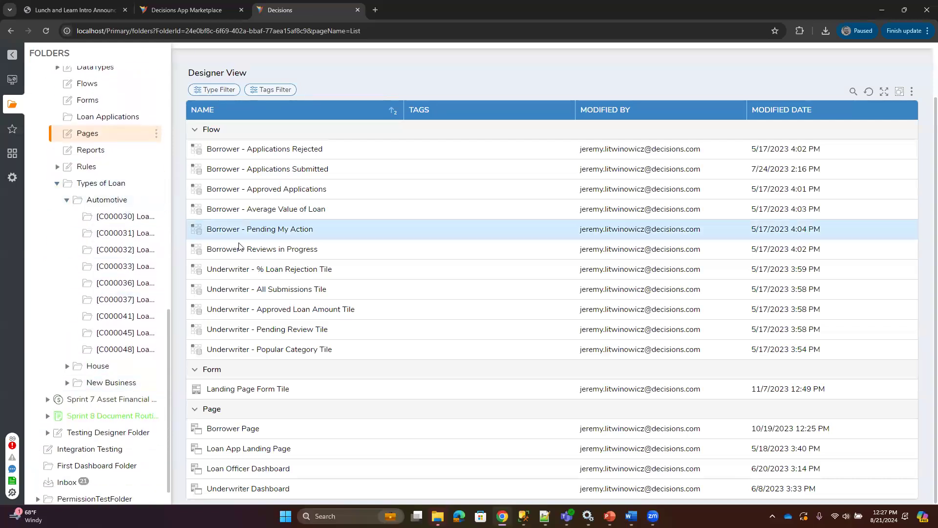
pyautogui.click(92, 150)
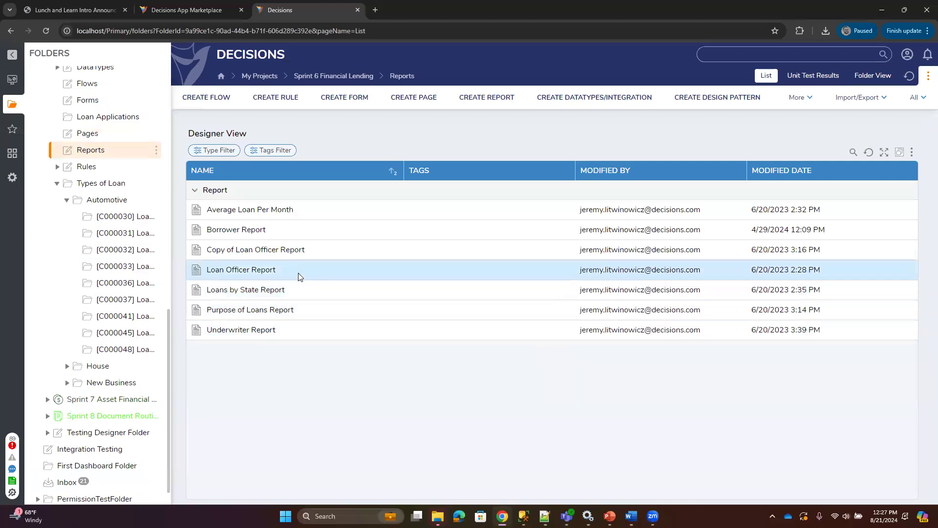
pyautogui.click(251, 210)
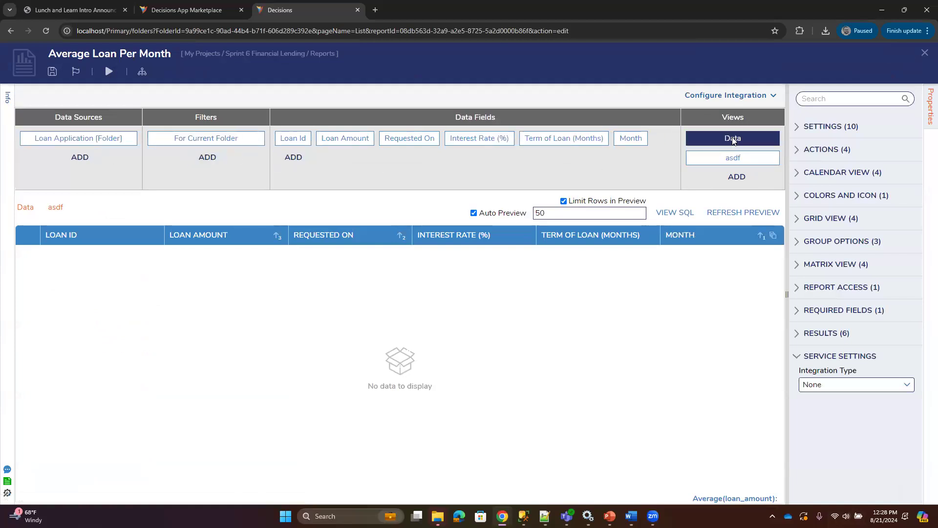
# Step: Compare the report's Data and asdf views and look through the chart types available for a new view
pyautogui.click(732, 158)
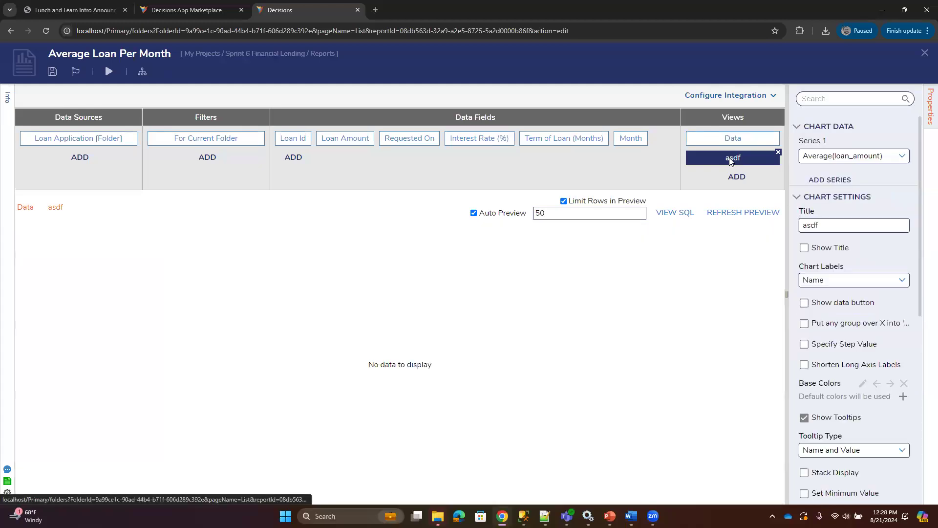
pyautogui.click(738, 177)
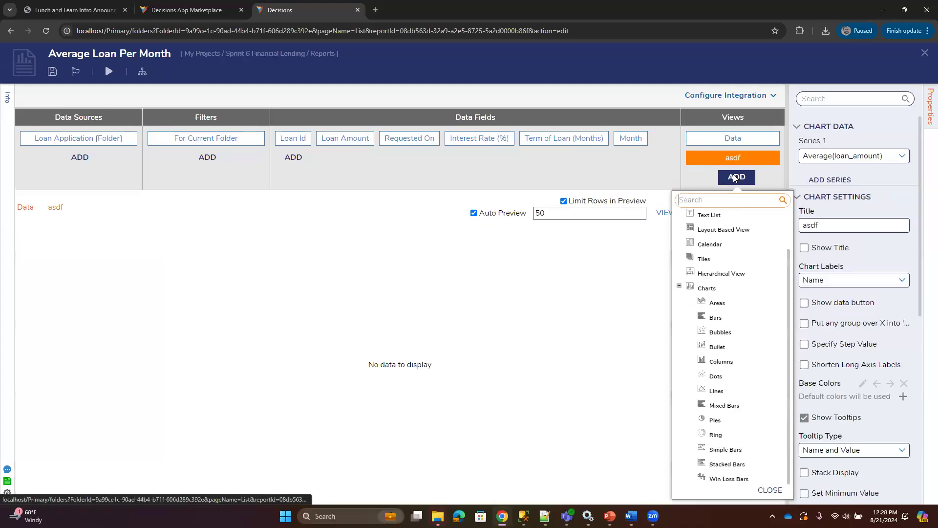
pyautogui.scroll(2, 682, 290)
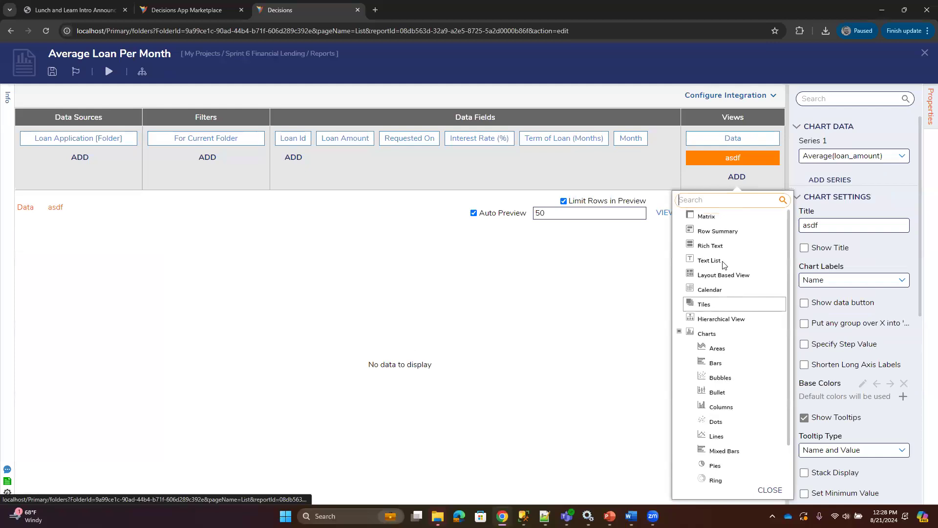
pyautogui.click(645, 181)
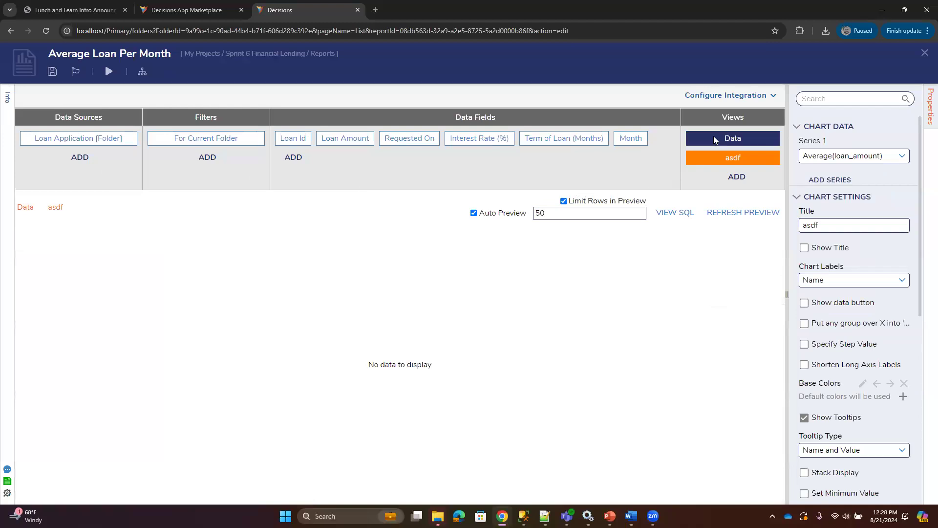
pyautogui.click(732, 138)
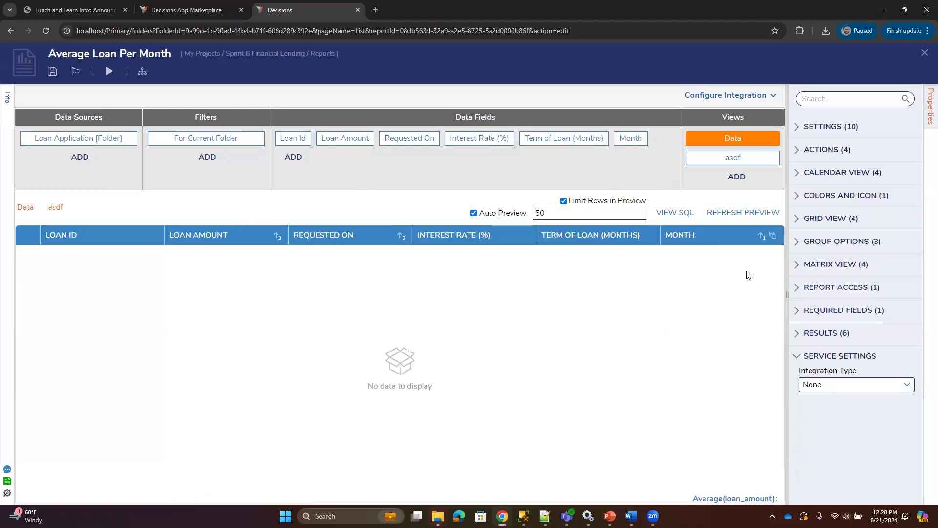
pyautogui.click(736, 177)
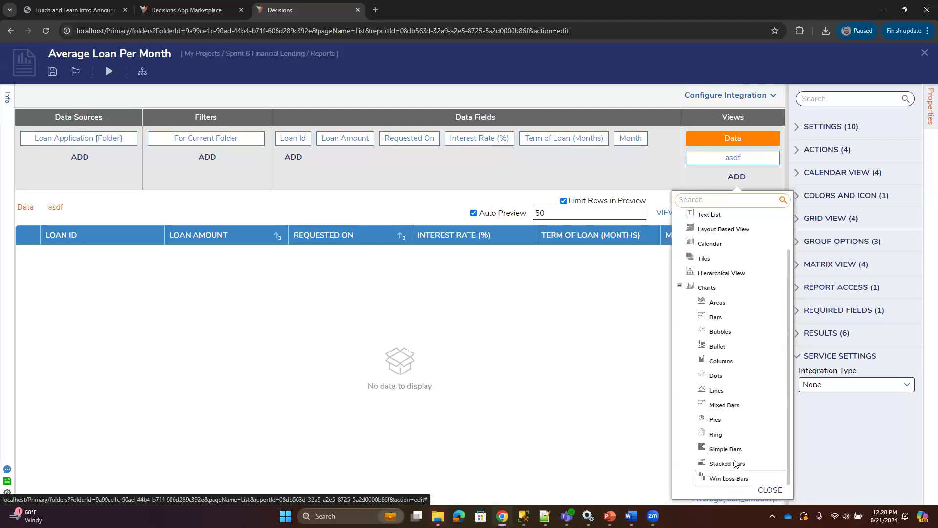
pyautogui.click(348, 189)
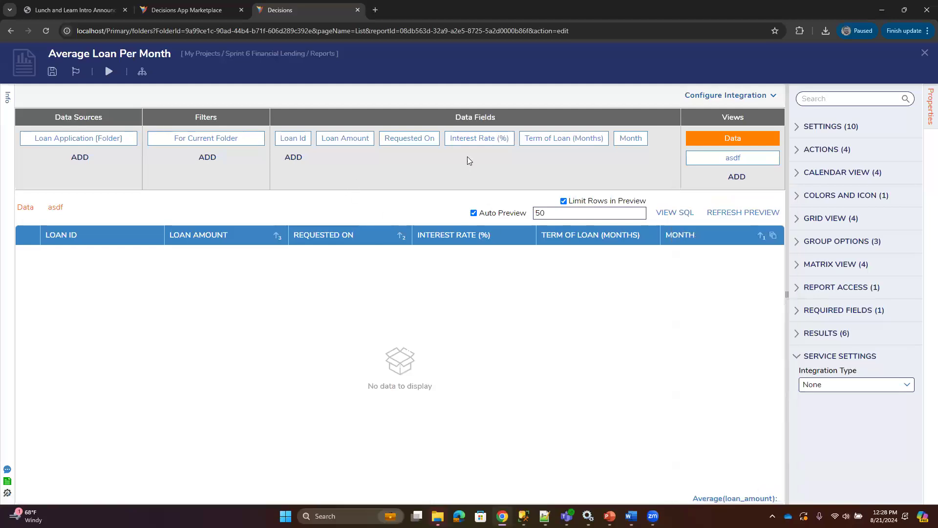
# Step: Remove the For Current Folder filter from the Average Loan Per Month report
pyautogui.click(259, 138)
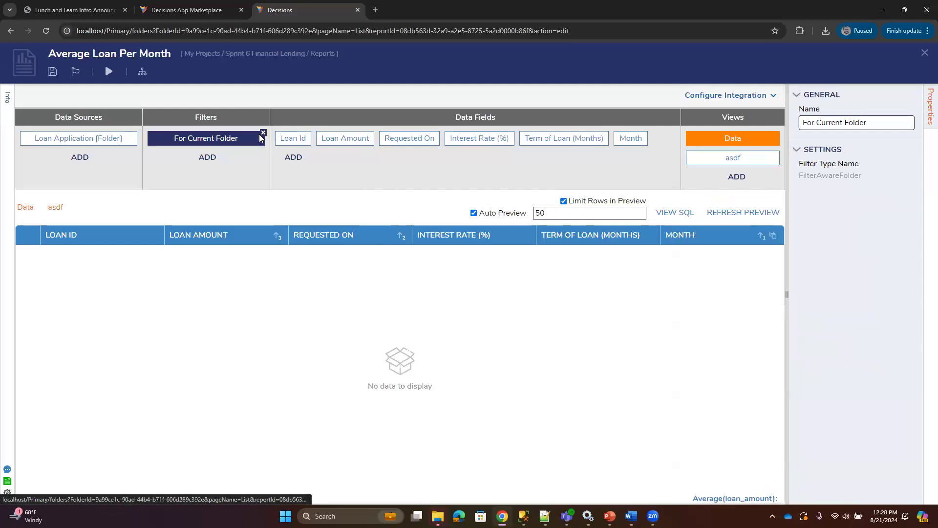
pyautogui.click(263, 133)
pyautogui.click(558, 312)
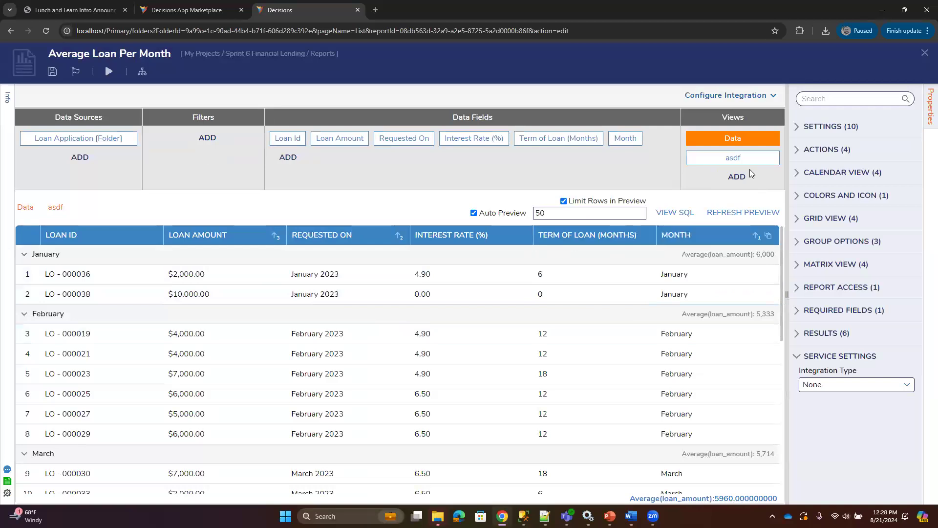
# Step: Add Count(get_month) as a second series to the asdf line chart view, next to Average(loan_amount)
pyautogui.click(733, 158)
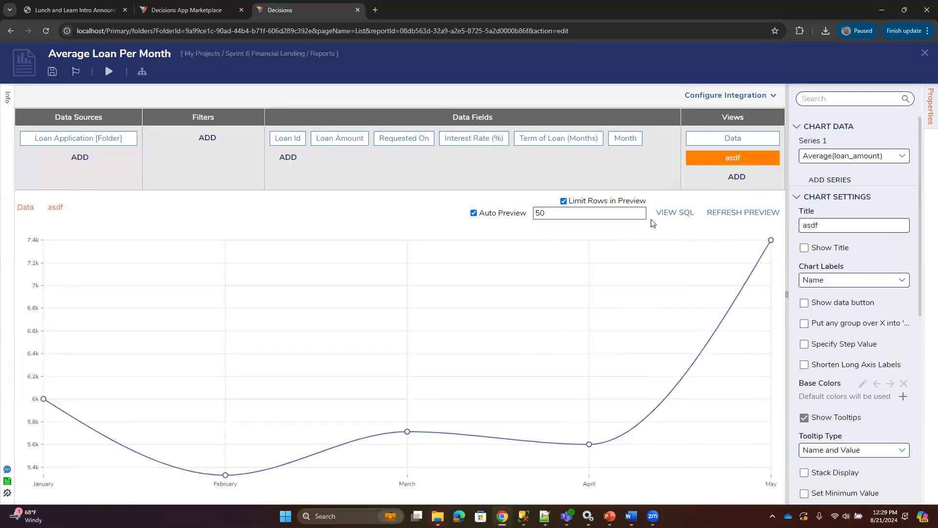
pyautogui.scroll(-2, 842, 281)
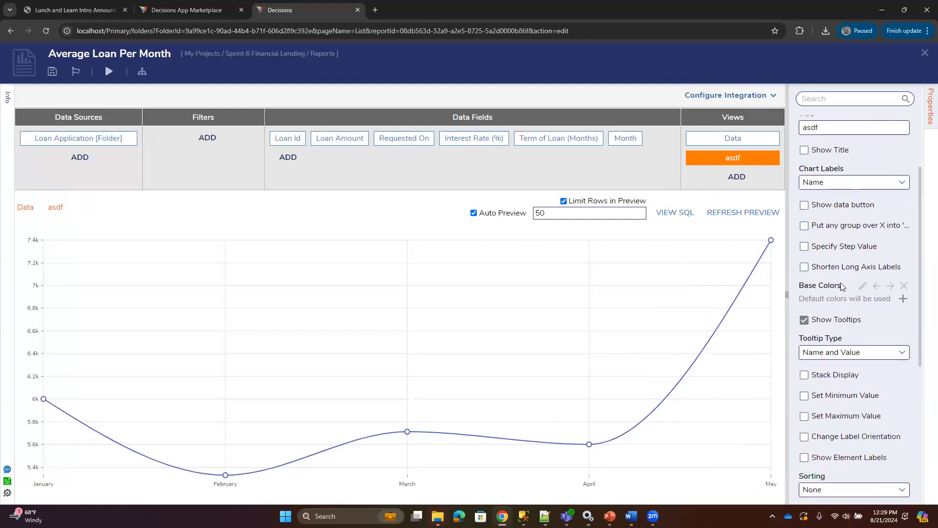
pyautogui.scroll(-5, 842, 286)
pyautogui.scroll(7, 851, 303)
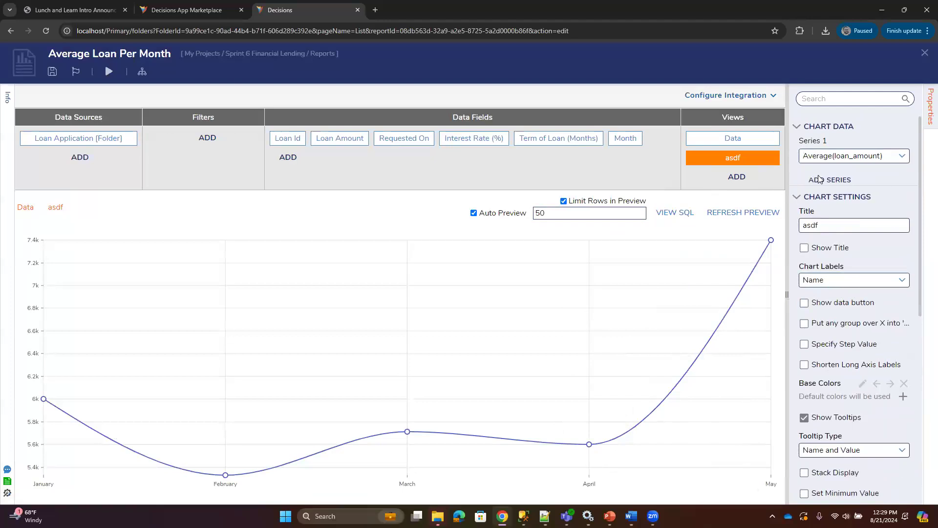
pyautogui.click(839, 181)
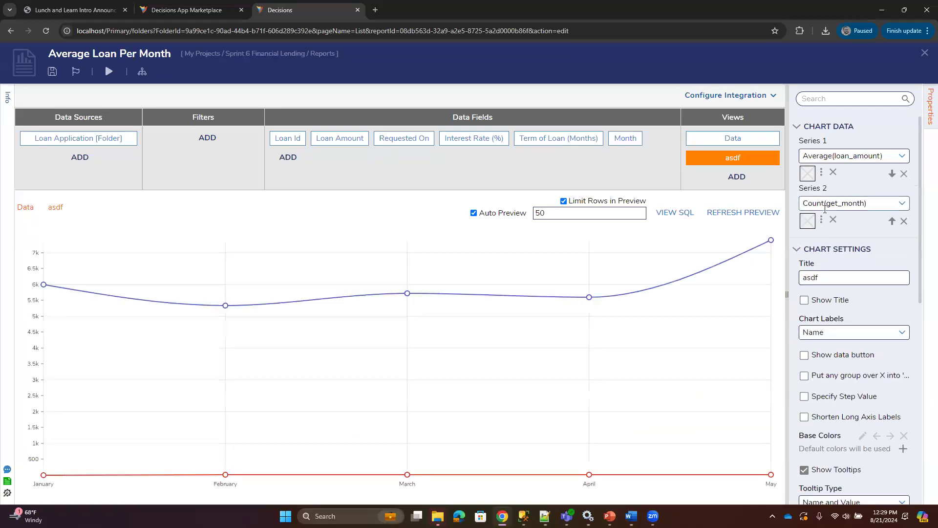
pyautogui.click(889, 205)
pyautogui.click(900, 205)
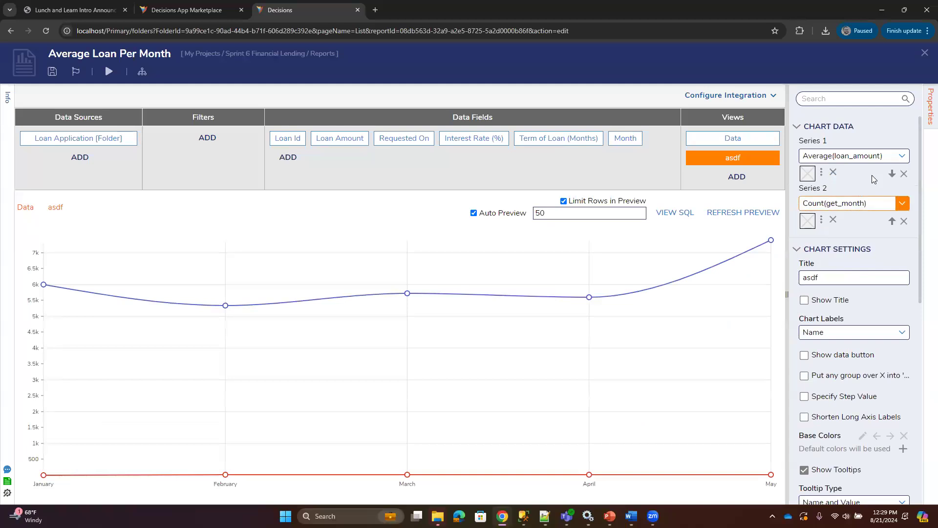
pyautogui.click(884, 155)
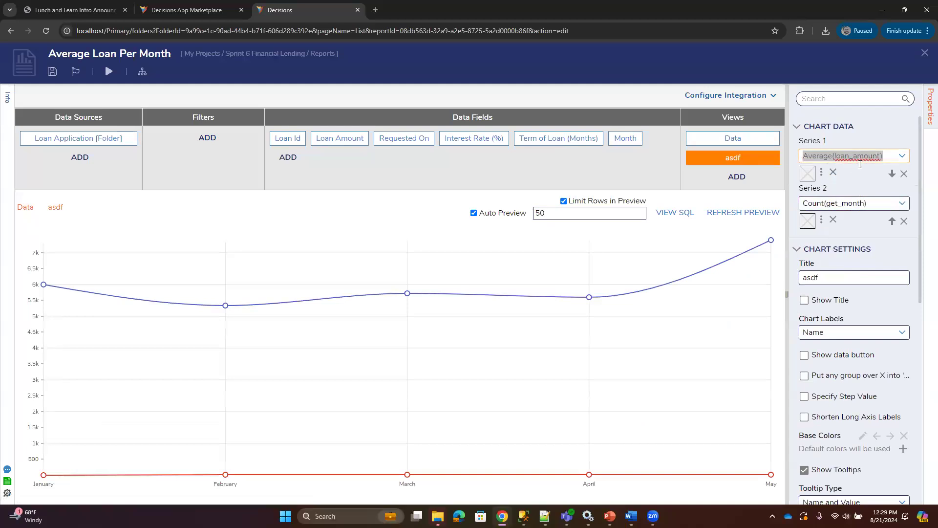
# Step: Try the Show data button option on the asdf chart and switch it off again
pyautogui.scroll(-8, 902, 299)
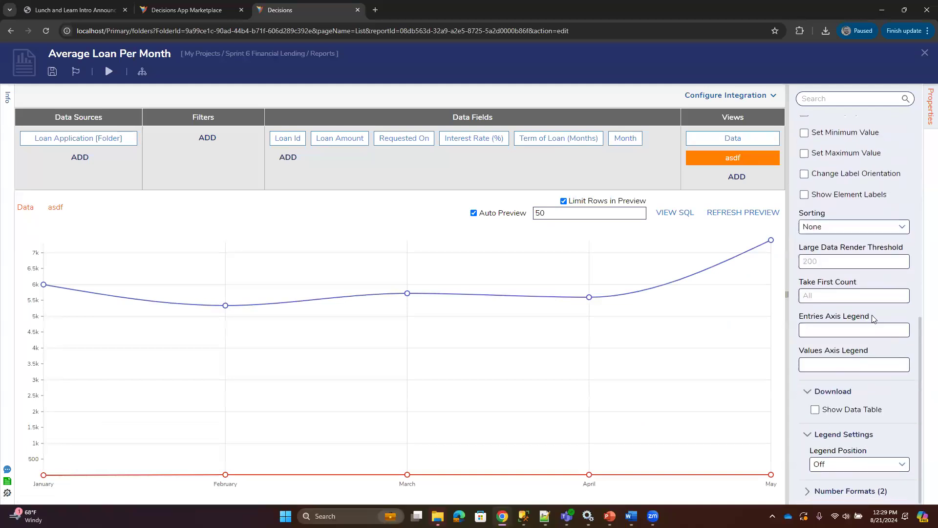
pyautogui.scroll(8, 874, 342)
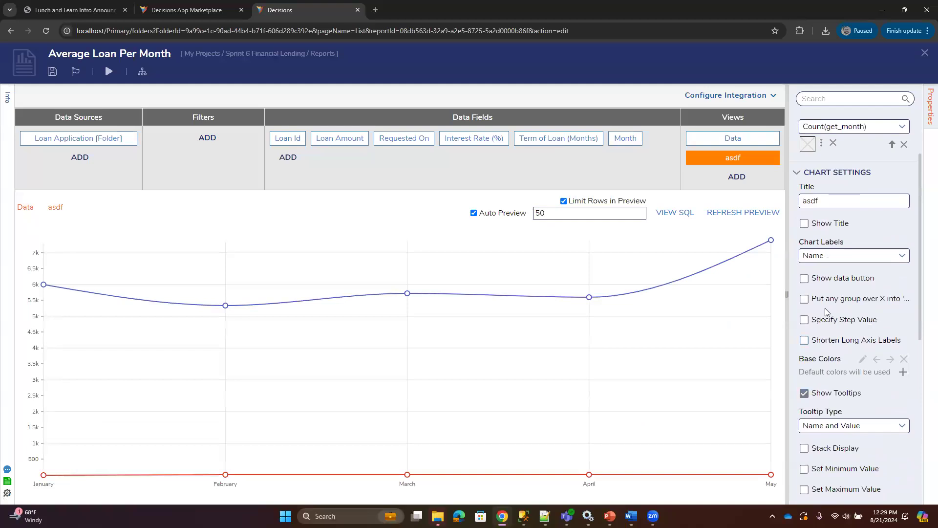
pyautogui.click(281, 209)
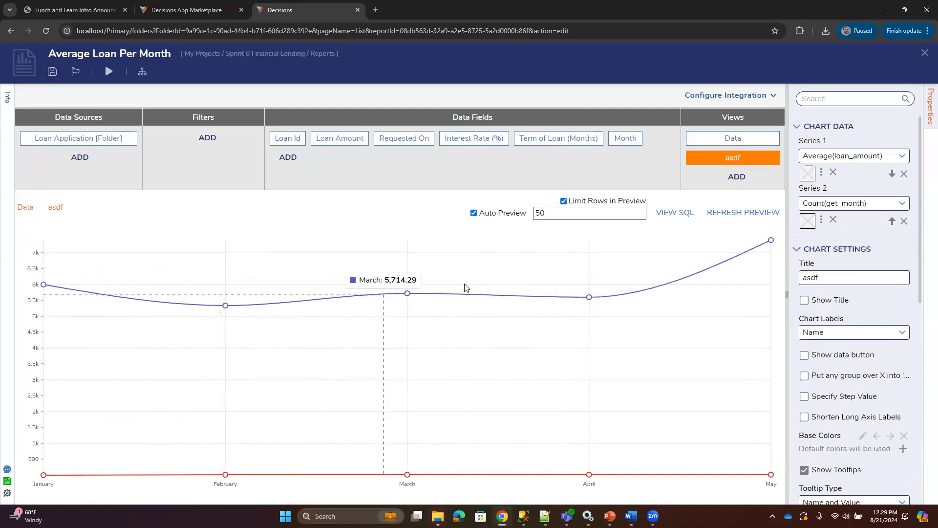
pyautogui.scroll(-1, 814, 309)
pyautogui.click(806, 307)
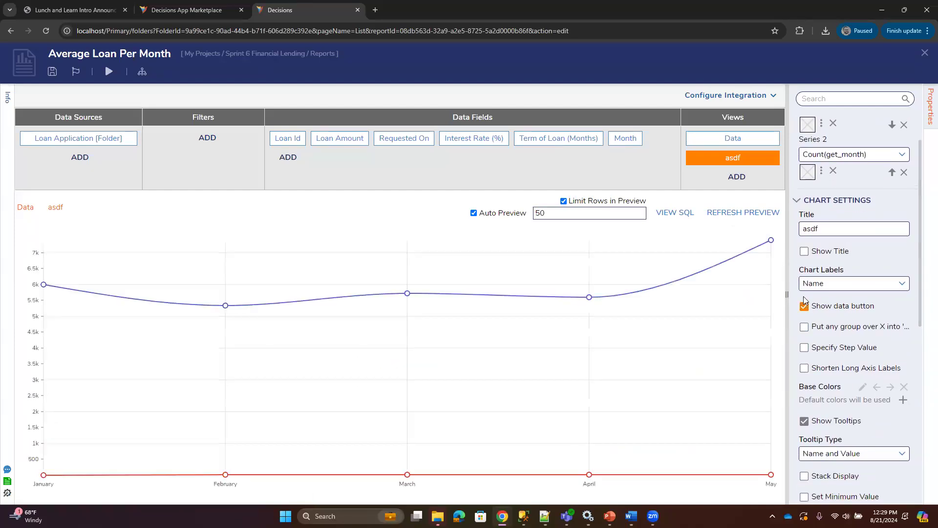
pyautogui.click(805, 307)
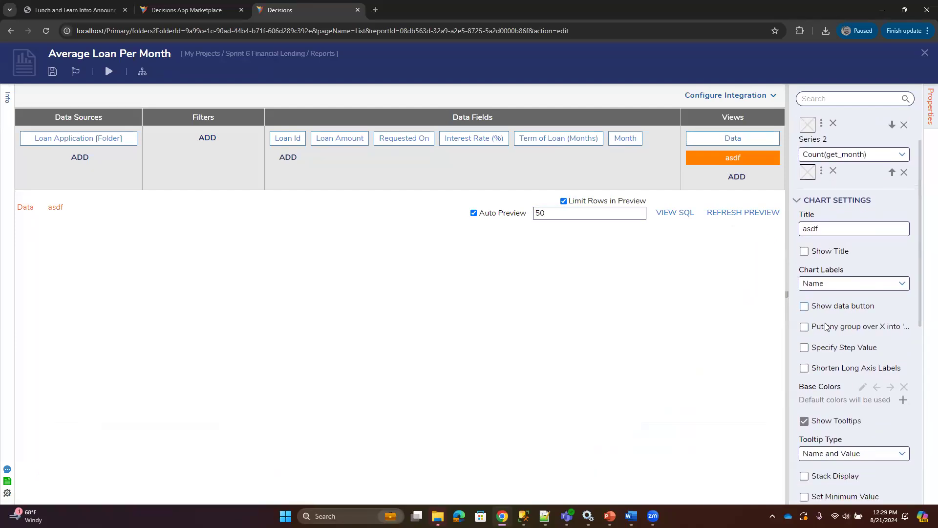
pyautogui.moveTo(404, 299)
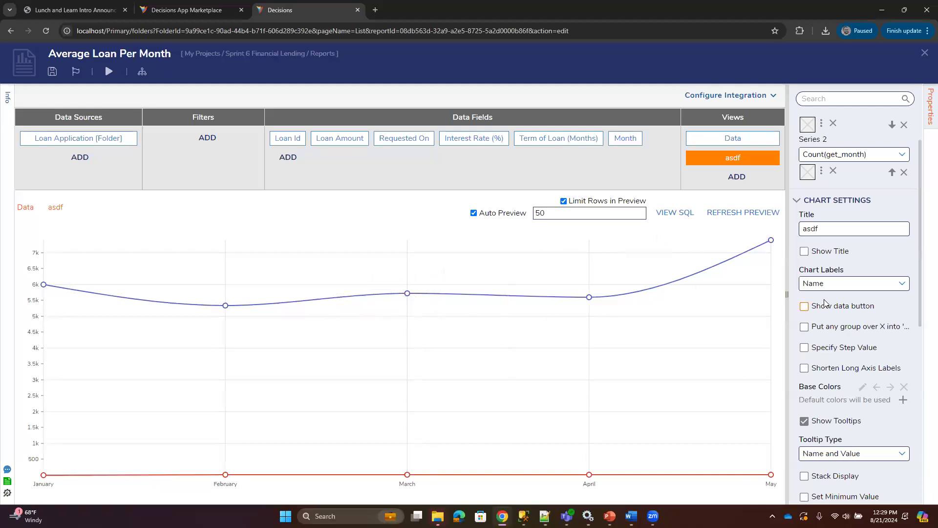
# Step: Examine the asdf chart's tooltip type options and its sorting, axis legend and legend position settings
pyautogui.scroll(-4, 847, 301)
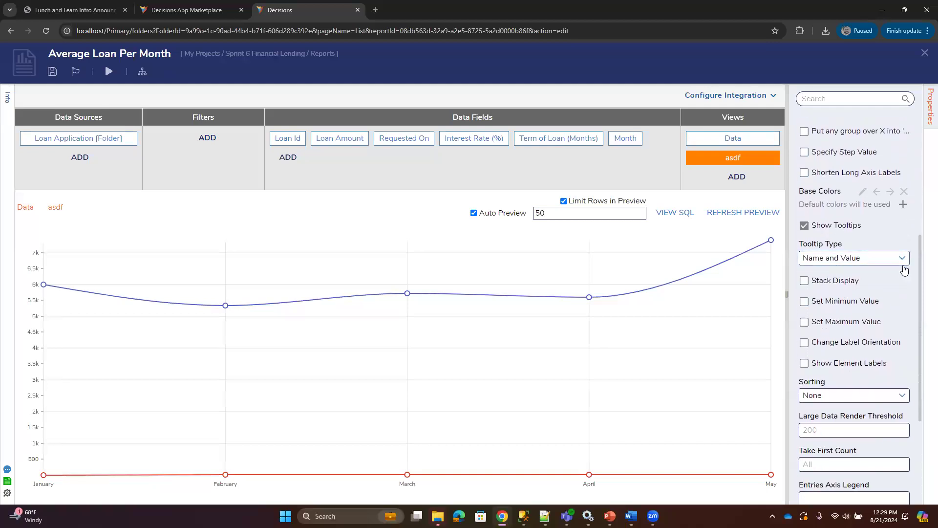
pyautogui.click(831, 259)
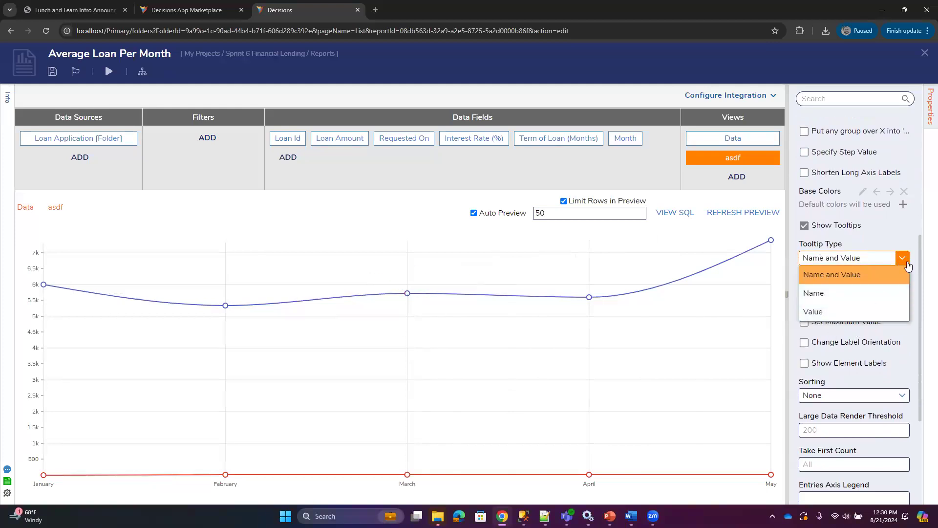
pyautogui.scroll(-4, 880, 298)
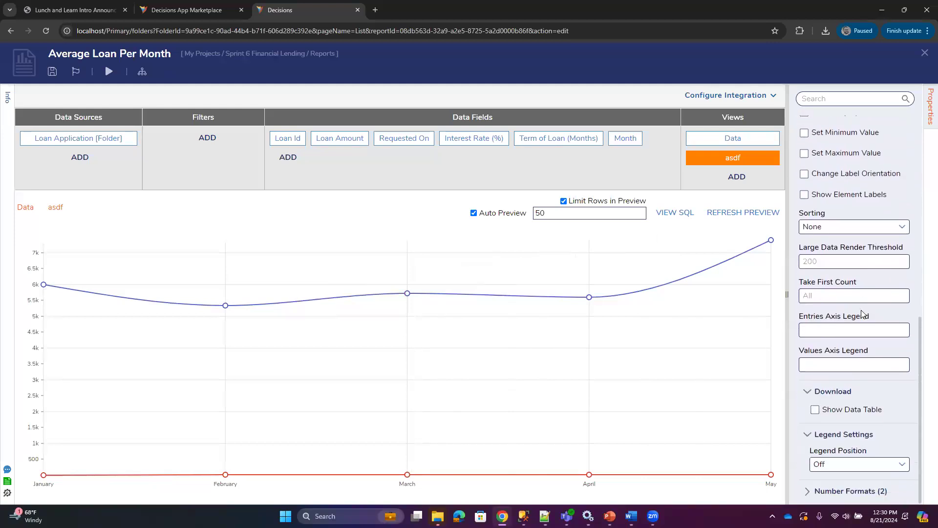
pyautogui.scroll(10, 863, 376)
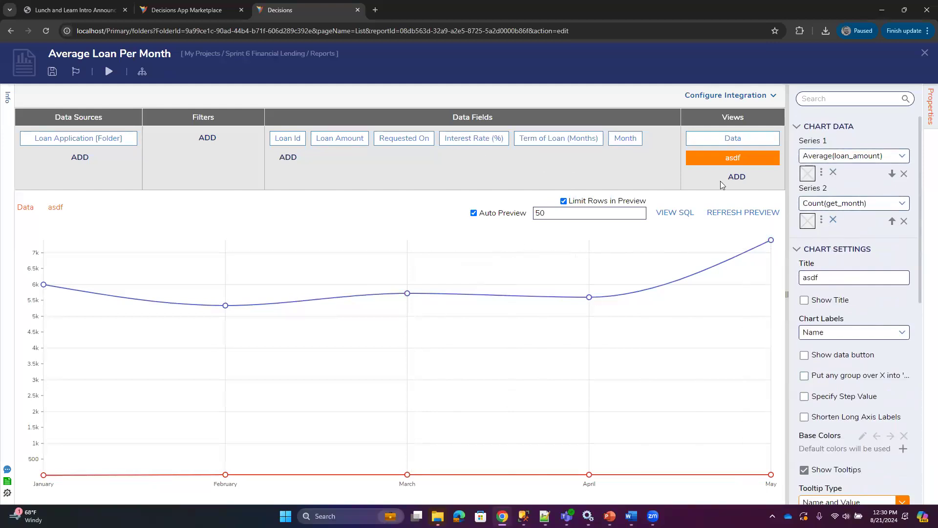
# Step: Return to the Data view and check the report's subtotal setting against the loan amount averages of each month group
pyautogui.click(733, 138)
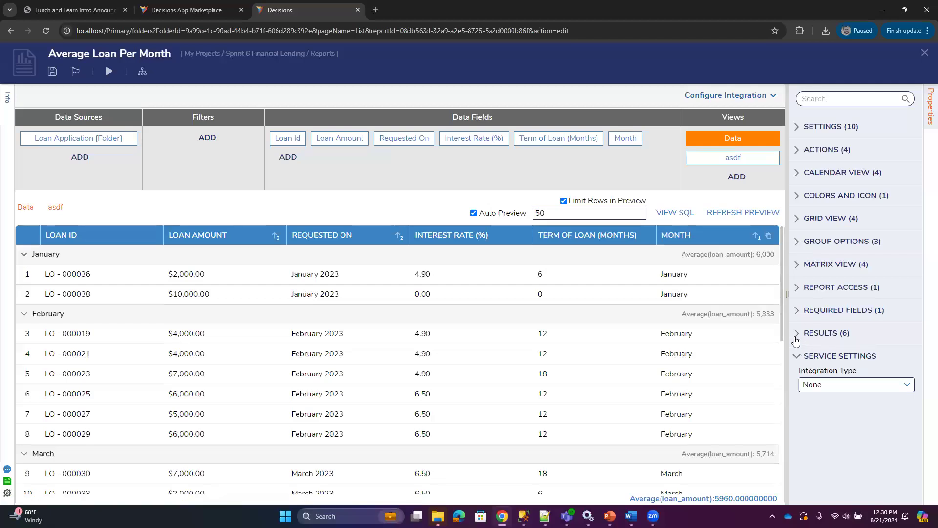
pyautogui.click(797, 337)
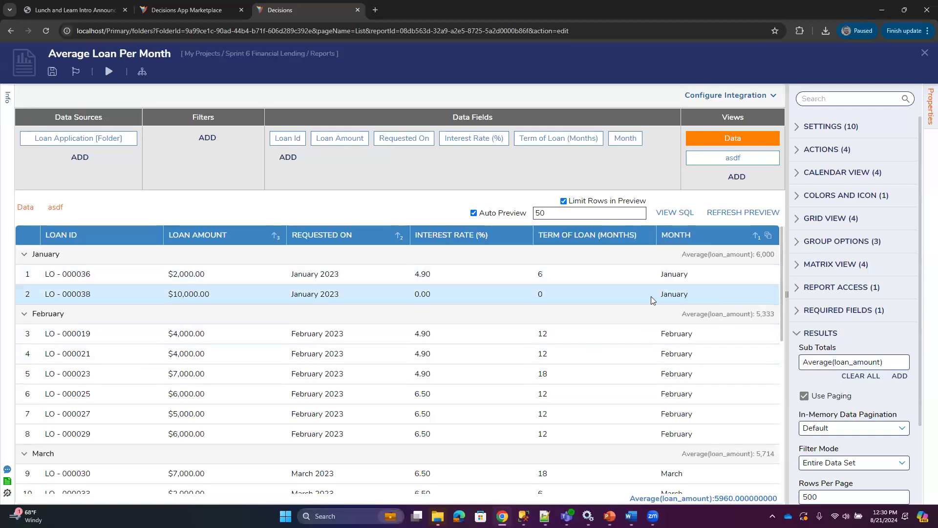
pyautogui.scroll(-5, 593, 318)
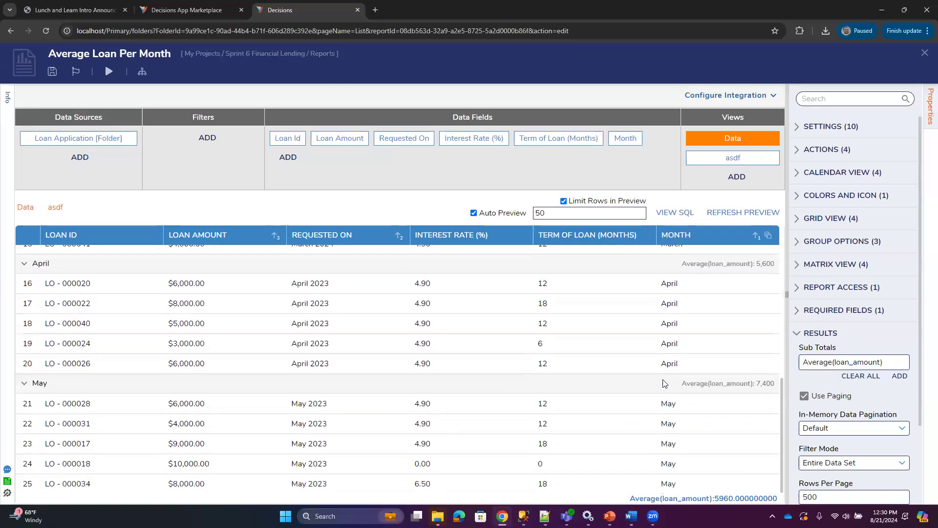
pyautogui.scroll(10, 740, 312)
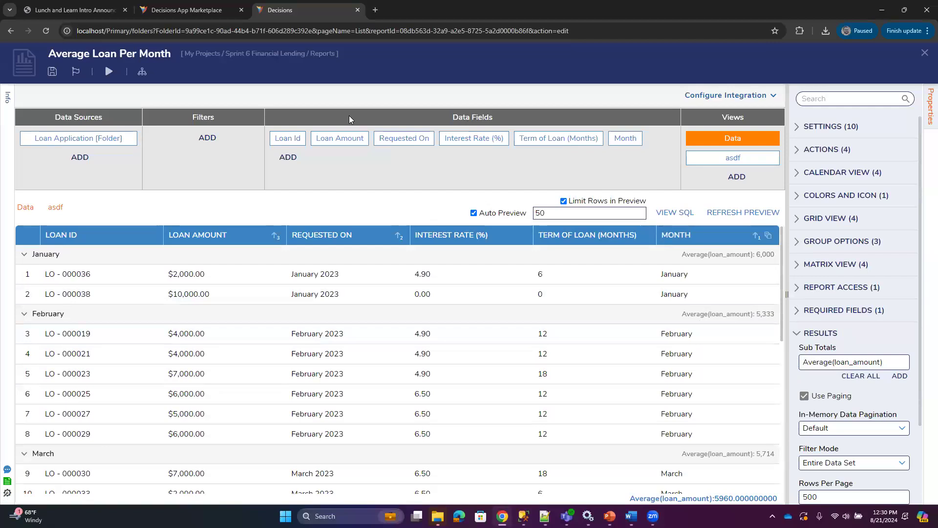
# Step: Close the Average Loan Per Month report and open the KPI Dashboard page of the Lunch and Learn project for editing
pyautogui.click(925, 53)
pyautogui.click(538, 324)
pyautogui.click(12, 80)
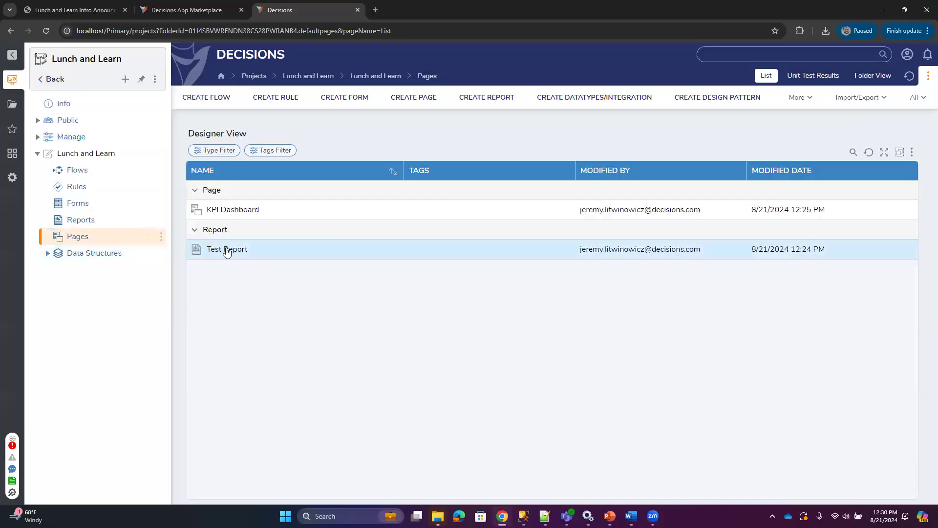
pyautogui.doubleClick(230, 210)
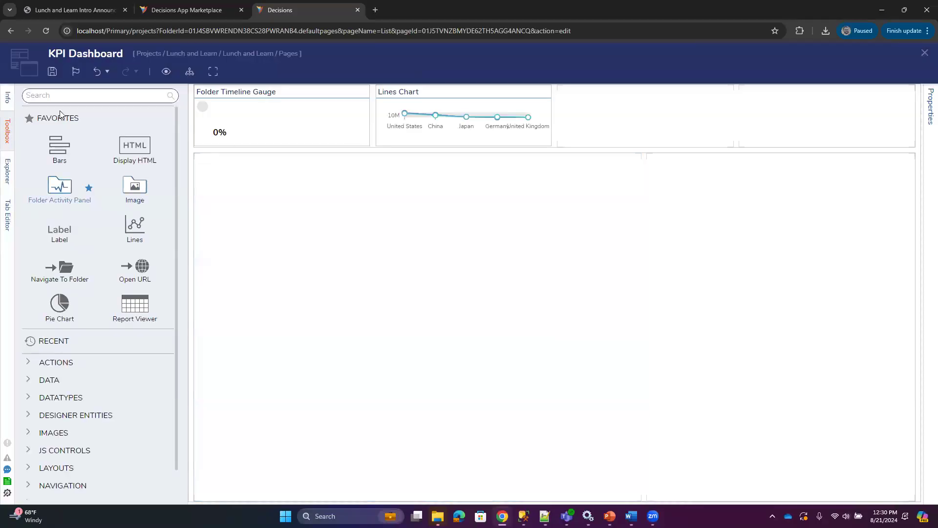
# Step: Find the Simple Tile component and place it in the dashboard's top row beside the lines chart
pyautogui.click(54, 96)
pyautogui.write('simple')
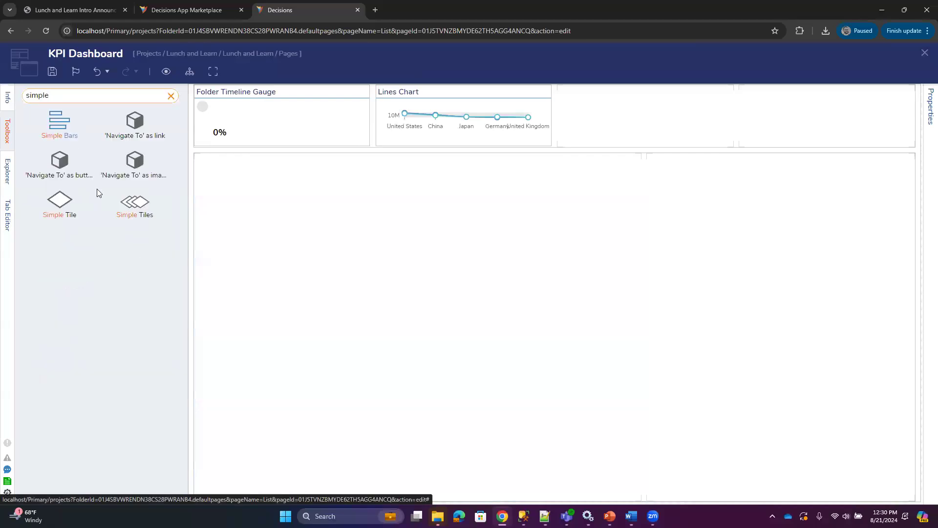
pyautogui.moveTo(69, 209); pyautogui.dragTo(618, 118)
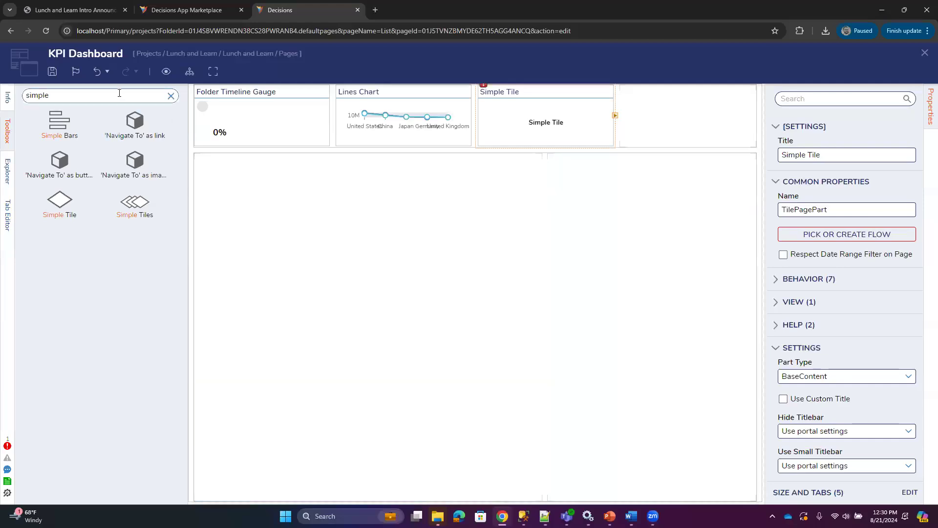
pyautogui.click(171, 95)
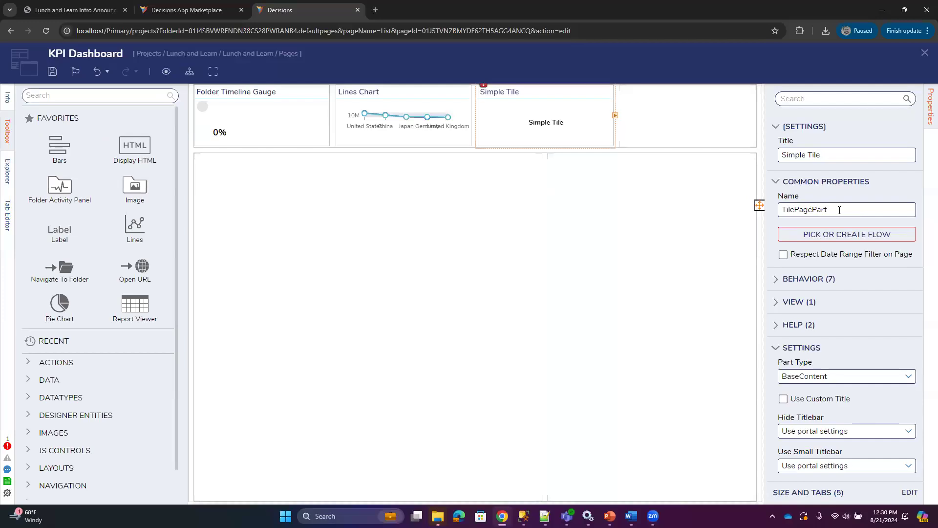
# Step: Create a new tile source flow named Tile Source Example for the tile and move its Create Tile Data step nearer the end step
pyautogui.moveTo(840, 210); pyautogui.dragTo(736, 209)
pyautogui.click(826, 209)
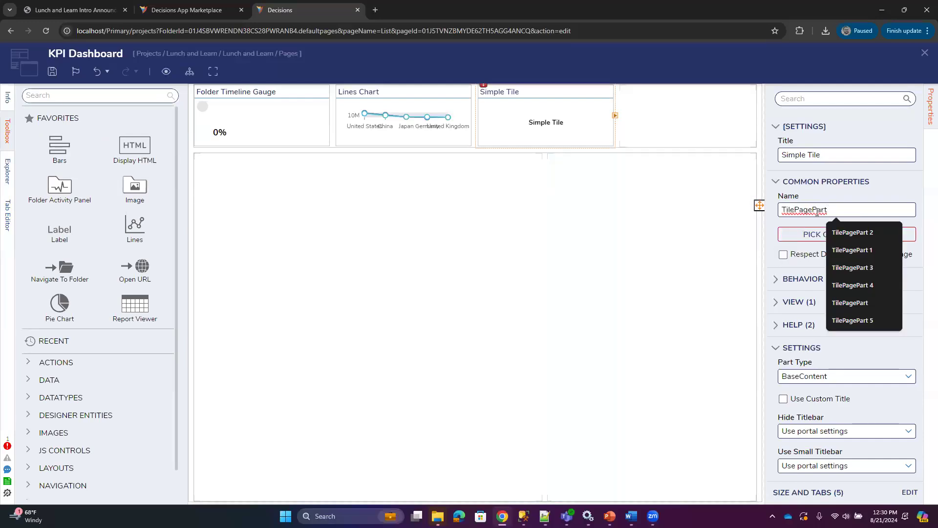
pyautogui.click(800, 234)
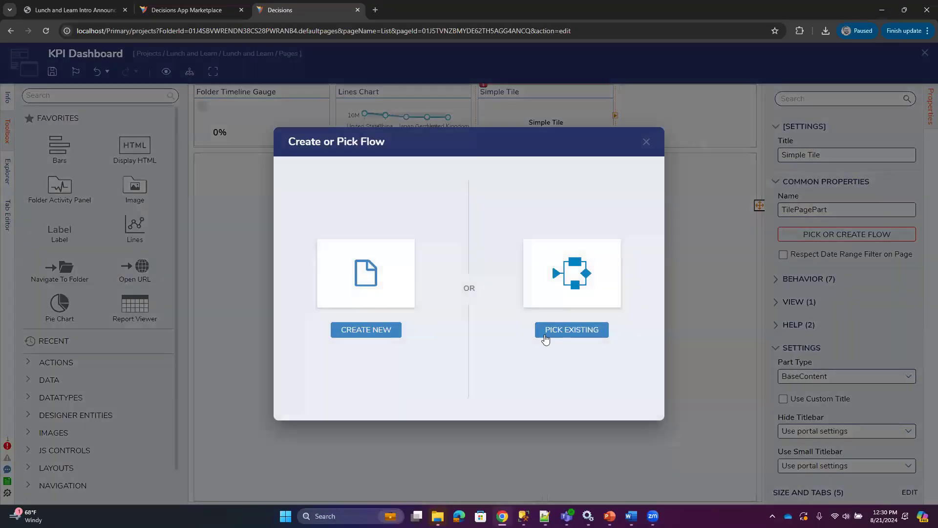
pyautogui.click(368, 331)
pyautogui.click(433, 163)
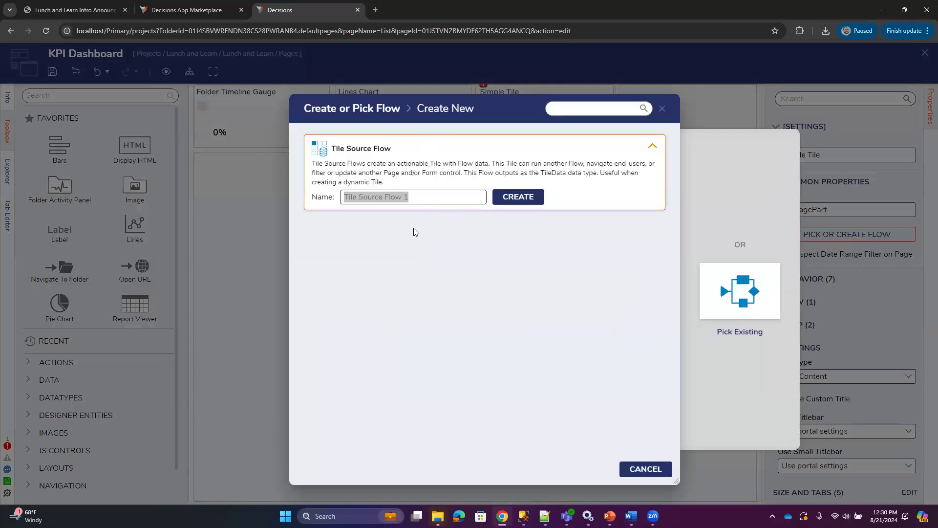
pyautogui.write('Tile Source ')
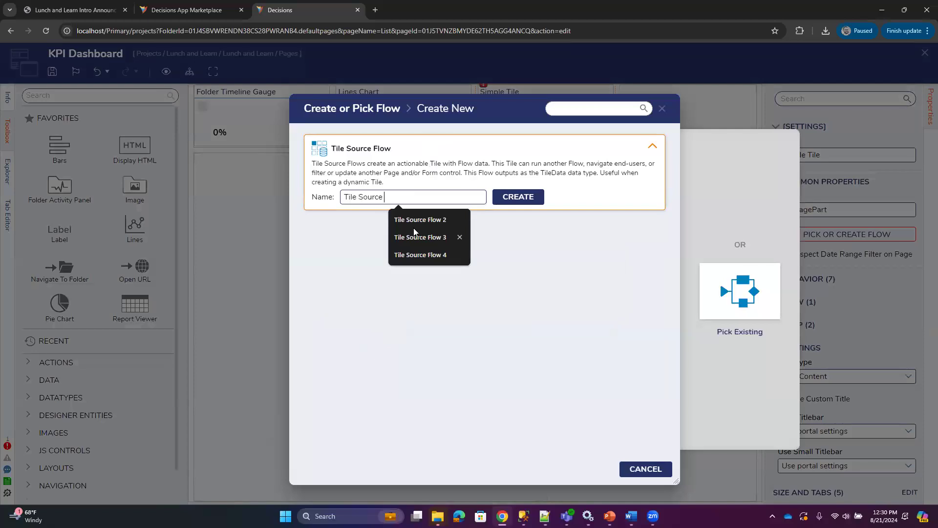
pyautogui.write('Example')
pyautogui.click(517, 198)
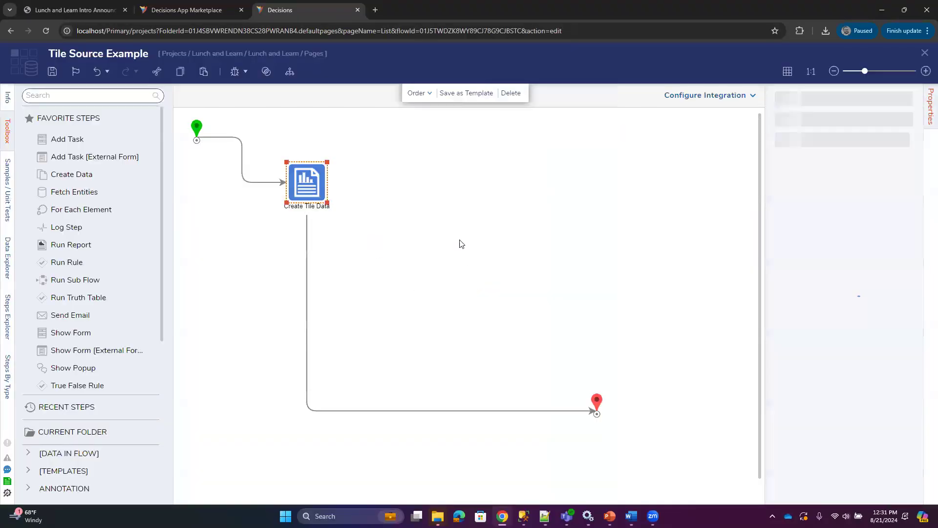
pyautogui.moveTo(308, 186); pyautogui.dragTo(495, 240)
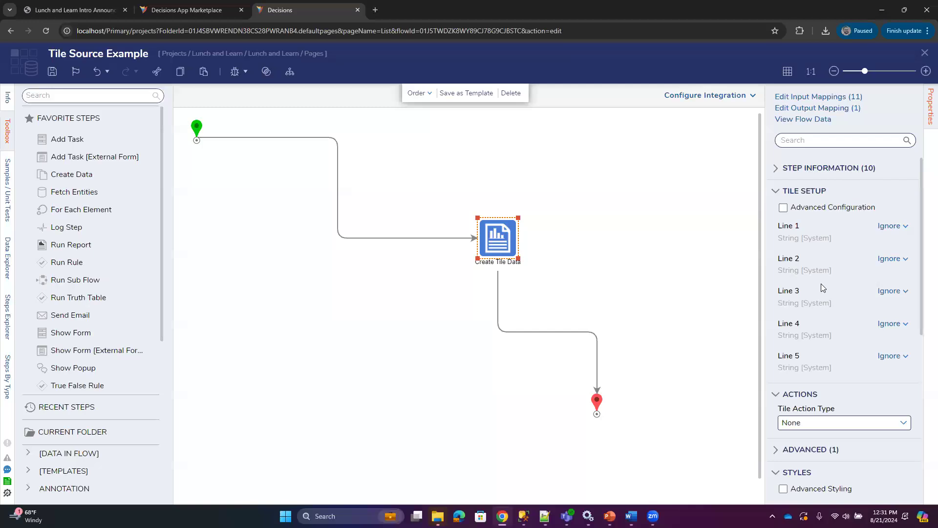
# Step: Try Advanced Configuration on the Create Tile Data step with Lines as Build Array, and switch it off again
pyautogui.click(889, 226)
pyautogui.click(784, 208)
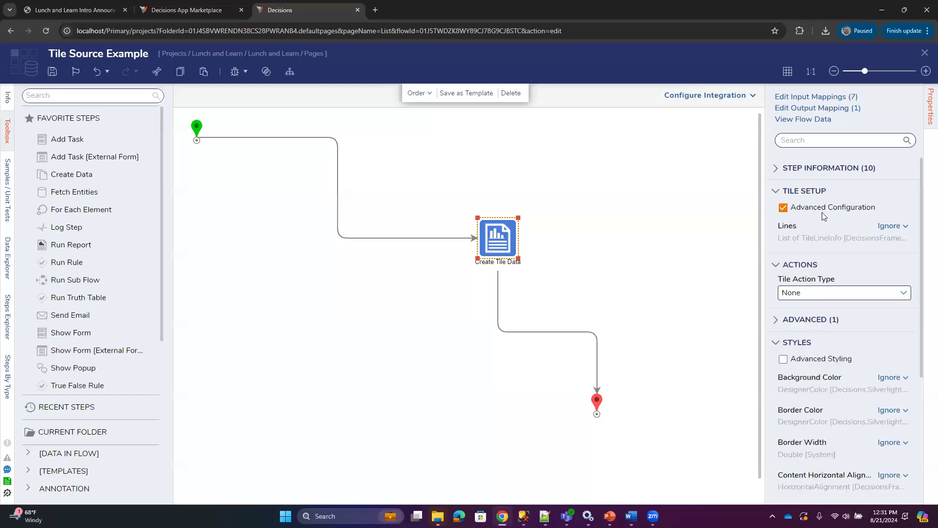
pyautogui.click(899, 231)
pyautogui.click(892, 227)
pyautogui.click(892, 228)
pyautogui.click(848, 242)
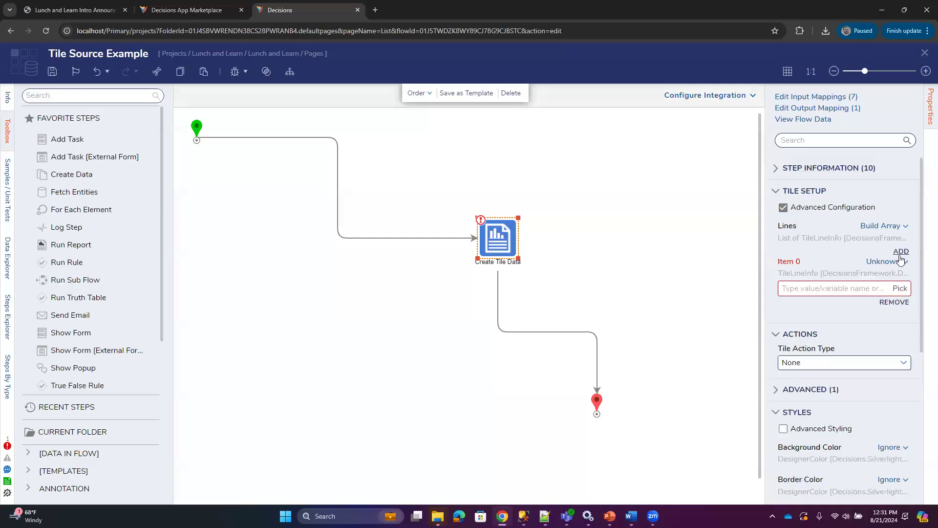
pyautogui.click(899, 224)
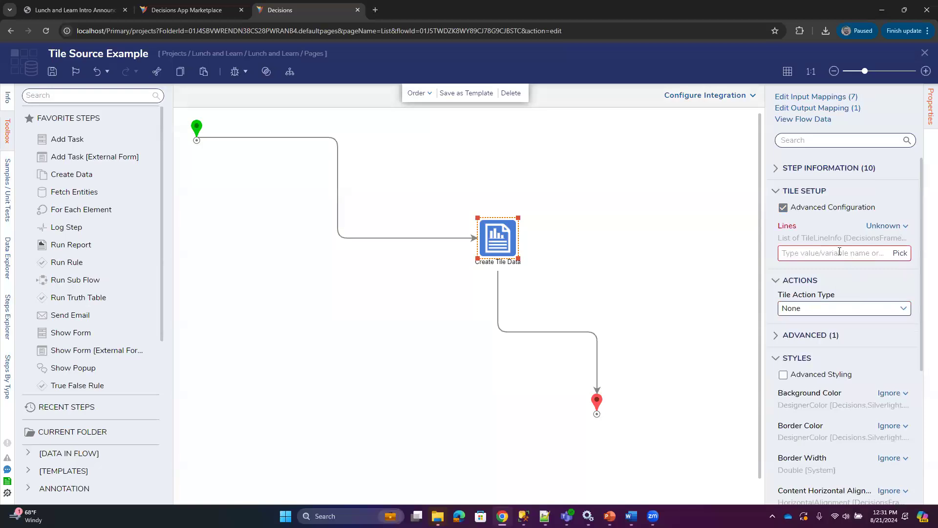
pyautogui.click(785, 208)
# Step: Examine the Create Tile Data step's tile action types and its style settings
pyautogui.scroll(-5, 827, 249)
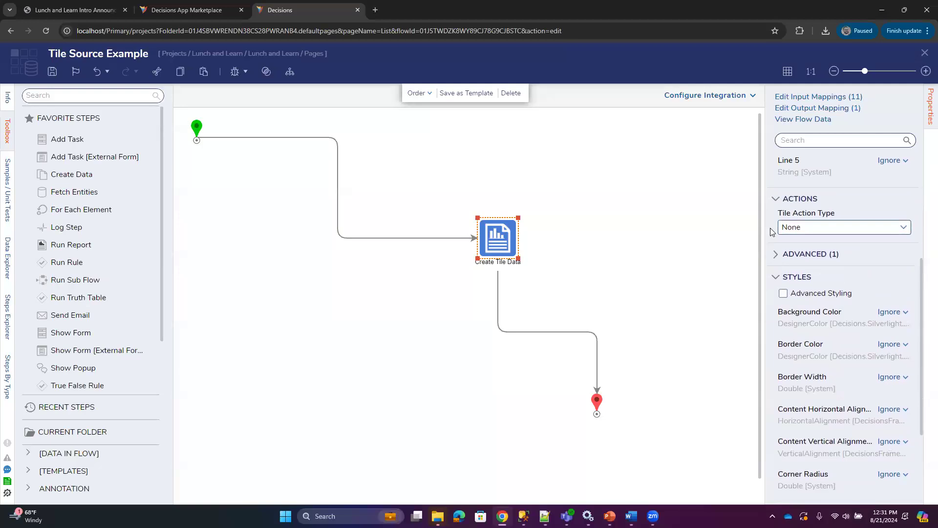
pyautogui.click(904, 227)
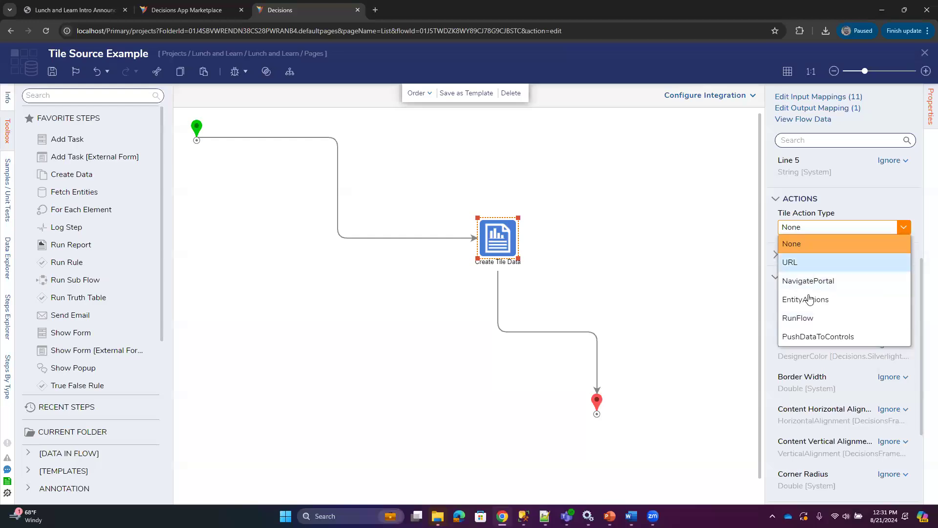
pyautogui.click(903, 228)
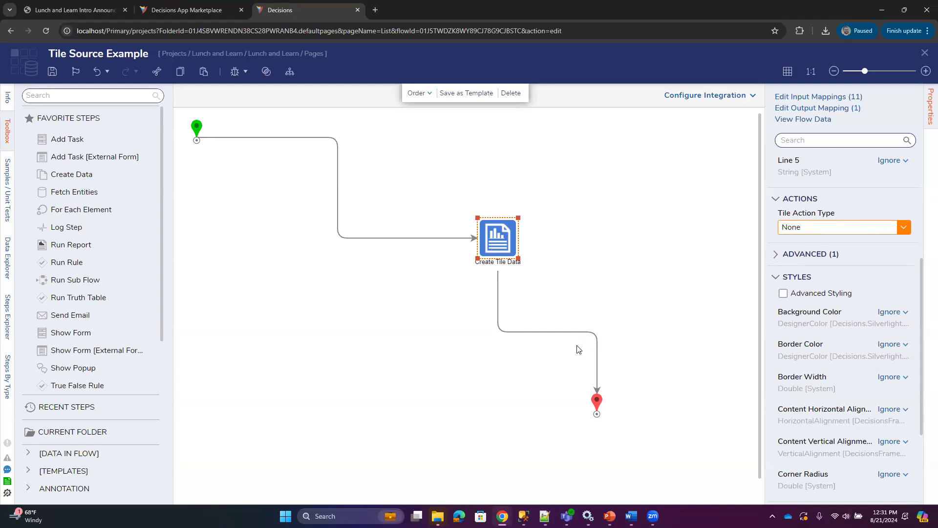
pyautogui.scroll(-3, 839, 305)
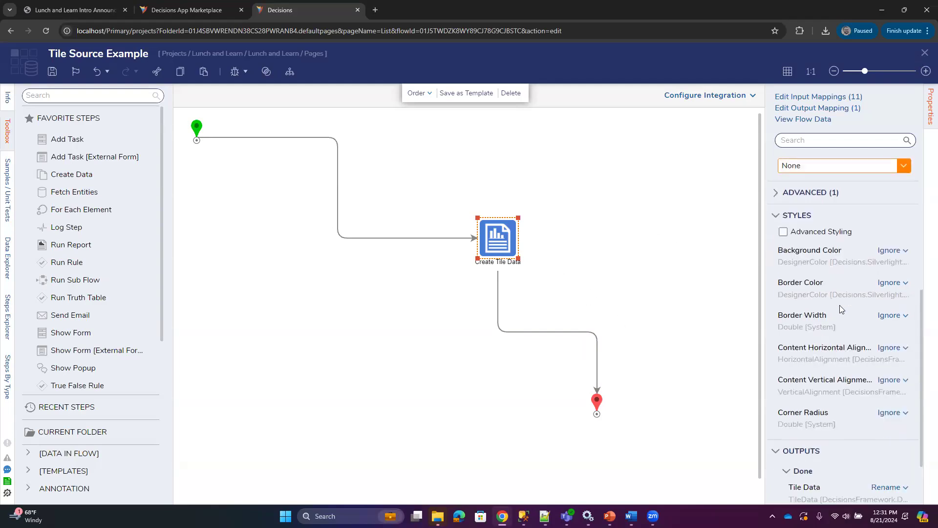
pyautogui.scroll(4, 852, 327)
# Step: Move the Create Tile Data step aside and insert a Fetch Entities step and a Run Report step before it in the flow
pyautogui.moveTo(503, 249); pyautogui.dragTo(525, 269)
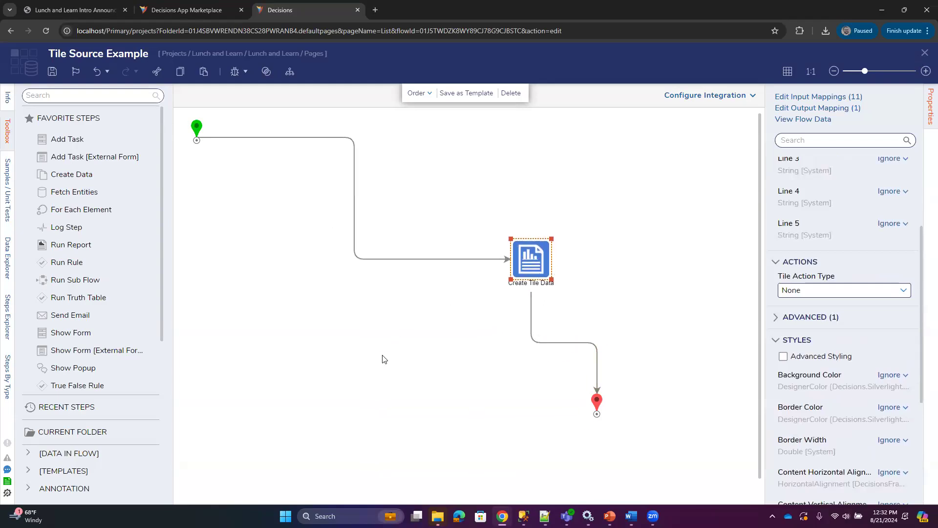
pyautogui.click(543, 245)
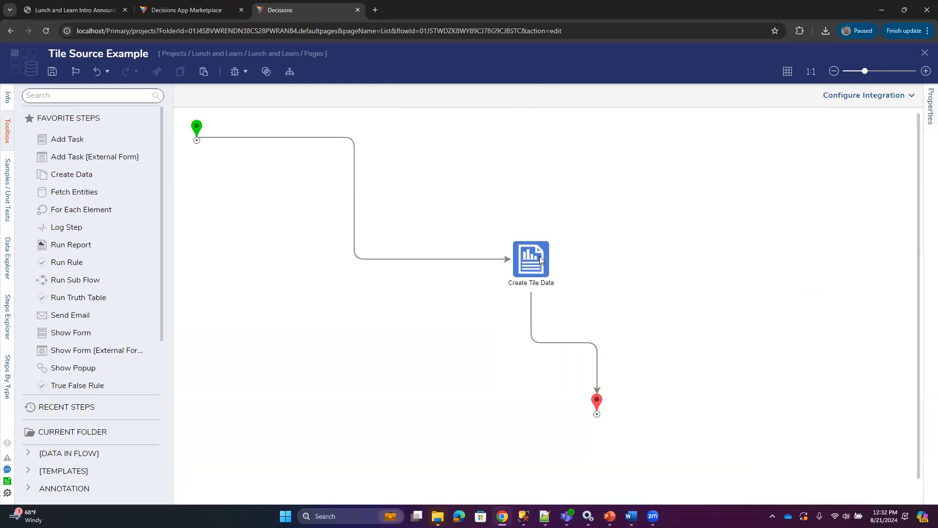
pyautogui.moveTo(132, 192); pyautogui.dragTo(284, 146)
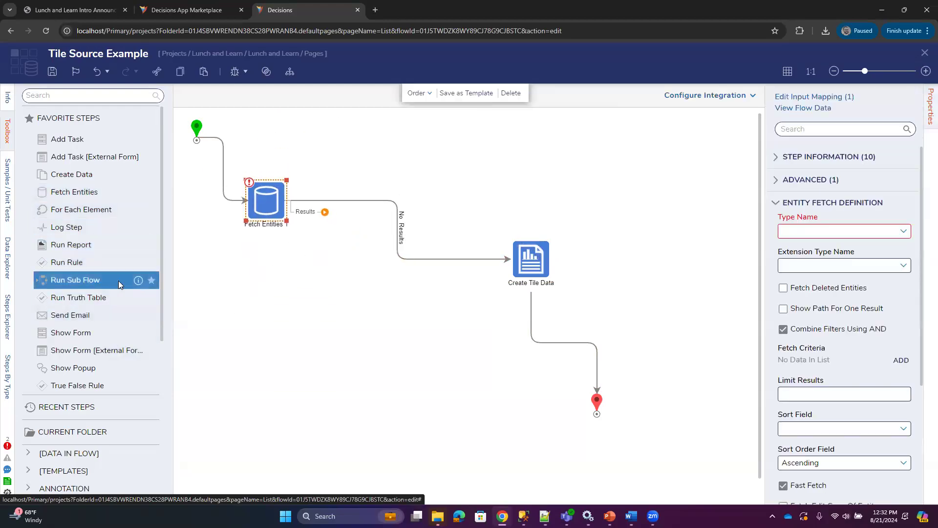
pyautogui.moveTo(76, 244); pyautogui.dragTo(396, 274)
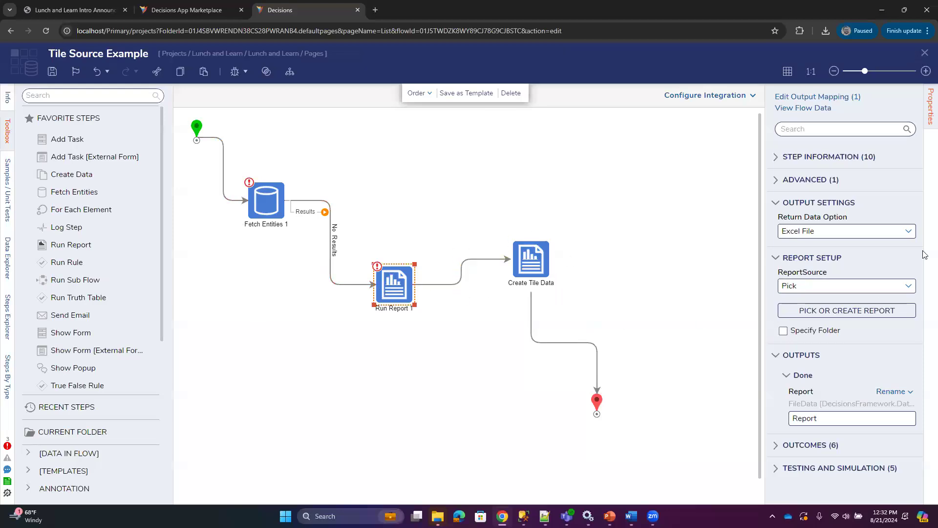
# Step: Set the Run Report step to return Data Rows and pick the existing Test Report as its report
pyautogui.click(912, 232)
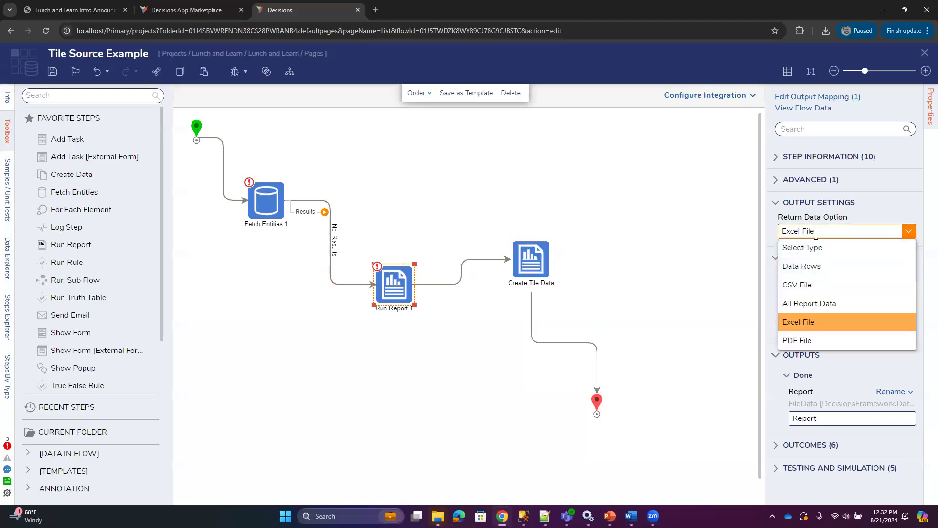
pyautogui.click(804, 267)
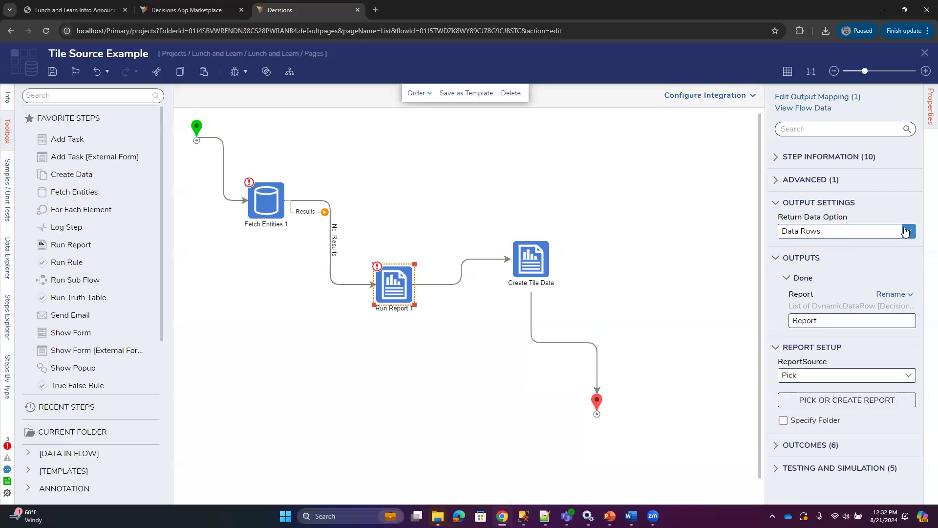
pyautogui.click(821, 230)
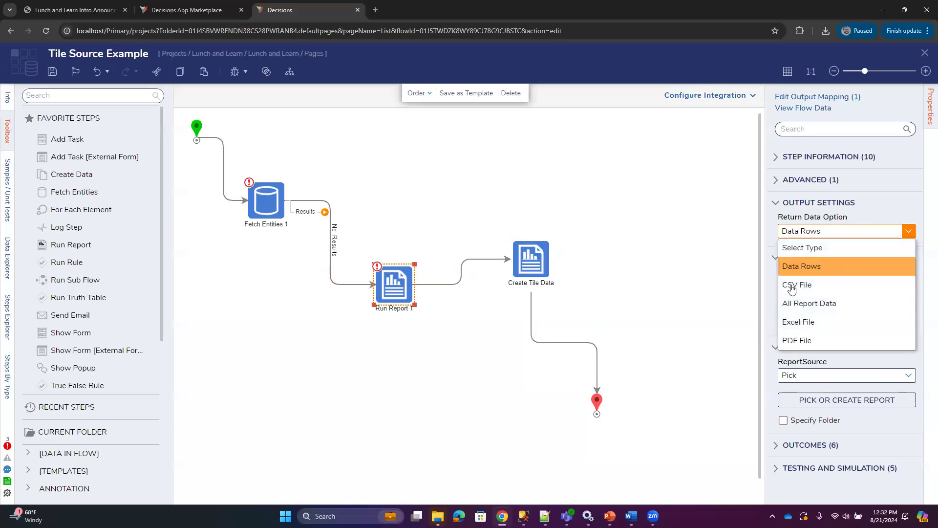
pyautogui.click(809, 267)
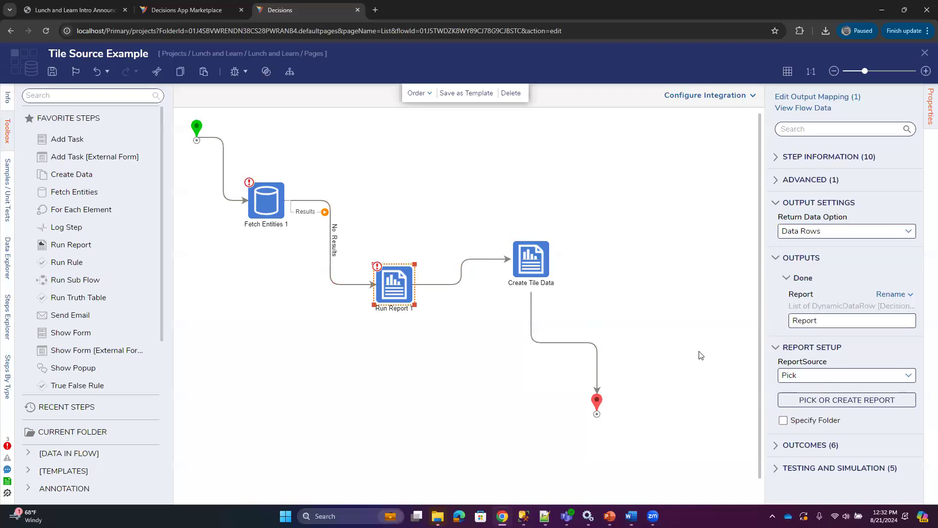
pyautogui.click(868, 401)
pyautogui.click(581, 329)
pyautogui.click(379, 183)
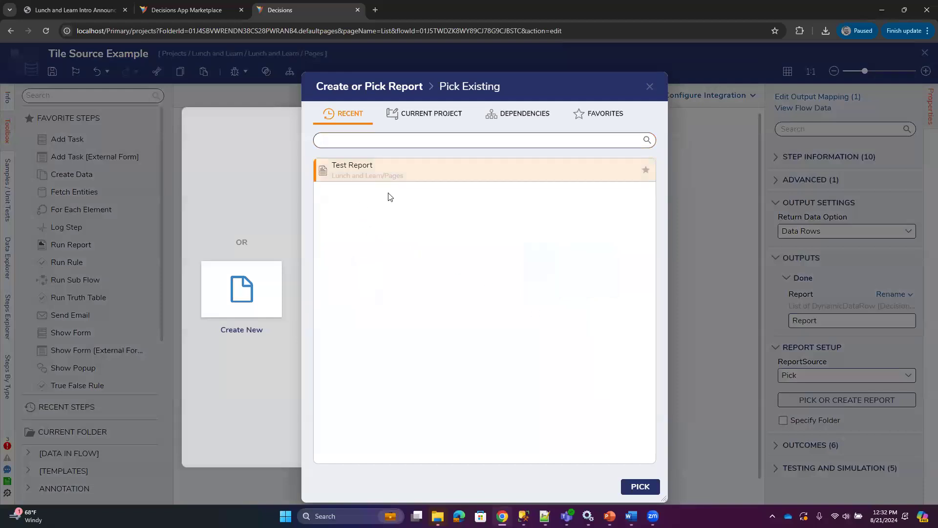
pyautogui.click(640, 486)
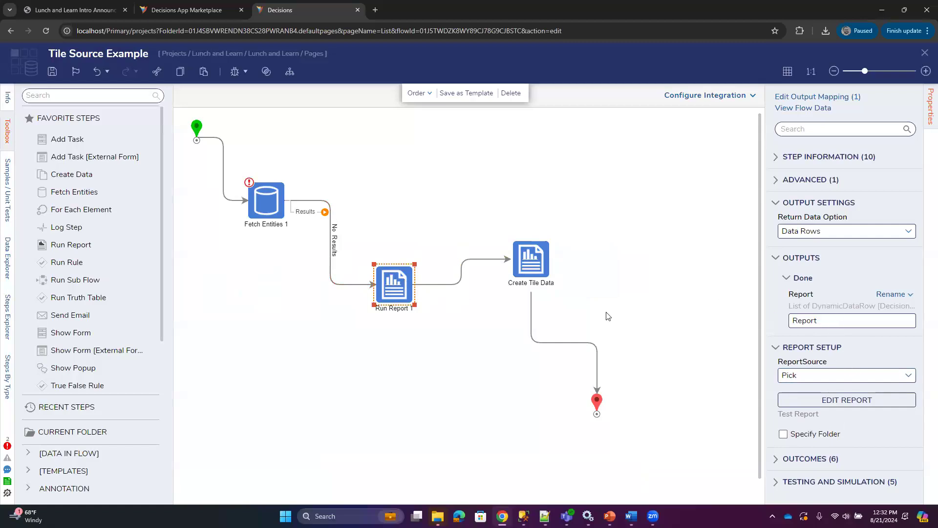
# Step: Set Line 1 of the Create Tile Data step to Select From Flow and drill into Report, All Field 01, First
pyautogui.click(543, 253)
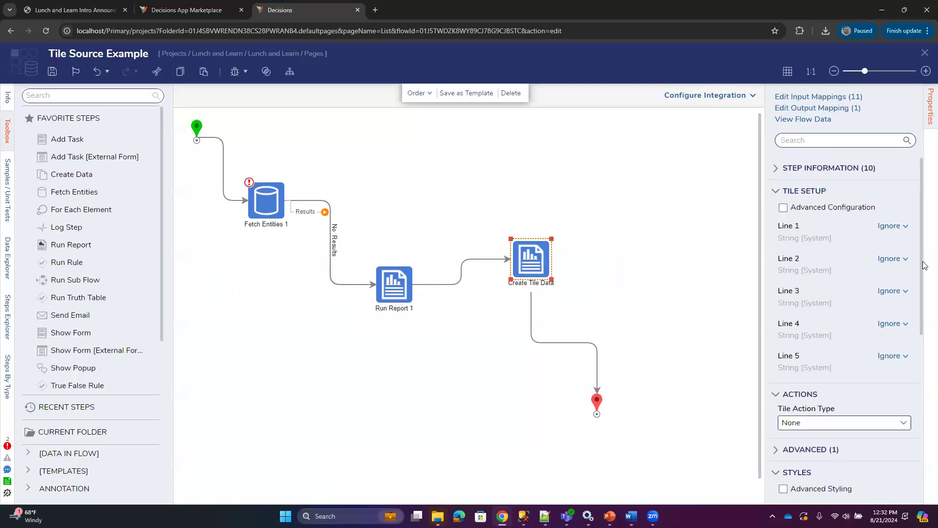
pyautogui.click(889, 226)
pyautogui.click(817, 201)
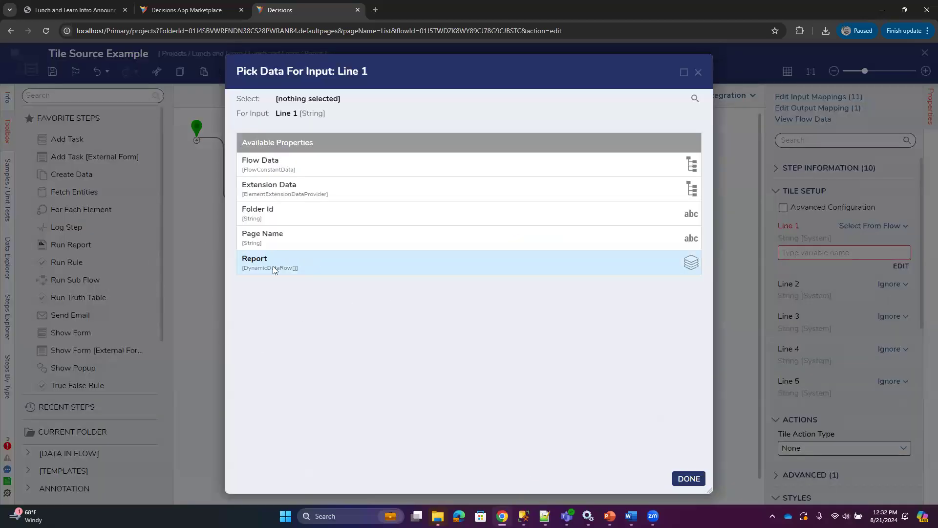
pyautogui.click(273, 266)
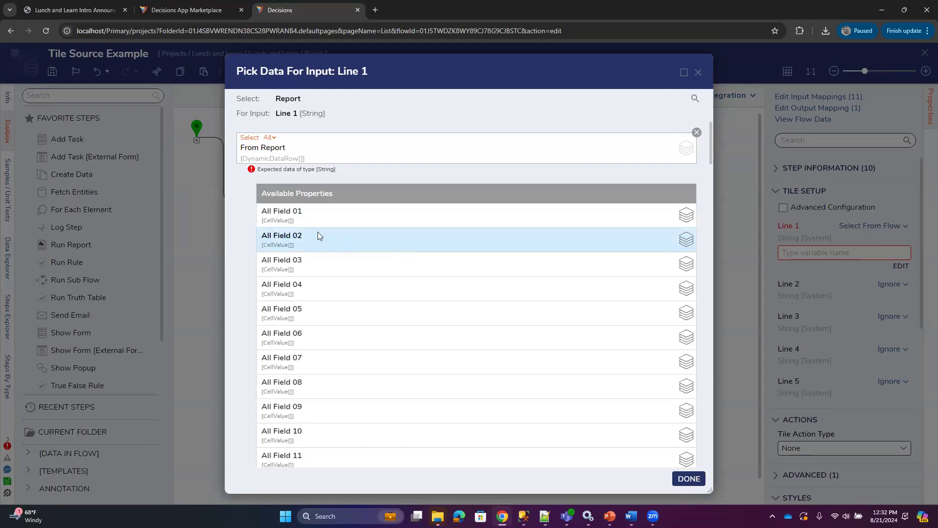
pyautogui.click(320, 214)
pyautogui.scroll(-4, 388, 362)
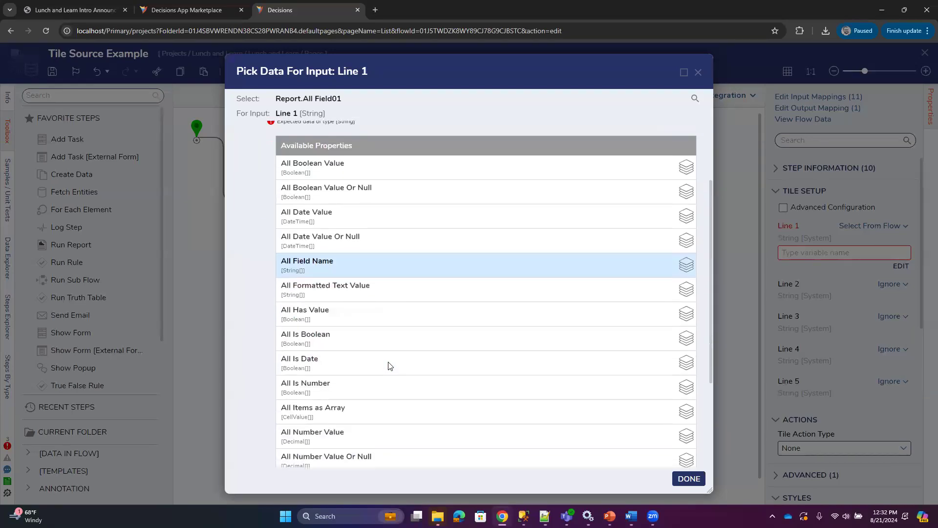
pyautogui.scroll(-2, 367, 320)
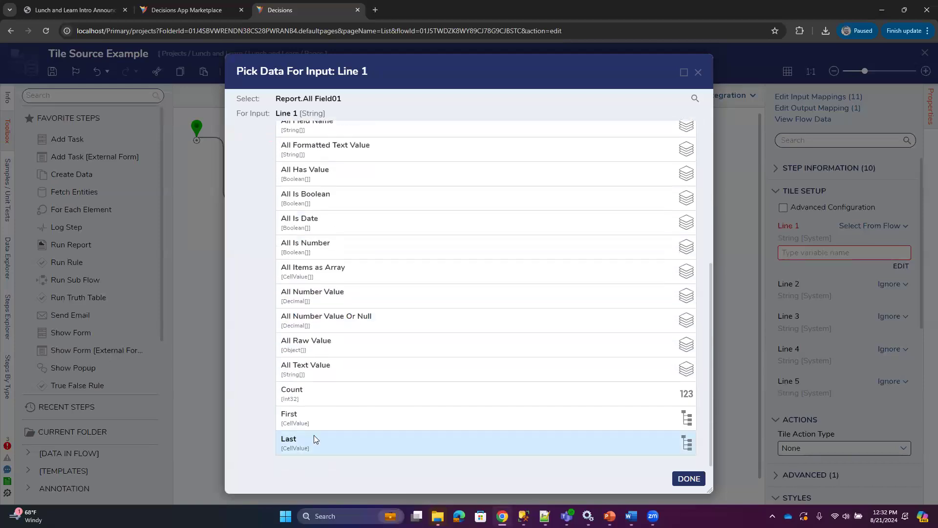
pyautogui.click(310, 420)
# Step: Pick TextValue of the first cell as Line 1's source, and save and close the tile source flow
pyautogui.scroll(-5, 394, 327)
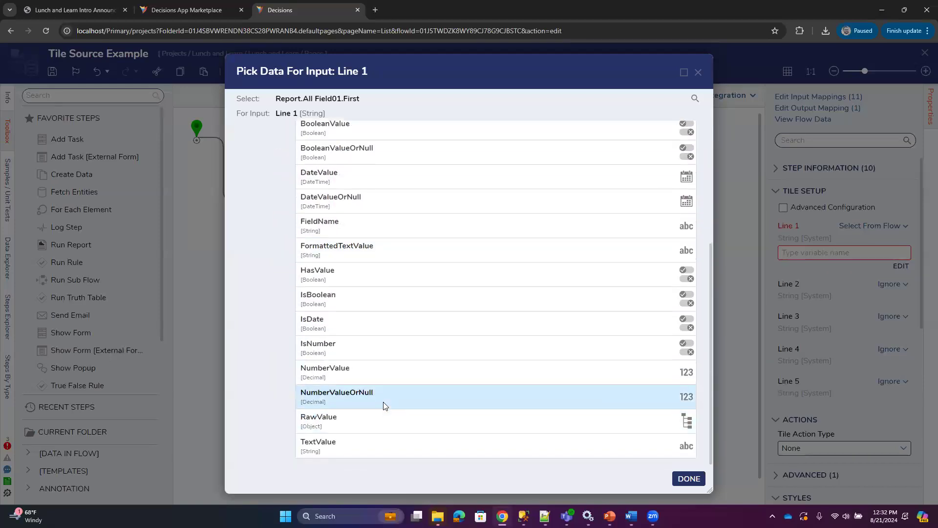
pyautogui.scroll(1, 384, 404)
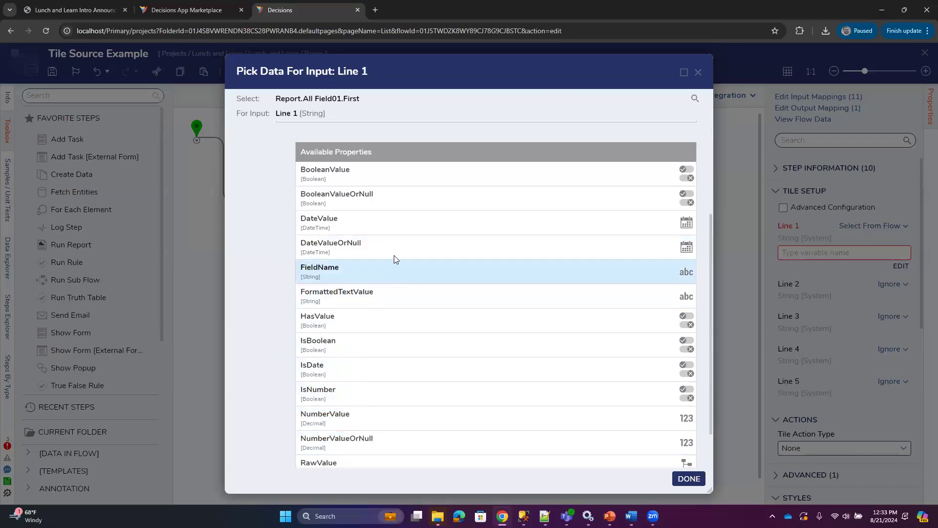
pyautogui.scroll(-1, 399, 338)
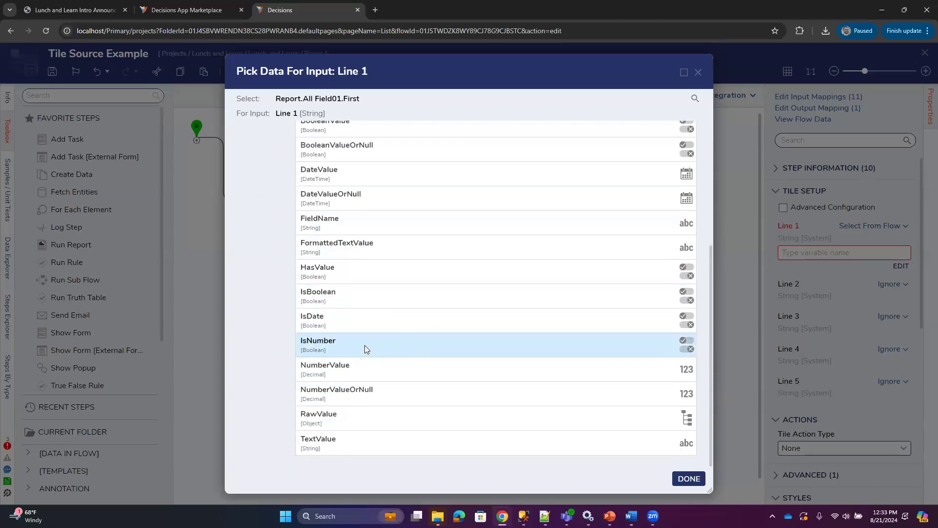
pyautogui.scroll(4, 391, 347)
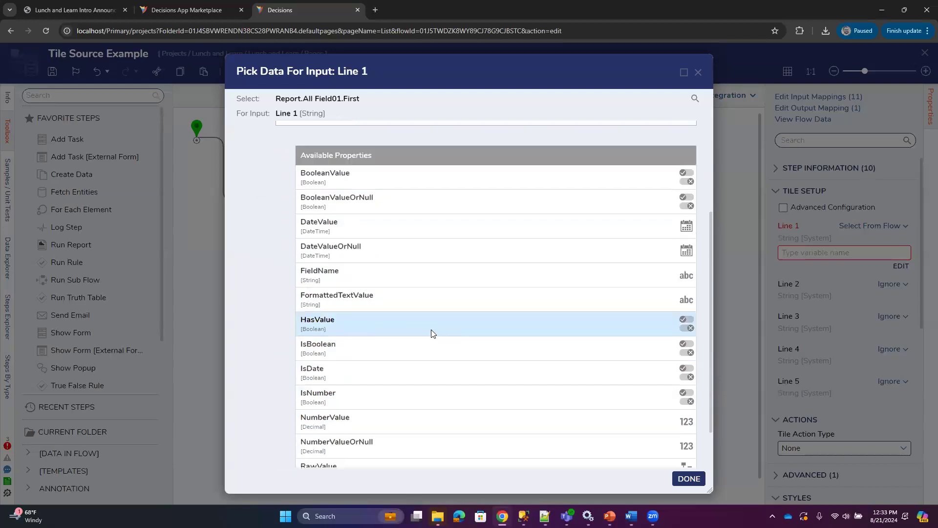
pyautogui.scroll(-4, 430, 328)
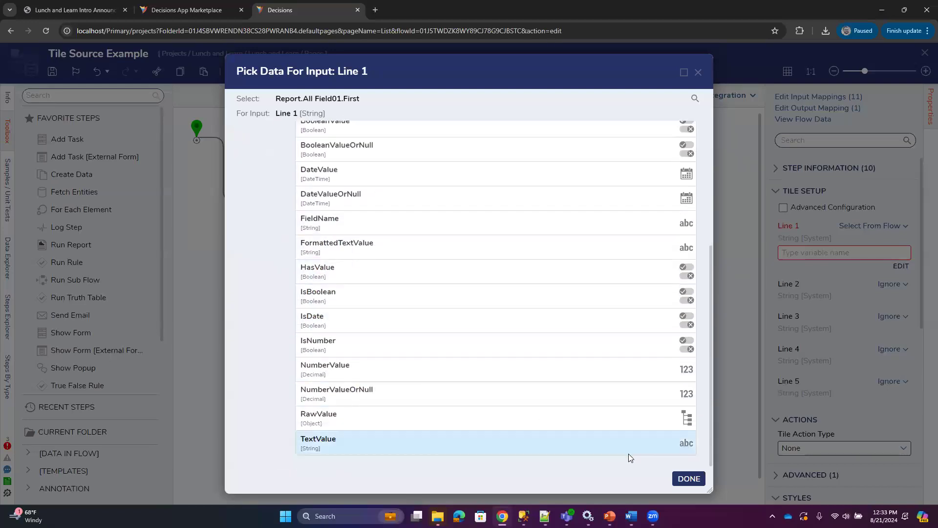
pyautogui.scroll(1, 381, 327)
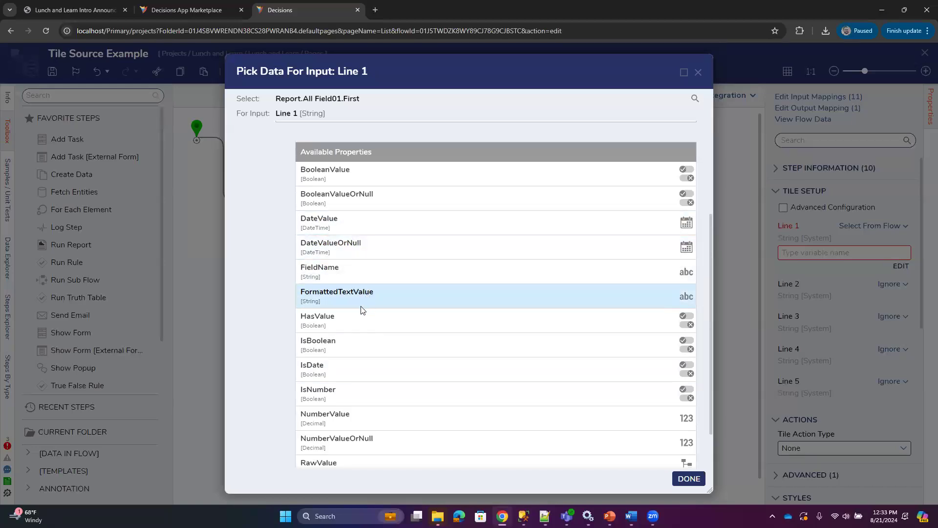
pyautogui.scroll(-1, 385, 312)
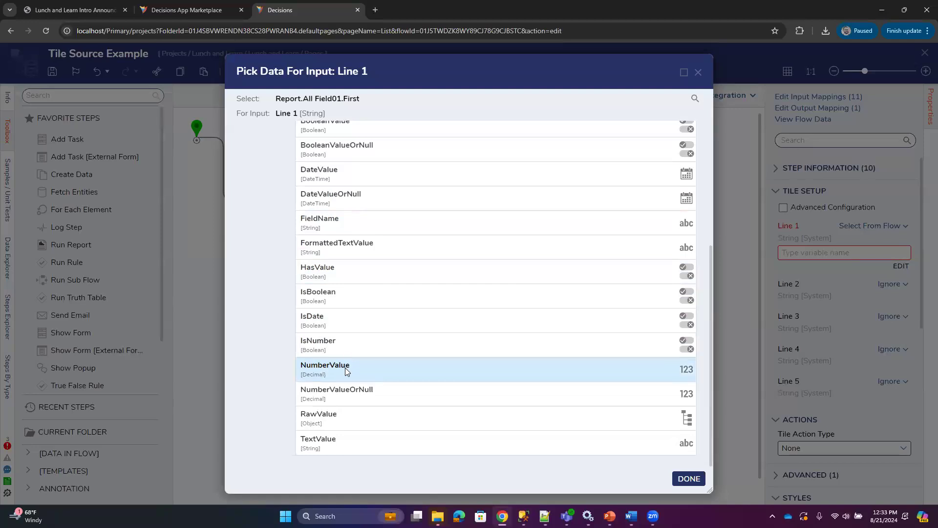
pyautogui.click(327, 444)
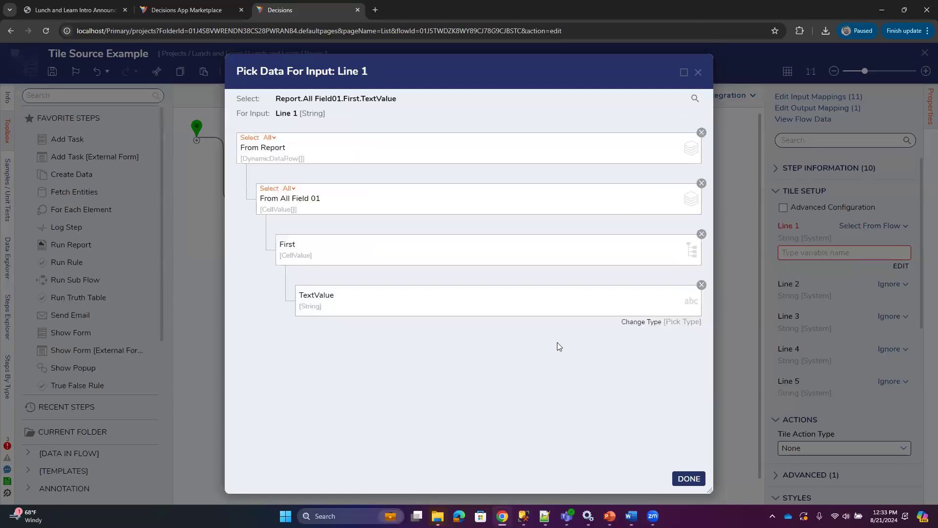
pyautogui.click(688, 480)
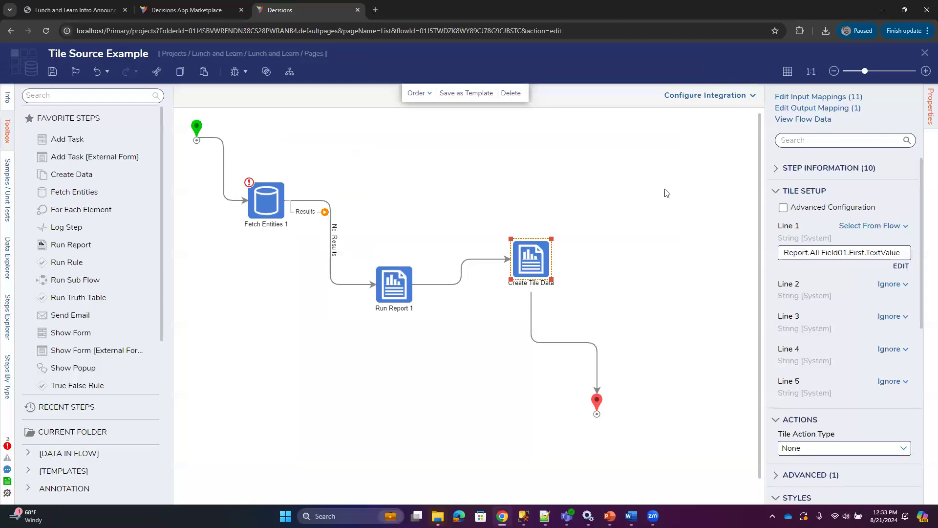
pyautogui.click(925, 52)
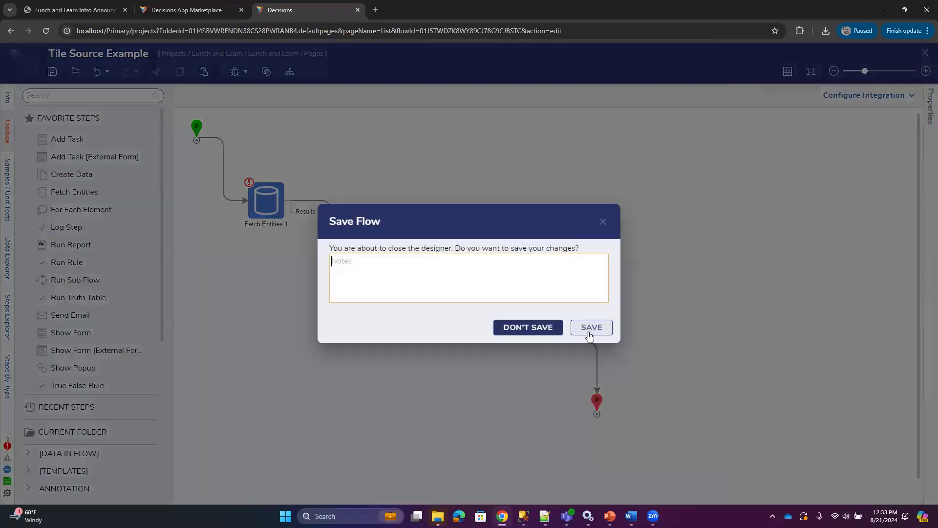
pyautogui.click(592, 327)
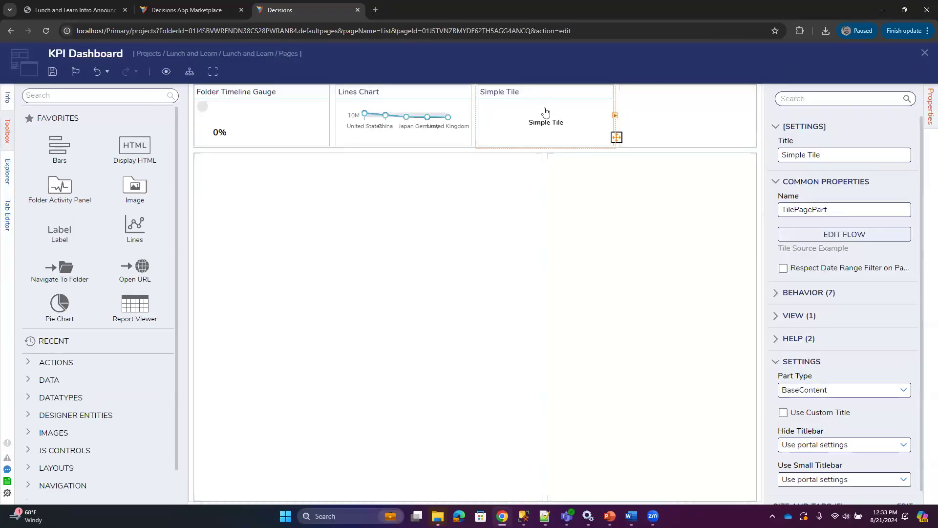
# Step: Reopen the simple tile's source flow, delete the Fetch Entities step, and save and close the flow
pyautogui.click(831, 234)
pyautogui.rightClick(265, 202)
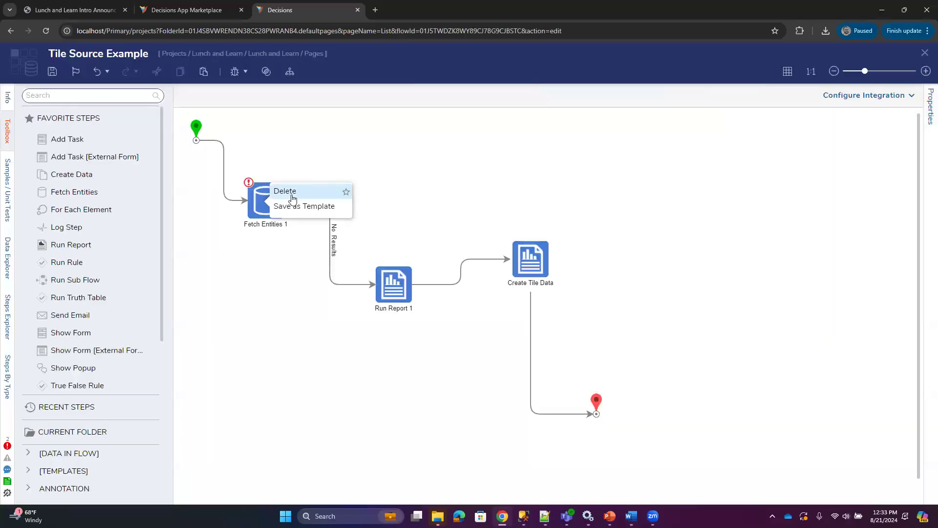
pyautogui.click(285, 191)
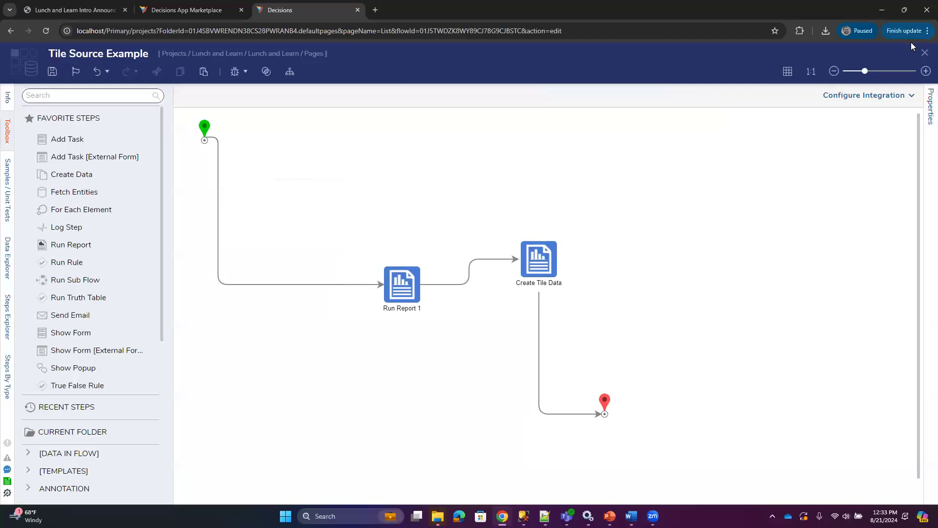
pyautogui.click(925, 53)
pyautogui.click(593, 327)
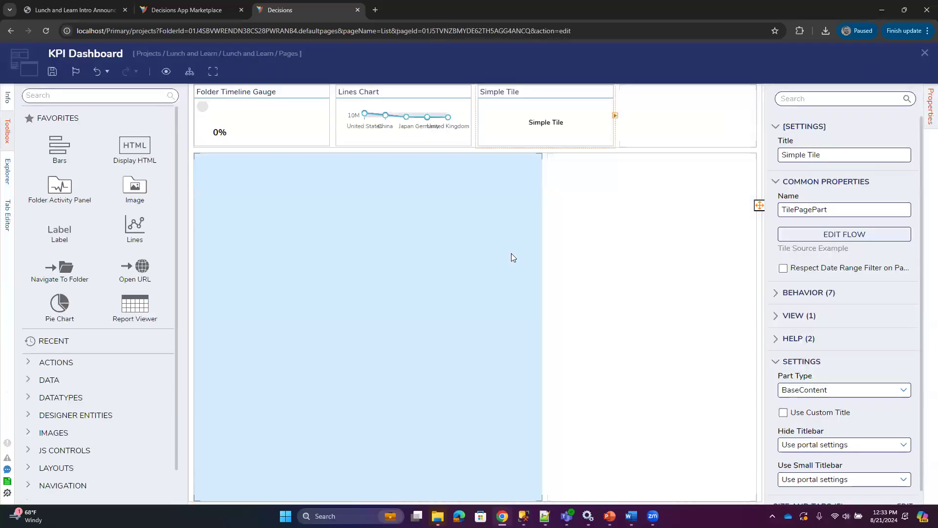
# Step: Preview the KPI Dashboard page to check what the simple tile displays
pyautogui.click(166, 71)
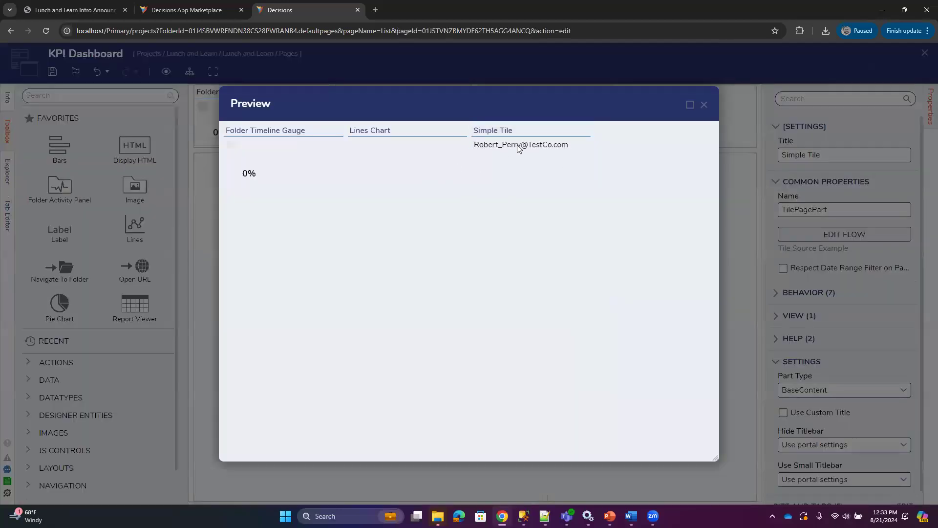
pyautogui.click(705, 104)
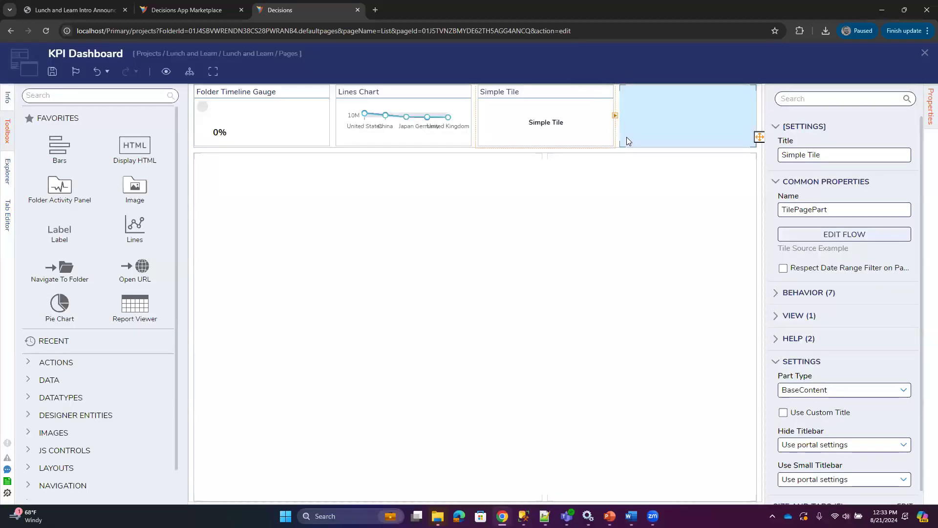
pyautogui.click(625, 153)
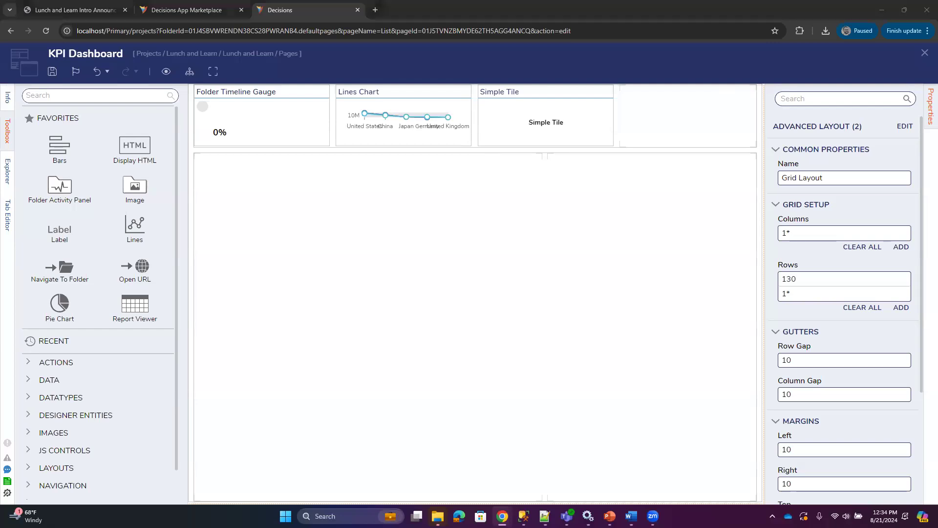
# Step: Close the KPI Dashboard page without saving and open the SampleAdvanced Items flow from the project's Flows folder
pyautogui.click(924, 52)
pyautogui.click(527, 330)
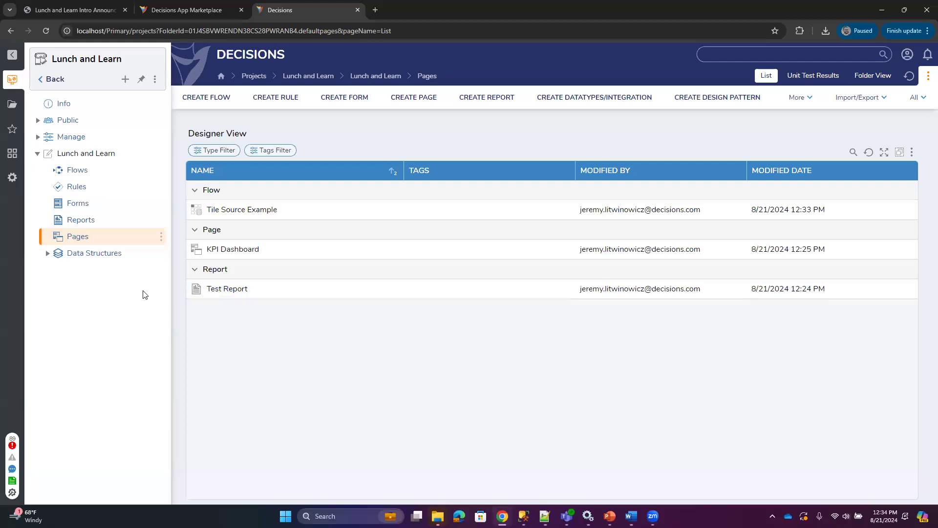
pyautogui.click(84, 255)
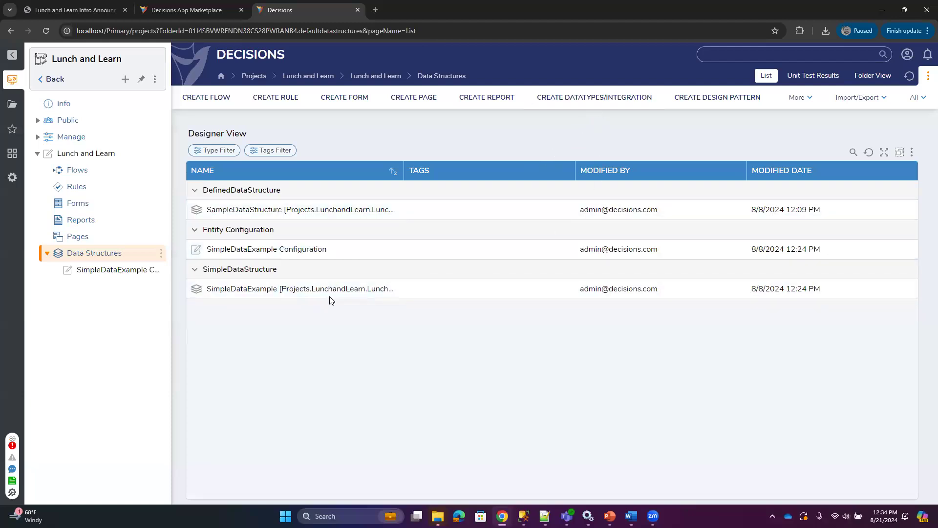
pyautogui.click(77, 172)
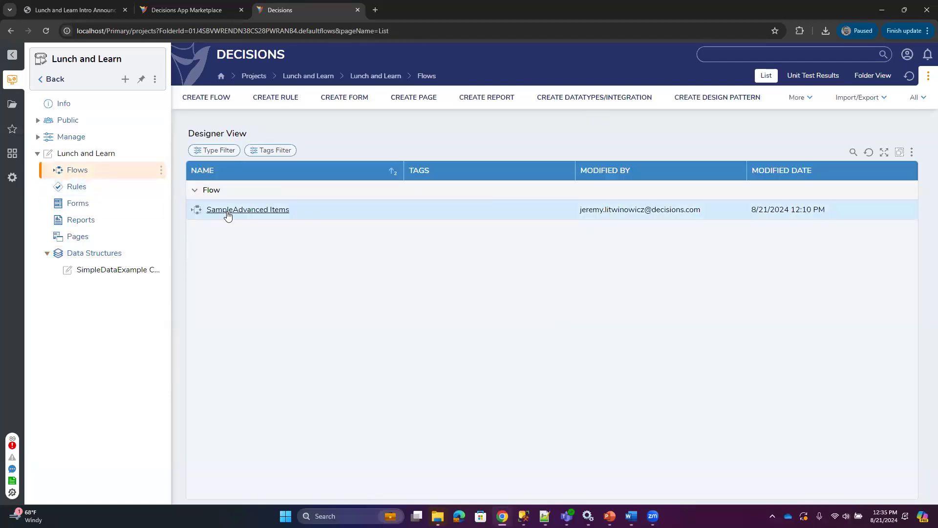
pyautogui.click(227, 210)
# Step: Add the Create SimpleDataExample step from the user-defined database structures to the empty area below Create Data 1
pyautogui.moveTo(254, 178); pyautogui.dragTo(411, 325)
pyautogui.moveTo(341, 330); pyautogui.dragTo(536, 242)
pyautogui.click(325, 310)
pyautogui.scroll(-5, 83, 381)
pyautogui.click(49, 491)
pyautogui.scroll(-5, 98, 415)
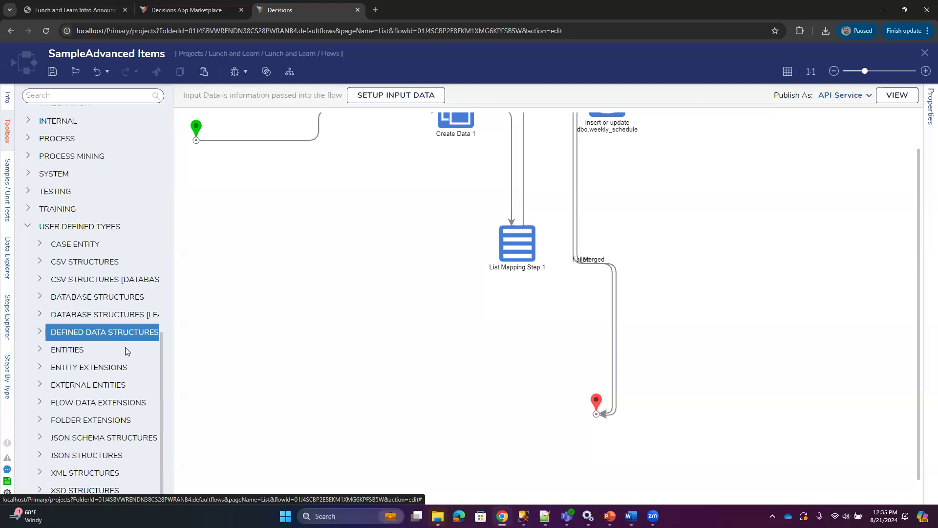
pyautogui.click(37, 294)
pyautogui.scroll(-1, 39, 309)
pyautogui.click(51, 295)
pyautogui.scroll(-3, 51, 294)
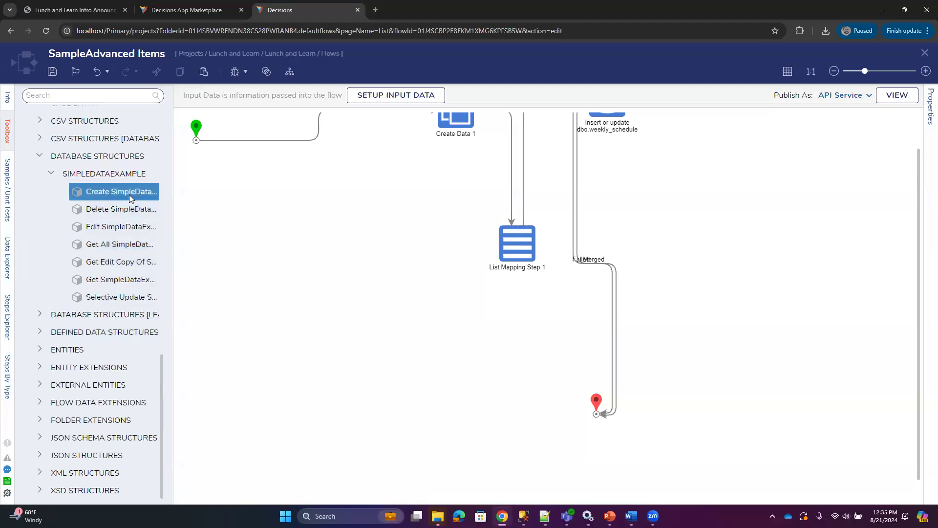
pyautogui.moveTo(129, 195); pyautogui.dragTo(350, 196)
pyautogui.scroll(1, 304, 332)
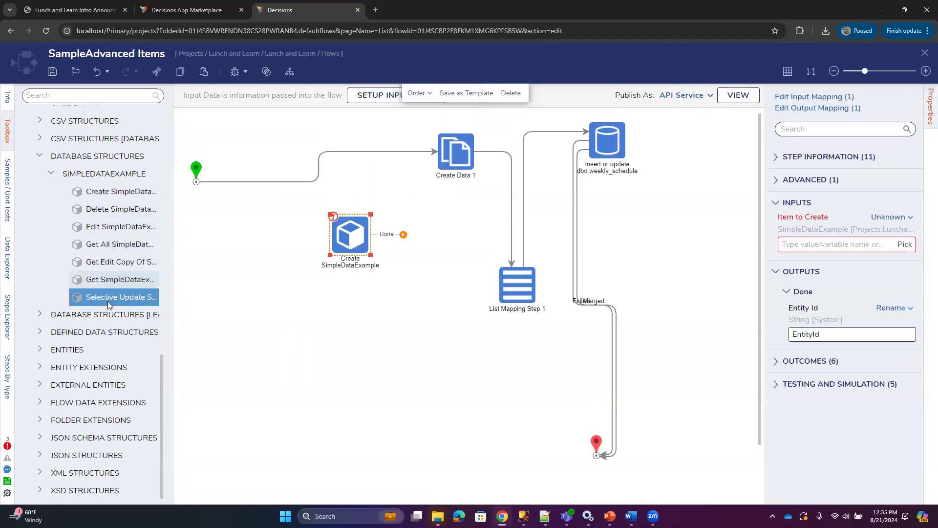
# Step: Examine the user-defined step categories, expanding Case Entity, CSV Structures and Entities
pyautogui.scroll(4, 103, 298)
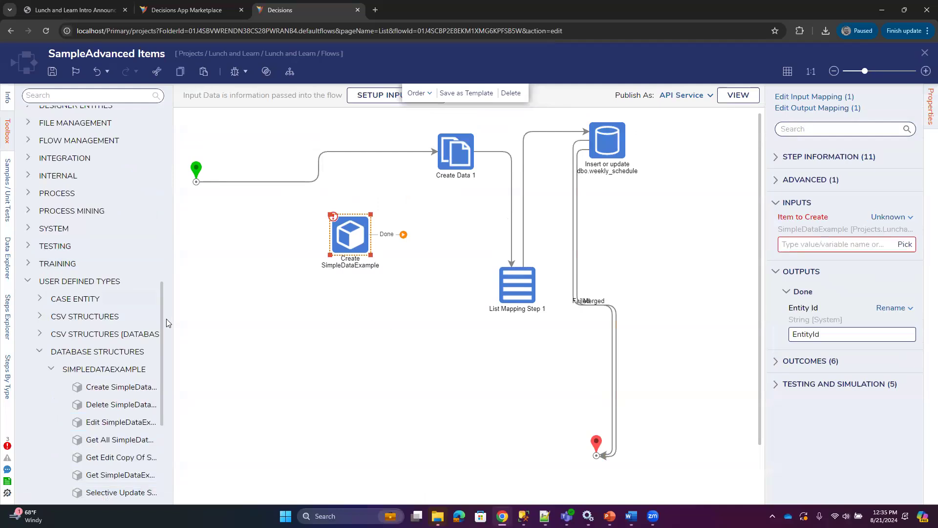
pyautogui.scroll(-3, 115, 317)
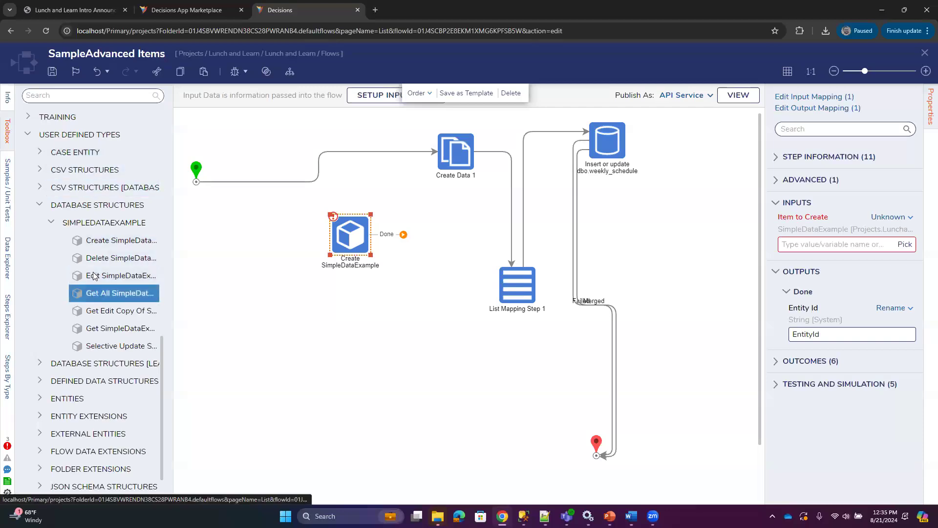
pyautogui.click(40, 153)
pyautogui.click(40, 171)
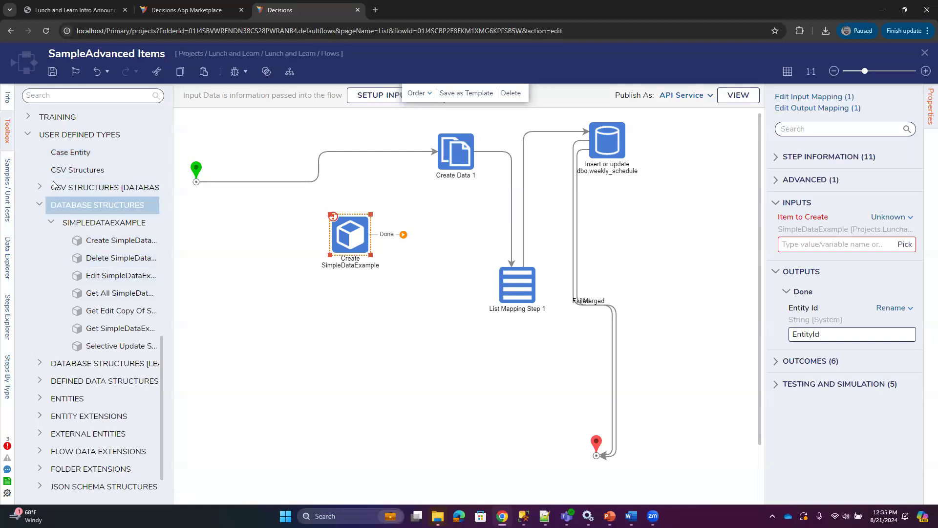
pyautogui.click(39, 398)
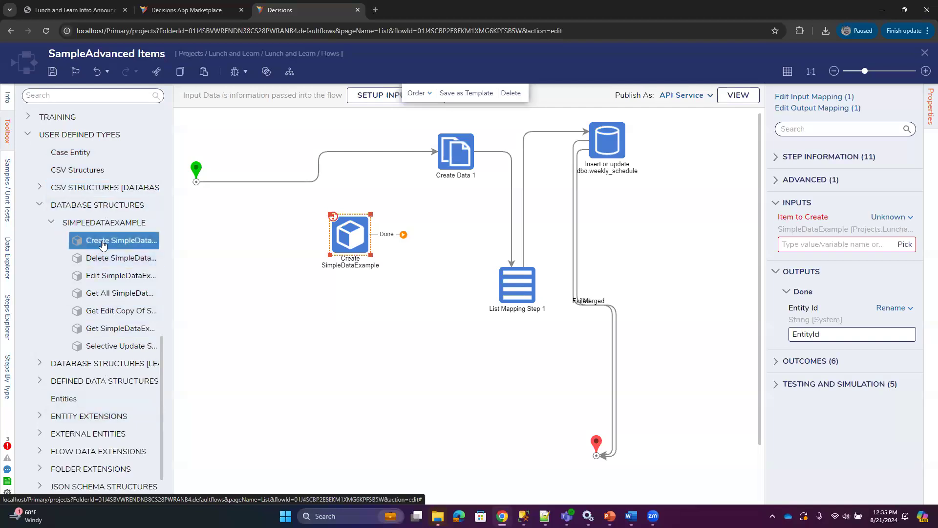
# Step: Reposition the Create SimpleDataExample step below the start point and set its Item to Create input to Build Data
pyautogui.moveTo(333, 240); pyautogui.dragTo(303, 234)
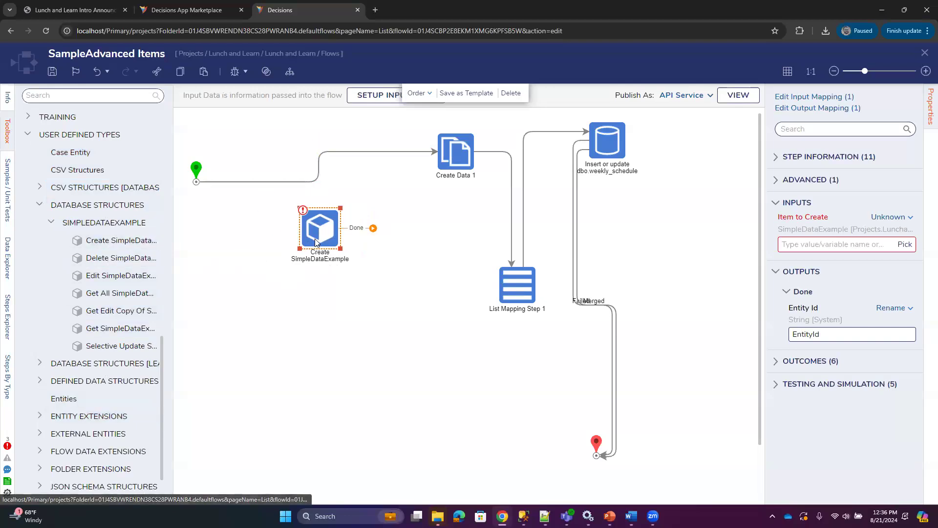
pyautogui.moveTo(314, 231); pyautogui.dragTo(299, 229)
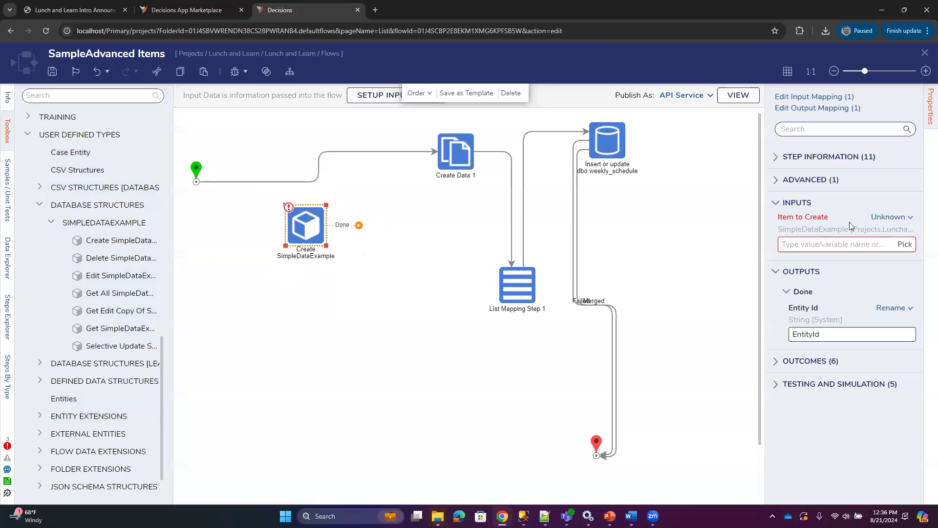
pyautogui.click(889, 218)
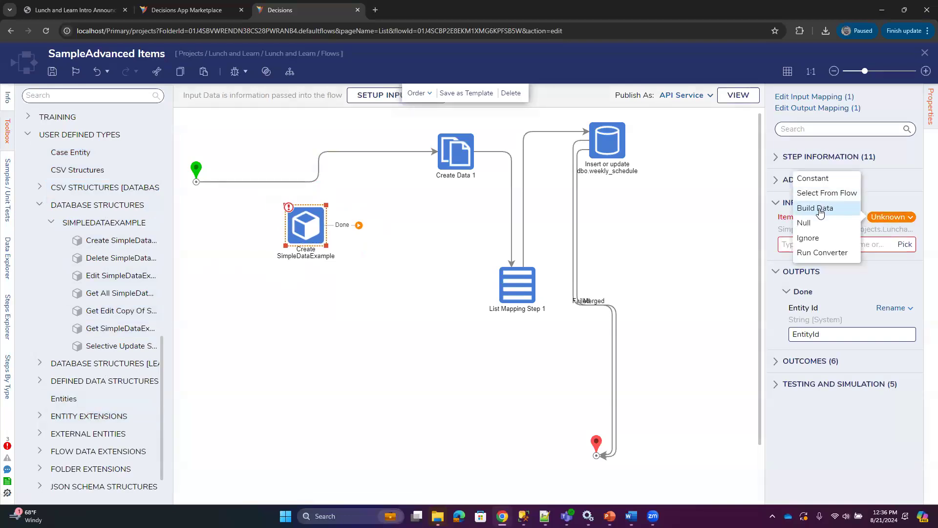
pyautogui.click(821, 211)
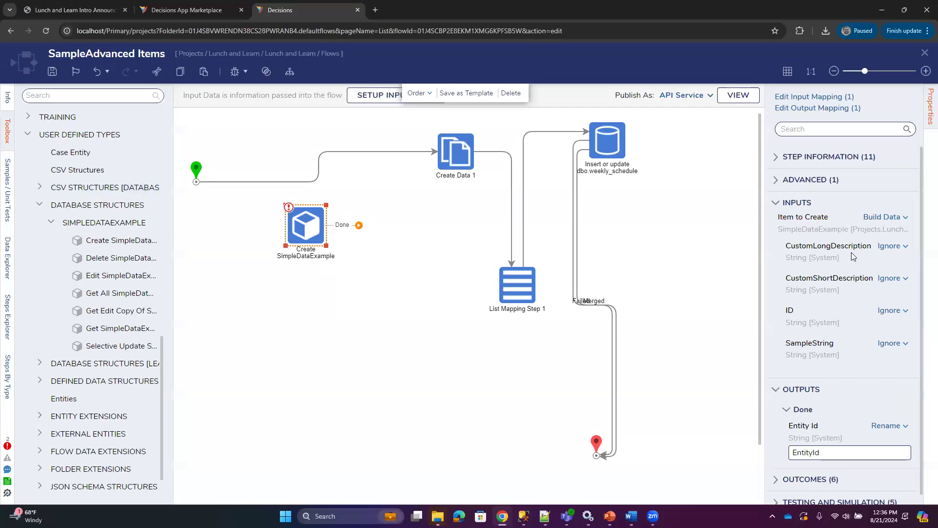
pyautogui.scroll(-1, 843, 258)
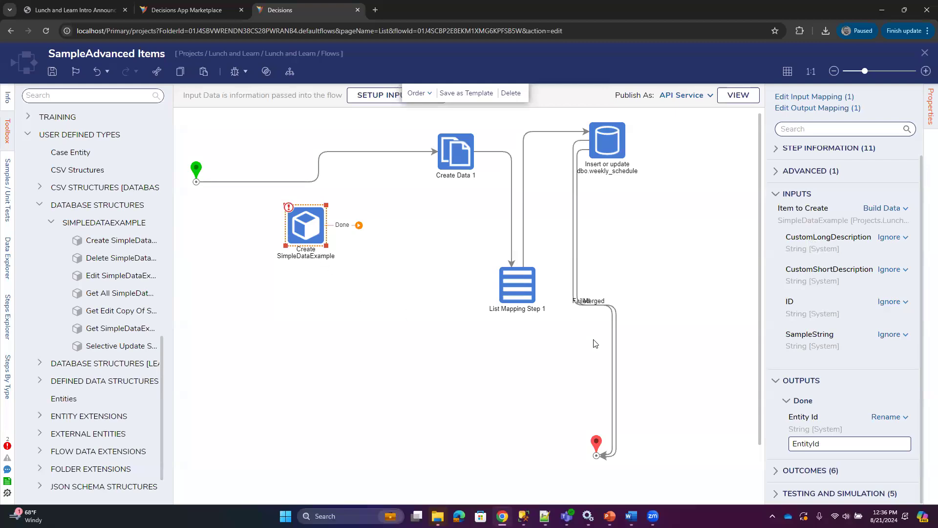
pyautogui.click(898, 334)
pyautogui.click(787, 354)
# Step: Close the flow without saving and create a report named Report on Database Structure in the project's Reports folder
pyautogui.press('Escape')
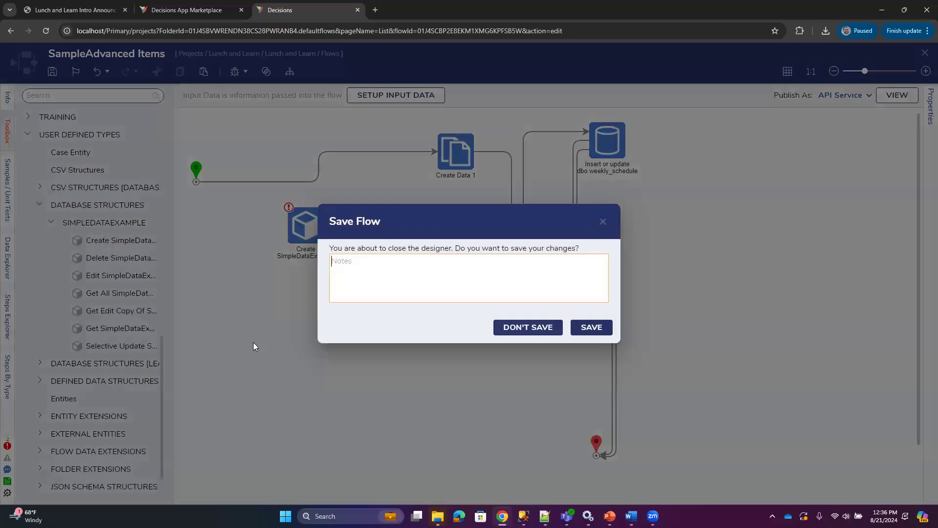
pyautogui.click(528, 328)
pyautogui.click(93, 220)
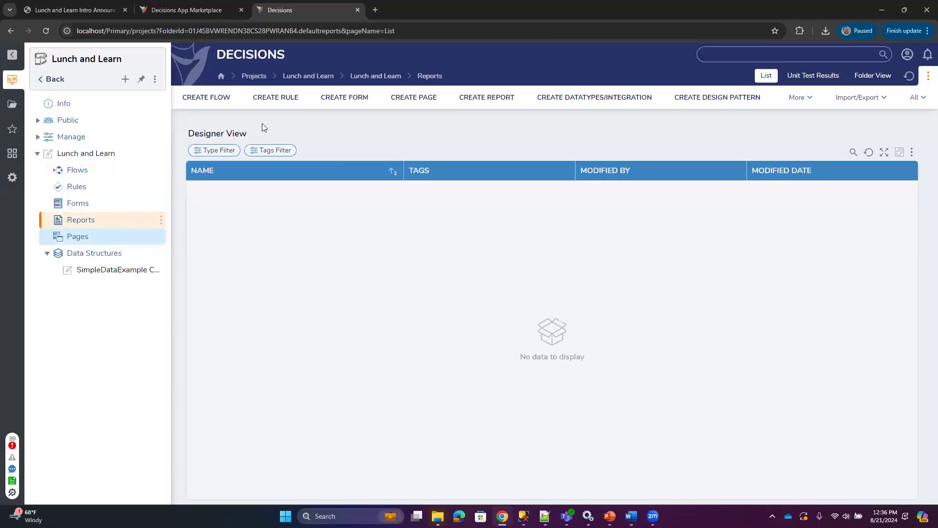
pyautogui.click(483, 99)
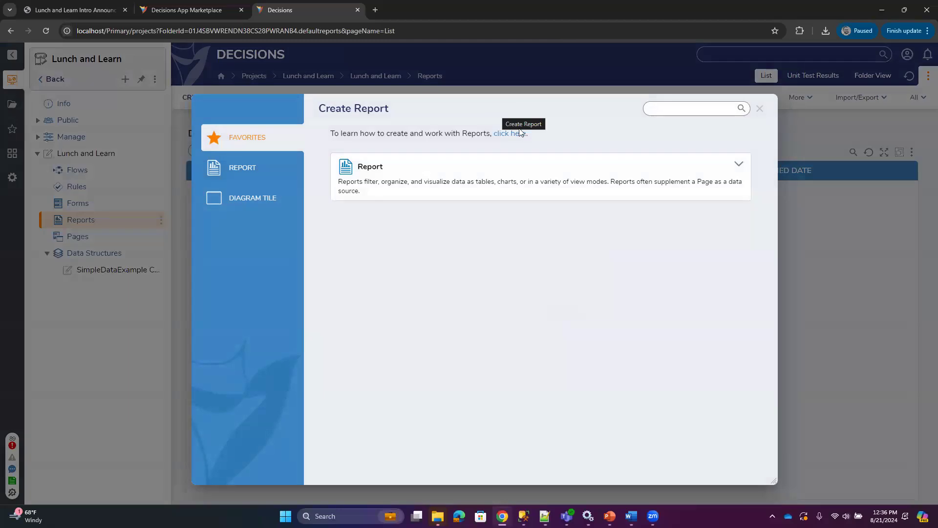
pyautogui.click(491, 190)
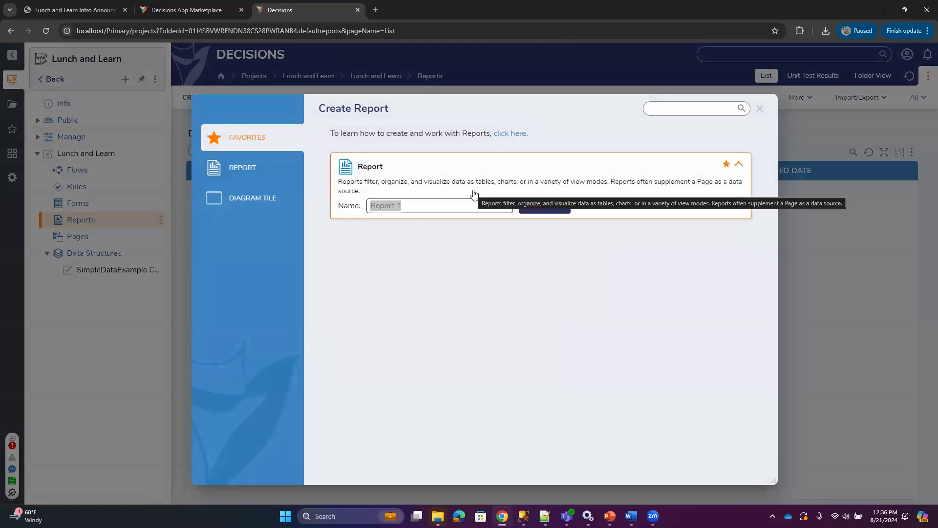
pyautogui.write('Report on Database Structure')
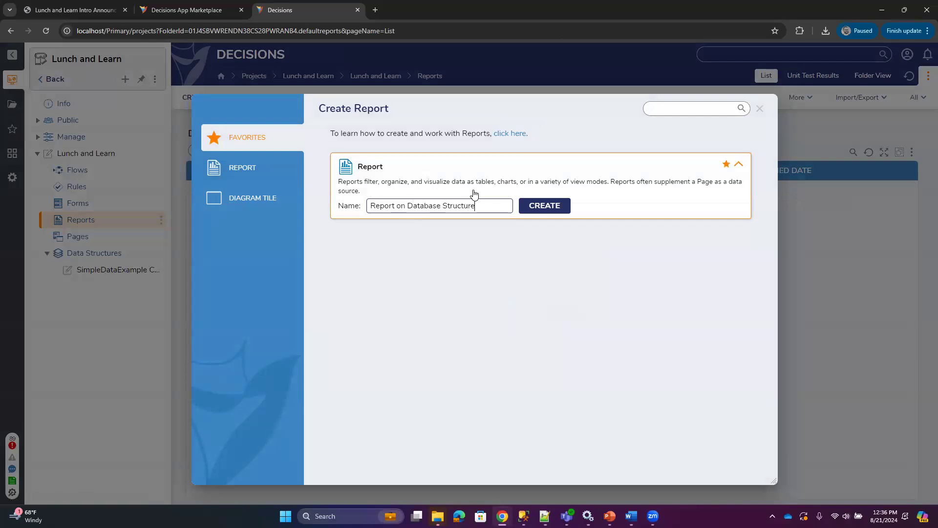
pyautogui.click(552, 208)
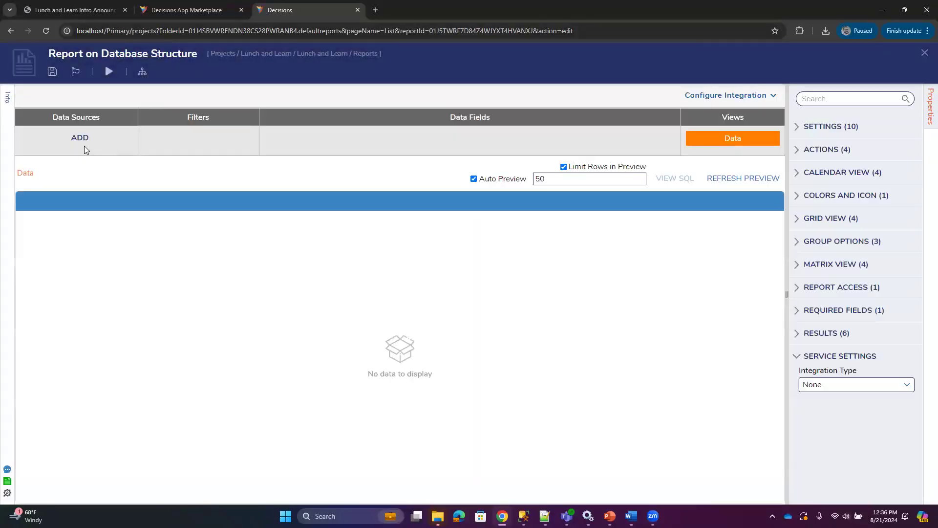
# Step: Search the data sources for "simple" and add Simple Data Example to the report
pyautogui.click(78, 137)
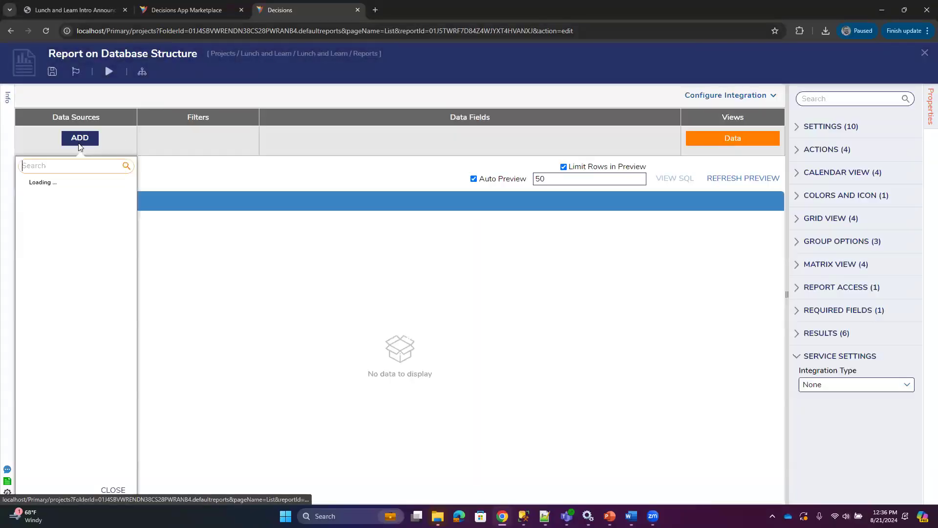
pyautogui.write('simple')
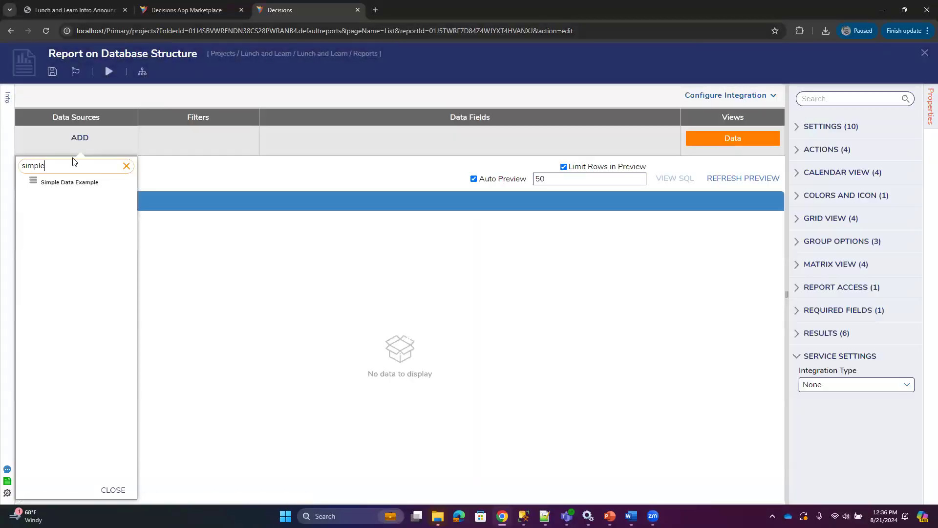
pyautogui.click(49, 183)
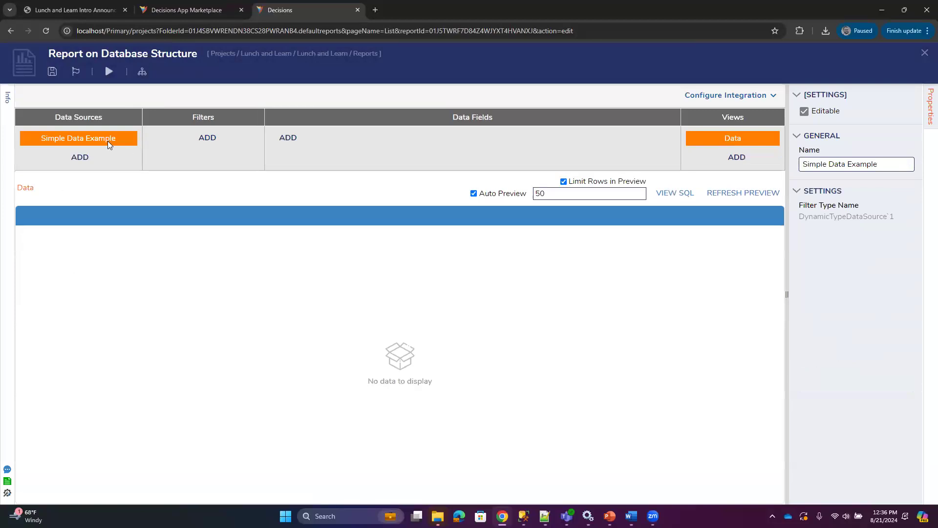
# Step: Duplicate the browser tab, check the project's Data Structures folder in the copy, and return to the report
pyautogui.rightClick(337, 13)
pyautogui.click(351, 100)
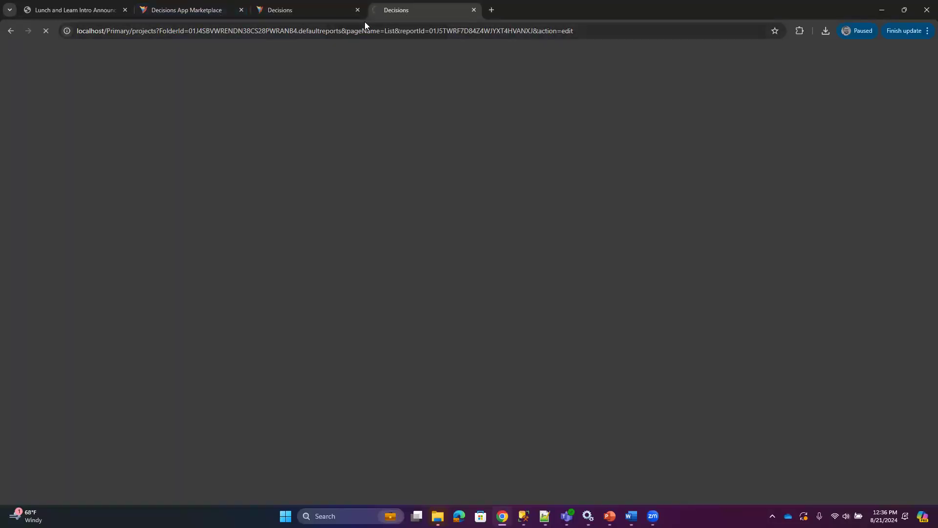
pyautogui.click(504, 313)
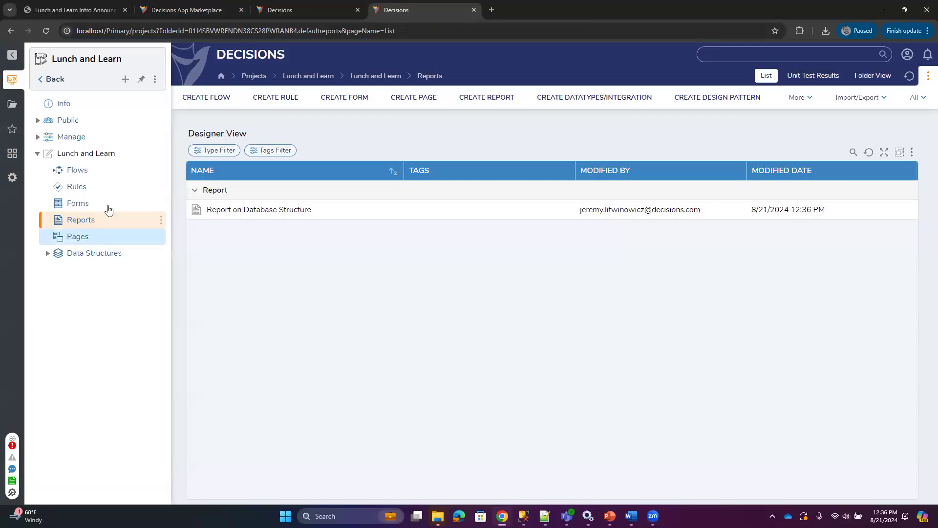
pyautogui.click(88, 252)
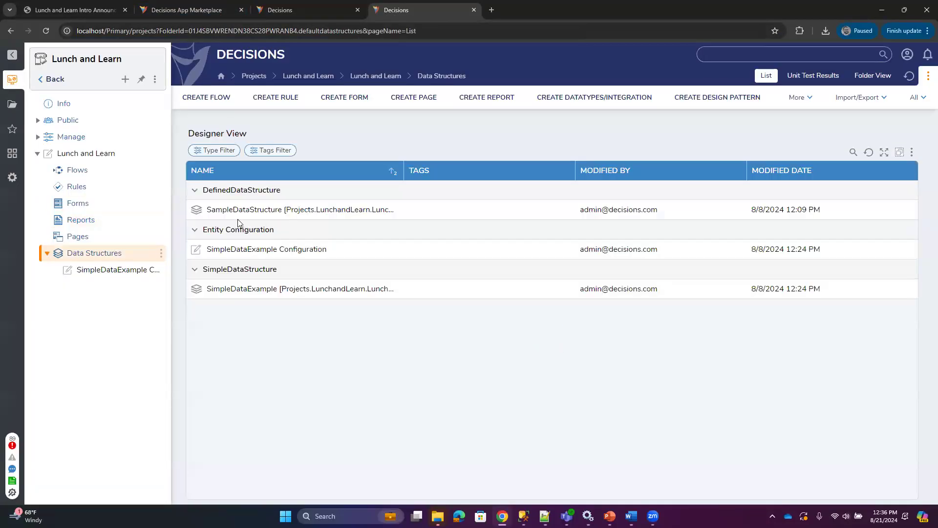
pyautogui.click(296, 11)
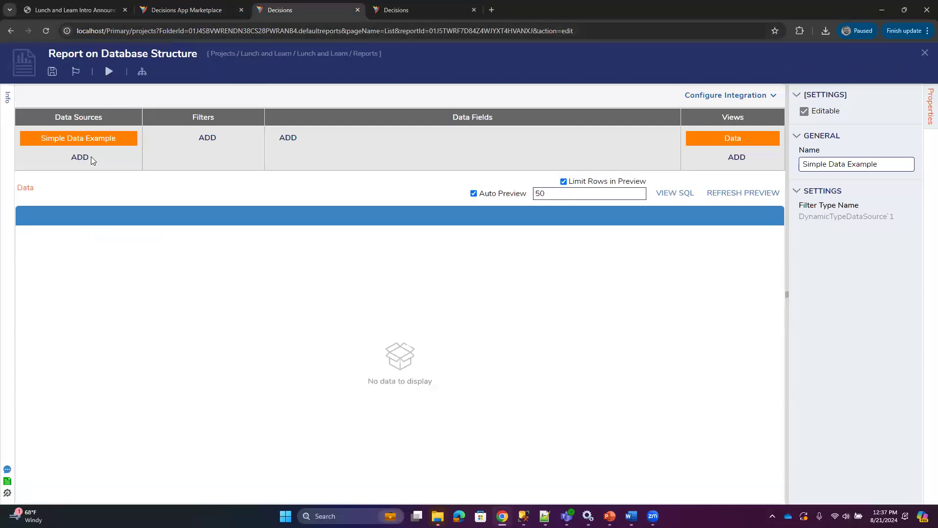
# Step: Replace the report's Simple Data Example data source with the Sample data source
pyautogui.click(136, 133)
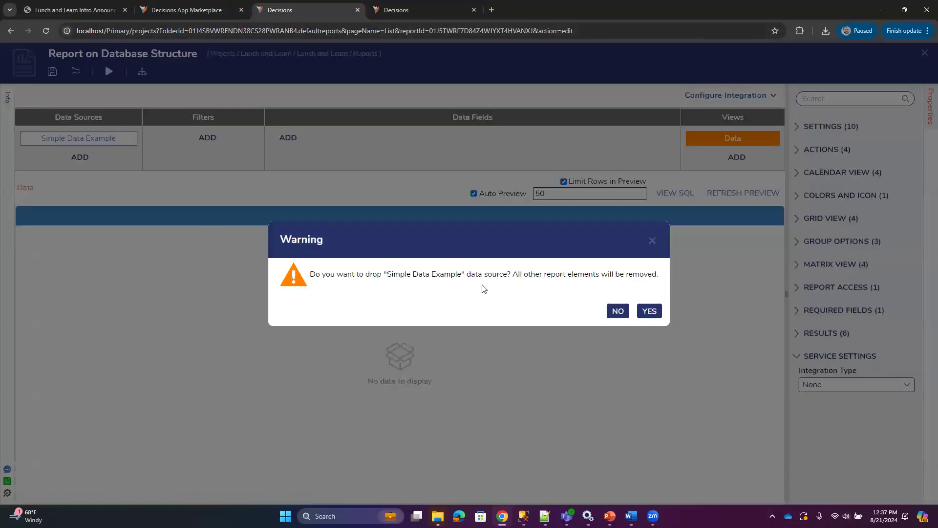
pyautogui.click(638, 309)
pyautogui.click(78, 139)
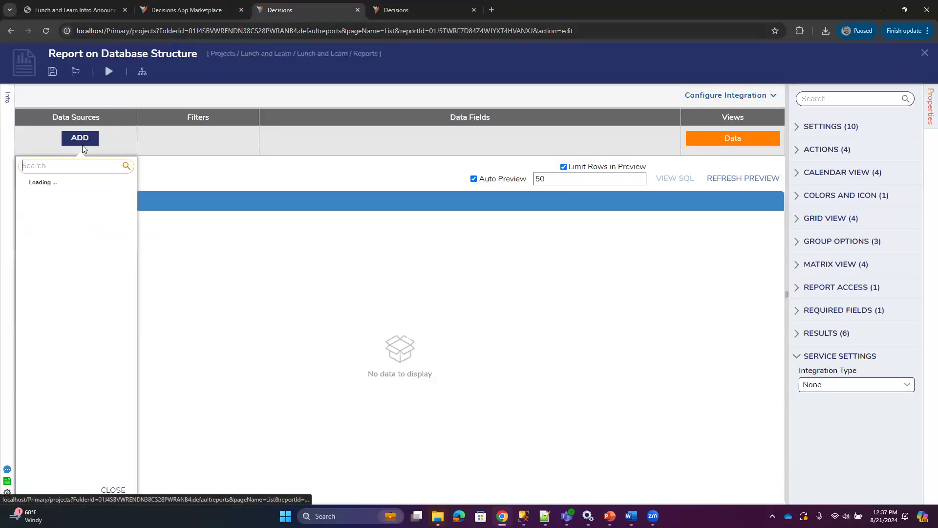
pyautogui.write('sampl')
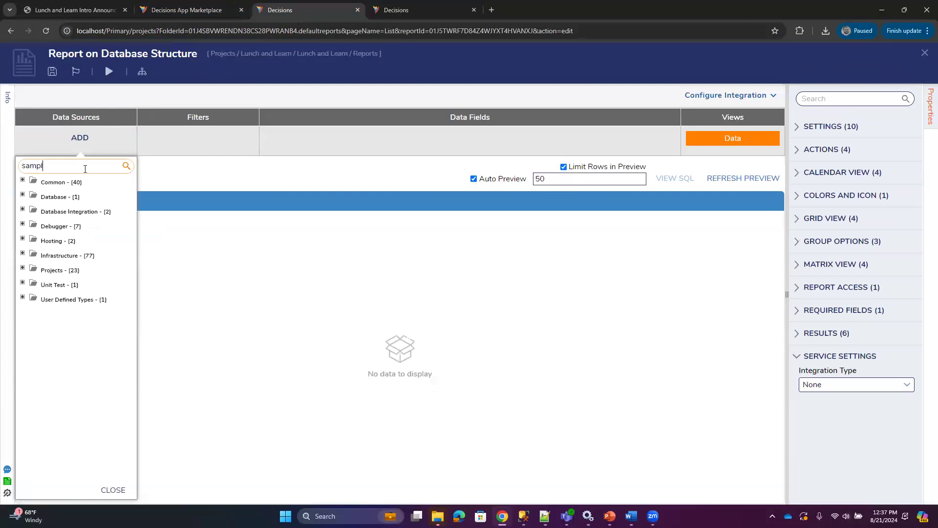
pyautogui.write('e')
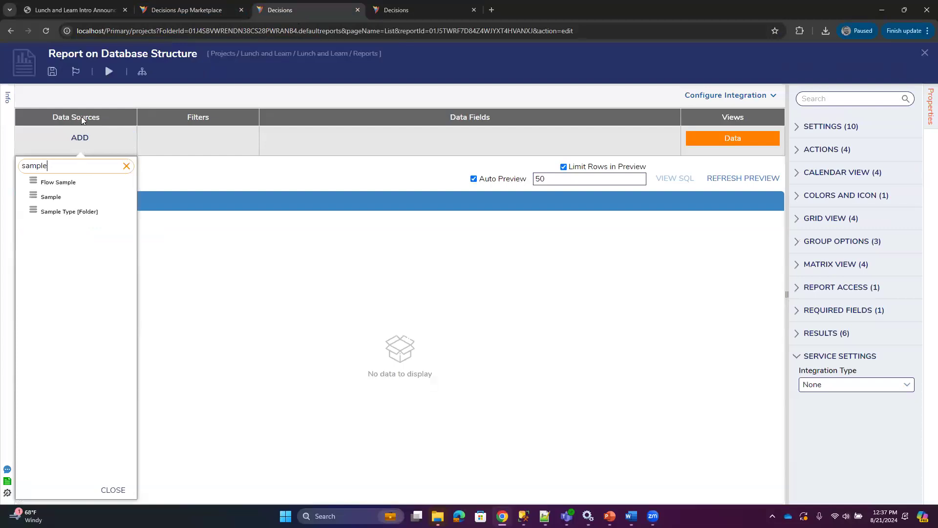
pyautogui.click(50, 198)
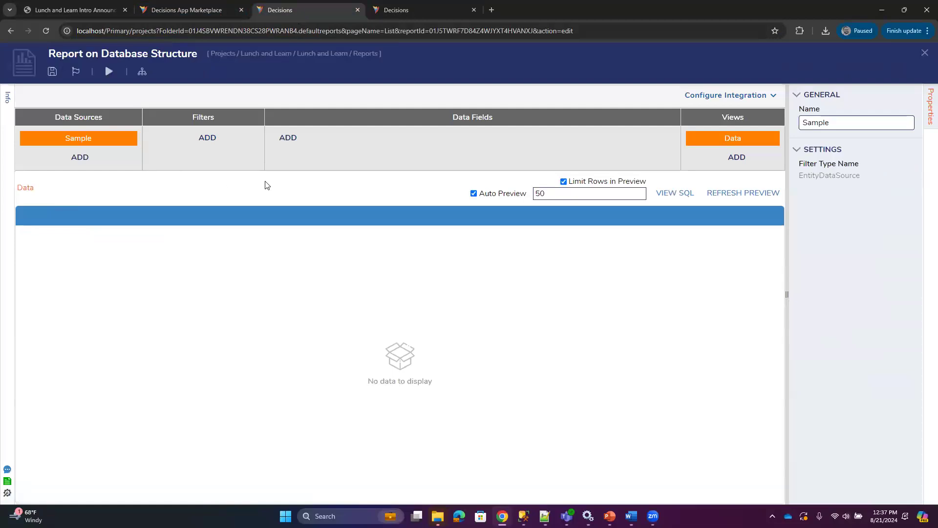
# Step: Look through the data fields offered by the Sample data source, and remove that source from the report
pyautogui.click(288, 138)
pyautogui.scroll(-1, 487, 311)
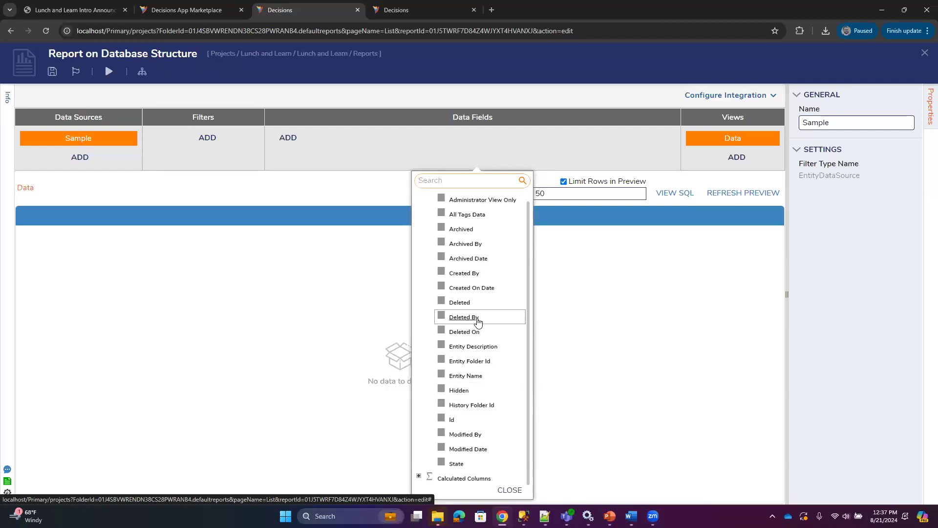
pyautogui.click(117, 143)
pyautogui.click(136, 133)
pyautogui.click(622, 309)
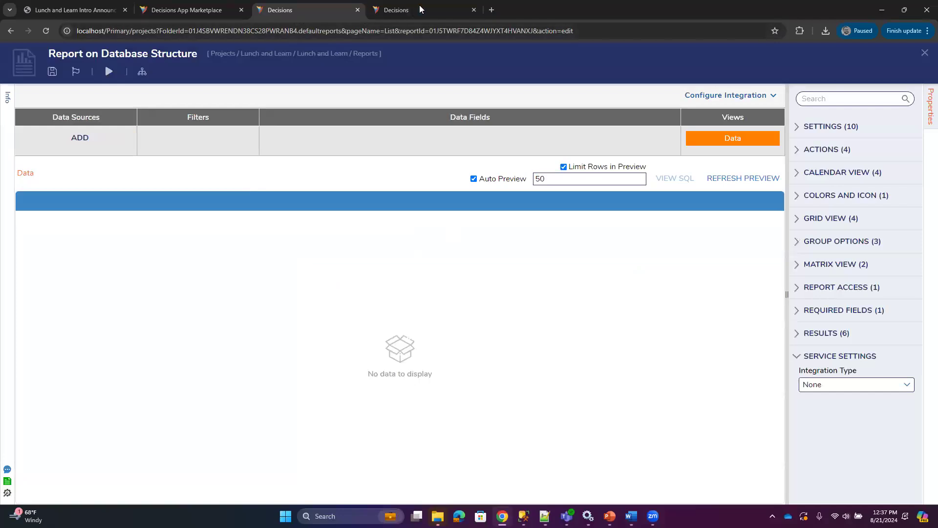
# Step: Recheck the project's data structures and add Simple Data Example from User Defined Types, Database Structures as the report's data source
pyautogui.click(419, 9)
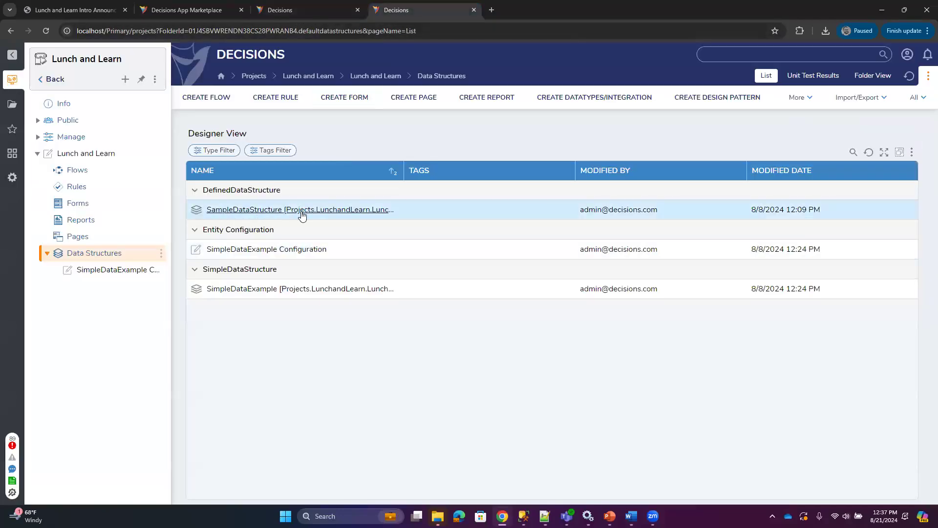
pyautogui.click(321, 11)
pyautogui.click(79, 138)
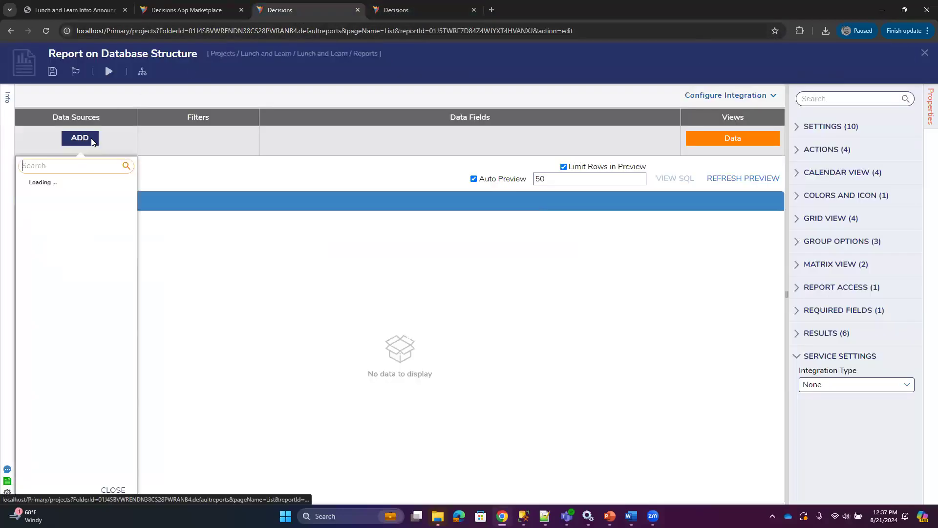
pyautogui.write('sample')
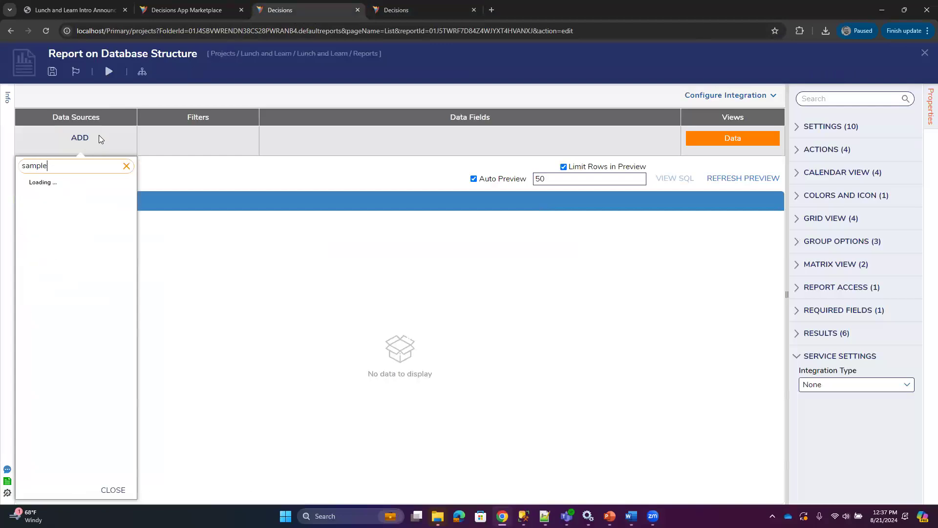
pyautogui.click(126, 165)
pyautogui.click(23, 298)
pyautogui.click(34, 313)
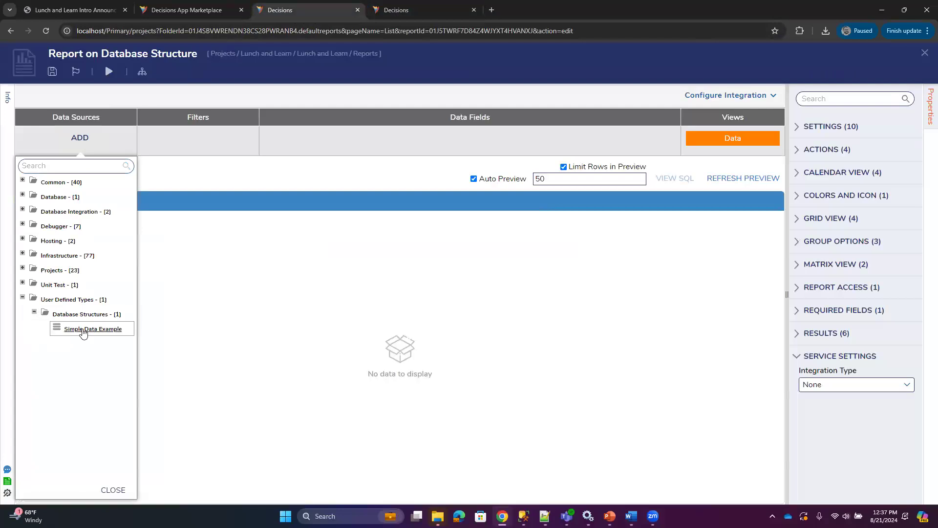
pyautogui.click(81, 329)
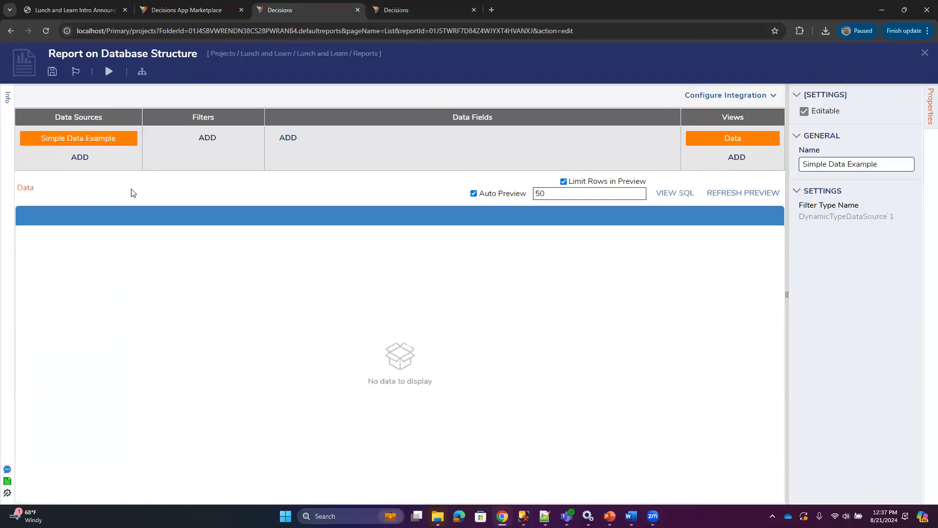
# Step: Add the Sample String and Id columns to the report's data fields
pyautogui.click(288, 138)
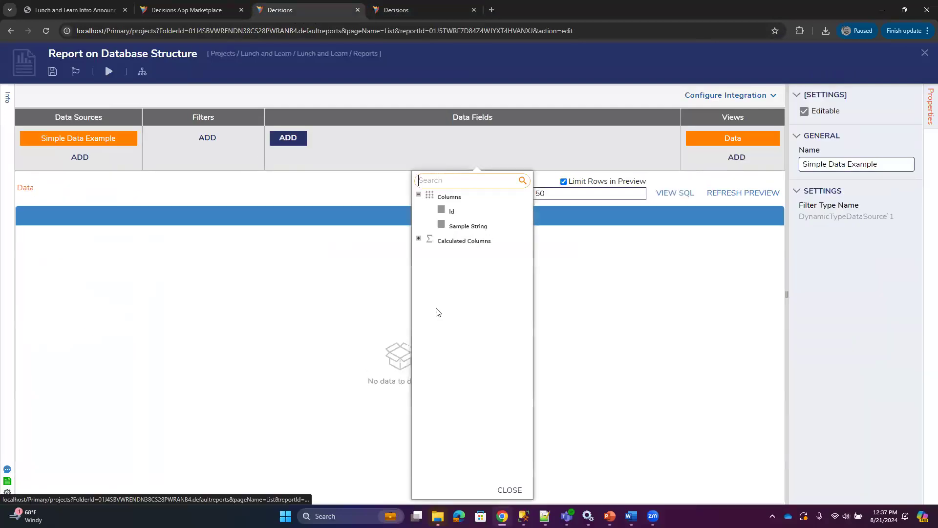
pyautogui.click(462, 228)
pyautogui.click(450, 211)
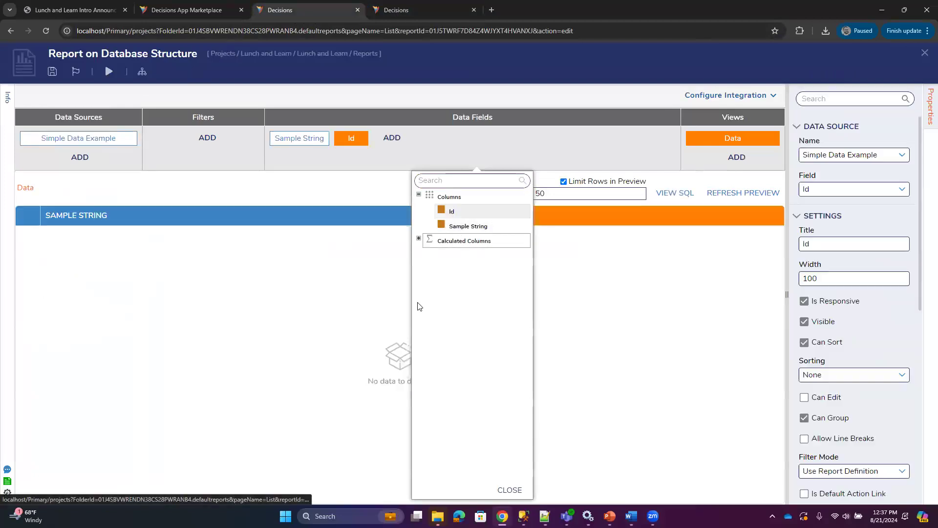
pyautogui.click(404, 255)
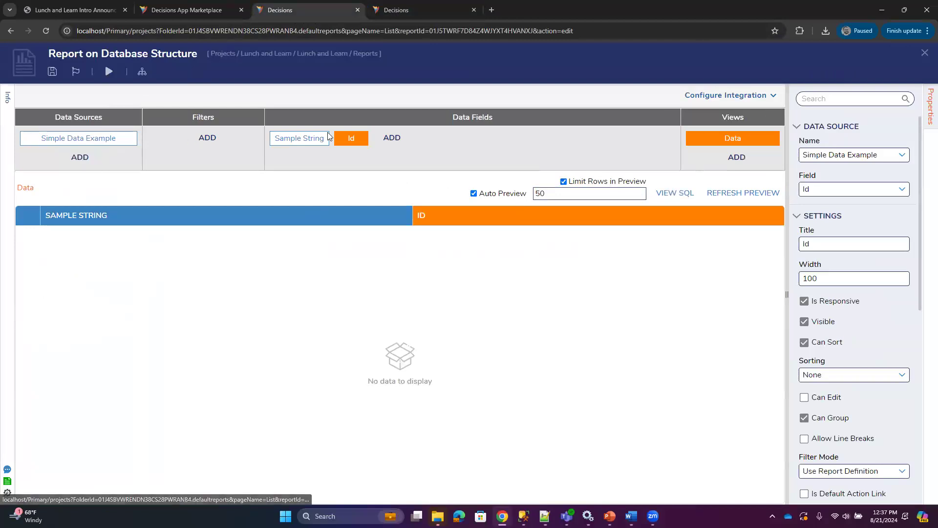
# Step: Close the report without saving and open the project's Data Structures folder
pyautogui.click(925, 53)
pyautogui.click(520, 324)
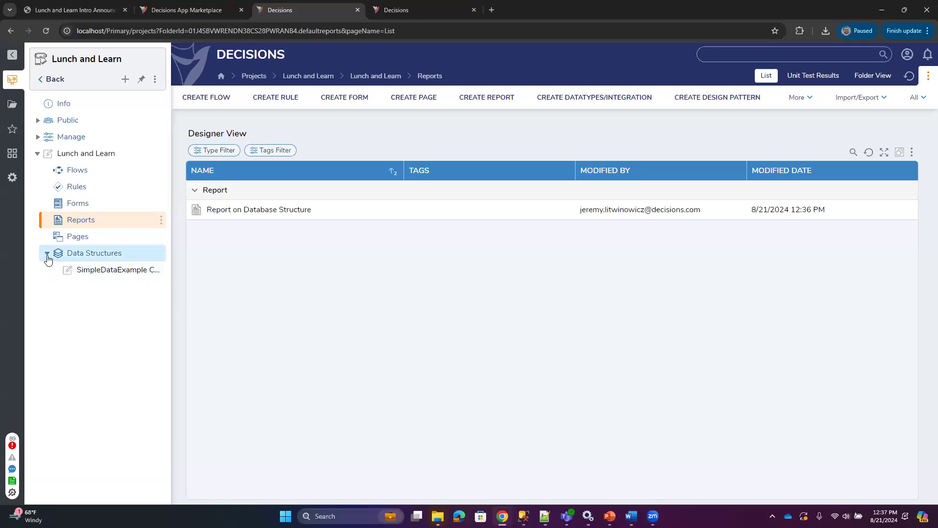
pyautogui.click(87, 256)
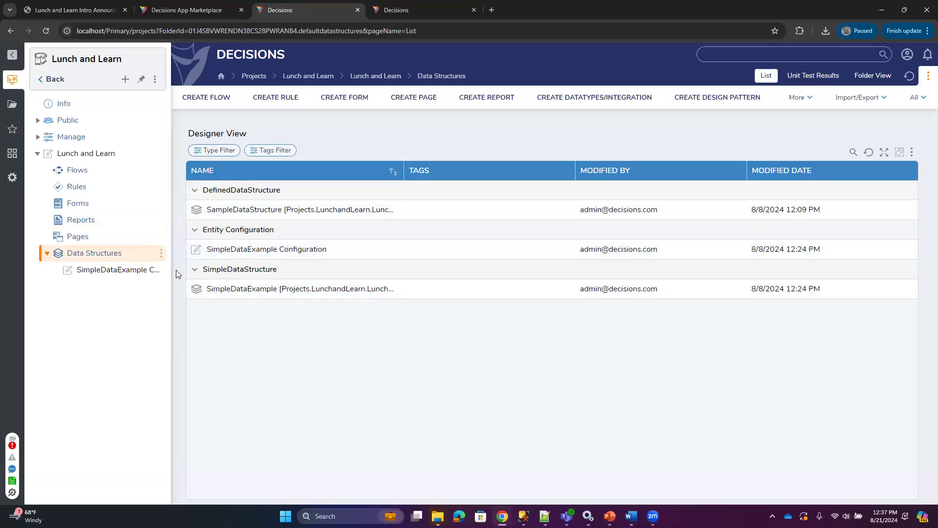
# Step: Review the User Defined Types available in the project's Data Structures folder and open a blank Entity definition
pyautogui.click(80, 169)
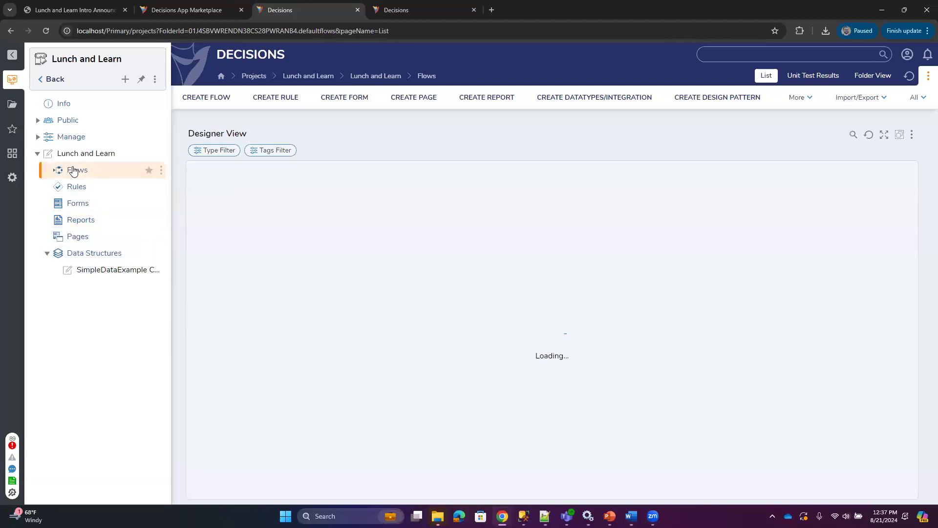
pyautogui.click(81, 253)
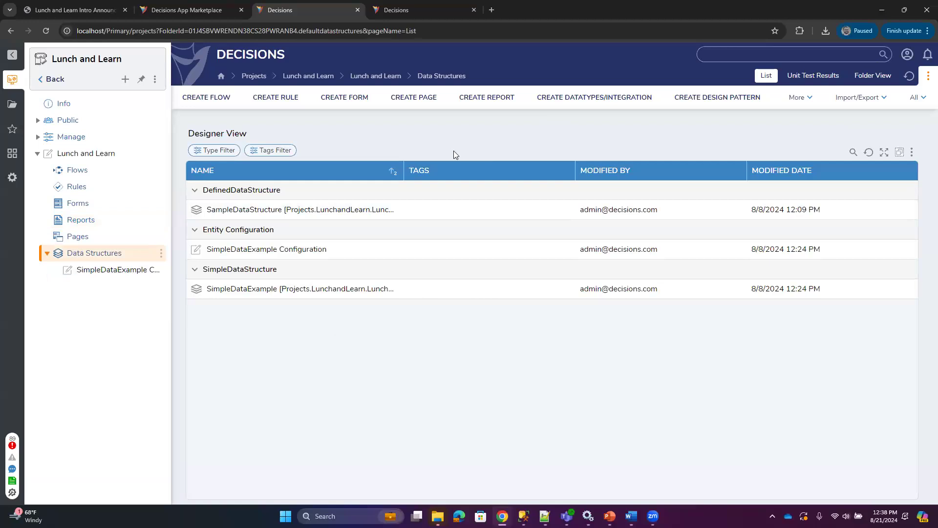
pyautogui.click(607, 106)
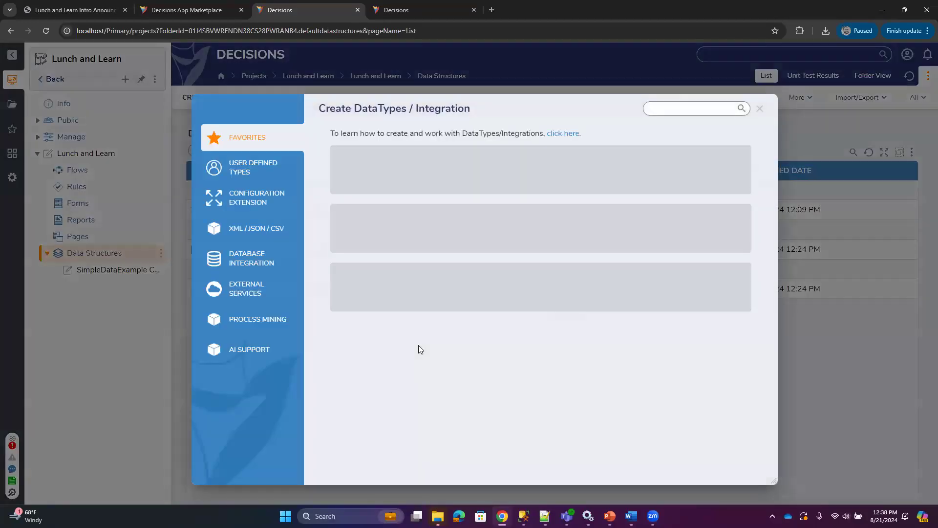
pyautogui.click(252, 167)
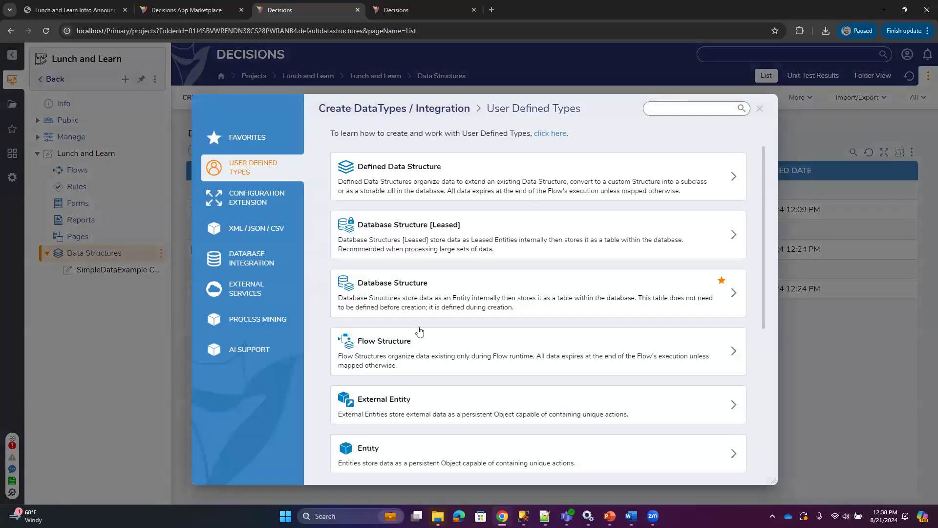
pyautogui.scroll(-3, 465, 320)
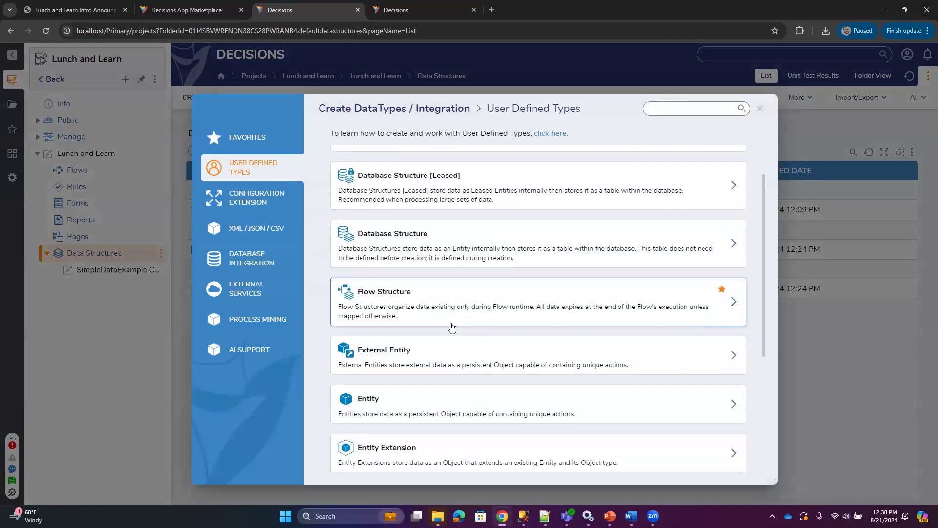
pyautogui.click(407, 306)
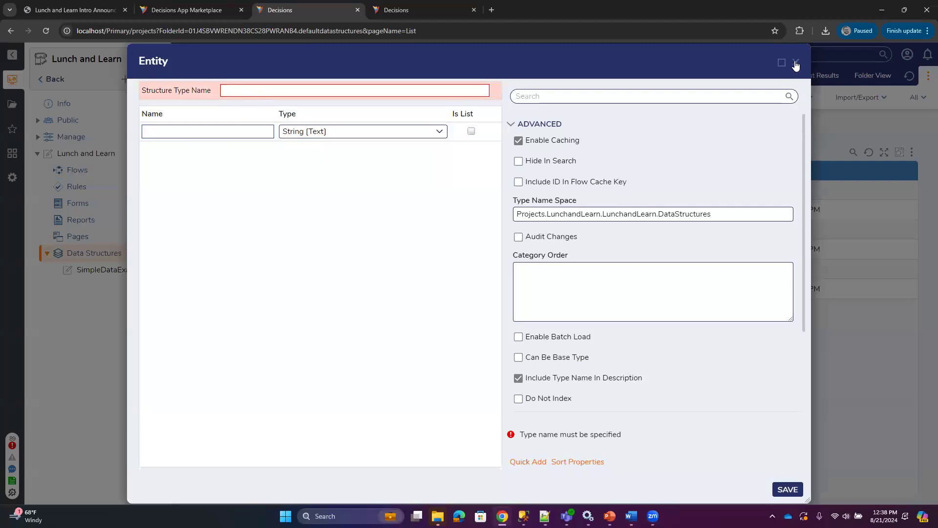
pyautogui.click(246, 89)
pyautogui.write('E')
pyautogui.press('BackSpace')
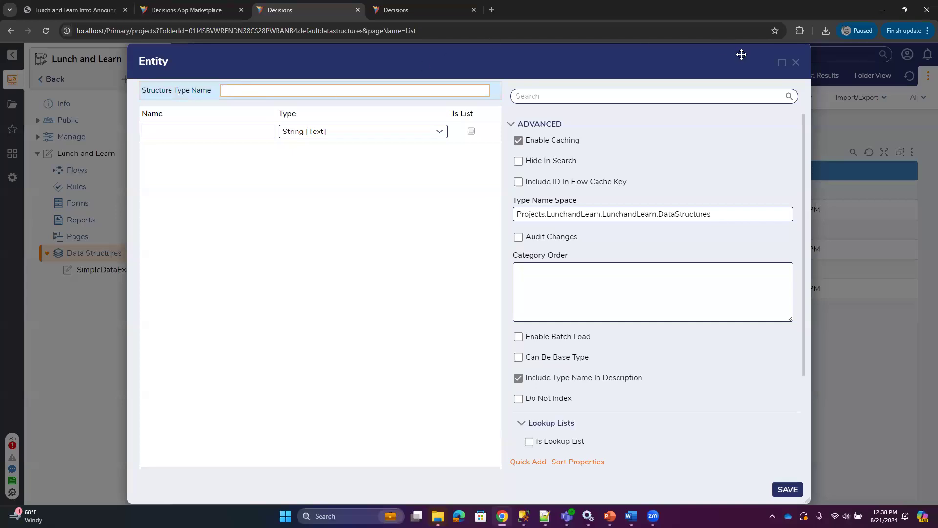
# Step: Open the Decisions documentation article Differences Between Data Structures in a new browser tab and enlarge its selection matrix
pyautogui.click(492, 10)
pyautogui.click(180, 48)
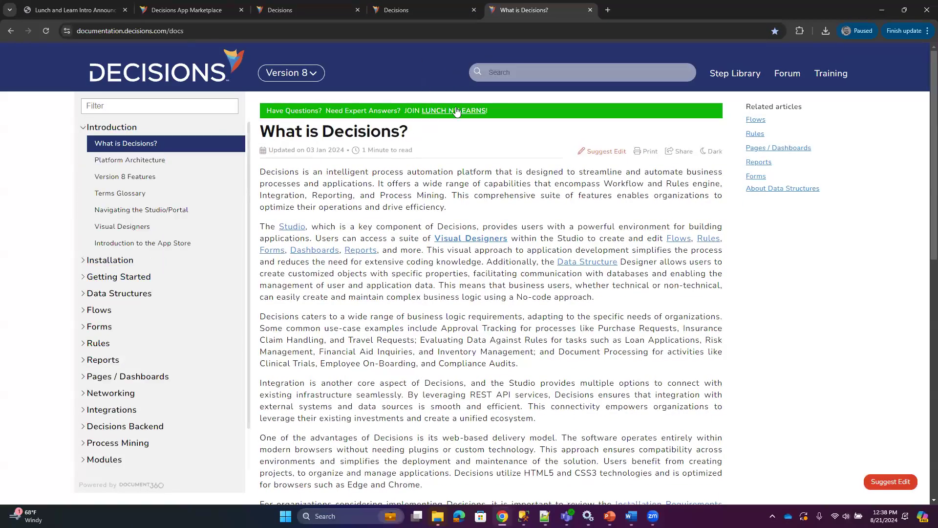
pyautogui.click(85, 296)
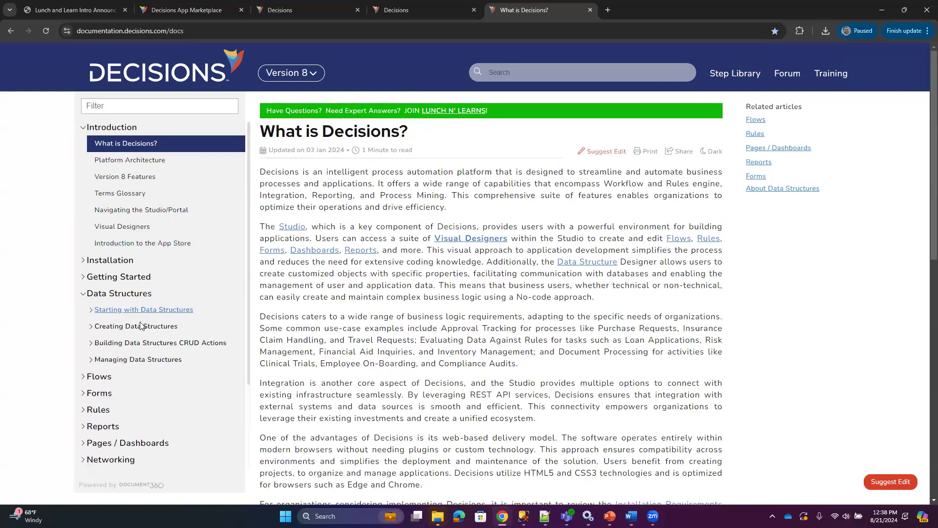
pyautogui.click(125, 315)
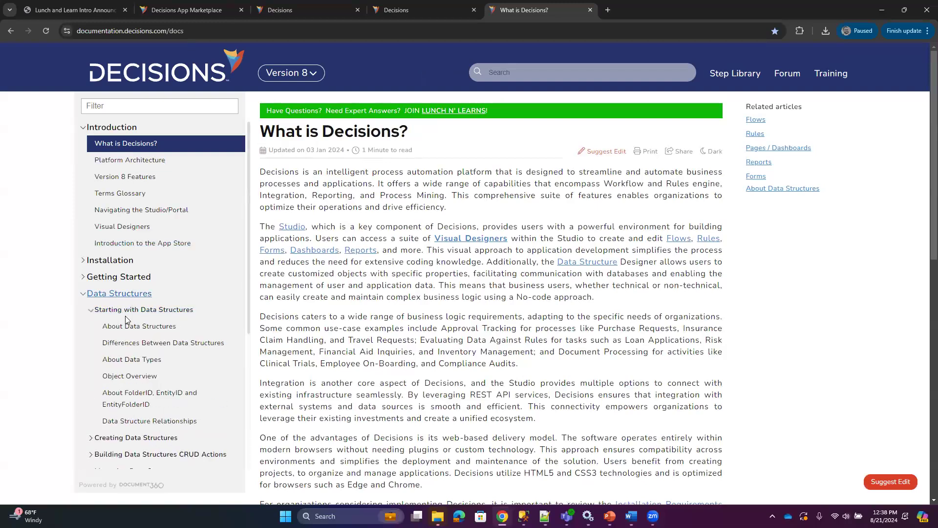
pyautogui.click(131, 341)
pyautogui.scroll(-3, 462, 313)
pyautogui.scroll(-8, 464, 308)
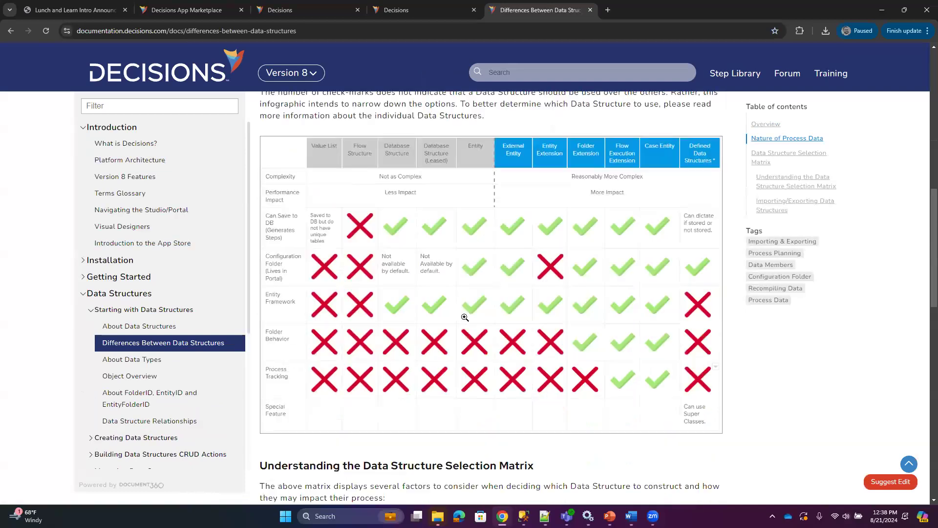
pyautogui.click(503, 302)
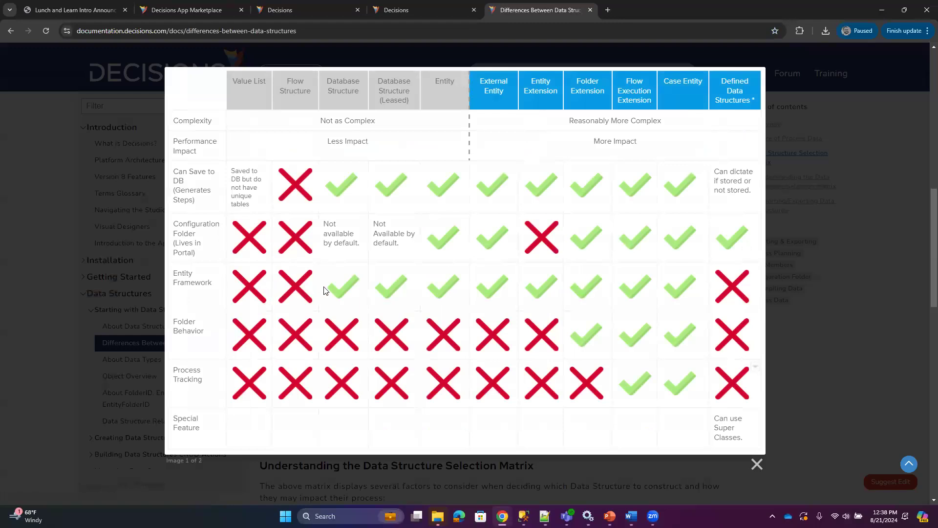
# Step: Close the enlarged matrix and compare it with the article's Folder Behavior, Configuration Folder and Entity Framework explanations
pyautogui.click(807, 294)
pyautogui.scroll(4, 468, 329)
pyautogui.scroll(-10, 468, 329)
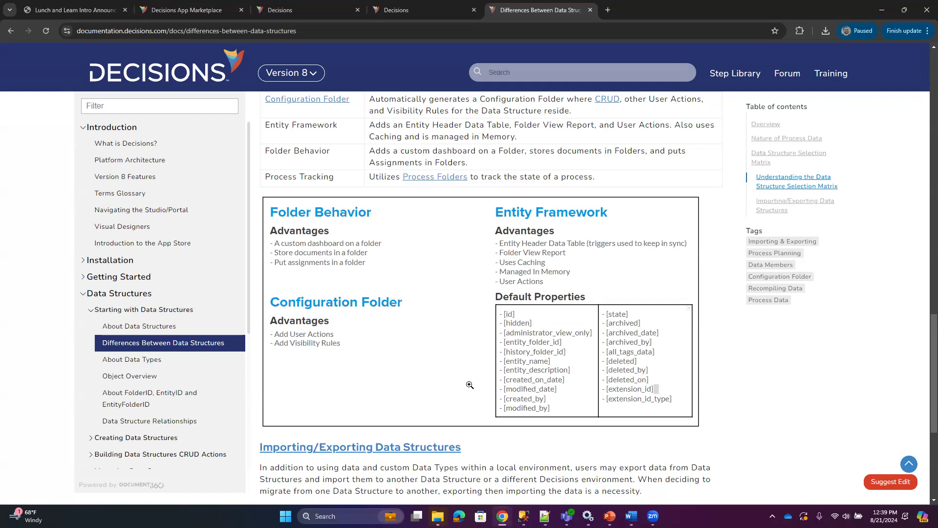
pyautogui.scroll(9, 470, 385)
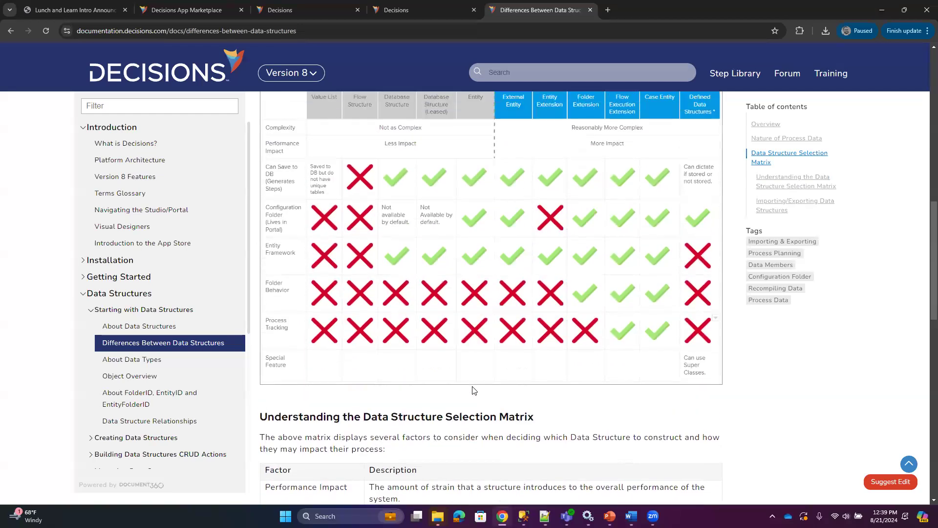
pyautogui.scroll(1, 474, 390)
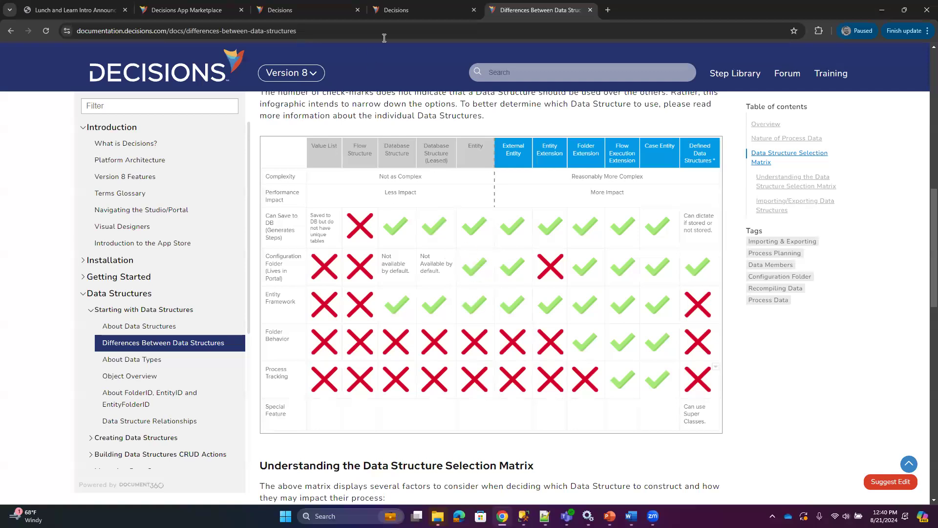
# Step: Return to Decisions, discard the unsaved Entity definition, and open the SampleAdvanced Items flow from the project's Flows folder
pyautogui.click(280, 17)
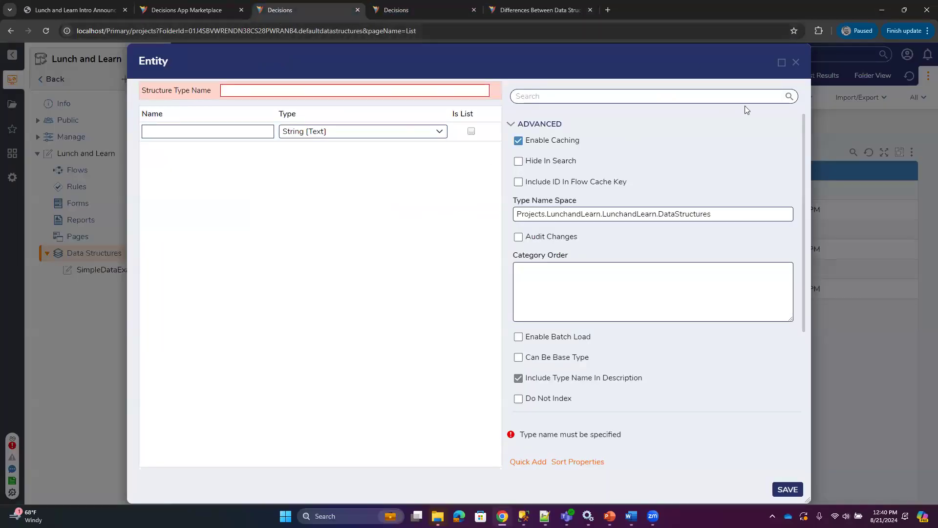
pyautogui.click(797, 62)
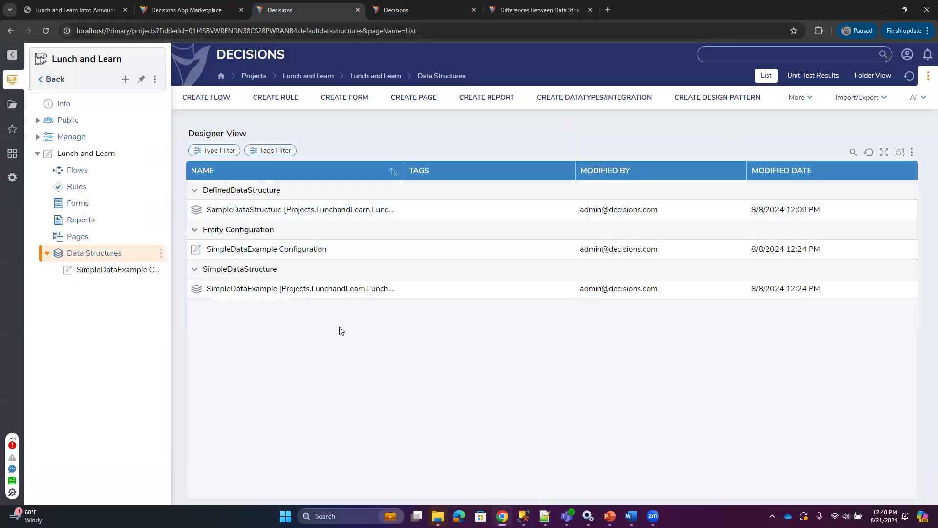
pyautogui.click(81, 174)
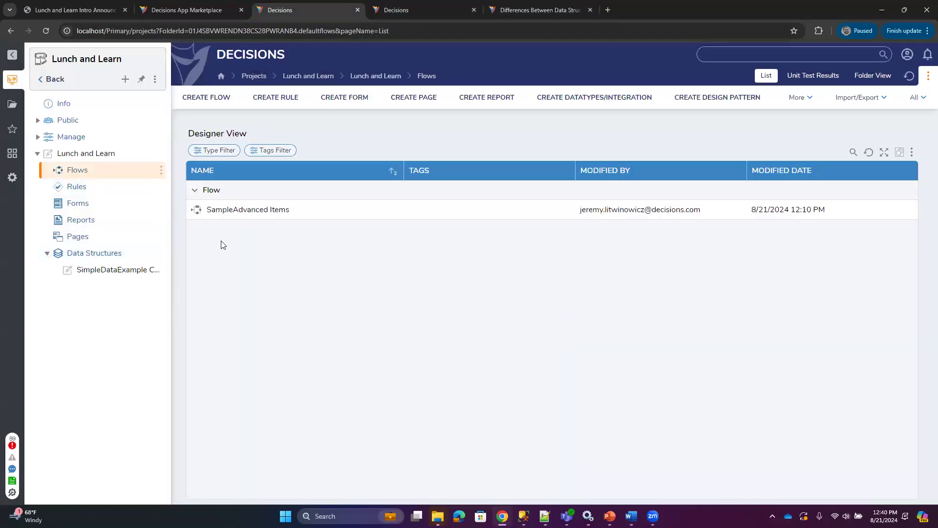
pyautogui.click(230, 213)
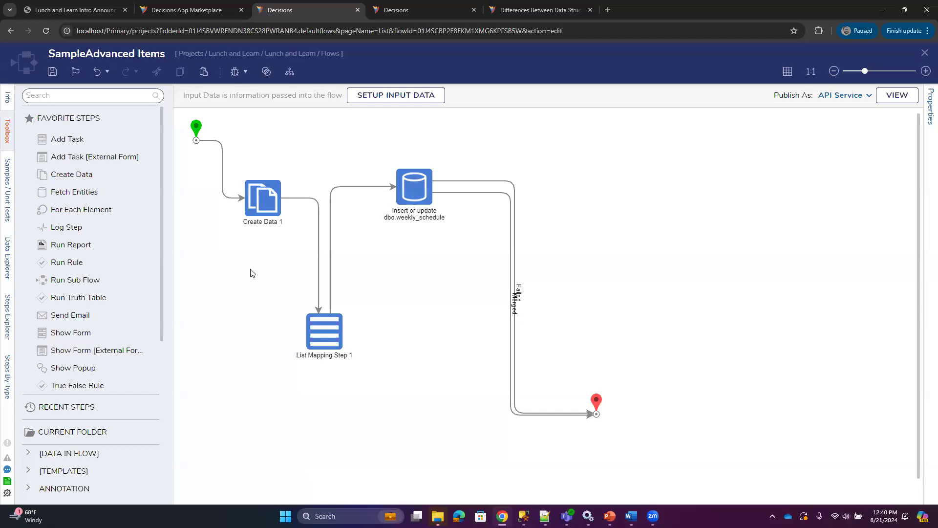
# Step: Delete the Create Data, List Mapping and Insert or update dbo.weekly_schedule steps from the flow
pyautogui.moveTo(260, 154); pyautogui.dragTo(446, 359)
pyautogui.rightClick(278, 201)
pyautogui.click(296, 192)
pyautogui.rightClick(331, 331)
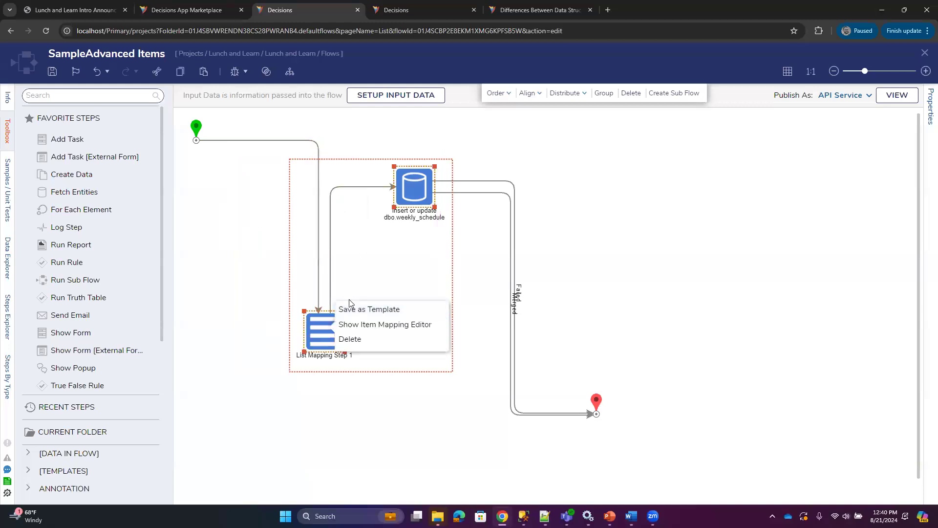
pyautogui.click(353, 339)
pyautogui.rightClick(419, 172)
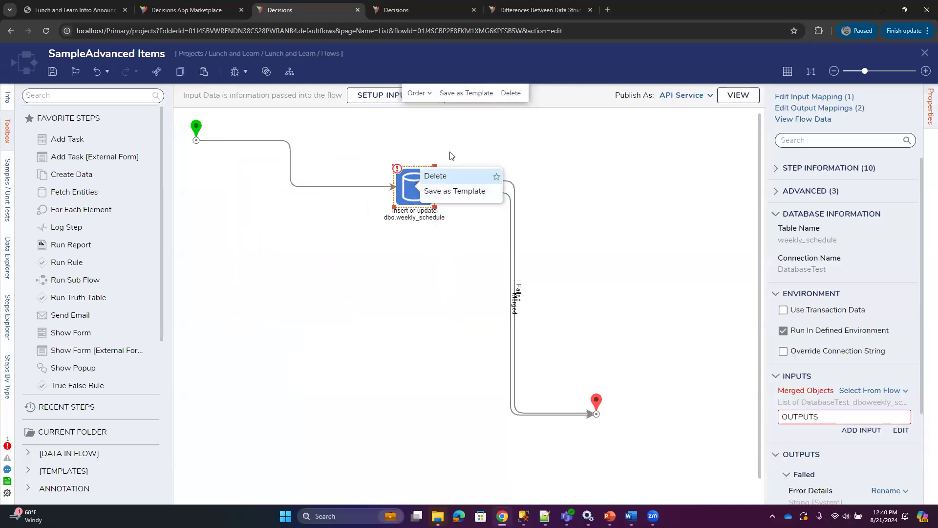
pyautogui.click(437, 176)
# Step: Return to the data structures article and read the selection matrix factors and the Entity Framework advantages and default properties
pyautogui.click(538, 10)
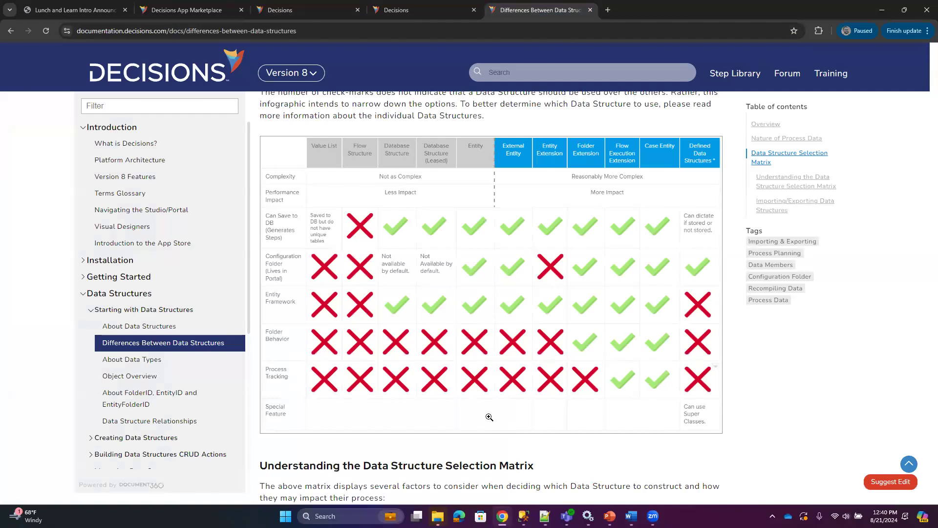
pyautogui.scroll(-9, 489, 417)
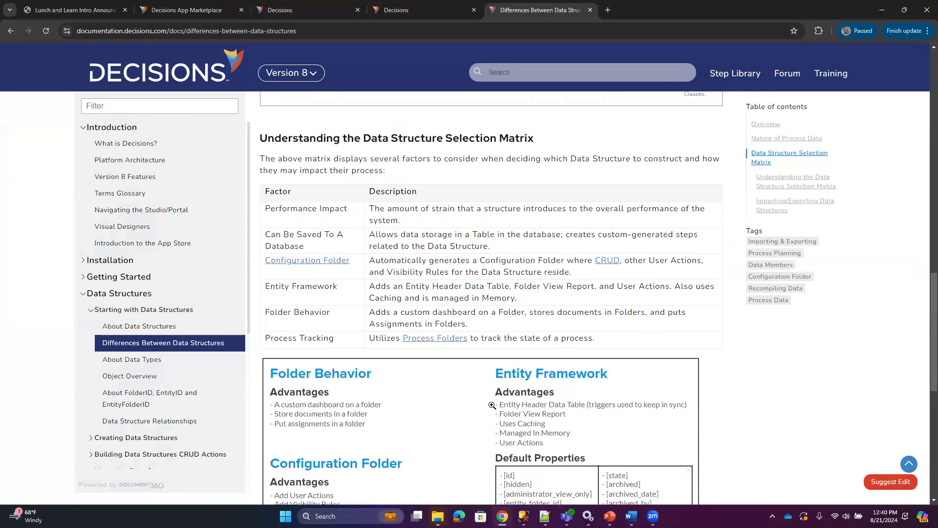
pyautogui.scroll(-1, 491, 403)
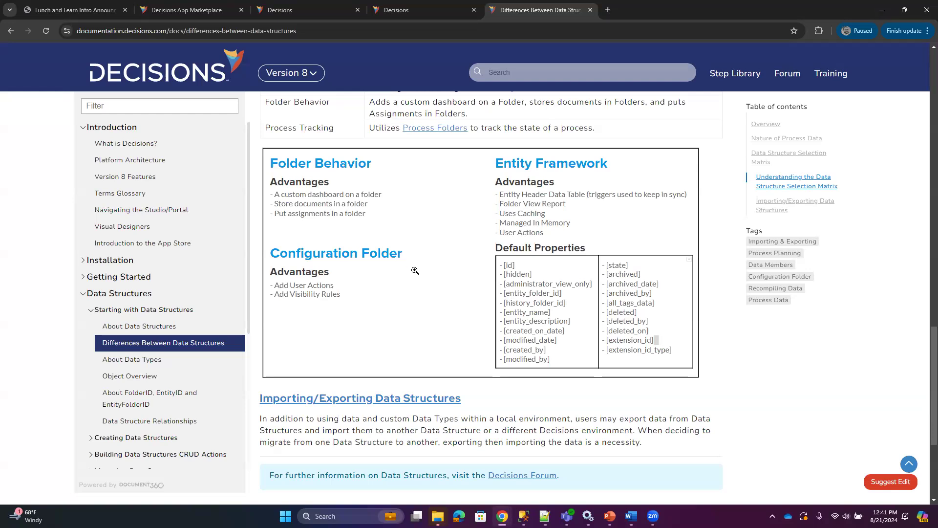
# Step: Open the SimpleDataExample structure for editing in Decisions and examine its advanced, lookup list and action settings
pyautogui.click(416, 9)
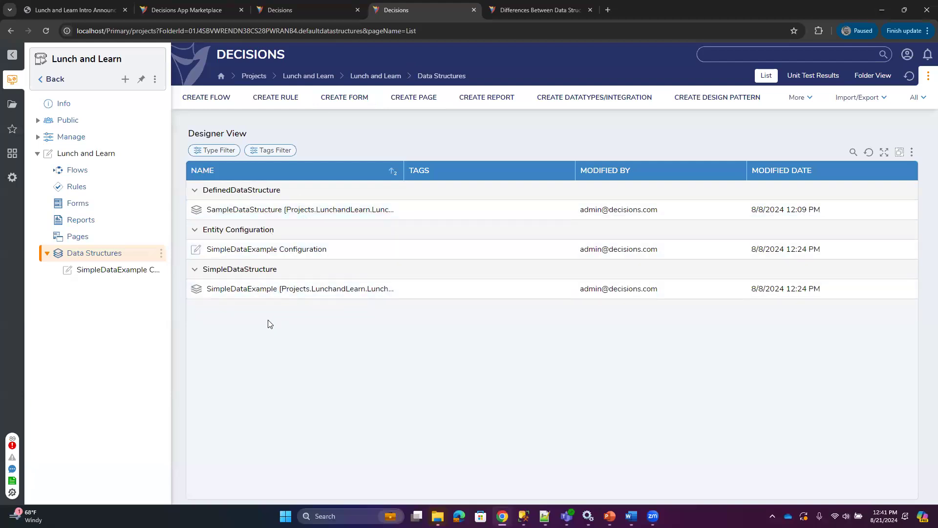
pyautogui.rightClick(253, 293)
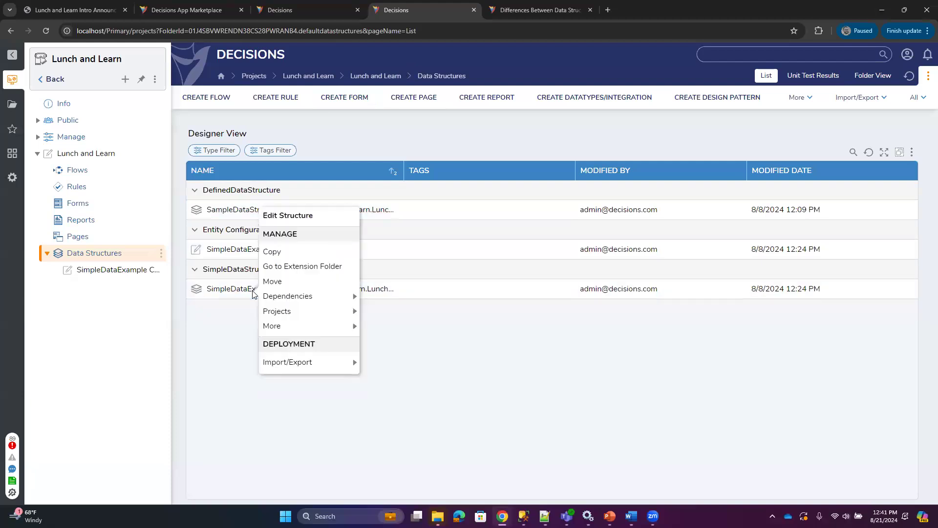
pyautogui.click(287, 216)
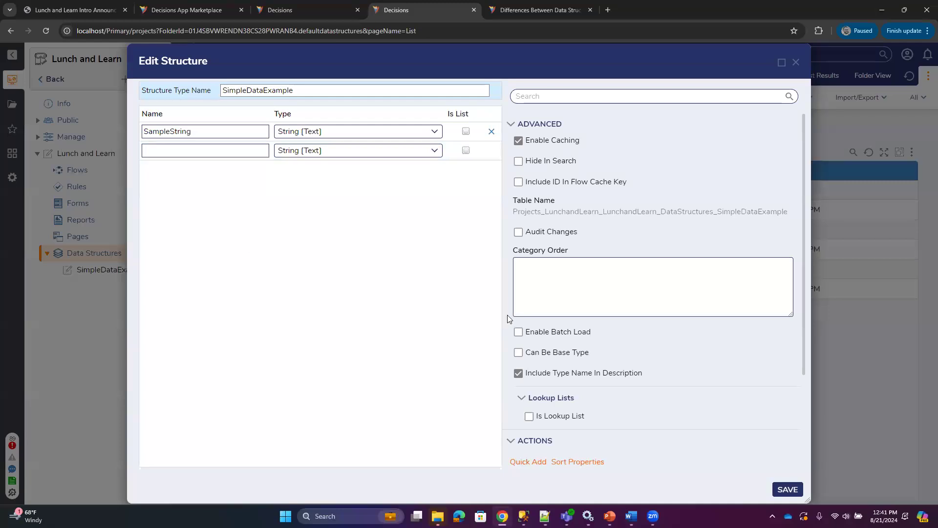
pyautogui.scroll(-2, 508, 318)
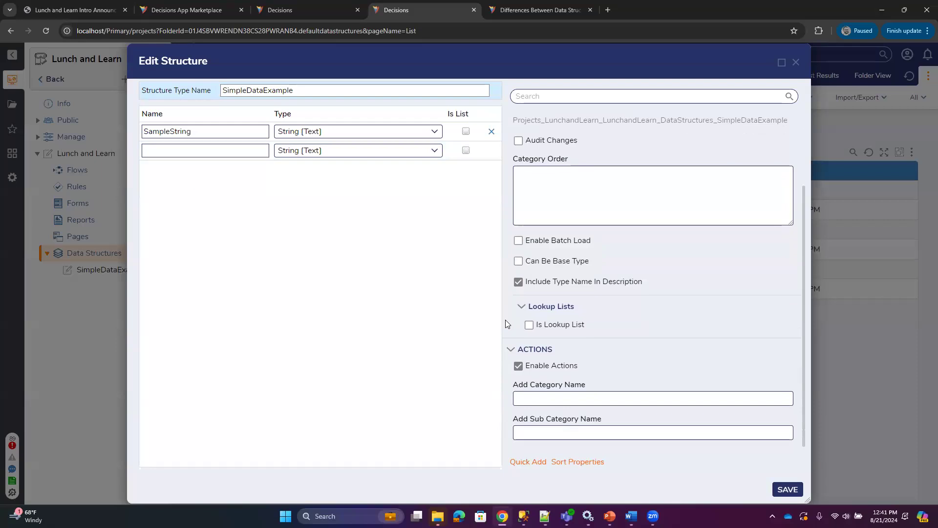
pyautogui.scroll(2, 506, 319)
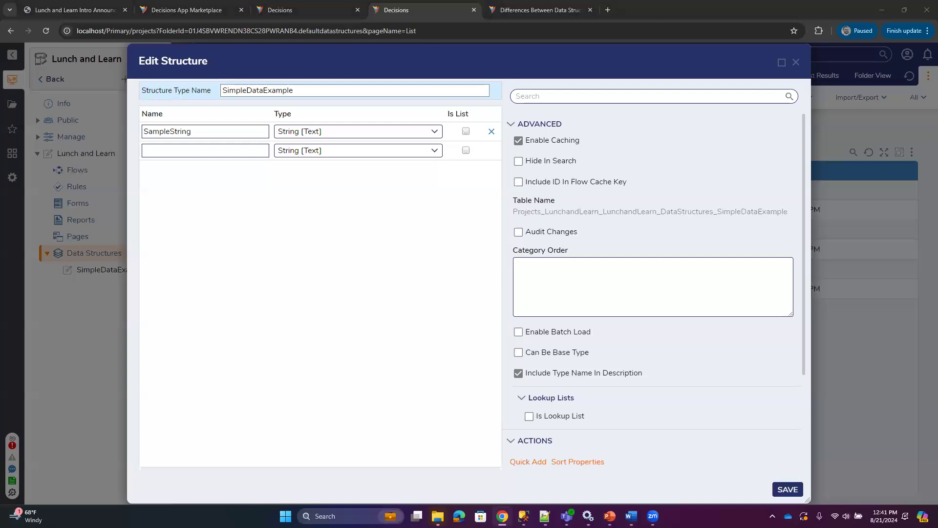
# Step: Add a CreatedTest data member of type DateTime to SimpleDataExample and review its advanced settings
pyautogui.click(184, 150)
pyautogui.write('CreatedTest')
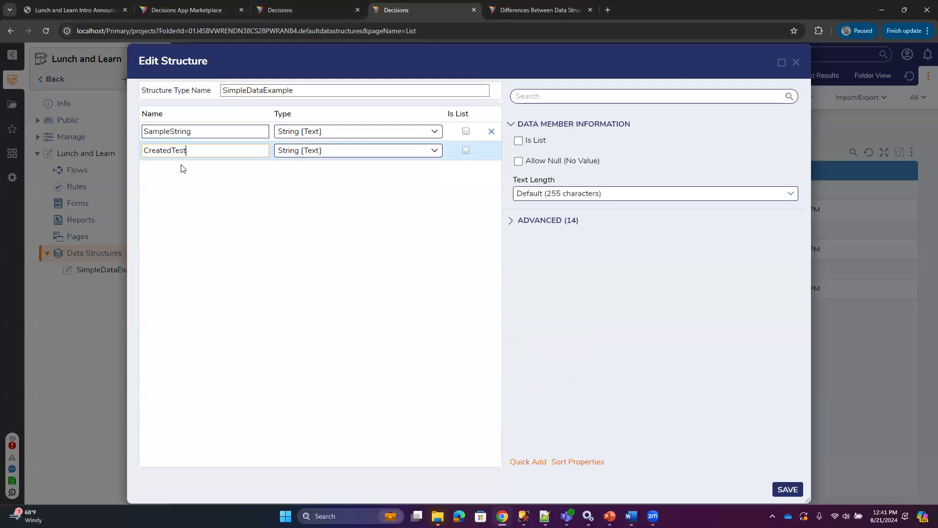
pyautogui.click(435, 150)
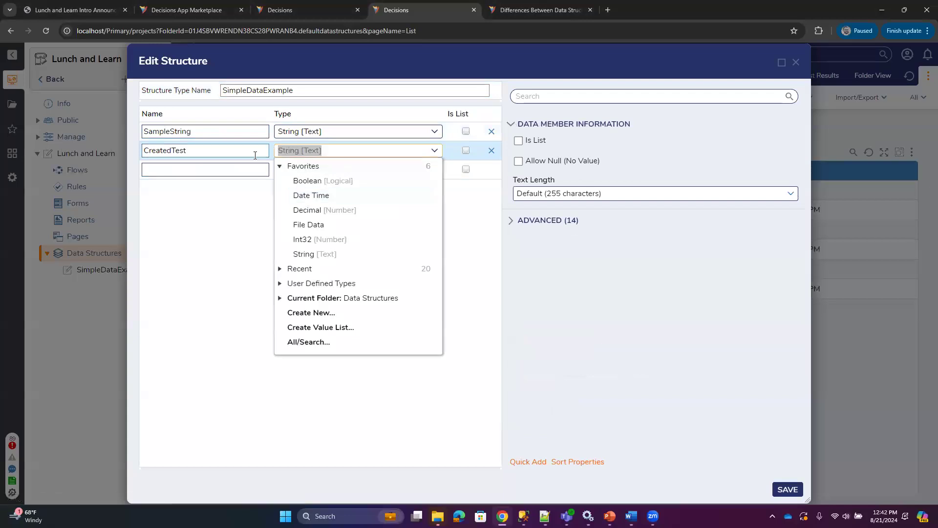
pyautogui.write('date')
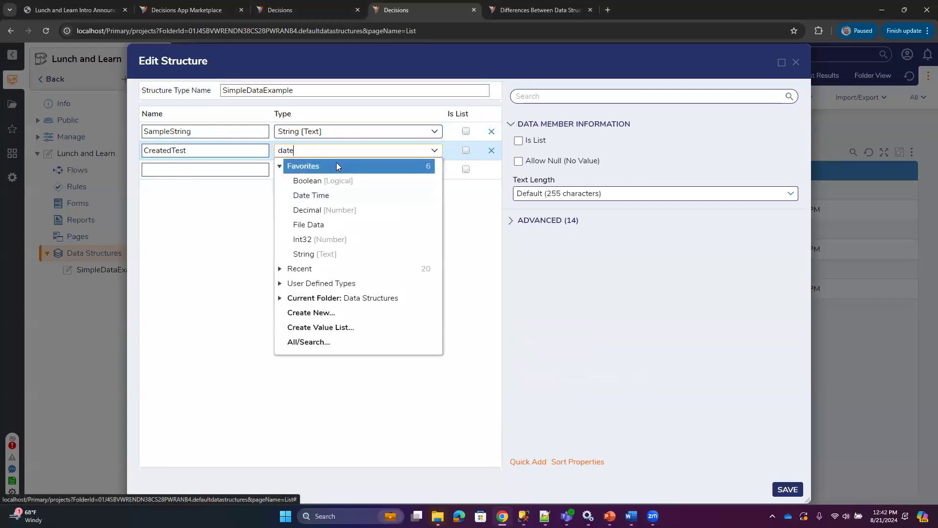
pyautogui.click(337, 165)
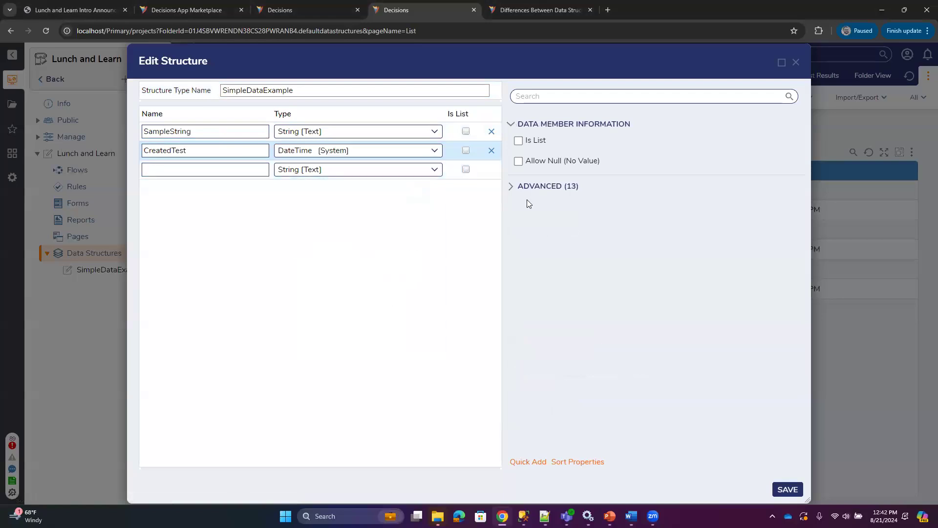
pyautogui.click(513, 187)
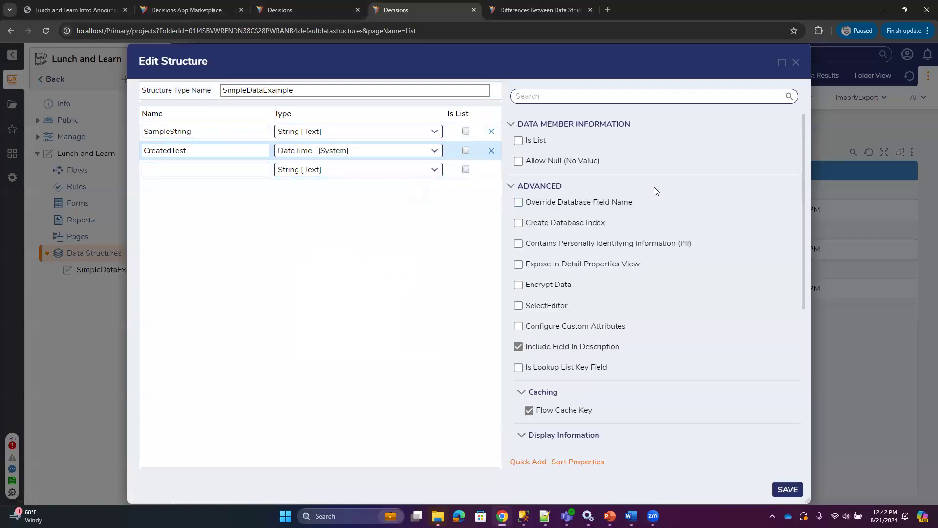
pyautogui.scroll(-5, 666, 191)
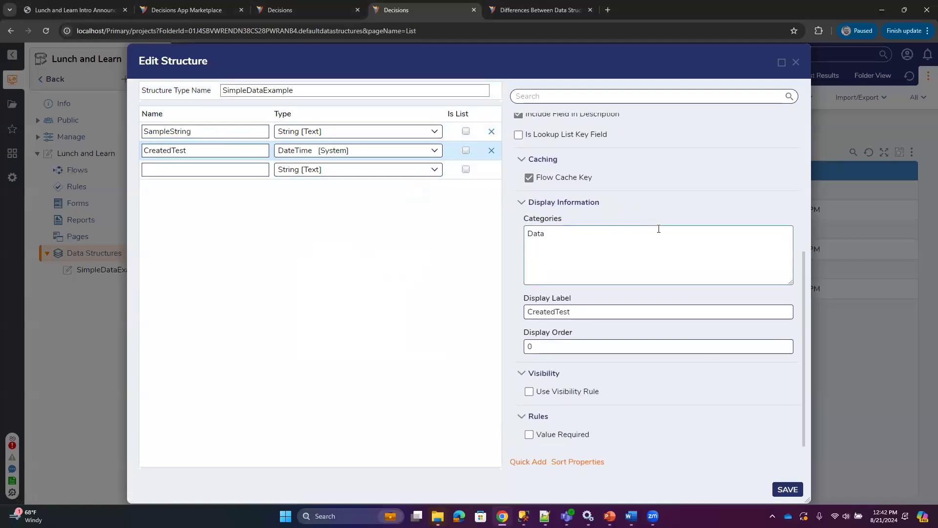
# Step: Save the SimpleDataExample structure and open the SampleAdvanced Items flow from the Flows folder in the designer
pyautogui.scroll(5, 679, 244)
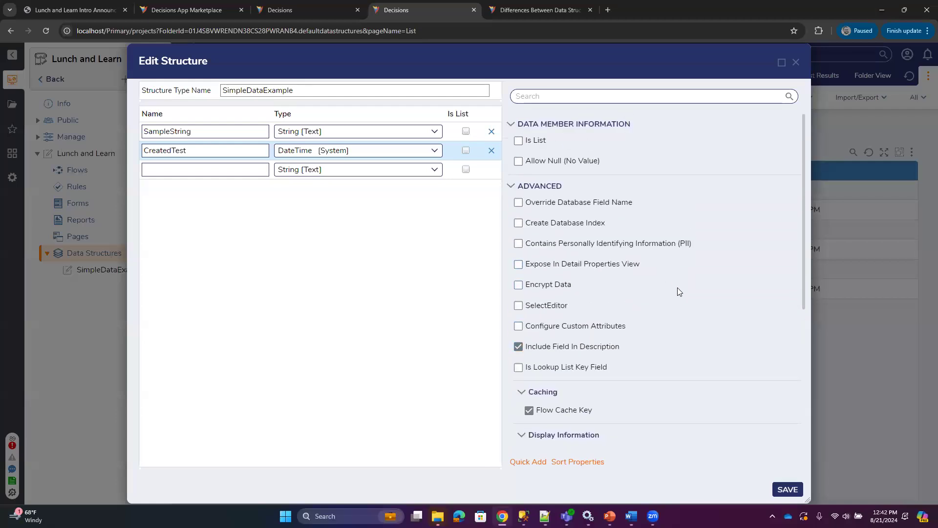
pyautogui.click(784, 490)
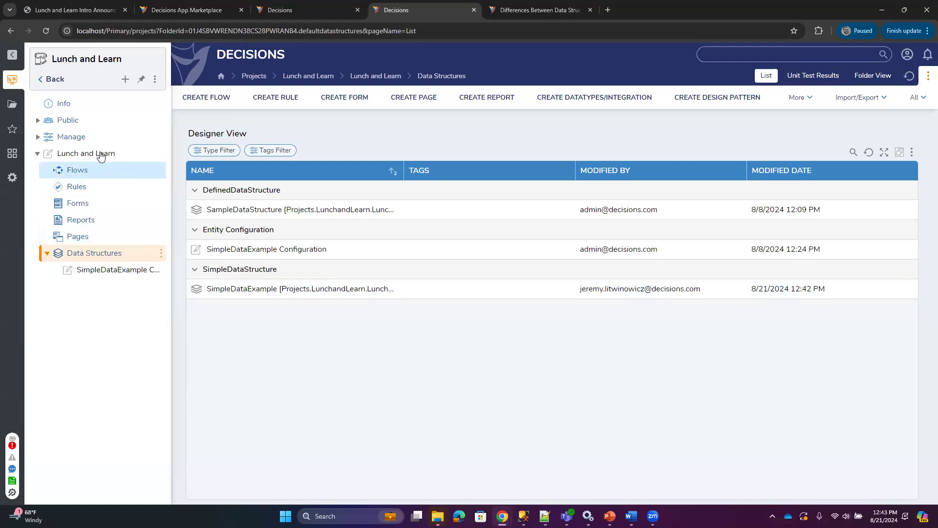
pyautogui.click(76, 170)
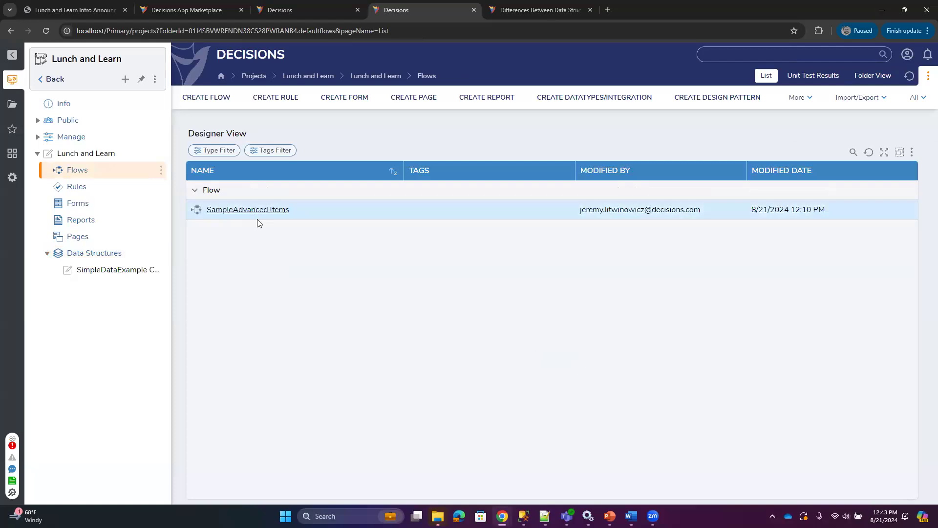
pyautogui.click(256, 216)
pyautogui.click(501, 316)
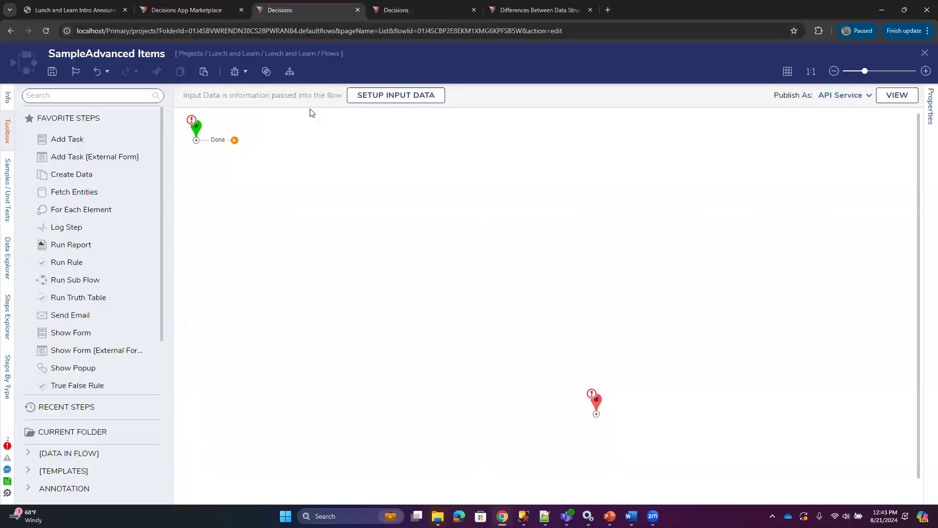
# Step: Add the Create SimpleDataExample step from the user-defined database structures to the flow, connected after the start
pyautogui.scroll(-5, 93, 420)
pyautogui.click(27, 491)
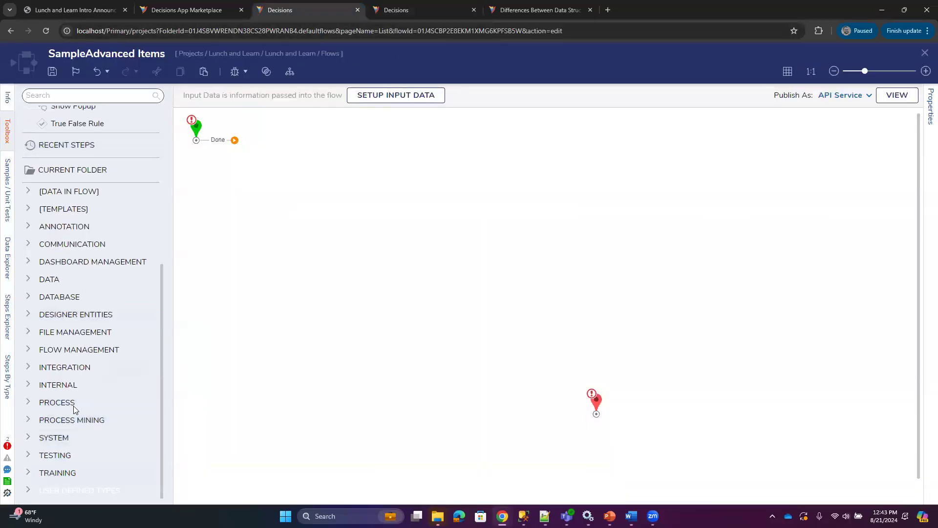
pyautogui.scroll(-5, 76, 408)
pyautogui.click(40, 297)
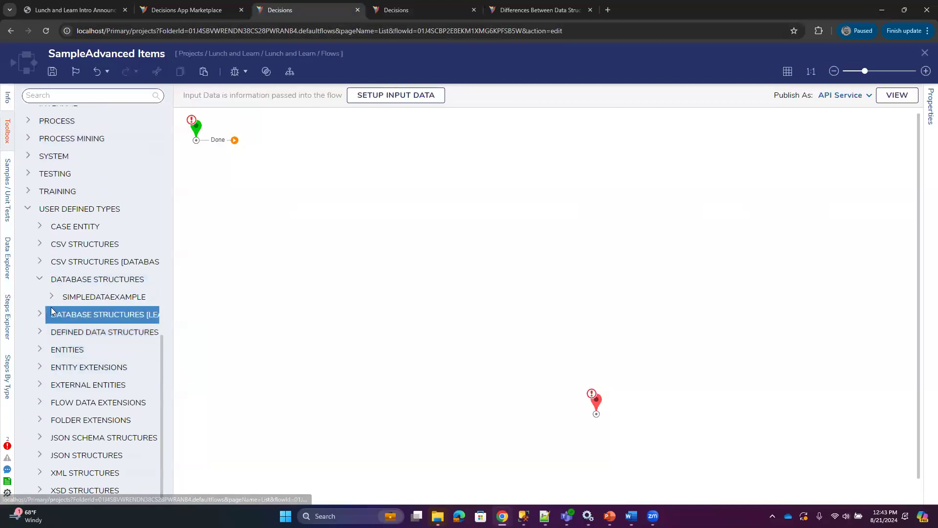
pyautogui.click(51, 297)
pyautogui.moveTo(106, 191); pyautogui.dragTo(290, 178)
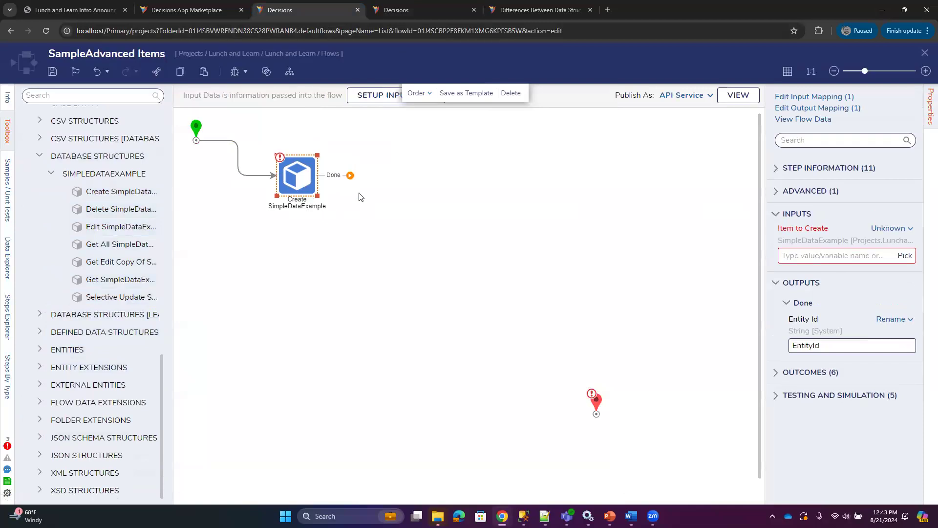
# Step: Set the Create step's Item to Create input to Build Data and map CreatedTest to Current Date Time
pyautogui.click(884, 229)
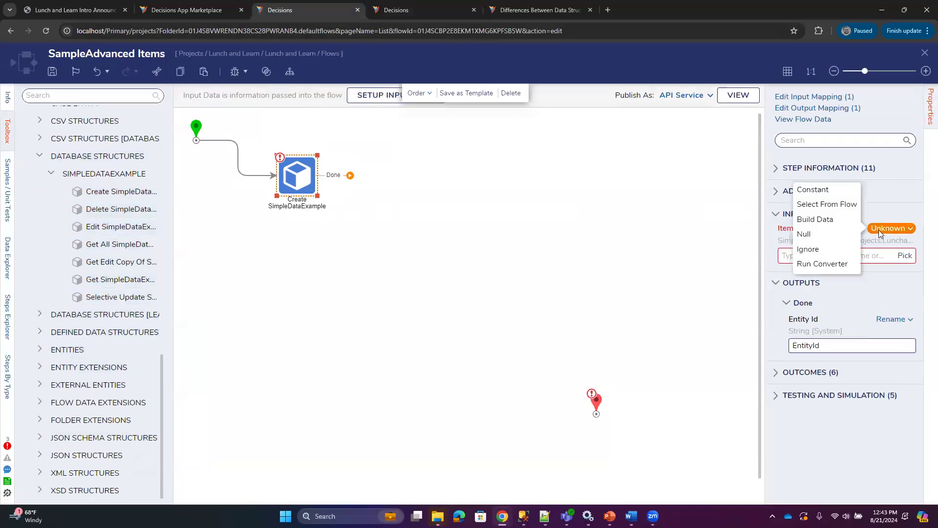
pyautogui.click(817, 220)
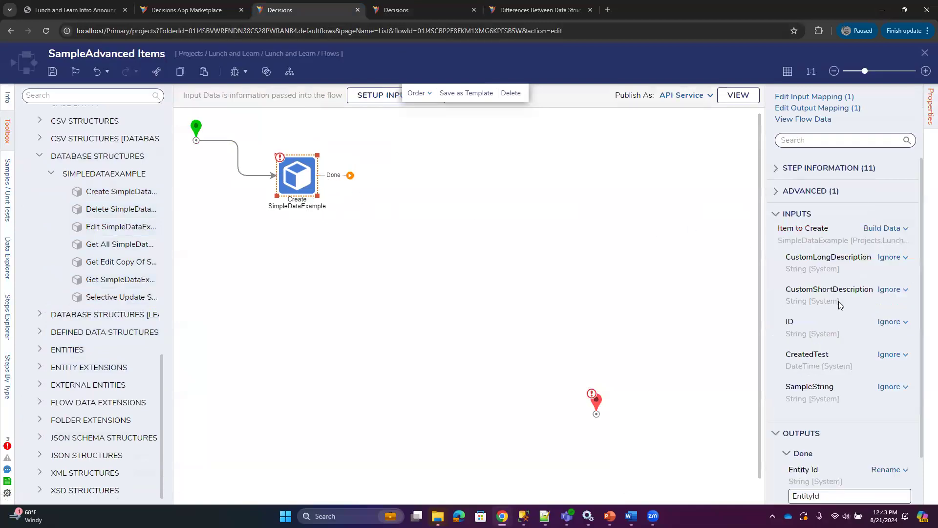
pyautogui.click(908, 356)
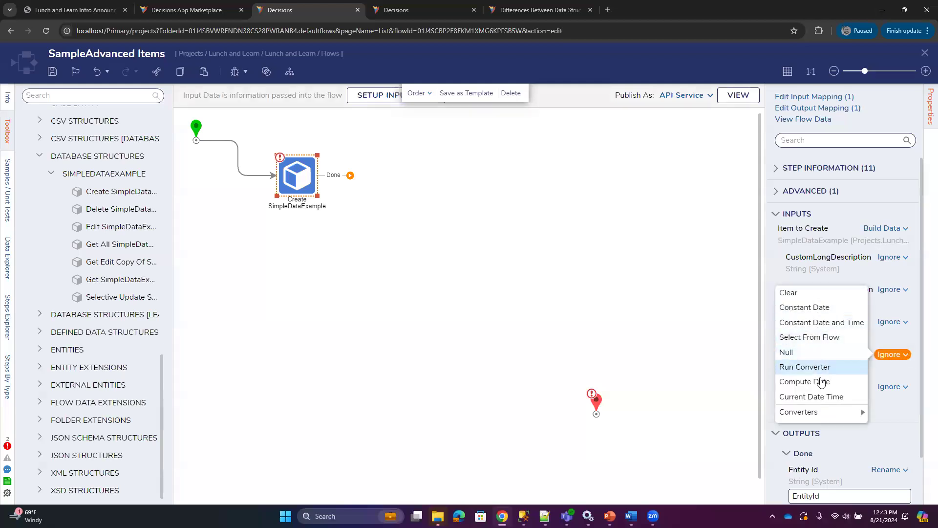
pyautogui.click(811, 397)
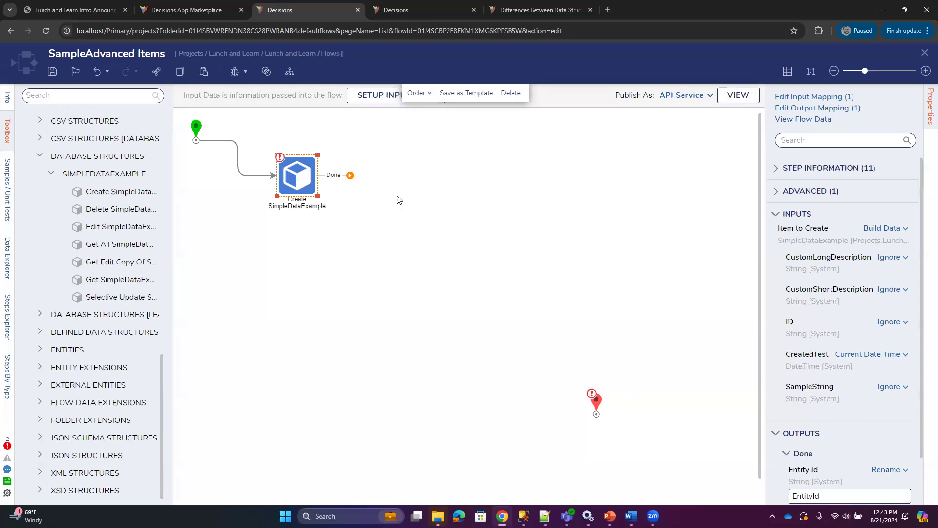
# Step: Find the Batch Insert Entities step, add it below the Create step, and set its type name to SimpleDataStructure
pyautogui.scroll(15, 100, 314)
pyautogui.scroll(3, 93, 253)
pyautogui.click(61, 95)
pyautogui.write('batch insert')
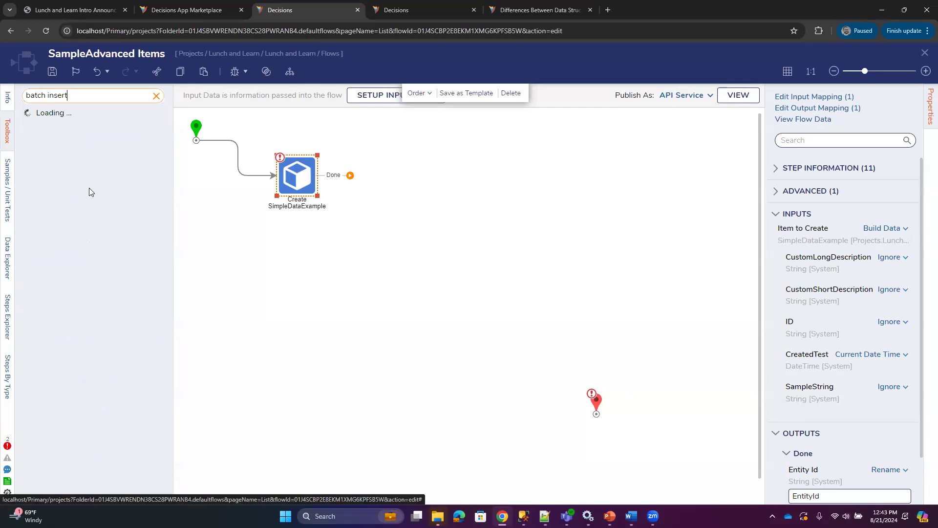
pyautogui.moveTo(81, 114); pyautogui.dragTo(274, 264)
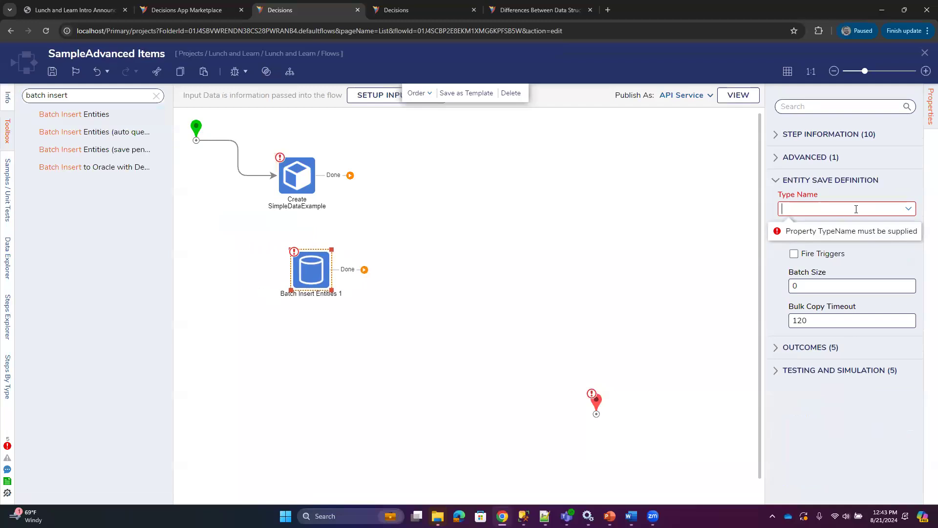
pyautogui.click(856, 210)
pyautogui.write('simple')
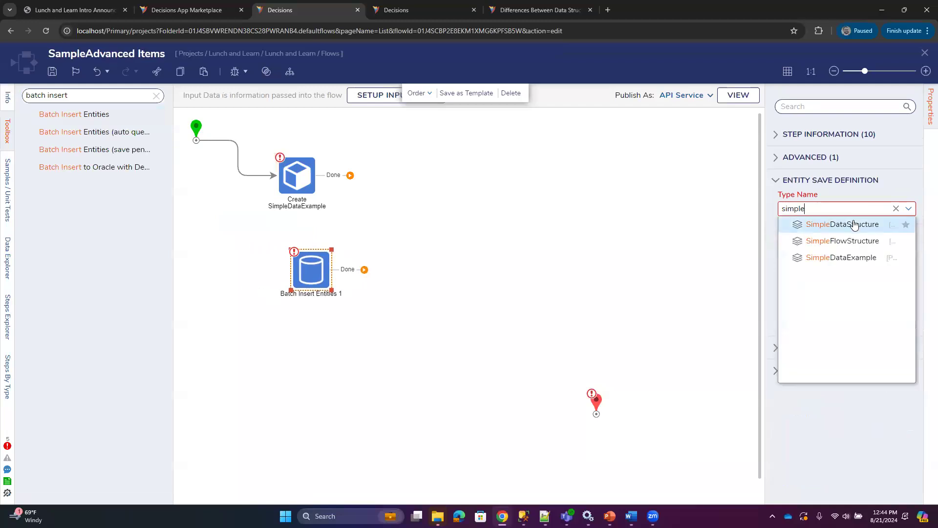
pyautogui.click(854, 224)
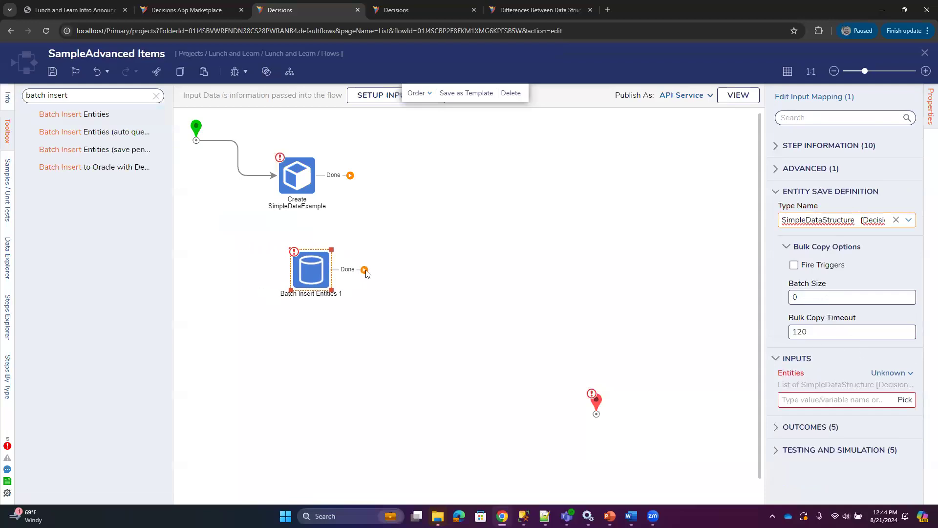
# Step: Disconnect the Create SimpleDataExample step from the flow's start and move it and Batch Insert Entities away from the start
pyautogui.moveTo(311, 278); pyautogui.dragTo(356, 292)
pyautogui.rightClick(303, 174)
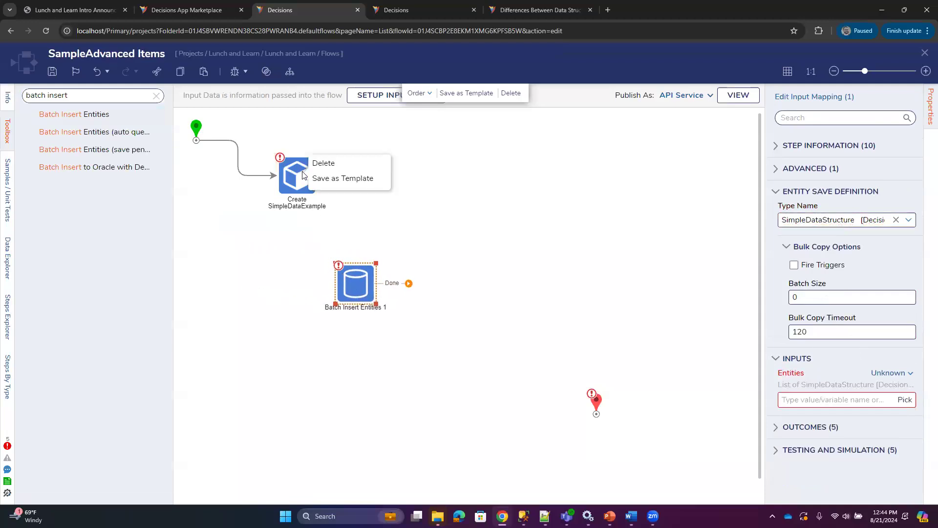
pyautogui.click(239, 132)
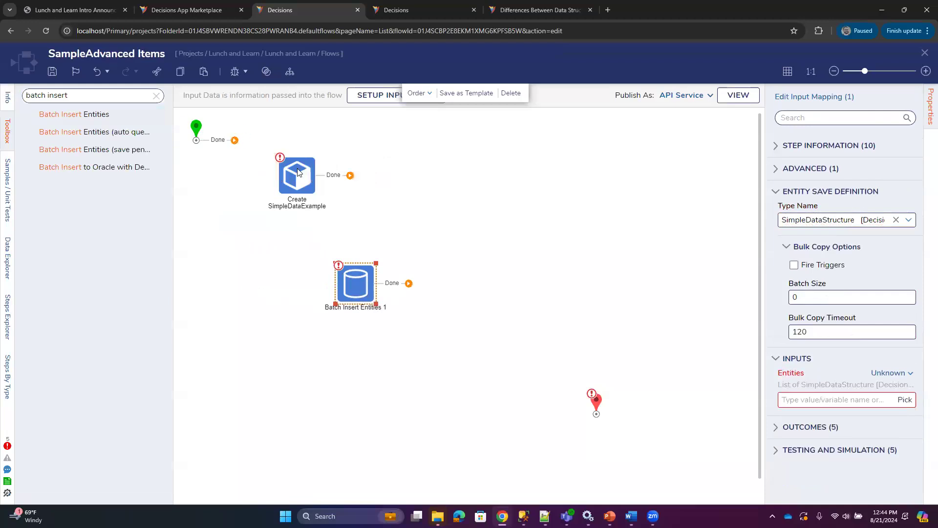
pyautogui.click(300, 172)
pyautogui.click(235, 139)
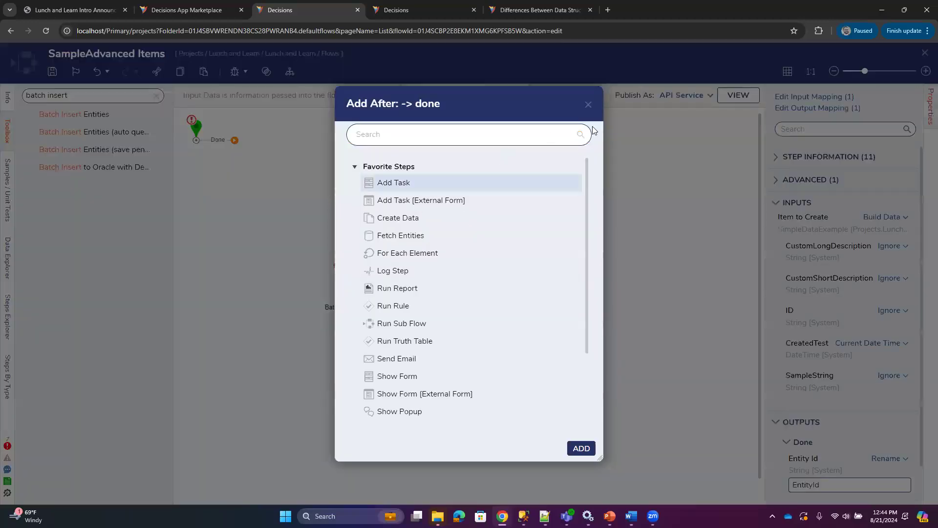
pyautogui.click(589, 104)
pyautogui.click(392, 272)
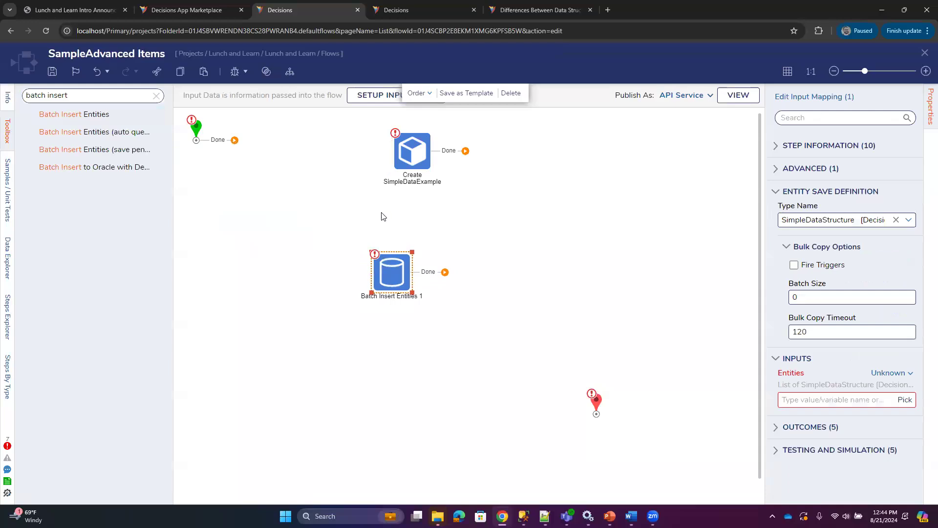
# Step: Add Fetch Entities and For Each Element steps near the start, and move the Create and Batch Insert steps aside to make room
pyautogui.click(156, 95)
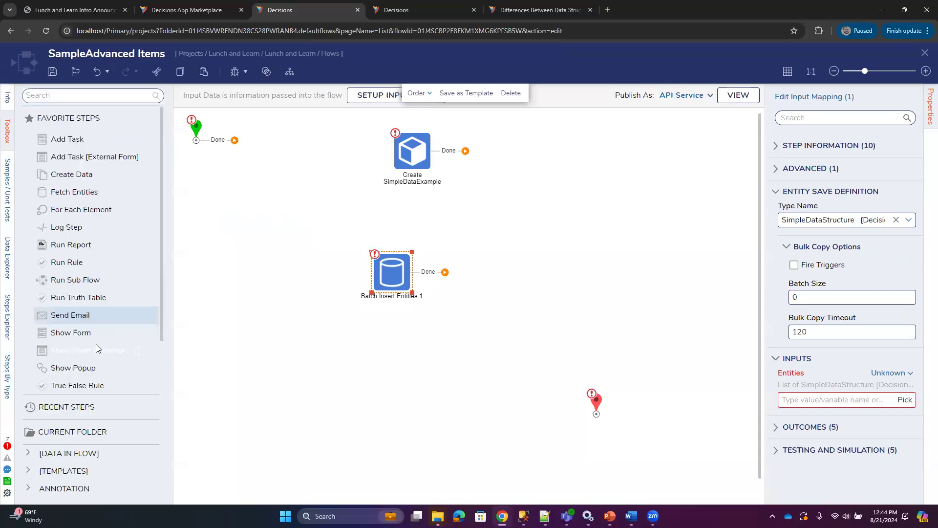
pyautogui.scroll(-5, 98, 350)
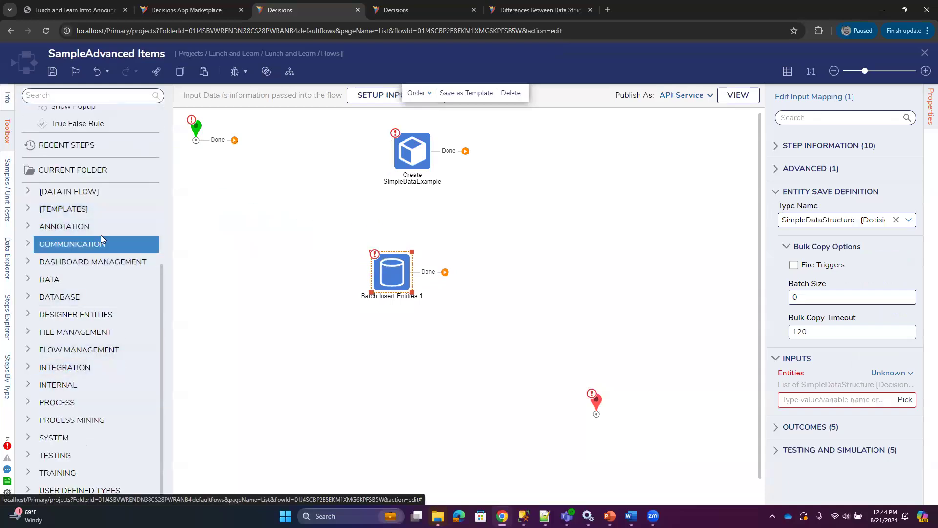
pyautogui.scroll(5, 101, 235)
pyautogui.moveTo(74, 192); pyautogui.dragTo(256, 188)
pyautogui.moveTo(81, 209); pyautogui.dragTo(284, 237)
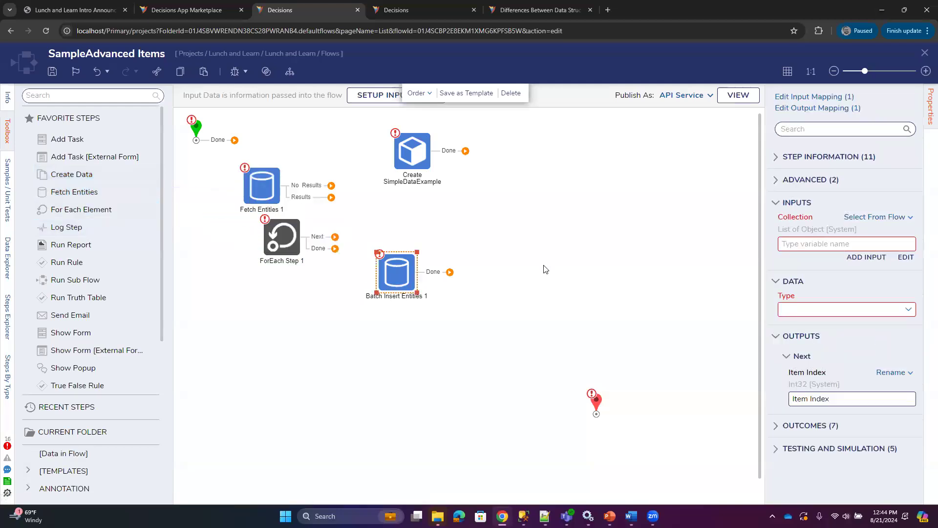
pyautogui.moveTo(546, 269); pyautogui.dragTo(560, 254)
pyautogui.moveTo(418, 159); pyautogui.dragTo(575, 149)
# Step: Add the Selective Update SimpleDataExample step from the user-defined database structures beside the ForEach step
pyautogui.scroll(-5, 98, 353)
pyautogui.click(28, 490)
pyautogui.scroll(-5, 41, 300)
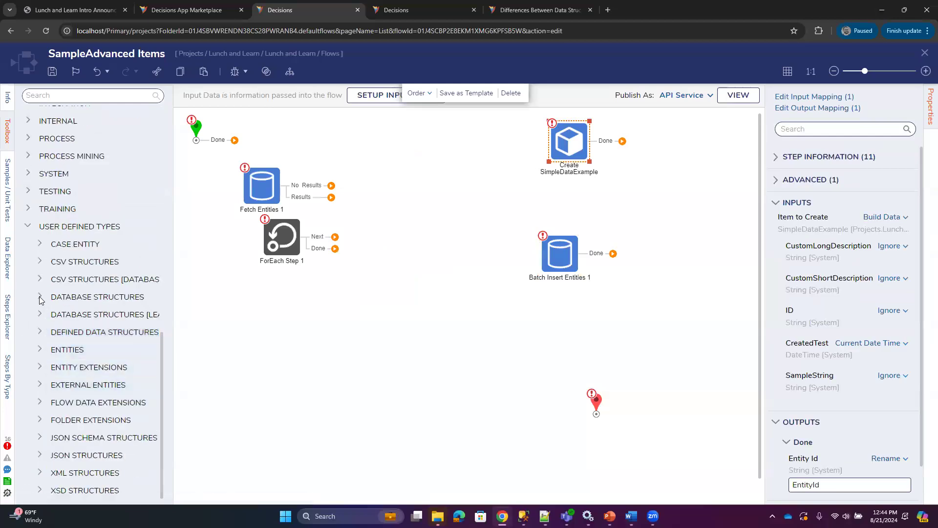
pyautogui.click(40, 297)
pyautogui.click(51, 297)
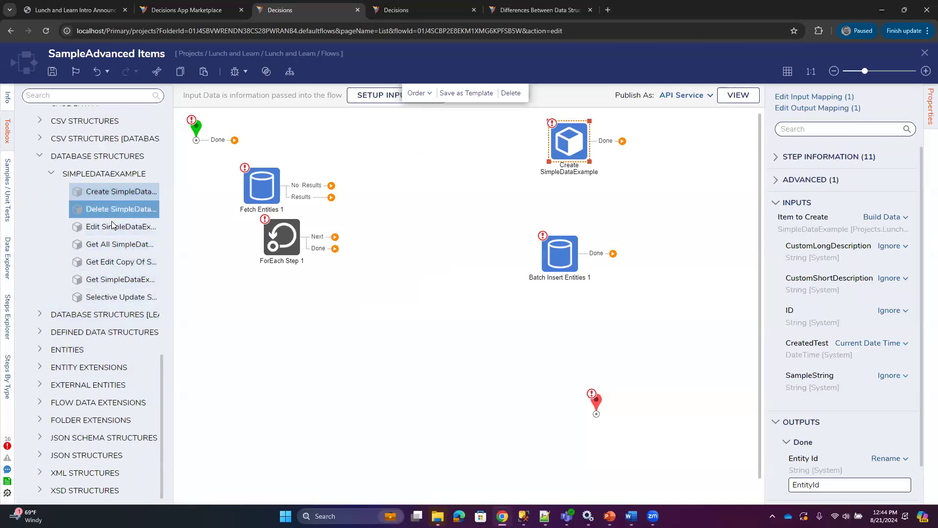
pyautogui.moveTo(120, 297); pyautogui.dragTo(377, 278)
# Step: Connect the start to Fetch Entities, its Results to the ForEach step, and loop Next through Selective Update back to ForEach
pyautogui.moveTo(234, 140); pyautogui.dragTo(264, 193)
pyautogui.moveTo(331, 198); pyautogui.dragTo(268, 241)
pyautogui.moveTo(280, 241); pyautogui.dragTo(308, 290)
pyautogui.moveTo(384, 282); pyautogui.dragTo(410, 313)
pyautogui.moveTo(362, 286); pyautogui.dragTo(385, 276)
pyautogui.moveTo(468, 277); pyautogui.dragTo(310, 279)
# Step: Route ForEach's Done and Fetch Entities' No Results outcomes to the end step, and line up the three connected steps
pyautogui.moveTo(362, 298); pyautogui.dragTo(594, 414)
pyautogui.moveTo(255, 194); pyautogui.dragTo(252, 320)
pyautogui.click(281, 363)
pyautogui.moveTo(309, 289); pyautogui.dragTo(319, 297)
pyautogui.moveTo(413, 279); pyautogui.dragTo(414, 290)
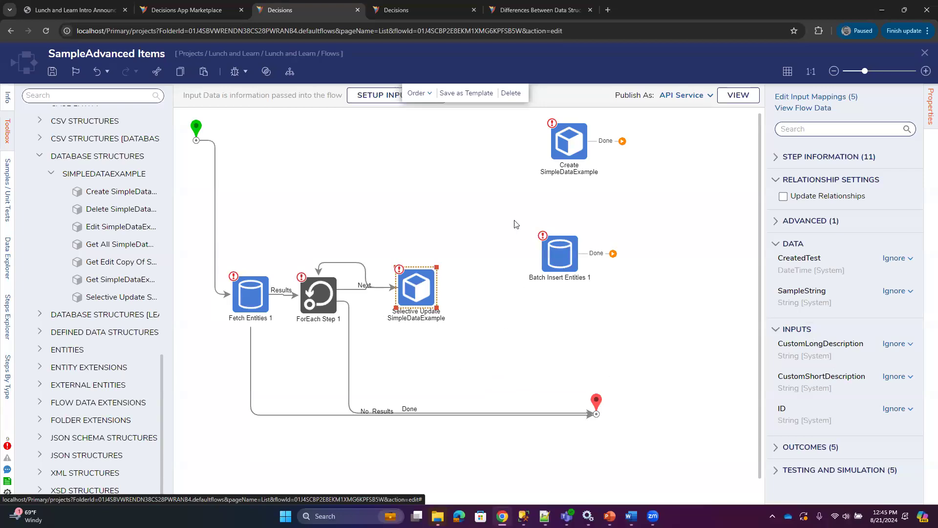
# Step: Recheck the Folder Behavior and Entity Framework advantages in the data structures article, and return to the SampleAdvanced Items flow
pyautogui.click(535, 11)
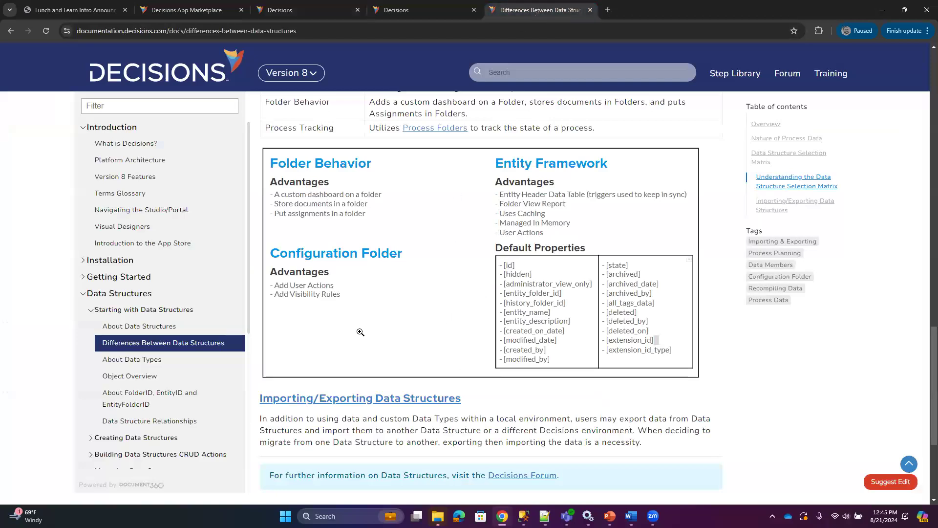
pyautogui.click(270, 30)
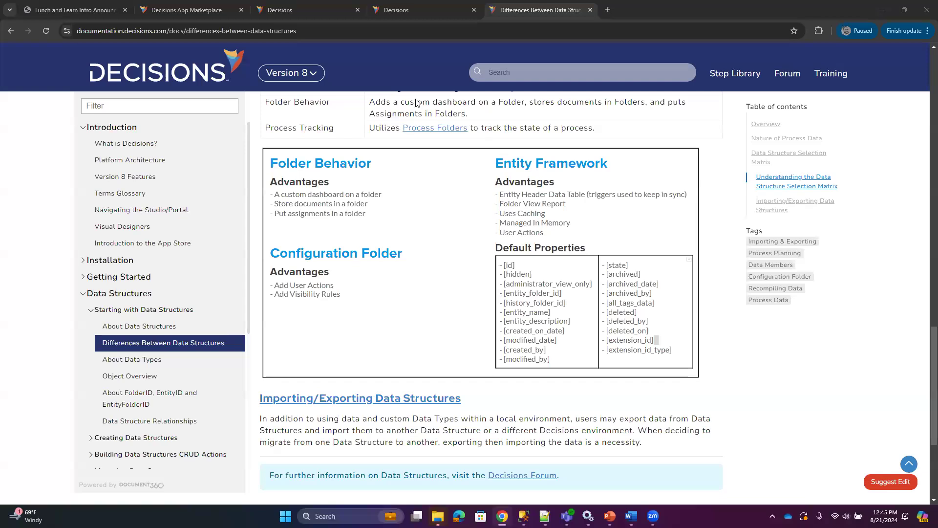
pyautogui.click(298, 7)
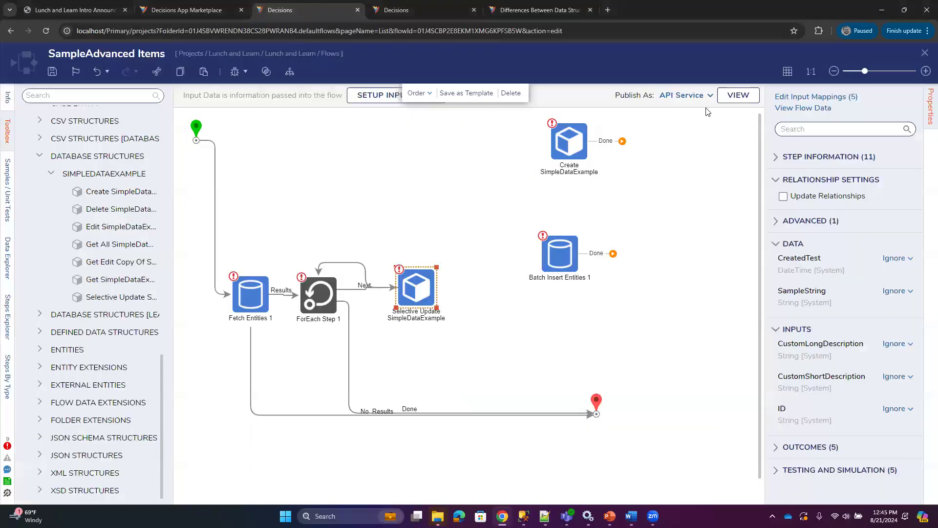